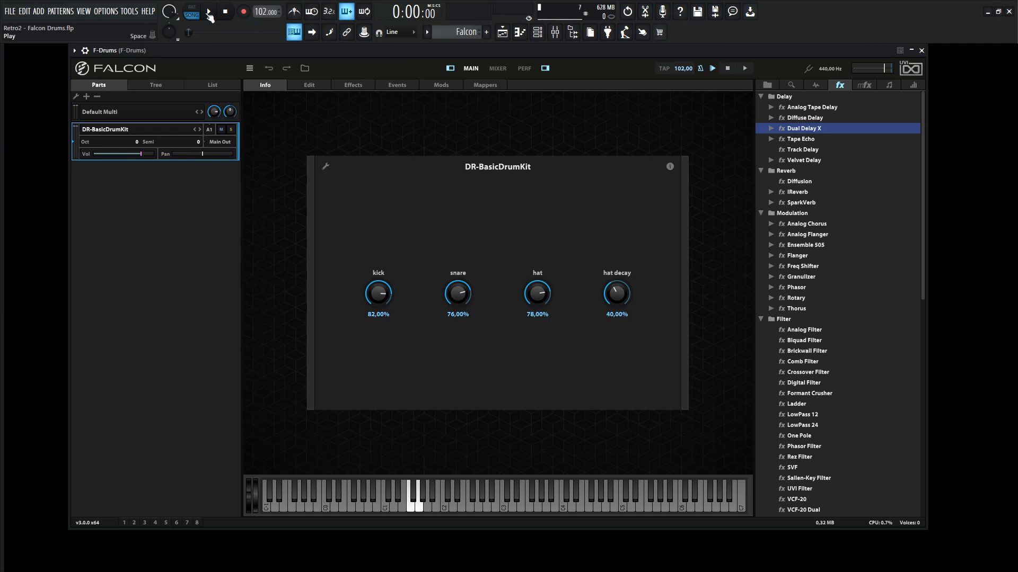
- Audition the drum pattern alone and within the full song, and show the edit view of DR-BasicDrumKit
click(192, 10)
key(space)
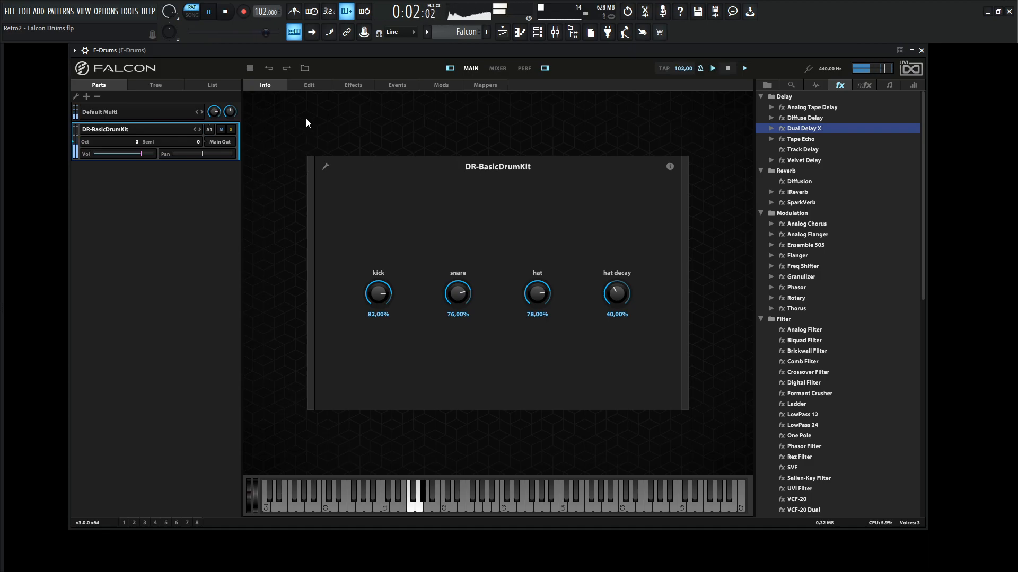
click(196, 16)
key(space)
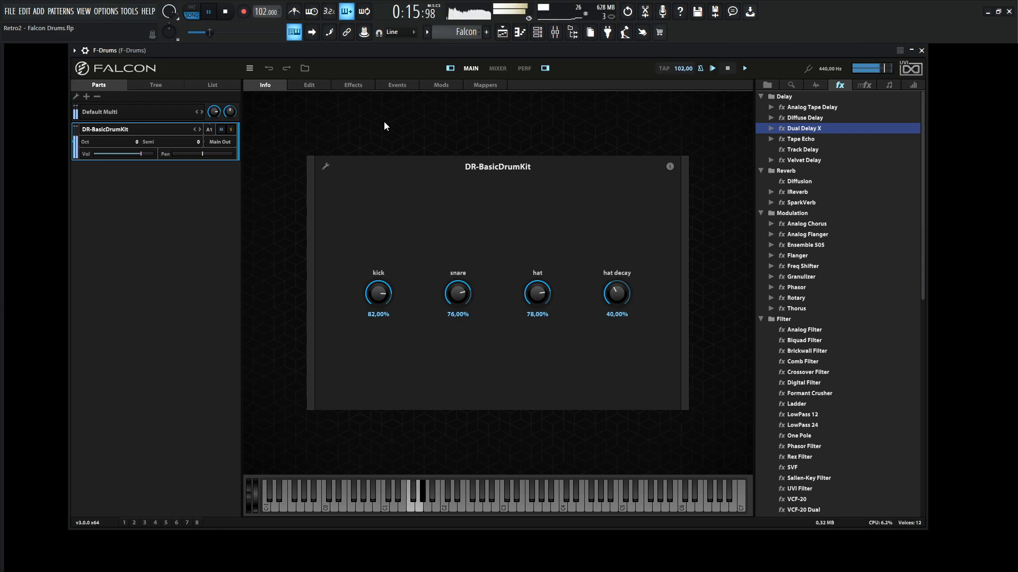
key(space)
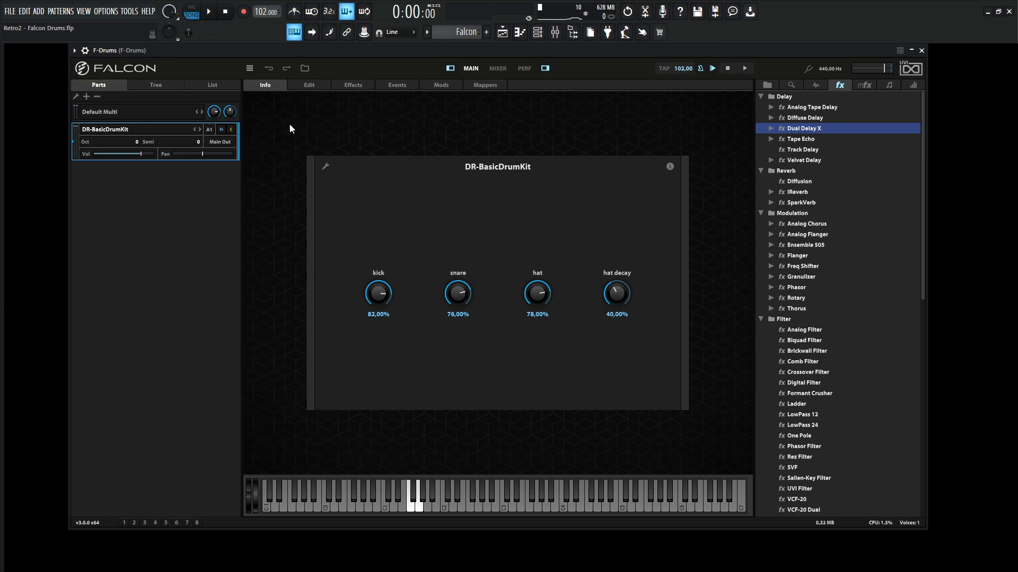
click(313, 86)
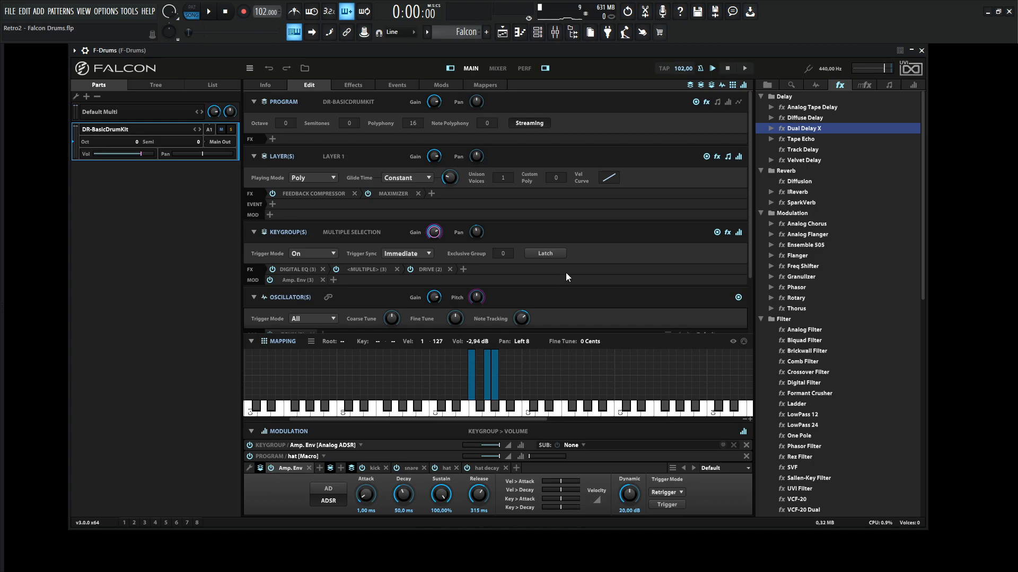
- Open the empty Falcon #5 instrument from the playlist and show the edit view of its new program
key(F5)
key(F9)
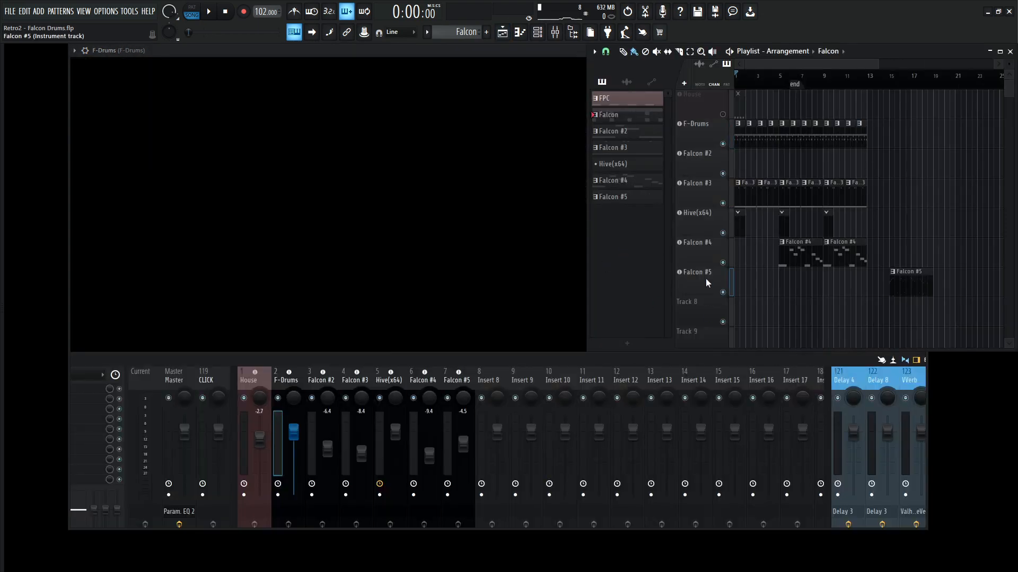
click(705, 279)
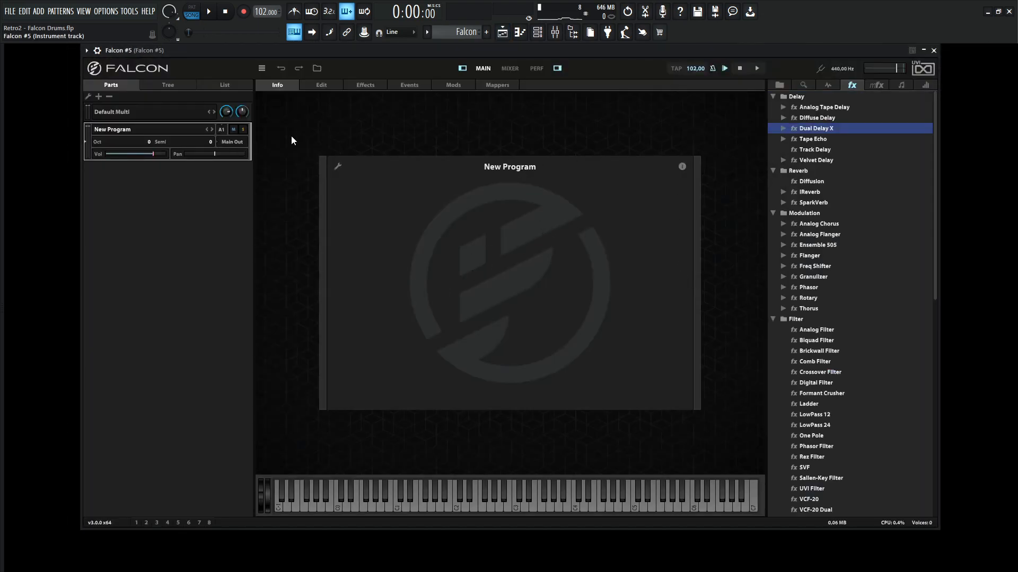
click(264, 69)
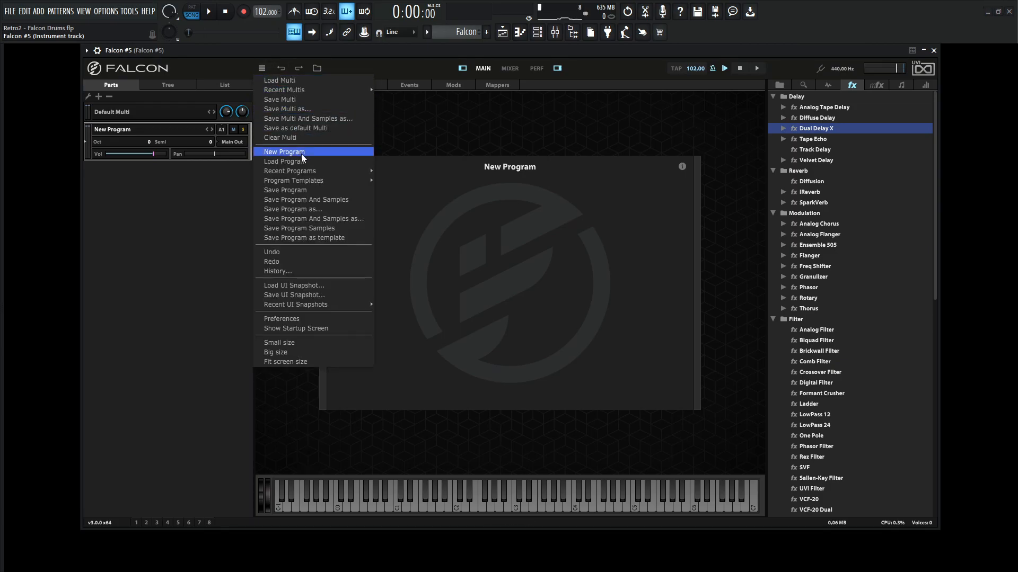
click(411, 176)
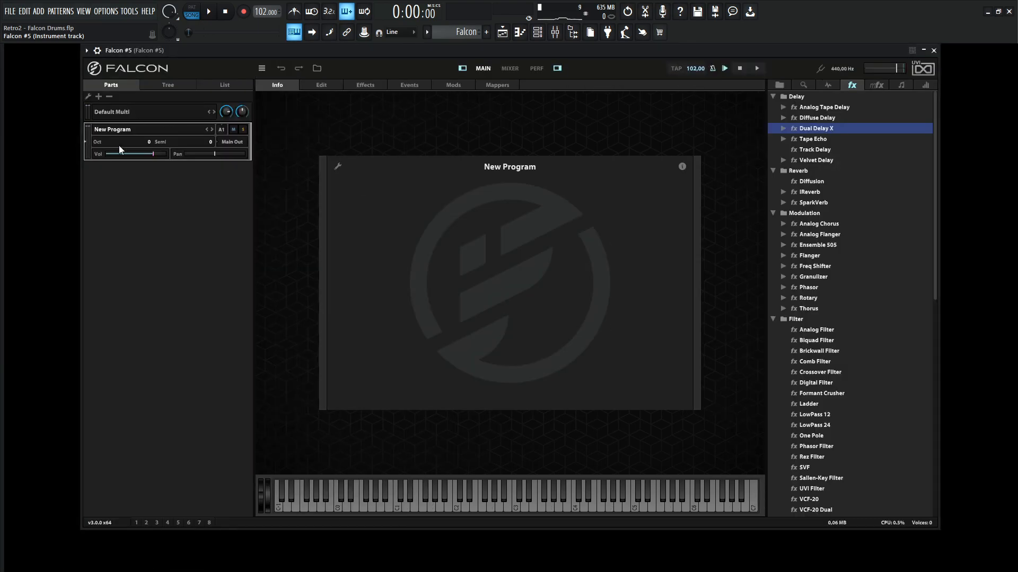
click(322, 86)
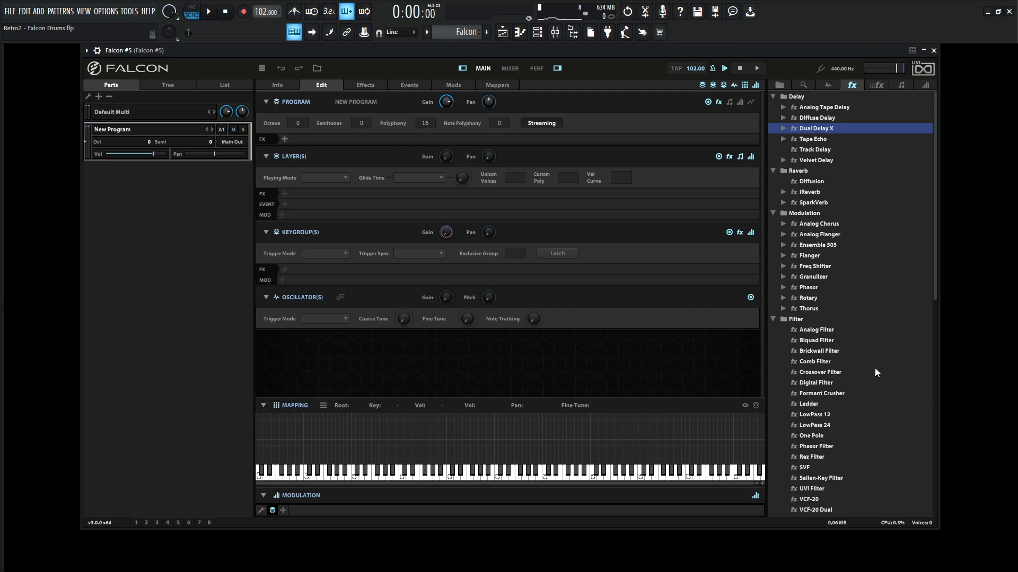
- Add a Drum oscillator from the Synthesis category to the new program
click(828, 85)
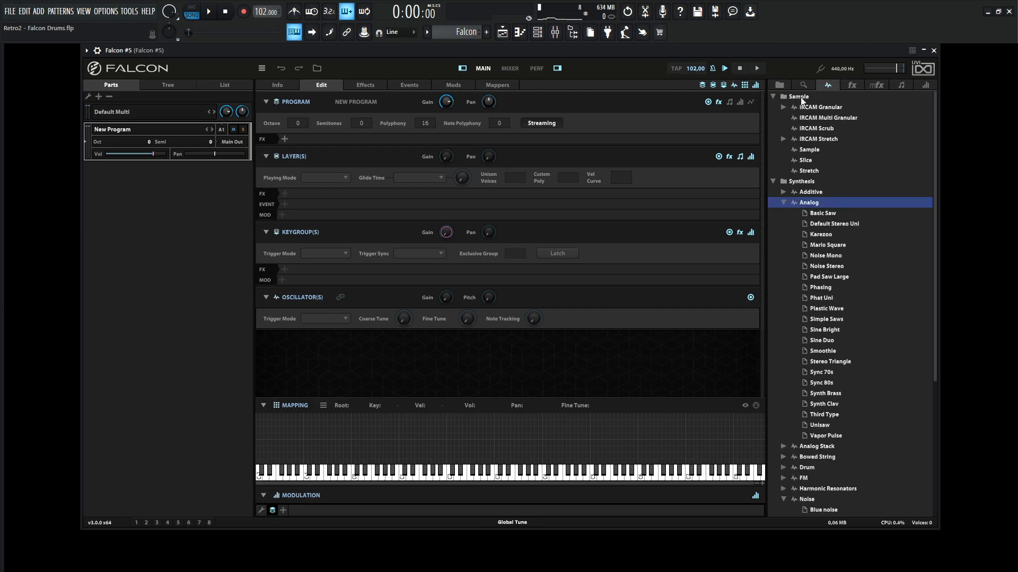
click(783, 203)
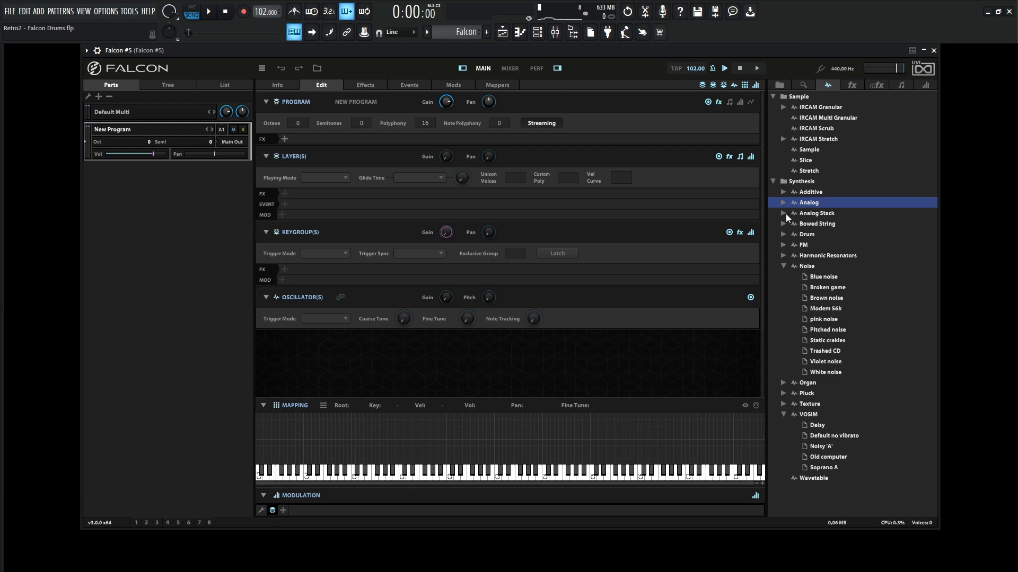
click(806, 235)
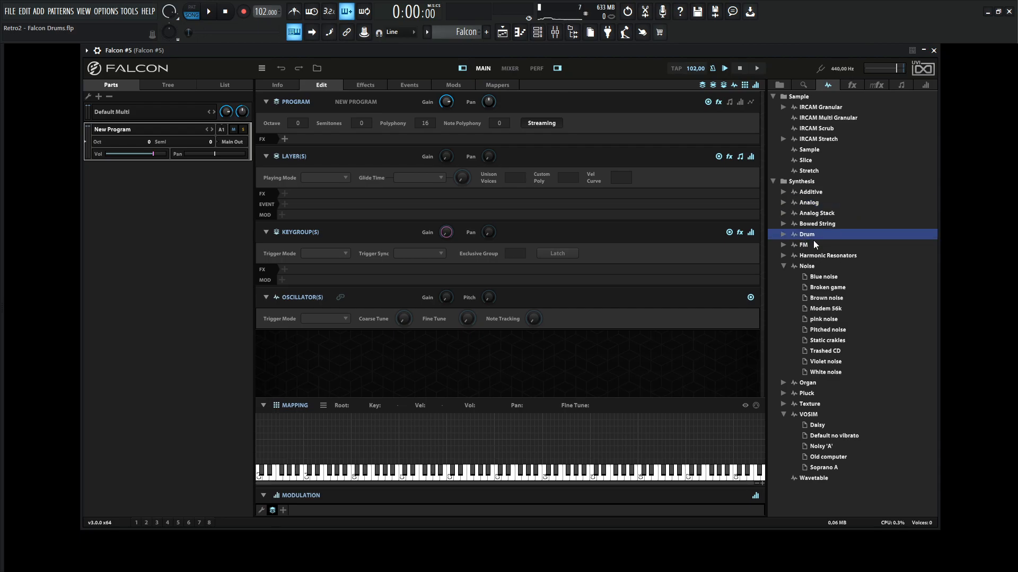
drag(810, 234, 723, 307)
- Map the Drum oscillator's keygroup to a single key and move it to F1
drag(530, 414, 470, 467)
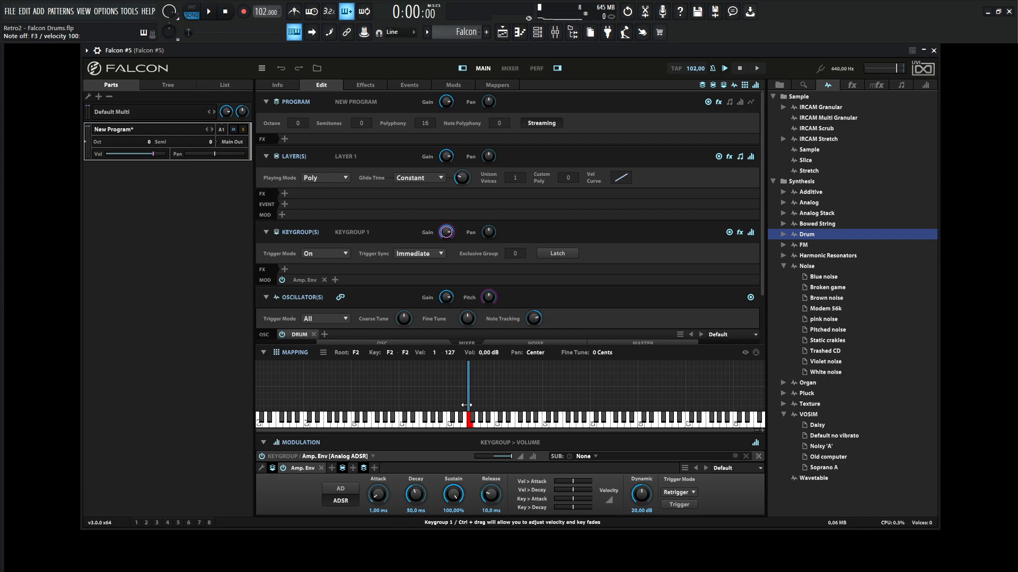
scroll(453, 406, up, 3)
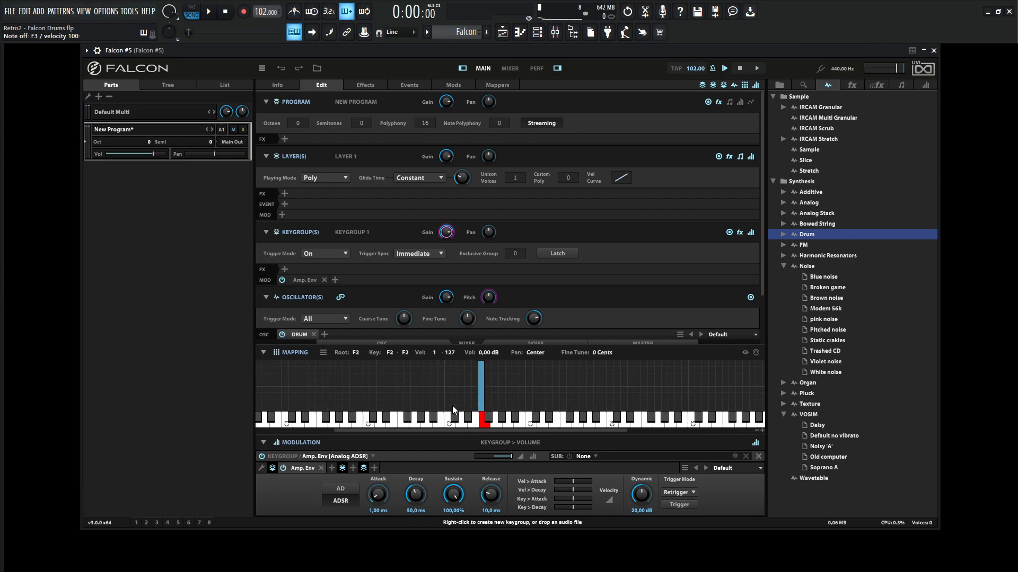
scroll(472, 393, left, 2)
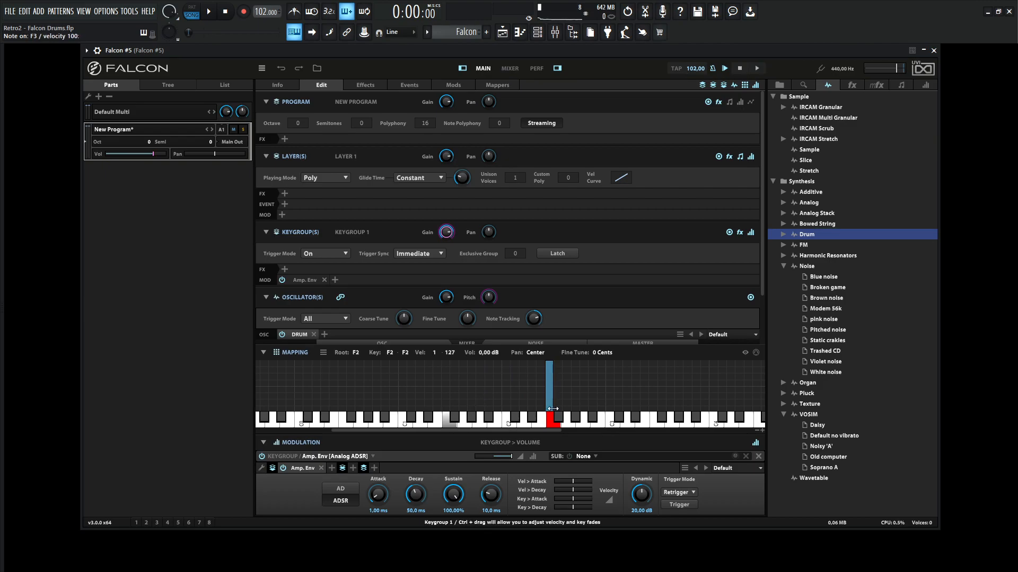
drag(549, 409, 446, 409)
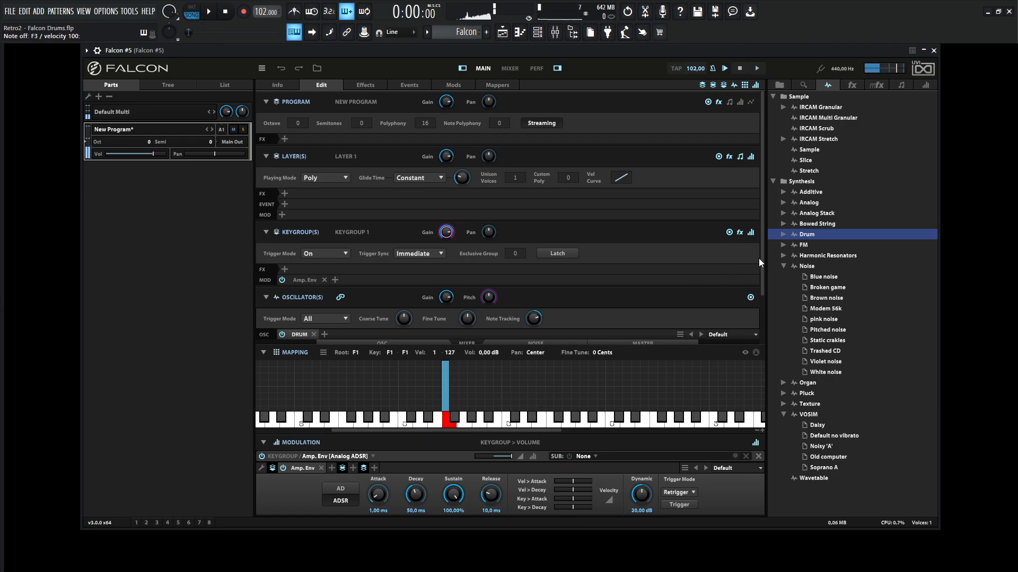
- Widen the editing area around the Drum oscillator by narrowing the panels on both sides
drag(761, 278, 760, 371)
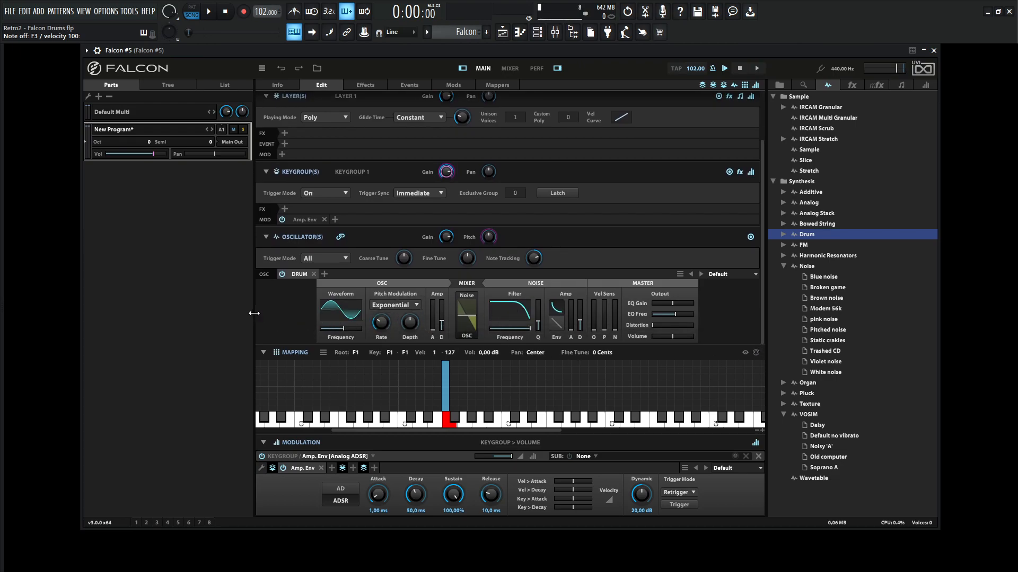
drag(254, 314, 216, 313)
drag(758, 327, 837, 315)
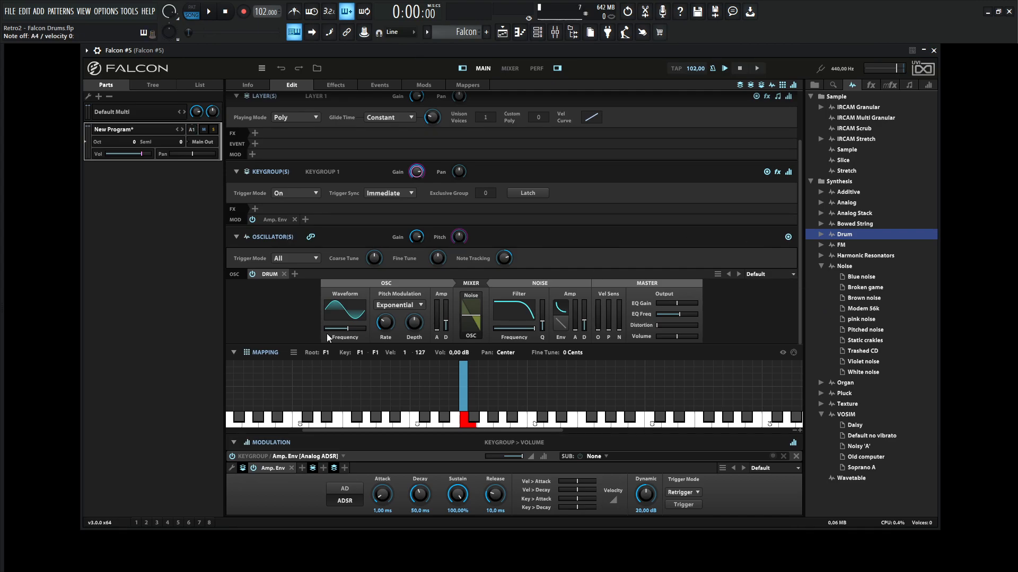
- Set the Drum oscillator's frequency to 50 Hz and shift its mixer fully to OSC to remove the noise
click(347, 316)
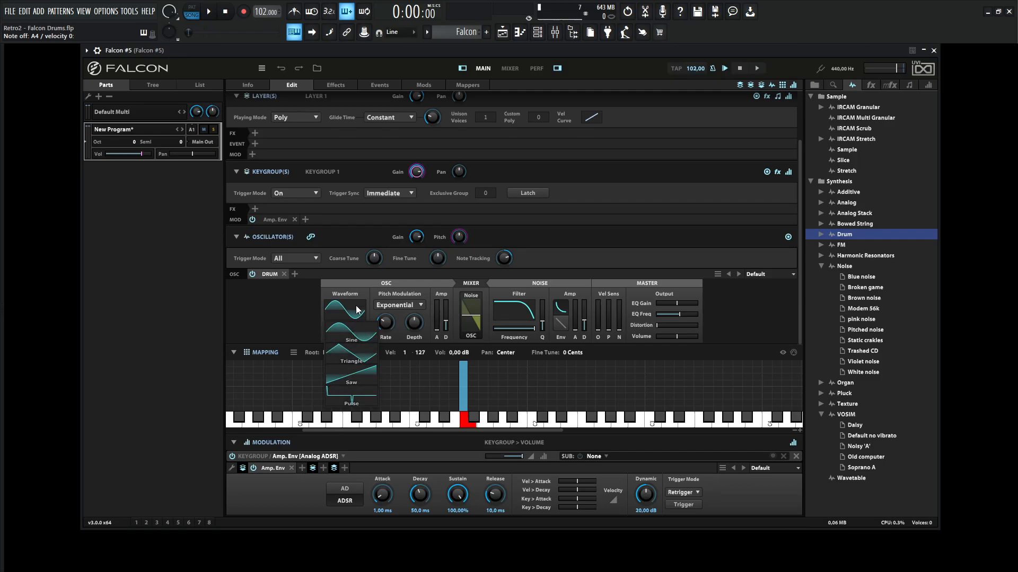
click(358, 278)
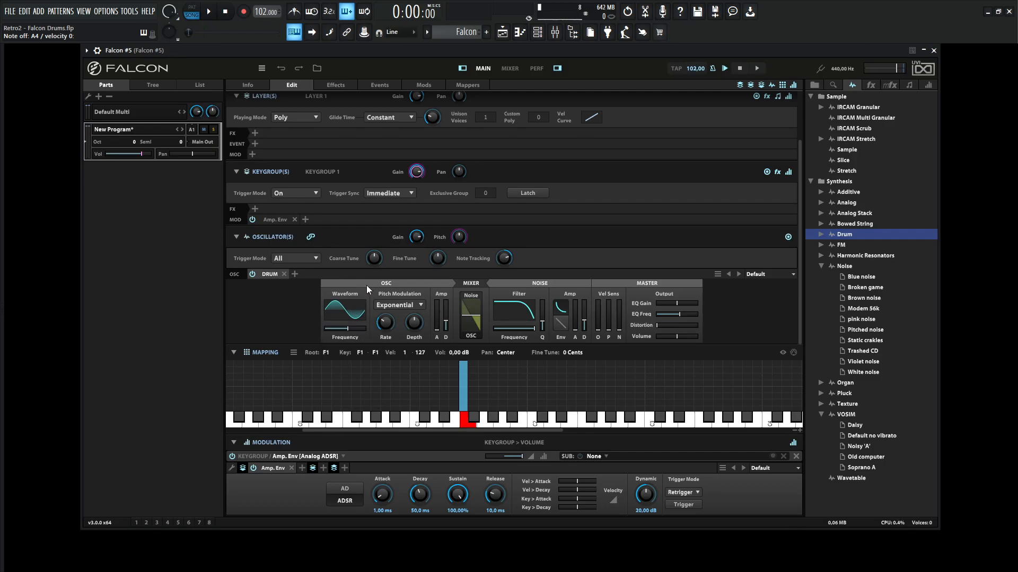
mouse_move(346, 327)
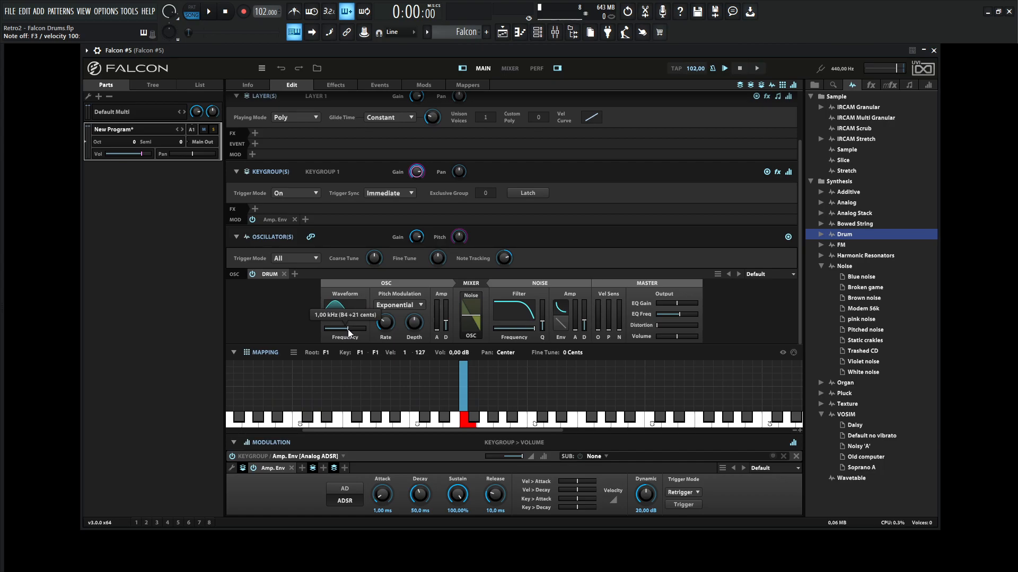
click(348, 328)
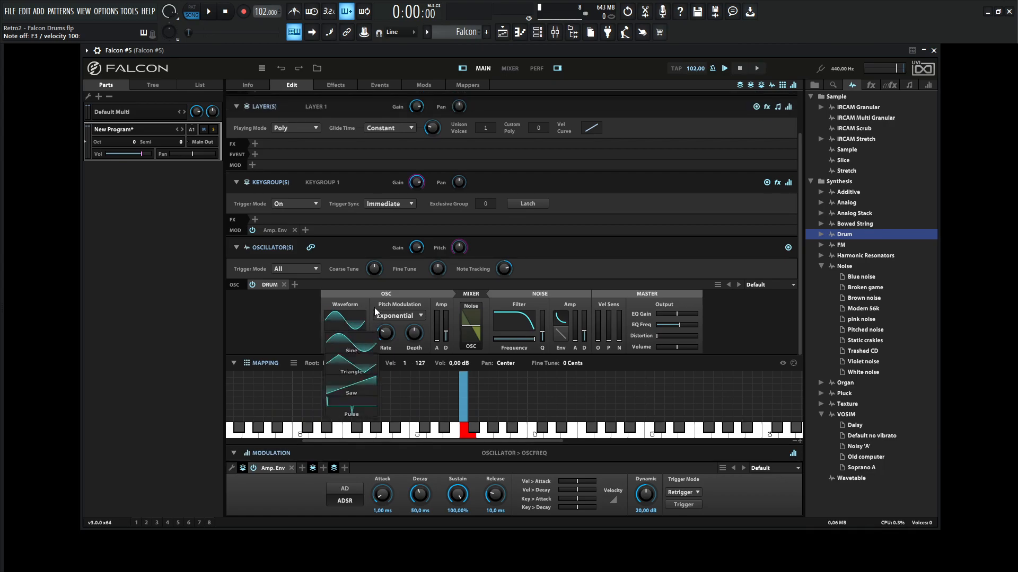
double_click(348, 338)
text(50)
key(Return)
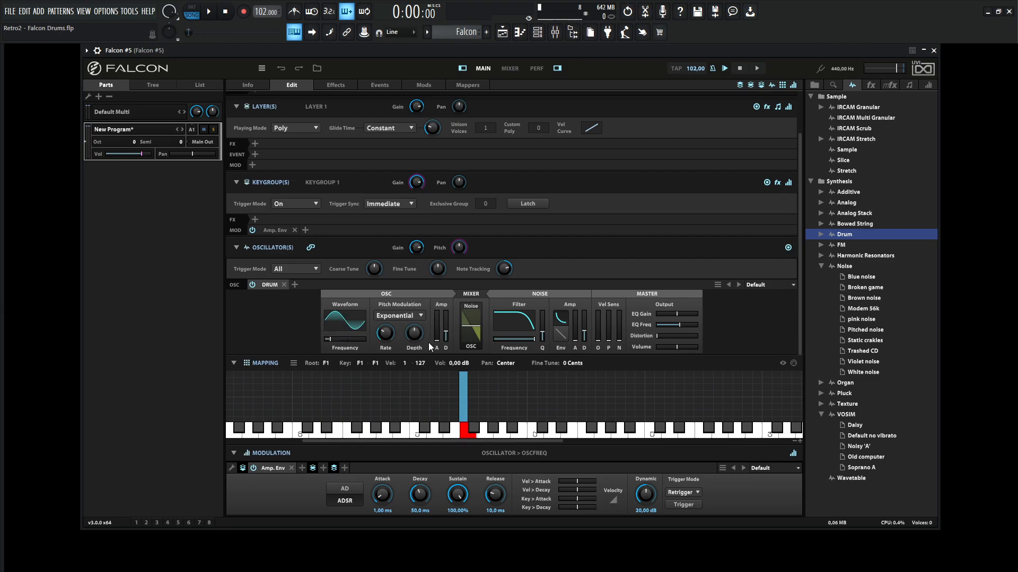
mouse_move(480, 330)
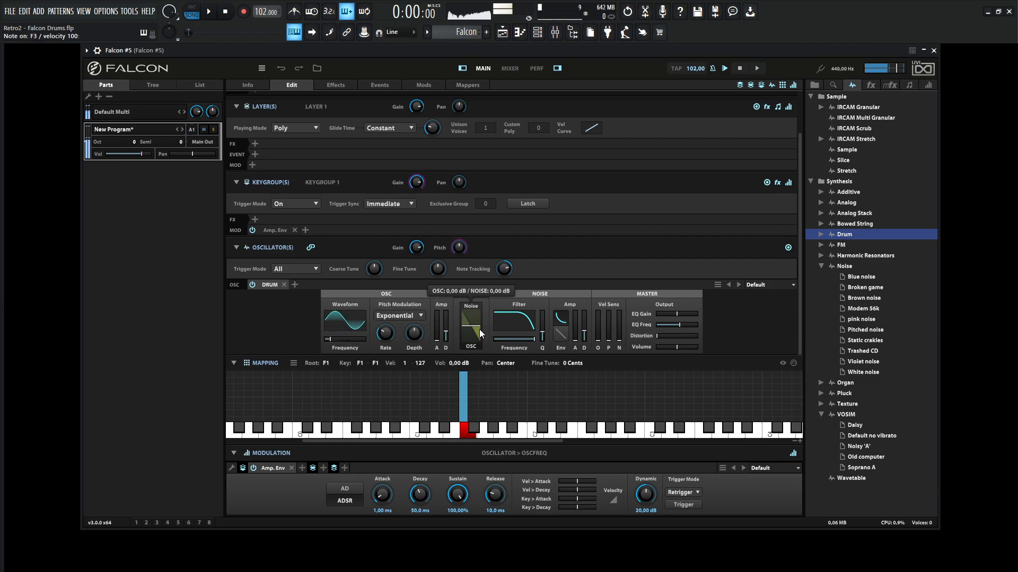
drag(477, 331, 475, 361)
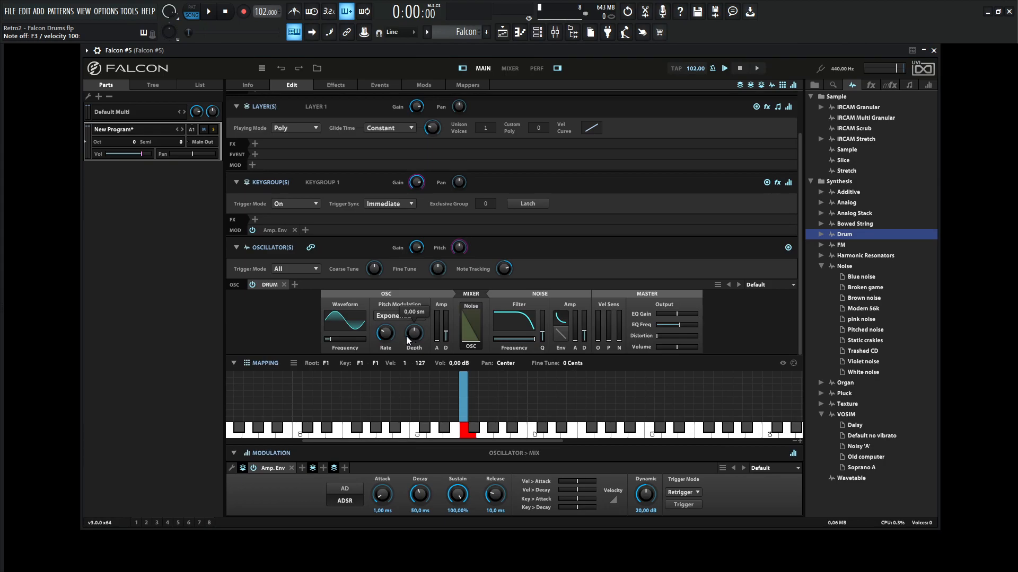
- Raise the Drum oscillator's pitch modulation depth above zero and adjust its rate
drag(414, 339, 419, 341)
drag(414, 339, 412, 334)
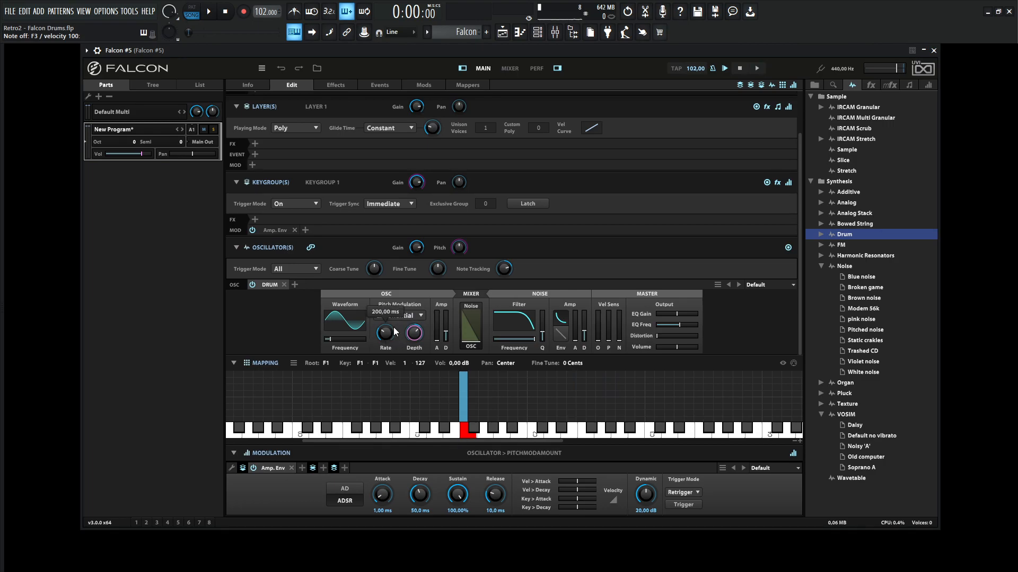
mouse_move(390, 335)
mouse_down()
mouse_move(388, 318)
mouse_move(415, 332)
mouse_move(385, 342)
mouse_move(386, 330)
mouse_up()
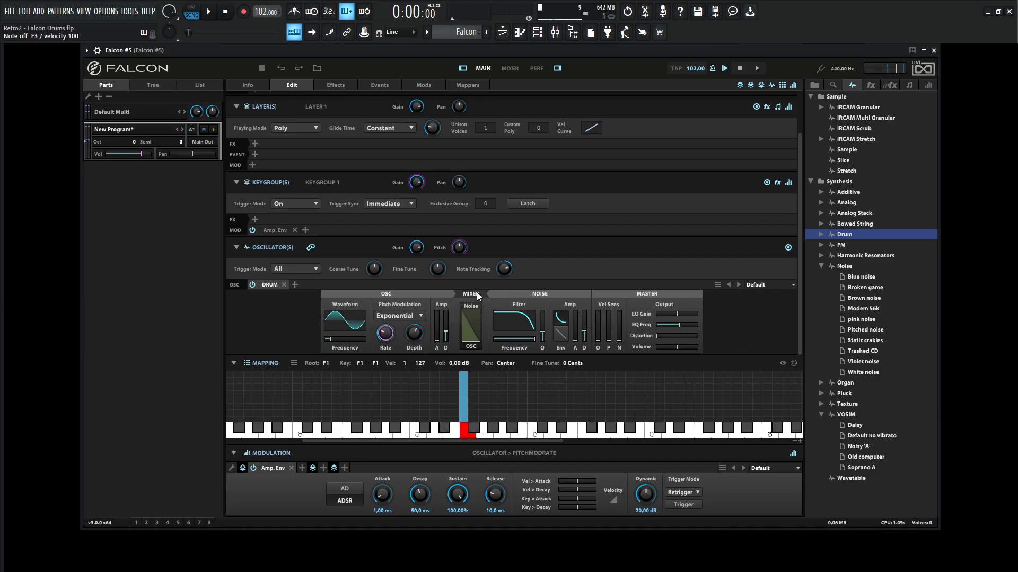
- Lengthen the Drum oscillator's amp decay to about 2.7 s and the amplitude envelope's release to about 650 ms
mouse_move(466, 330)
drag(446, 336, 446, 322)
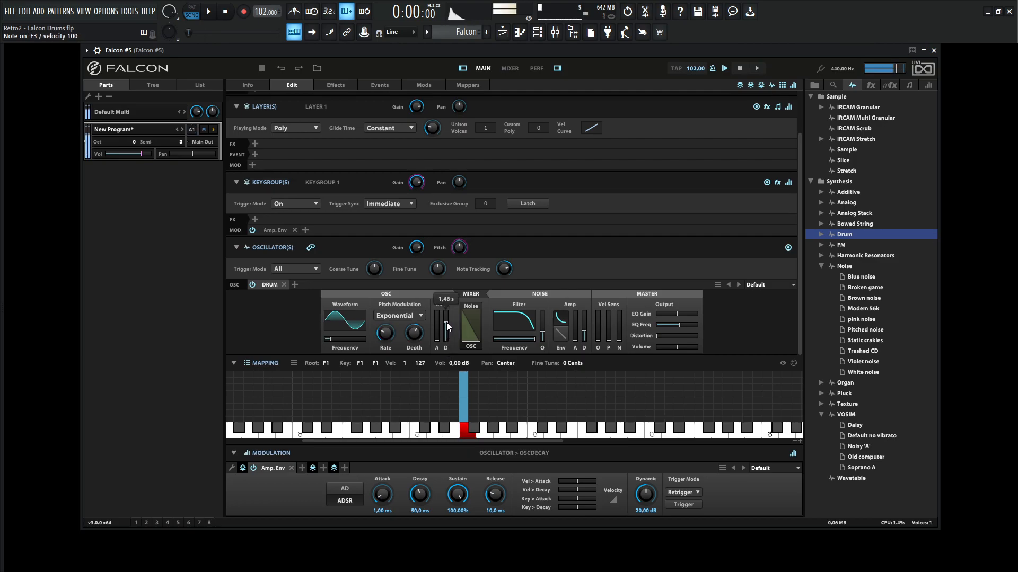
mouse_move(471, 346)
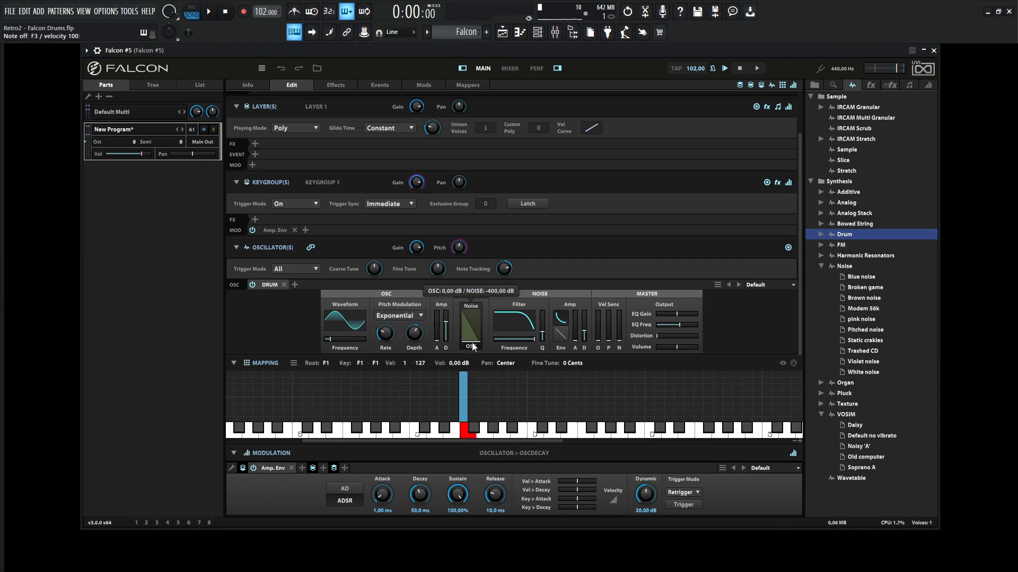
key(v)
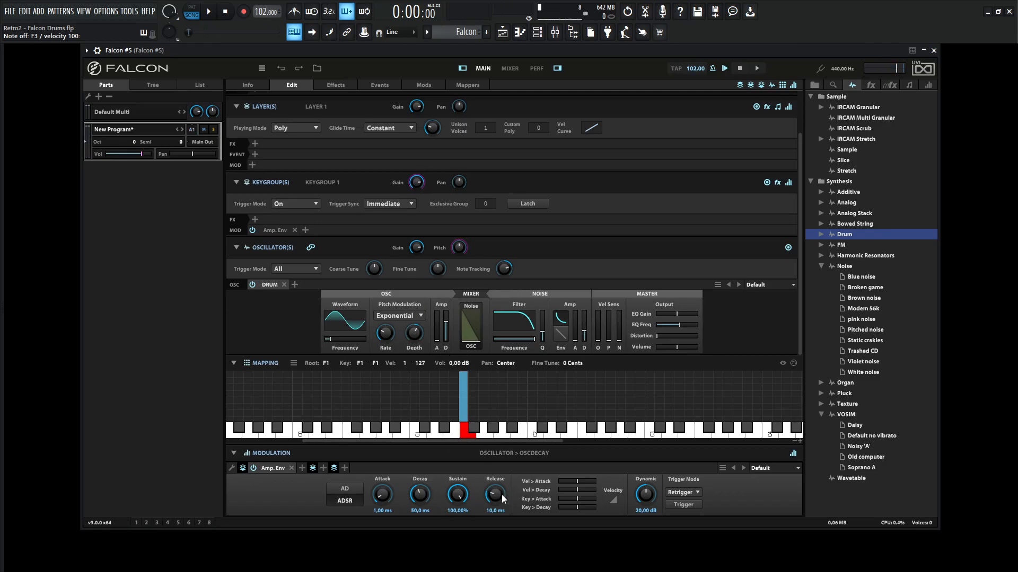
drag(498, 447, 494, 447)
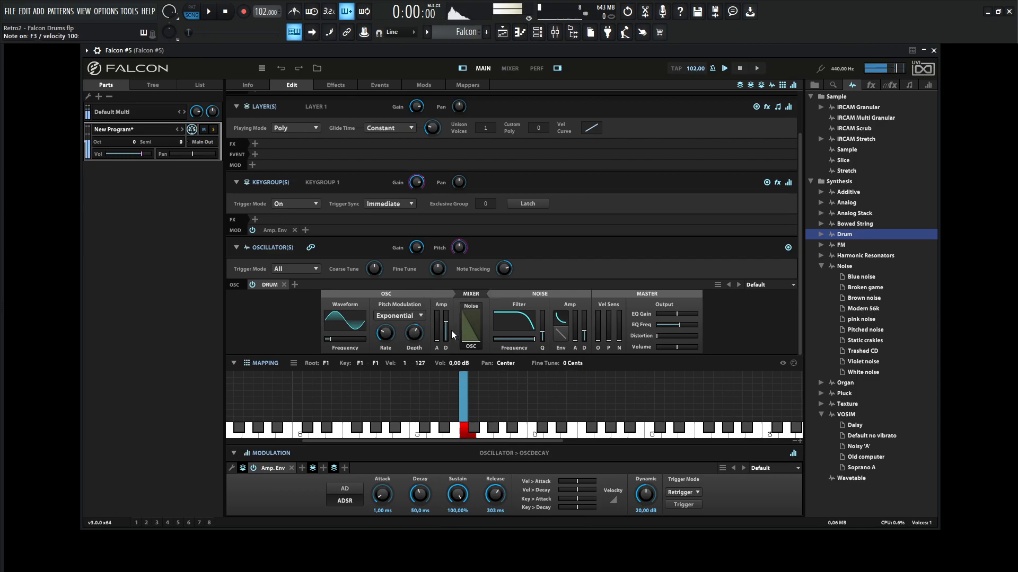
drag(490, 481, 437, 302)
mouse_move(446, 328)
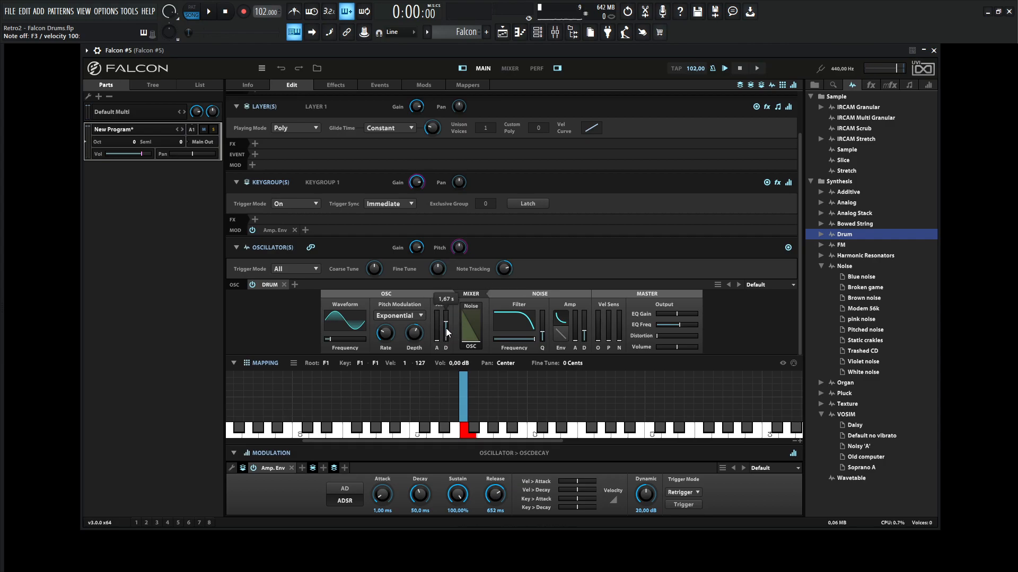
drag(445, 323, 446, 322)
mouse_move(447, 322)
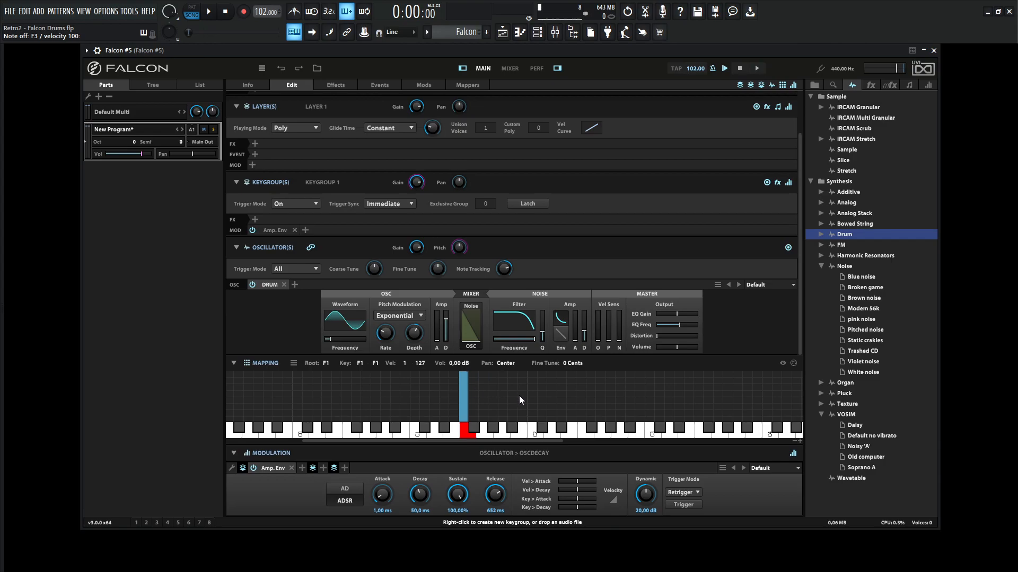
- Lower the oscillator's Note Tracking to its centre value and audition the kick sound
mouse_move(509, 275)
drag(504, 273, 500, 269)
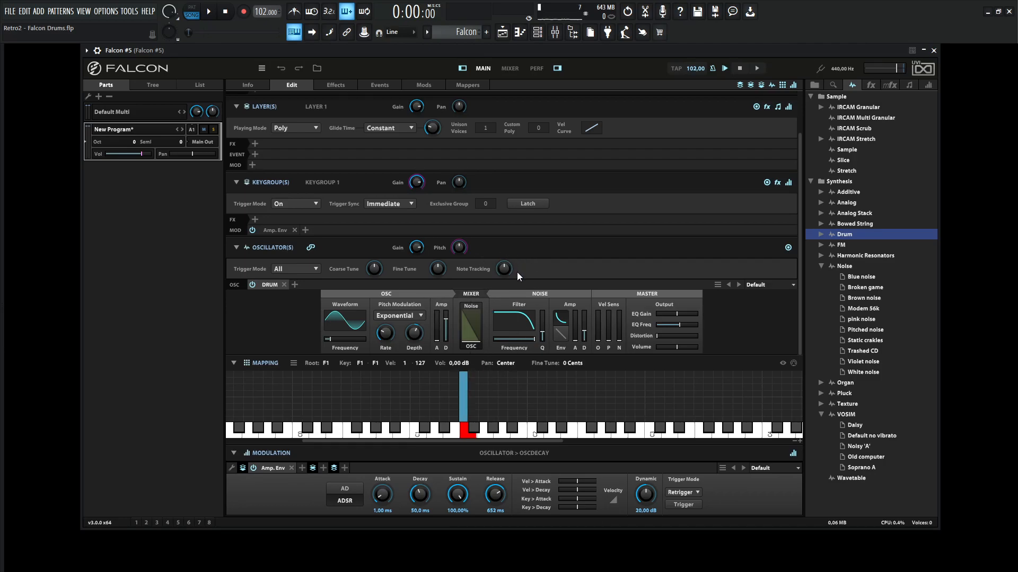
key(v)
key(v)
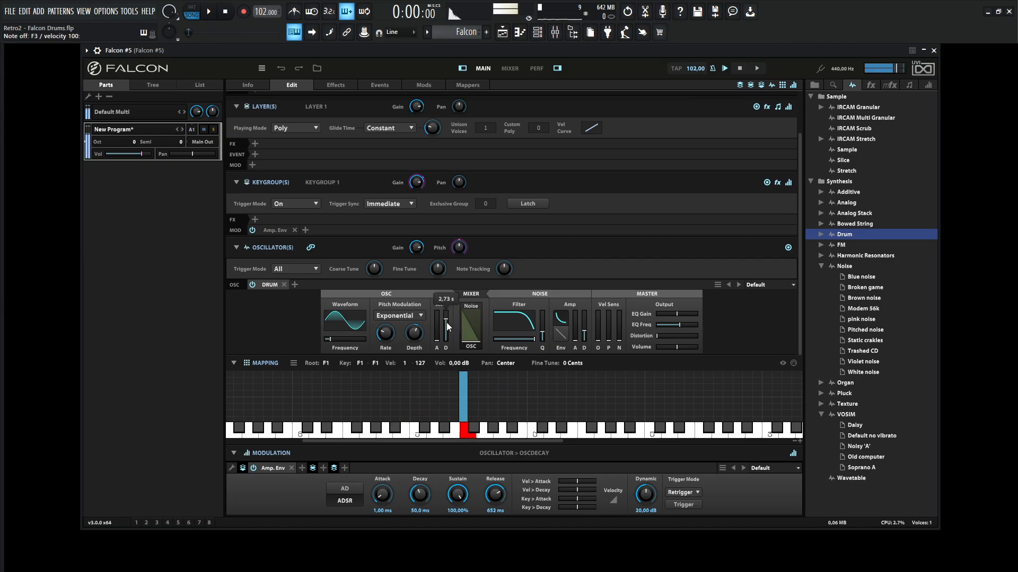
- Shorten the Drum oscillator's amp decay to about 707 ms while repeatedly auditioning the kick
drag(446, 323, 447, 325)
key(v)
key(v)
key(v)
key(v)
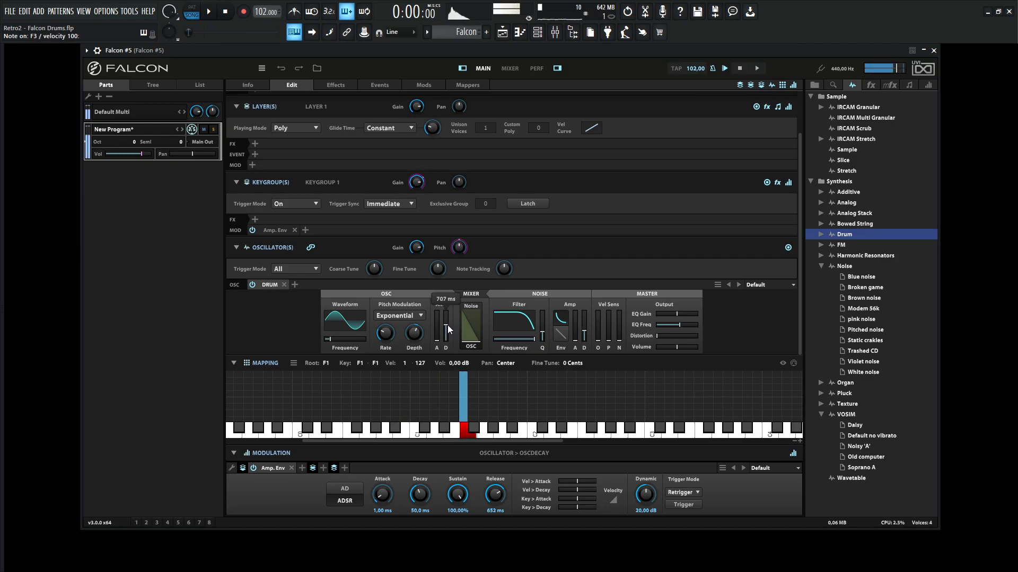
key(v)
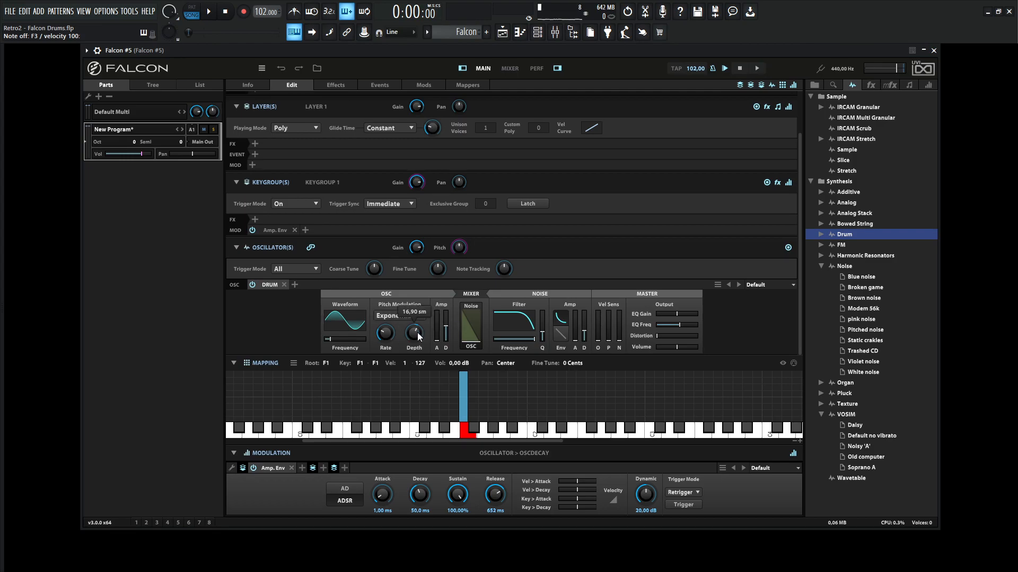
- Fine-tune the Drum oscillator's pitch modulation depth and audition the kick
key(v)
drag(417, 334, 416, 335)
key(v)
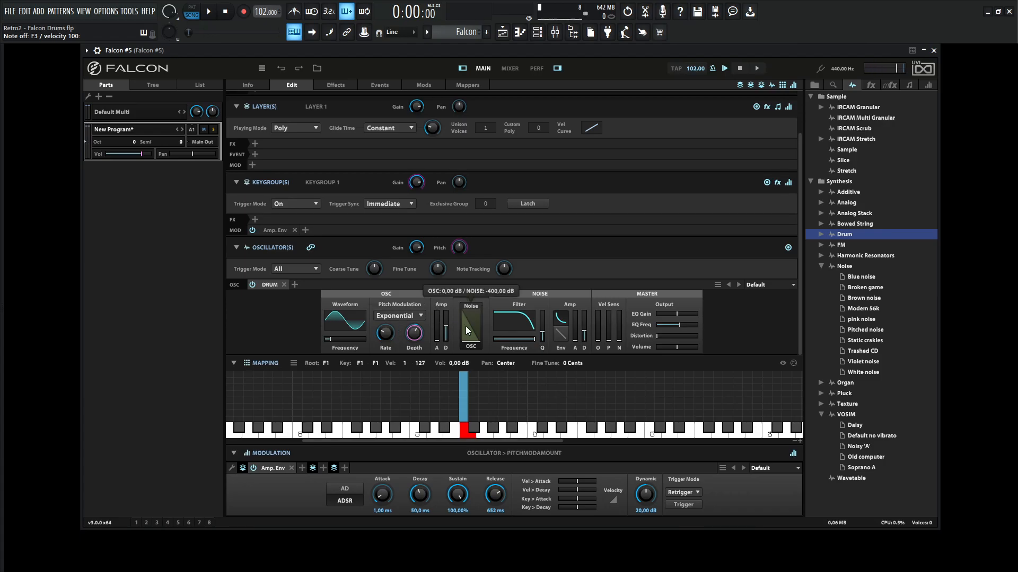
- Shift the Drum mixer fully to Noise, and bring it back to about midway between Noise and OSC
drag(474, 339, 476, 291)
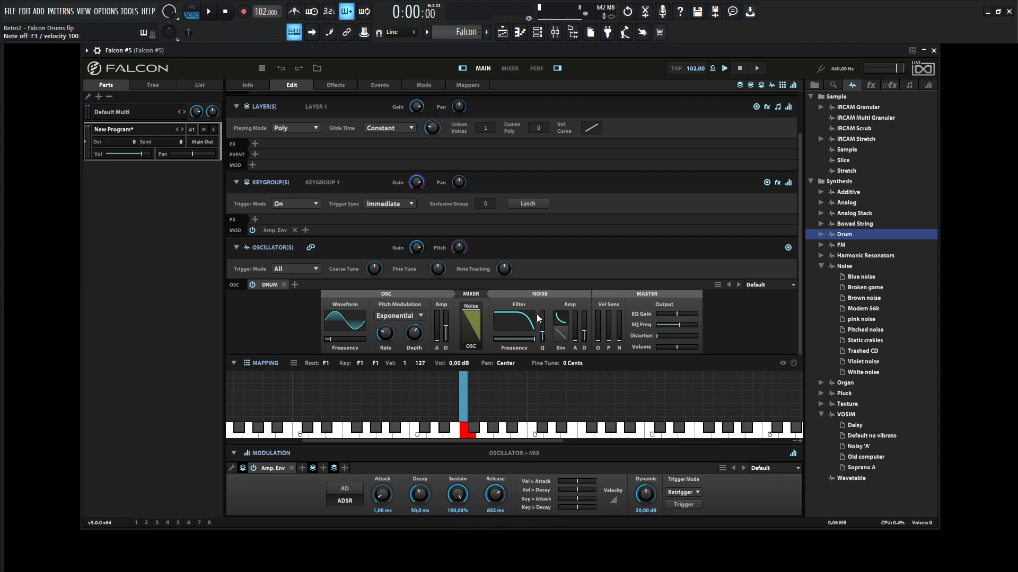
mouse_move(481, 318)
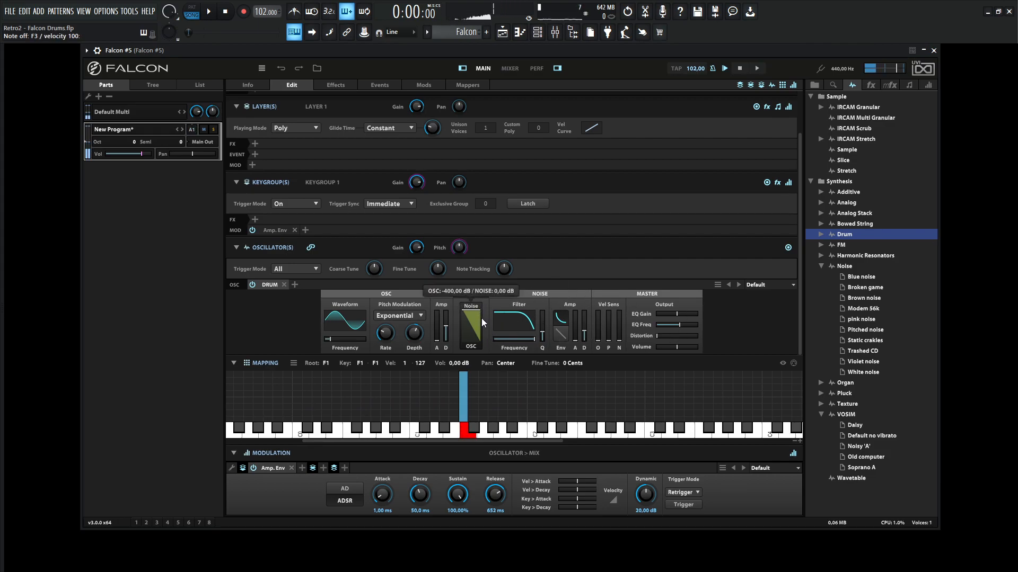
drag(480, 317, 474, 326)
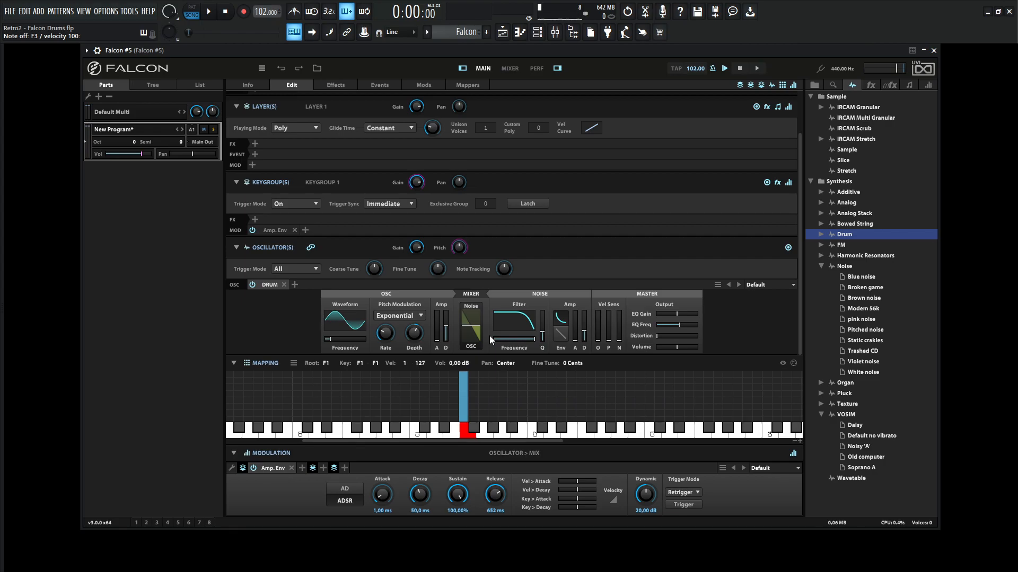
- Set the Drum oscillator section's amp attack to about 0.45 us
click(437, 342)
drag(436, 341, 436, 340)
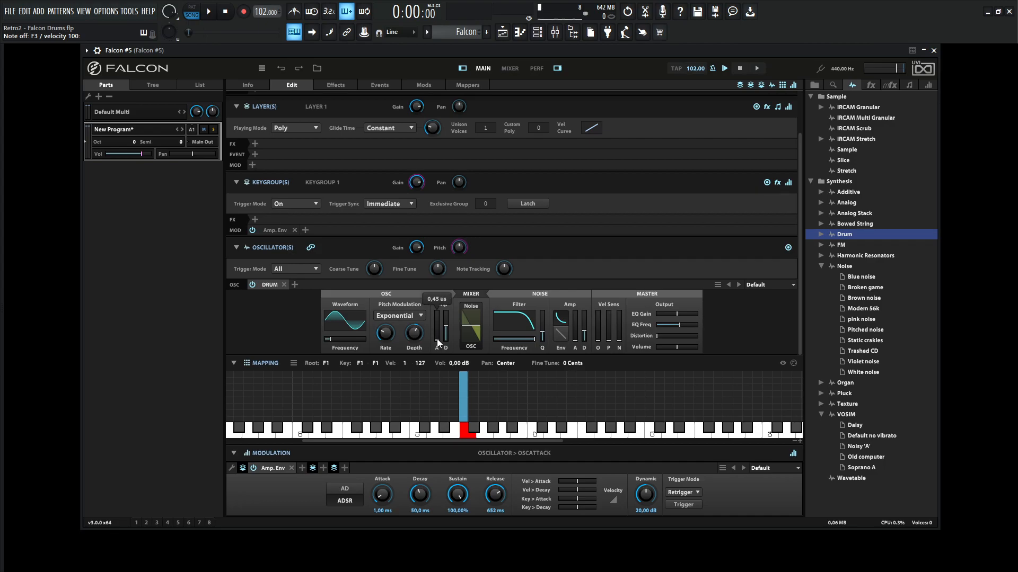
mouse_move(469, 347)
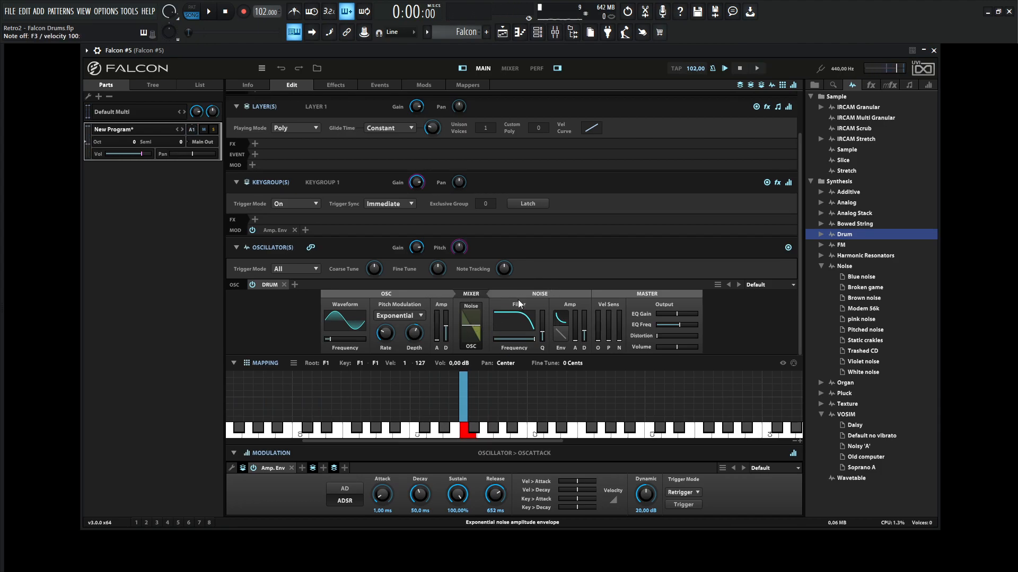
- Shorten the noise section's amp decay and set its filter to about 9.08 kHz with a Q of 1.28
mouse_move(586, 334)
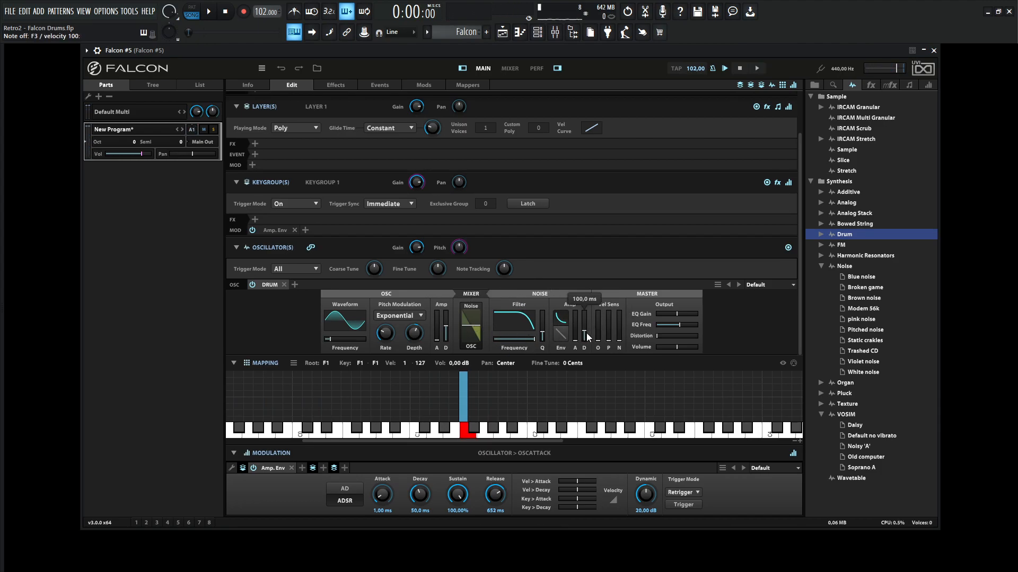
drag(587, 330, 587, 336)
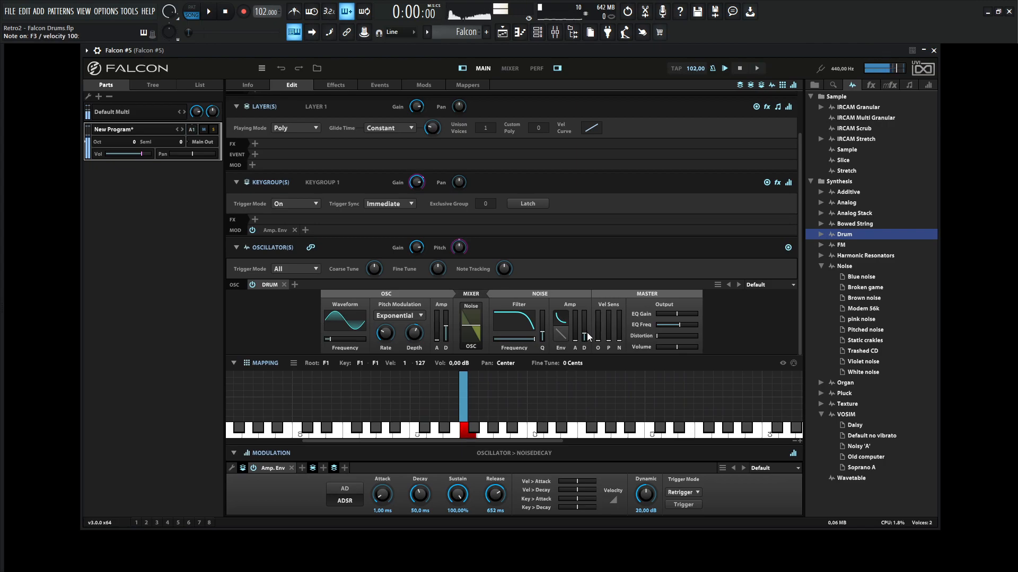
click(530, 342)
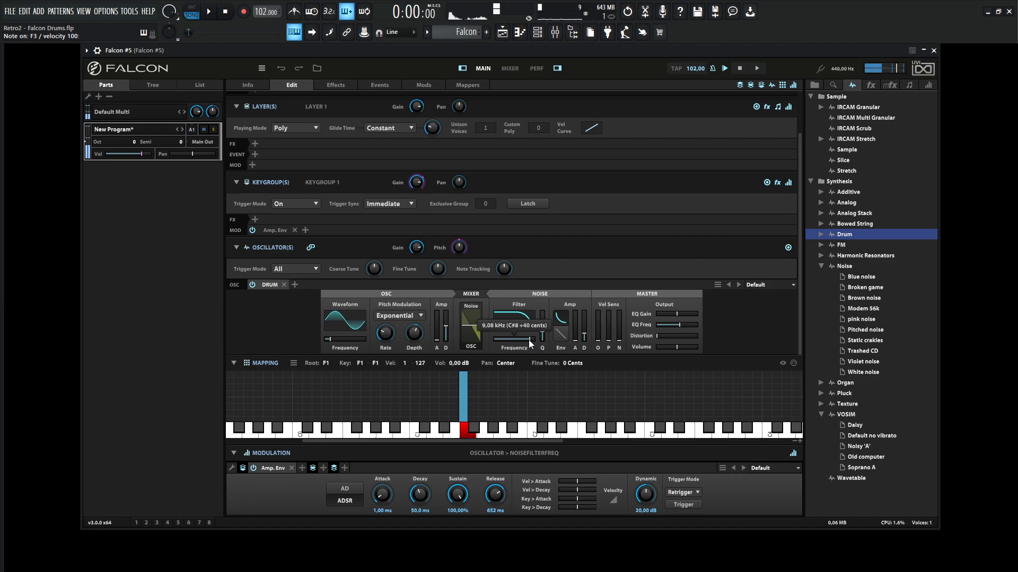
click(542, 335)
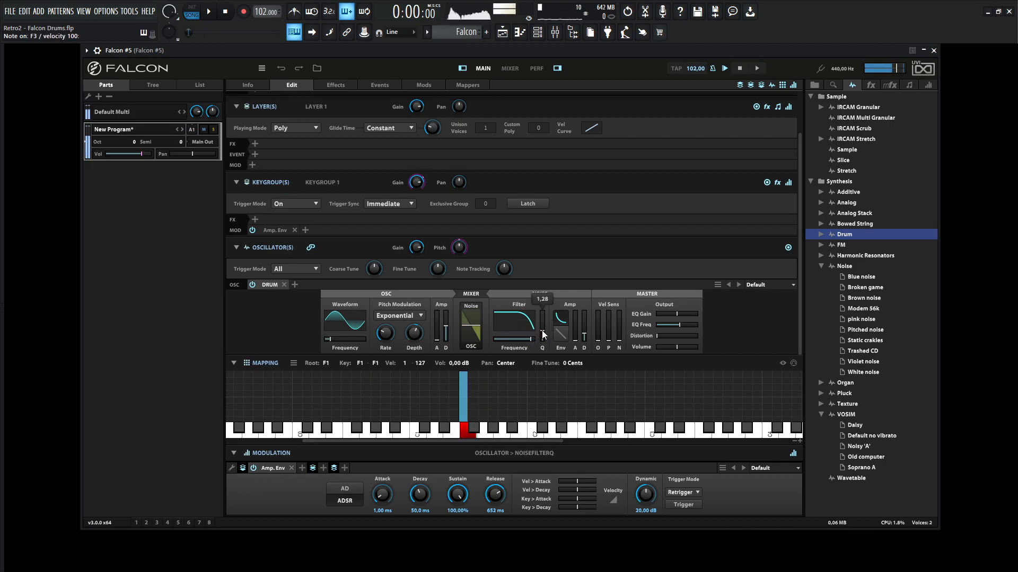
click(584, 335)
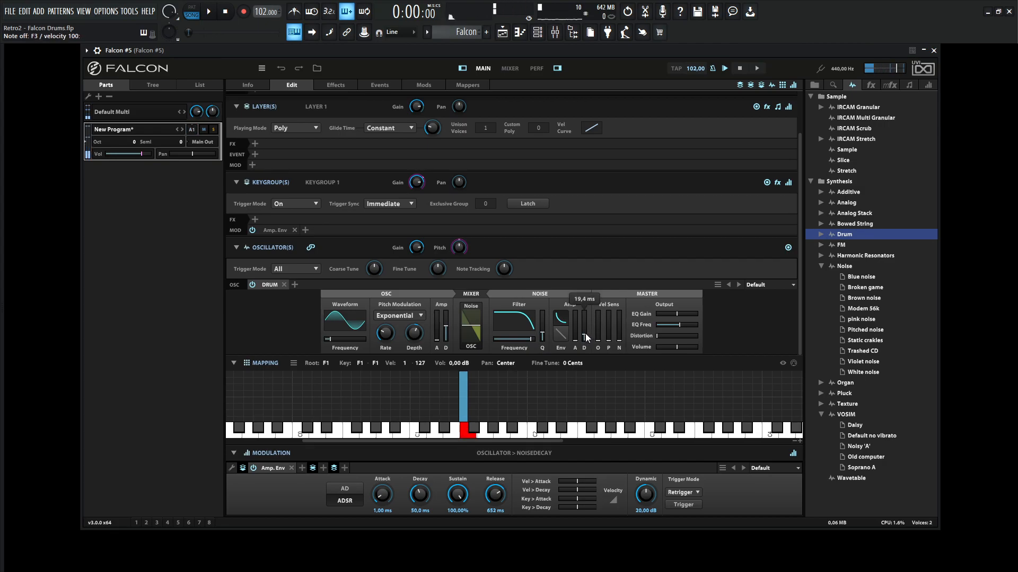
drag(585, 334, 584, 333)
- Add slight master distortion to the Drum oscillator and set its oscillator and noise velocity sensitivity to 100%
mouse_move(680, 330)
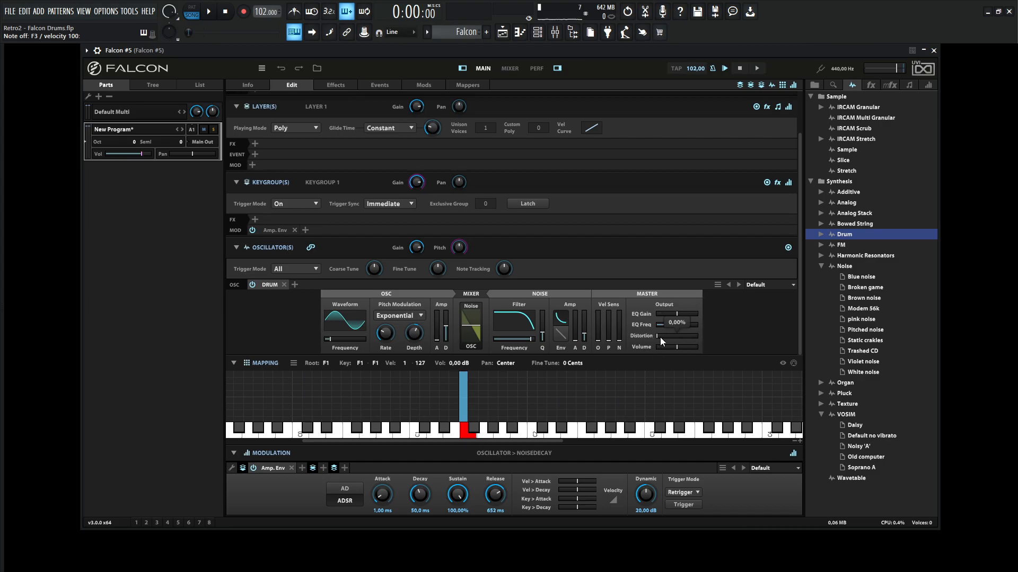
drag(657, 335, 661, 337)
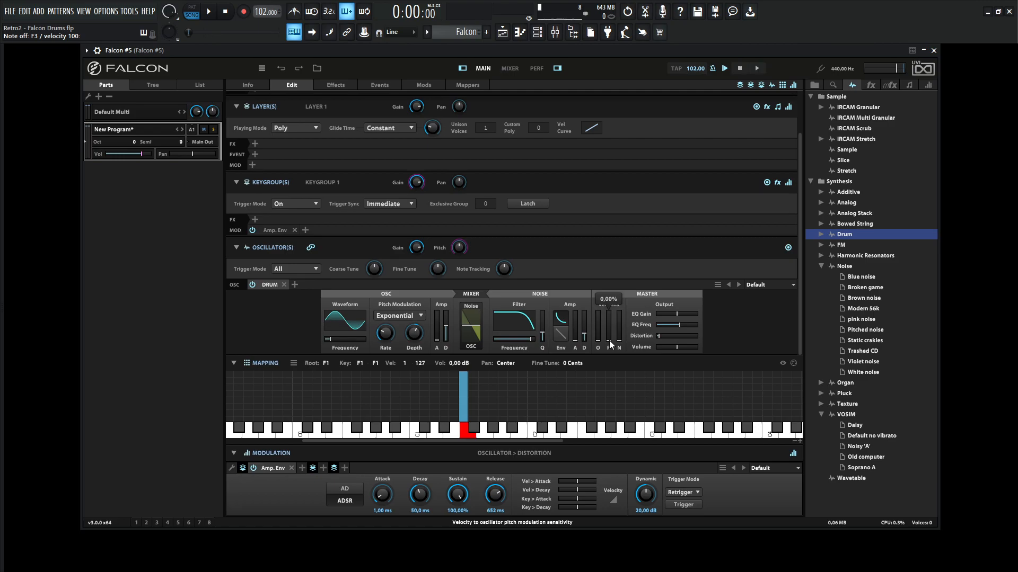
drag(599, 339, 602, 302)
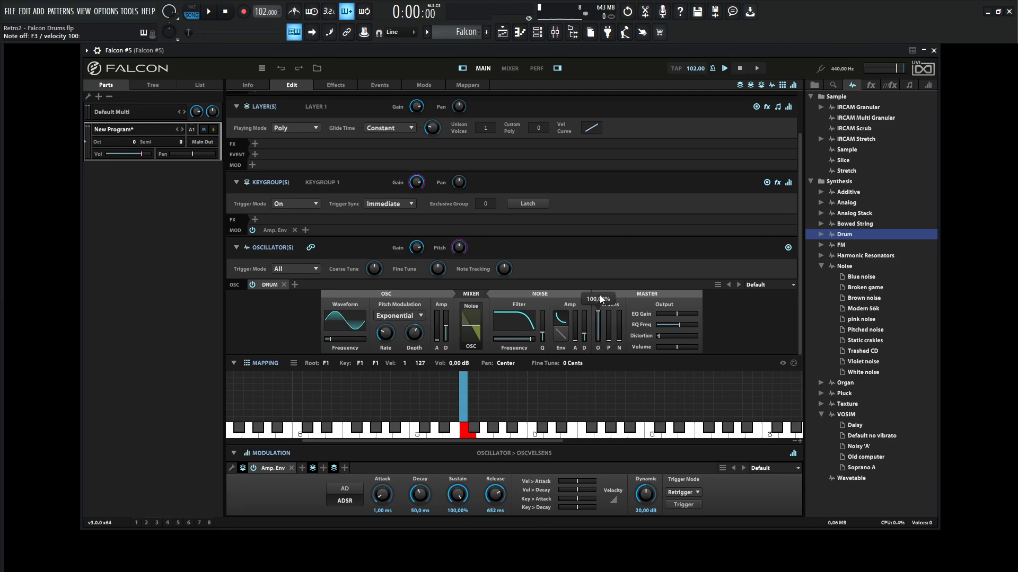
drag(618, 337, 616, 286)
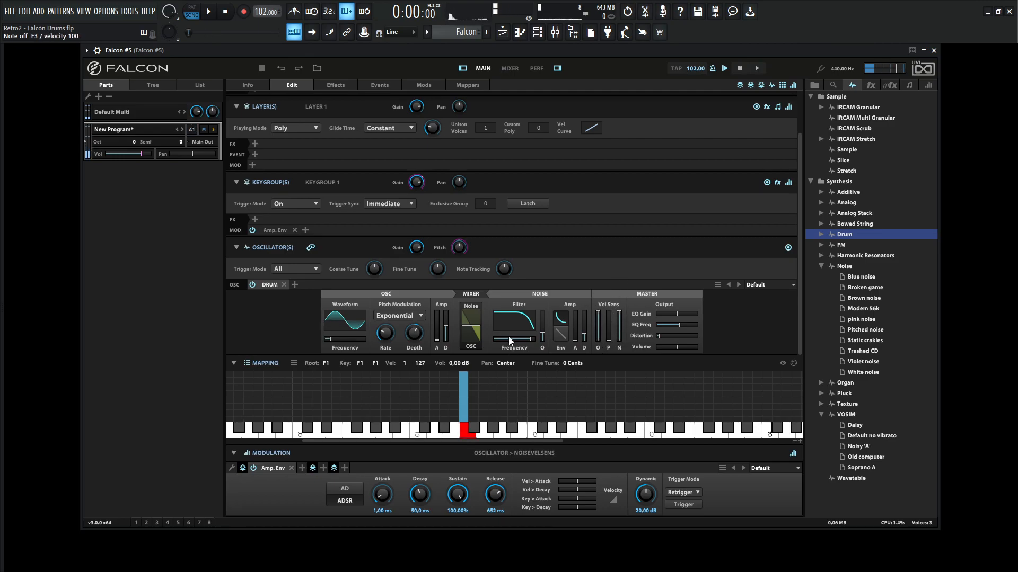
- Open Falcon's piano roll and audition the kick on F3 at different velocities
key(F7)
scroll(80, 273, down, 3)
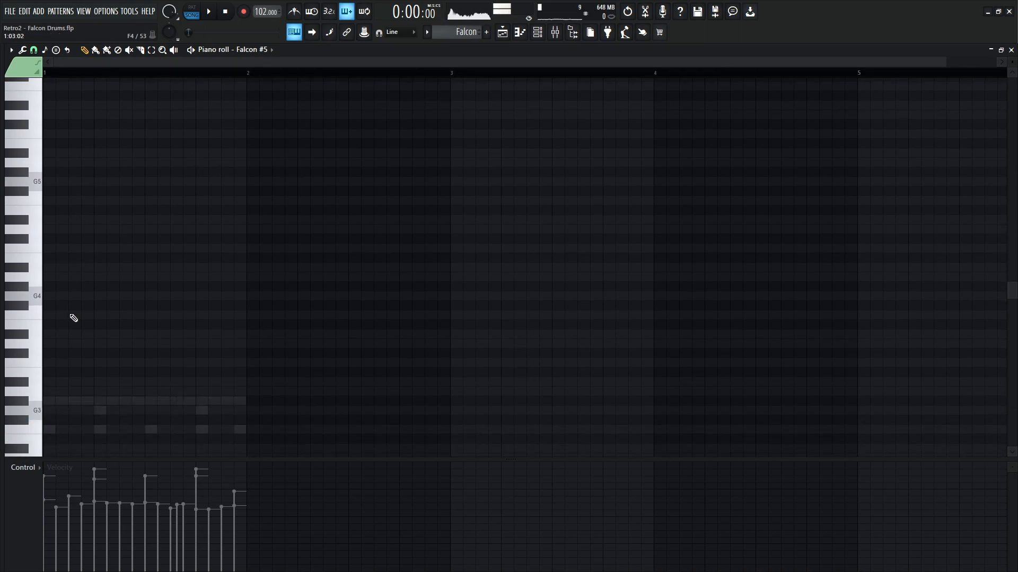
scroll(75, 310, down, 2)
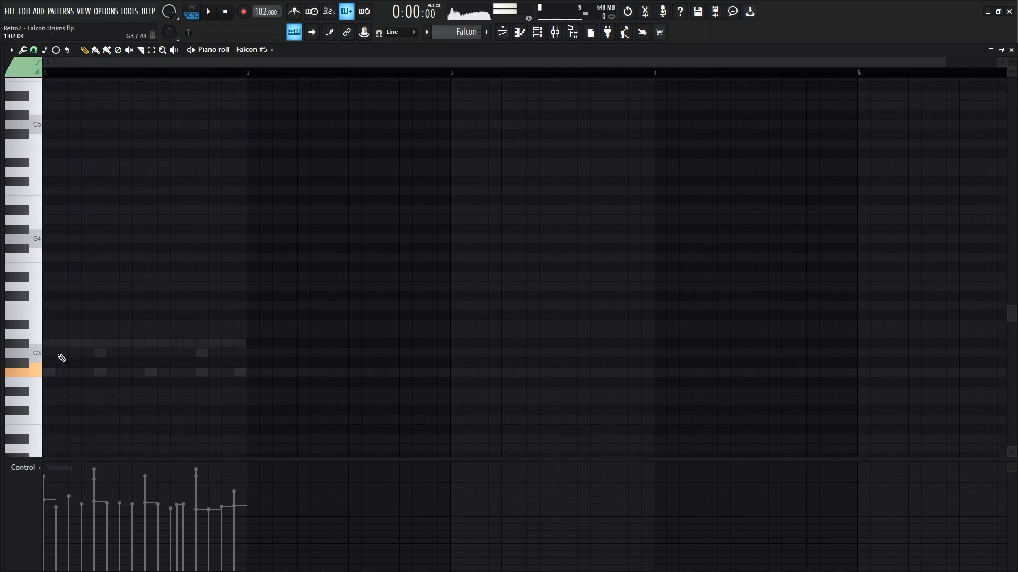
click(15, 377)
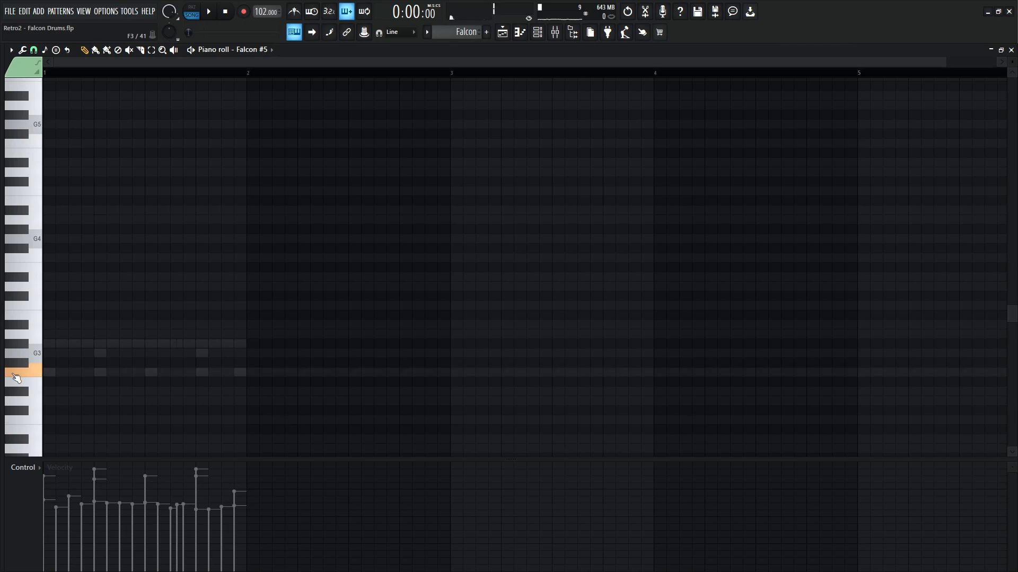
click(37, 373)
click(24, 375)
click(14, 376)
click(32, 377)
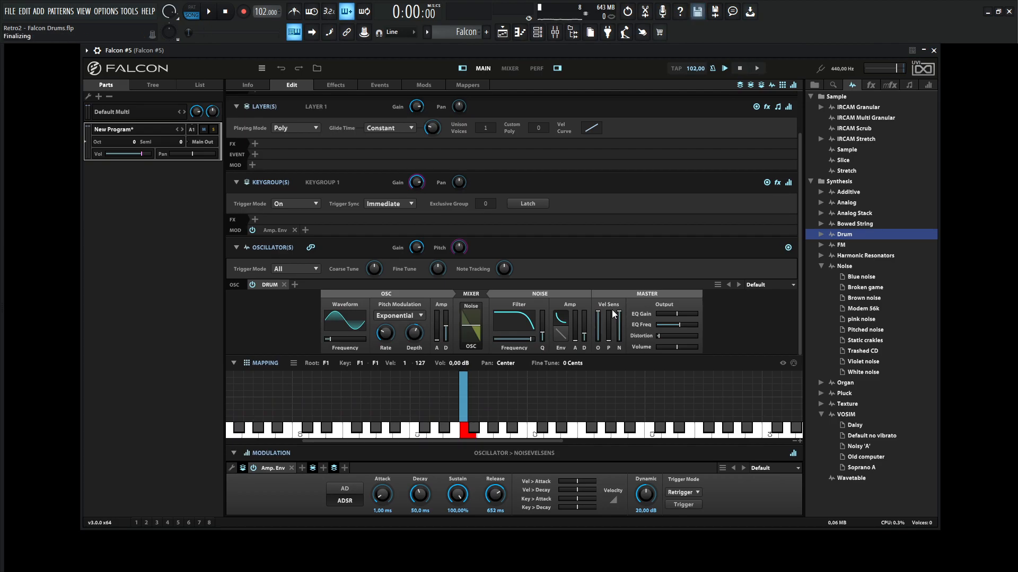
- Insert a Digital Eq effect with the Default preset on Keygroup 1
mouse_move(679, 322)
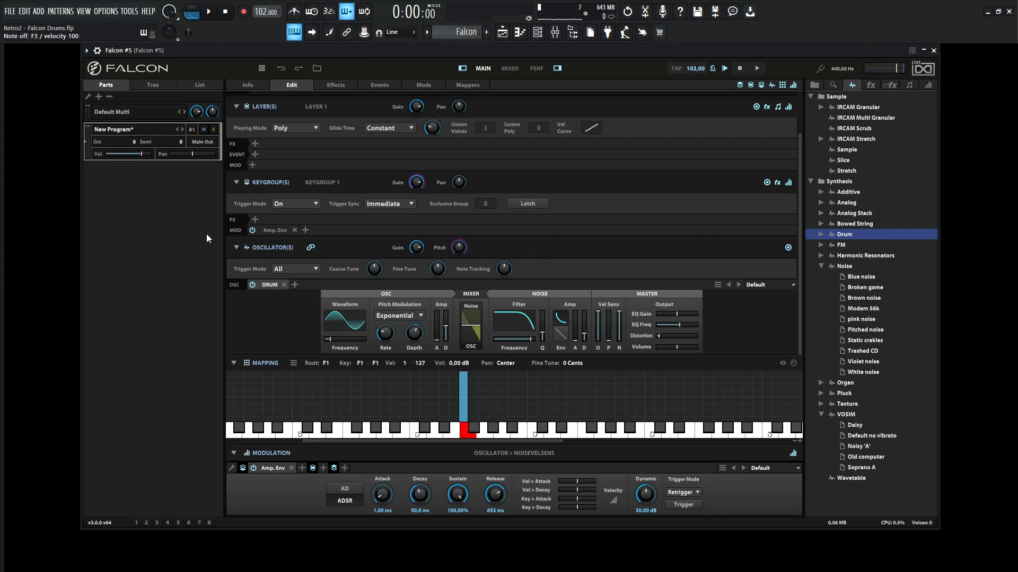
scroll(307, 222, up, 2)
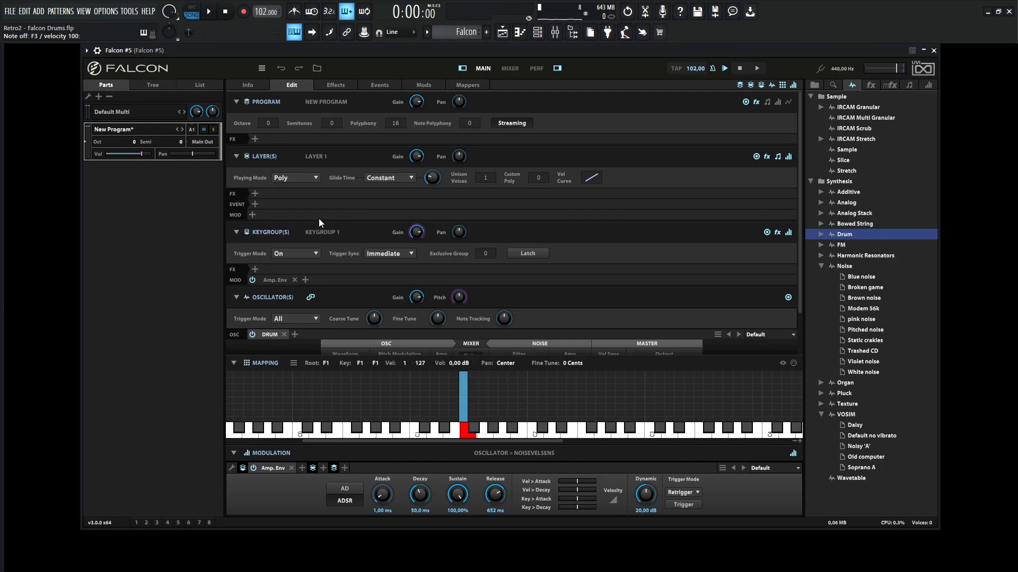
click(255, 270)
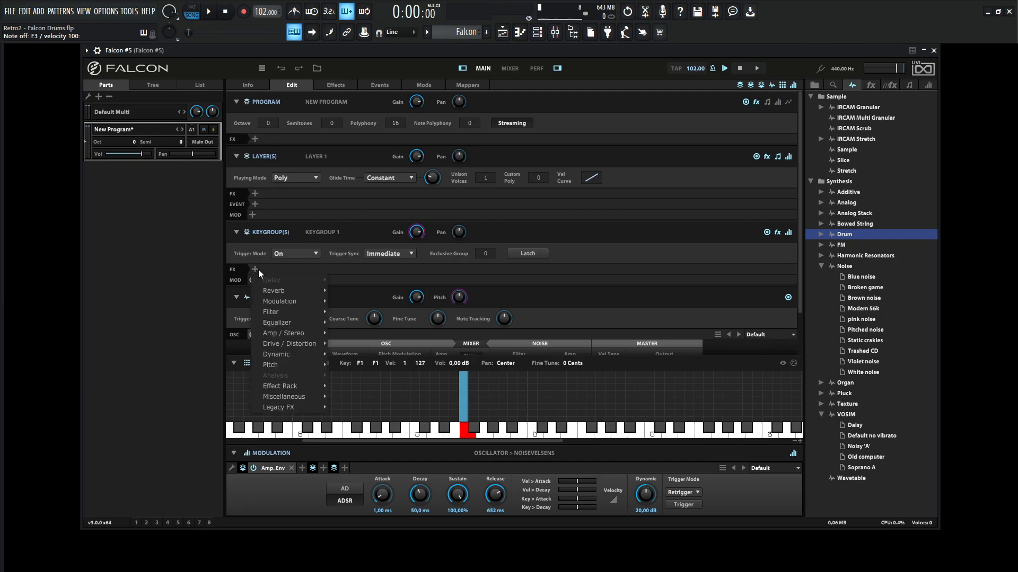
mouse_move(288, 320)
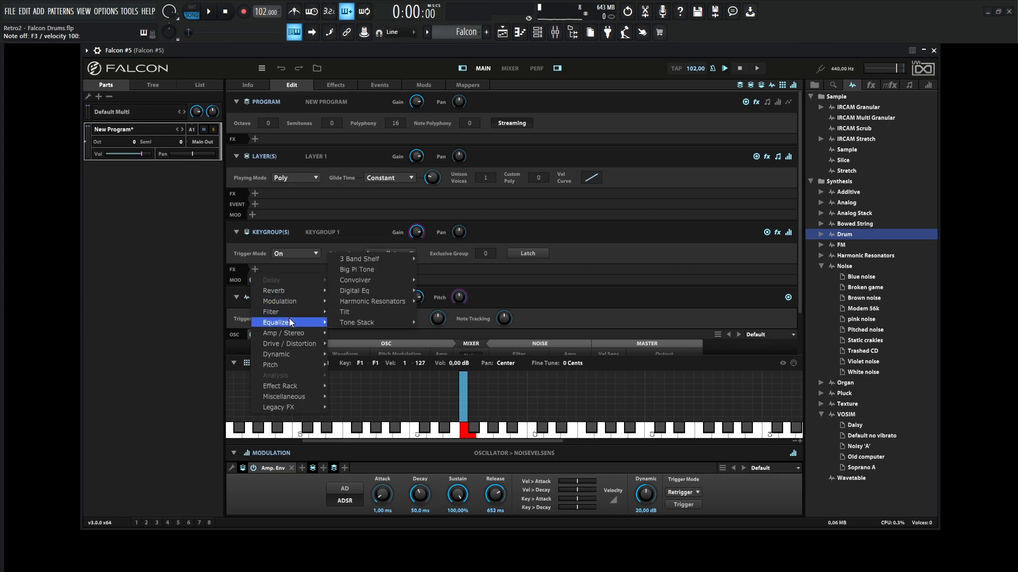
mouse_move(384, 291)
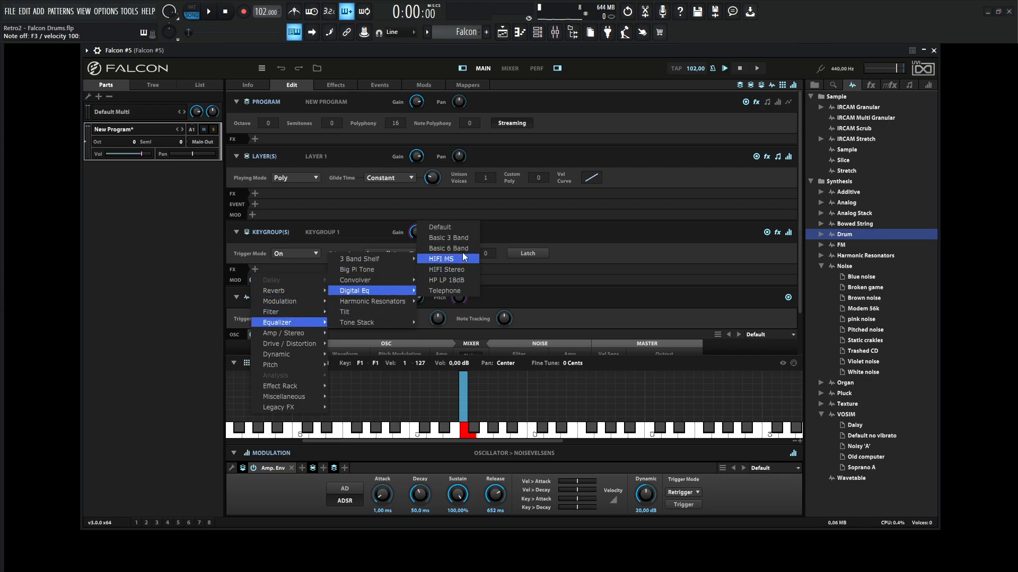
click(460, 228)
- Shape the kick's EQ with a 6.3 dB peak near 66 Hz, a high-shelf boost near 10.7 kHz and a 2.5 dB cut at 222 Hz
drag(798, 222, 799, 288)
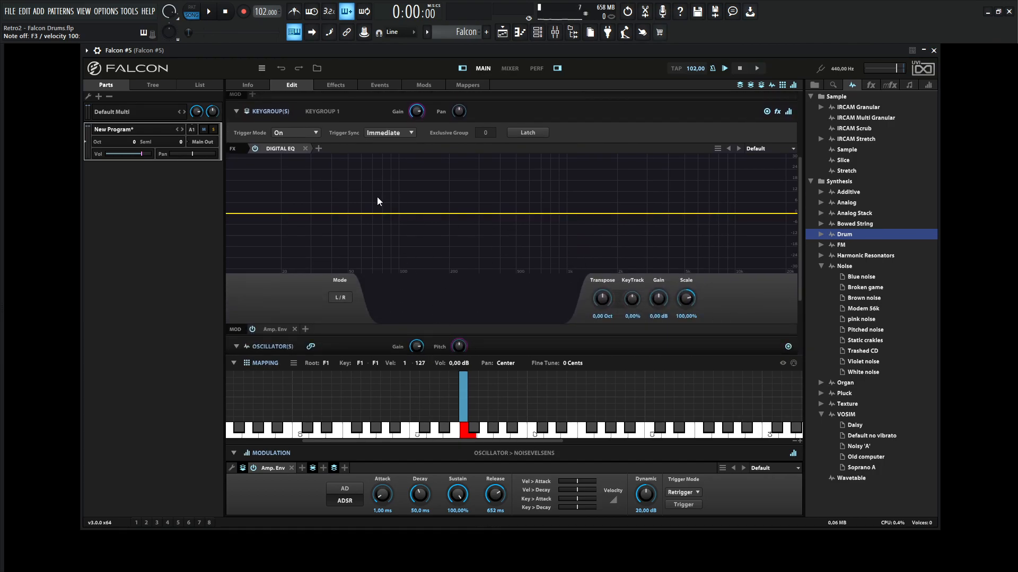
mouse_move(377, 211)
mouse_down()
mouse_move(384, 205)
mouse_move(340, 207)
mouse_move(369, 202)
mouse_up()
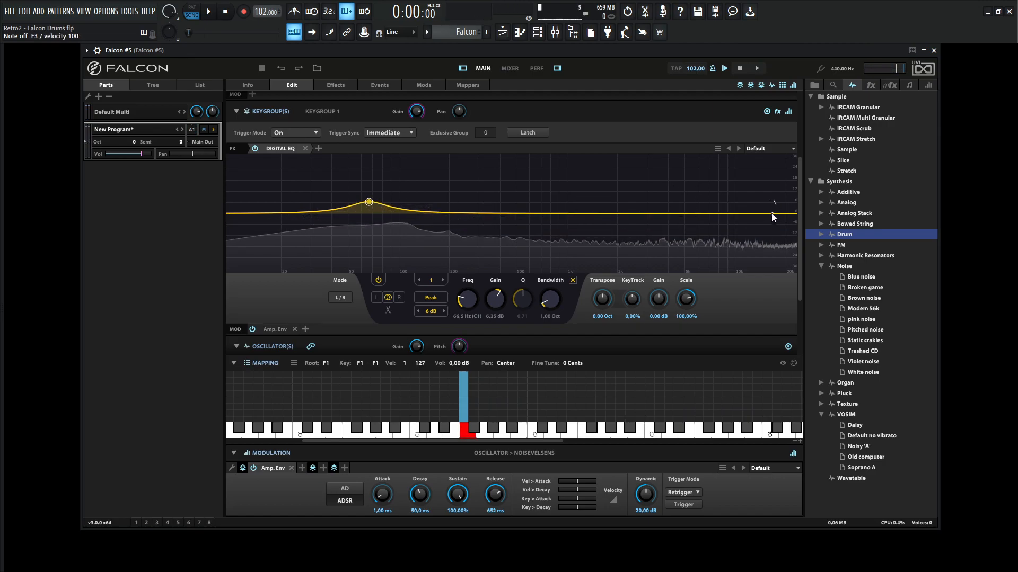
drag(752, 212, 740, 207)
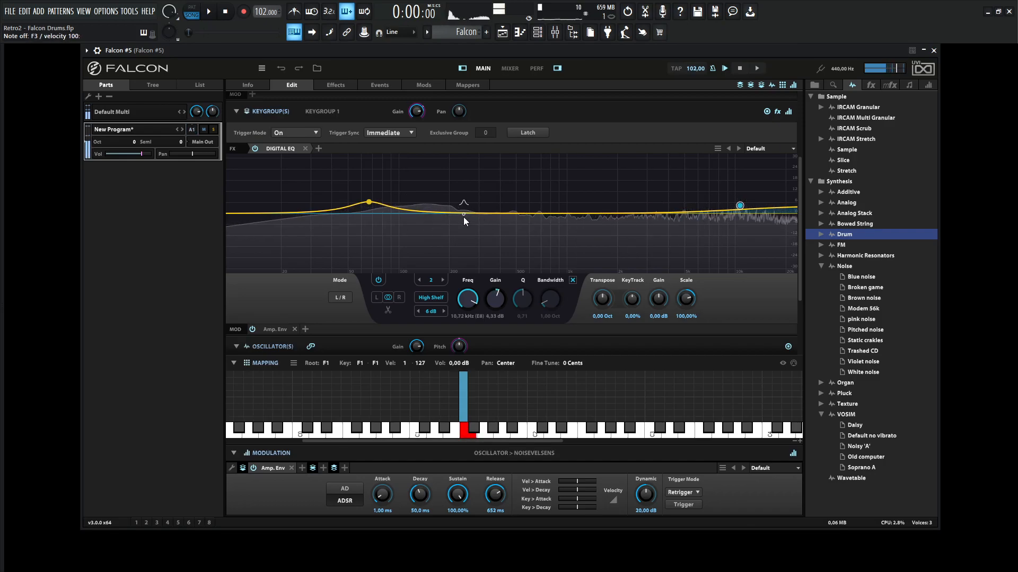
drag(481, 213, 457, 179)
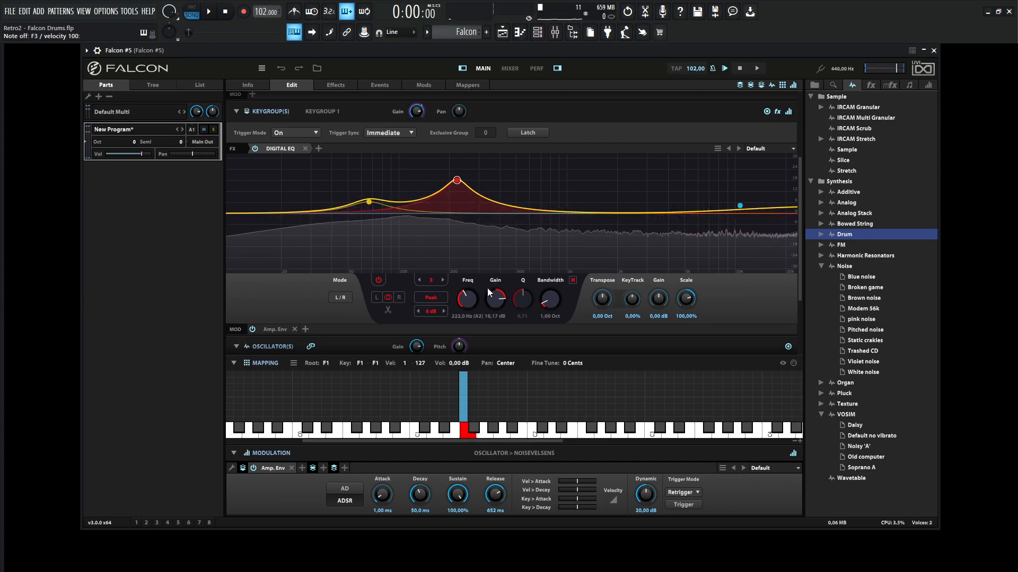
drag(489, 299, 492, 348)
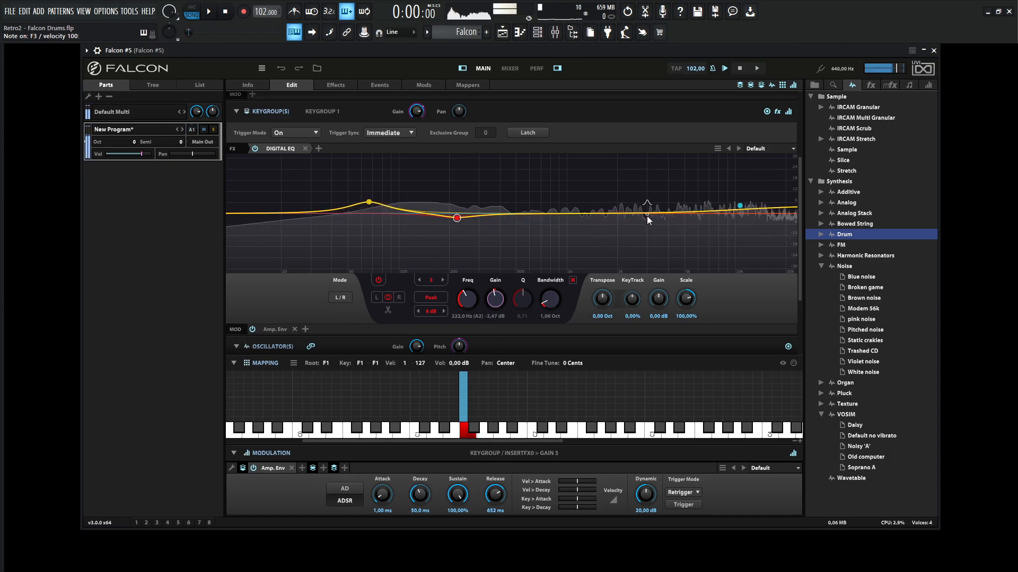
- Add a Feedback Compressor after the Digital Eq in the keygroup's effects chain
drag(799, 266, 797, 245)
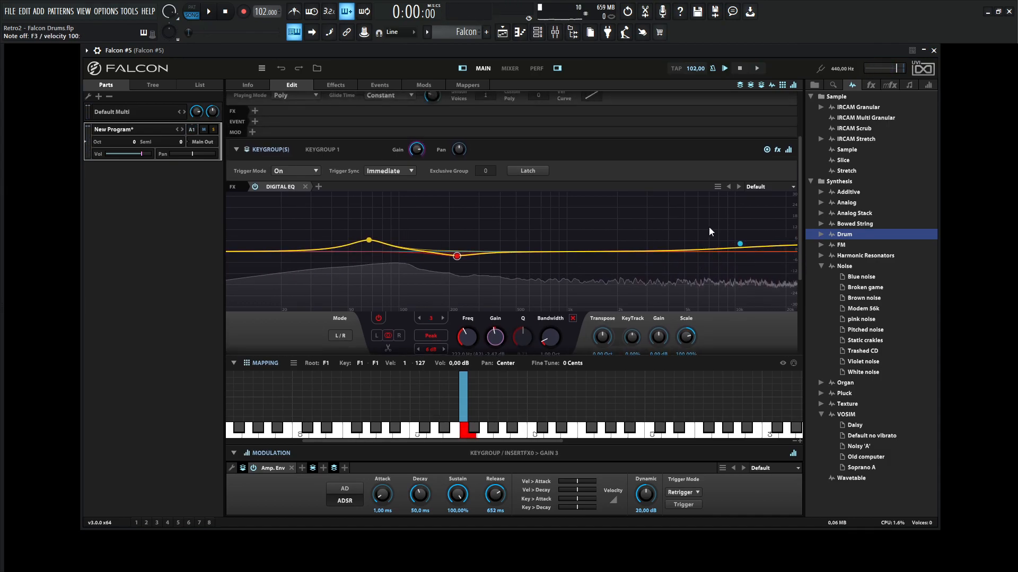
click(318, 187)
mouse_move(373, 209)
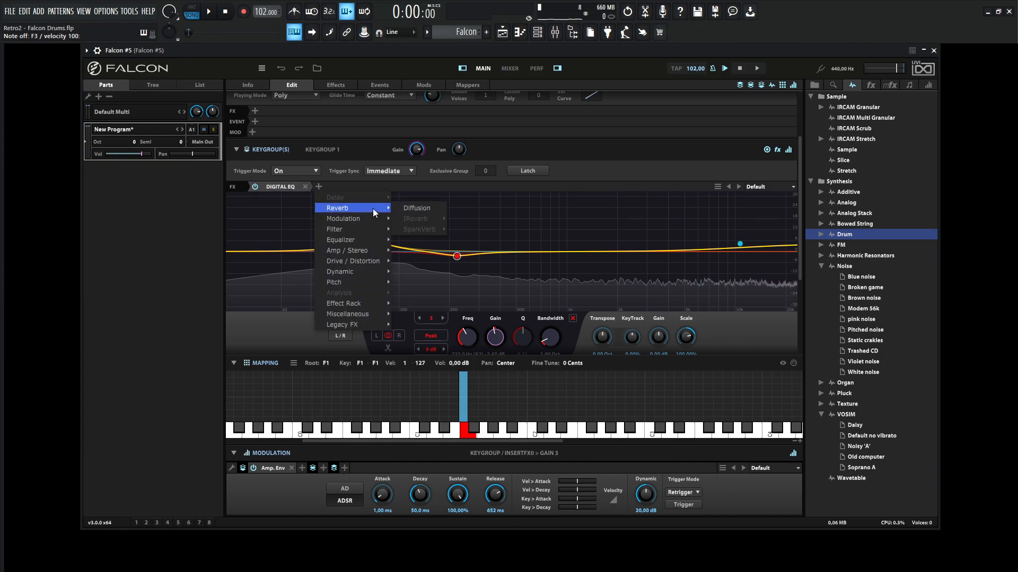
mouse_move(350, 272)
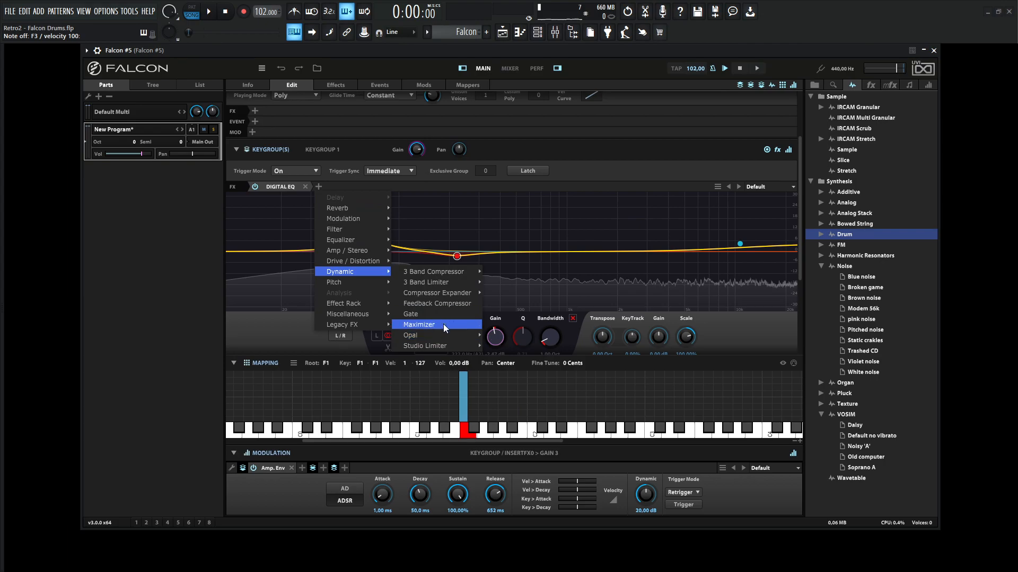
click(440, 304)
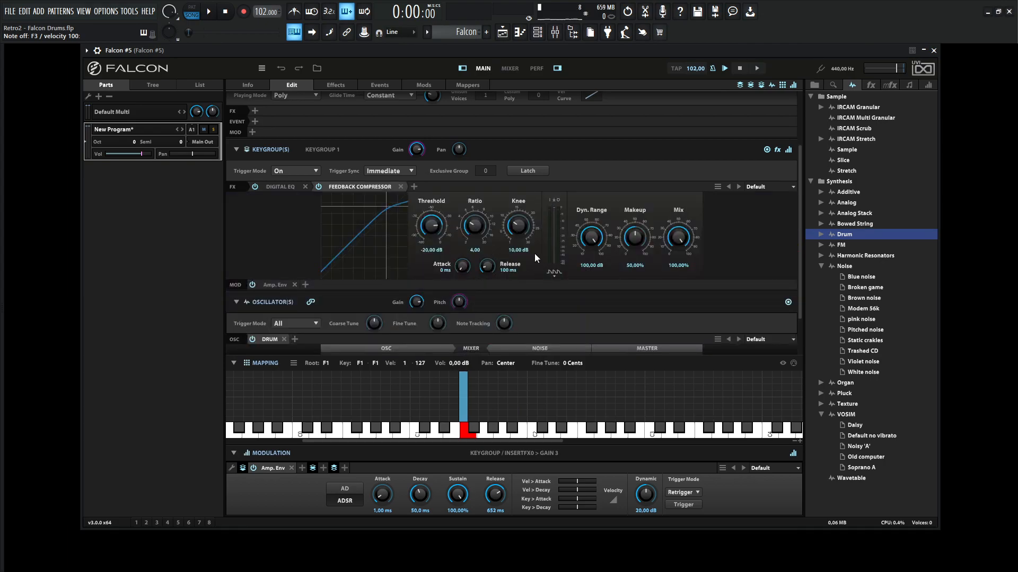
- Set the Feedback Compressor's threshold to -4.40 dB, knee to 13.13 dB and attack to 11.3 ms
mouse_move(445, 217)
mouse_down()
mouse_move(430, 154)
mouse_move(445, 217)
mouse_up()
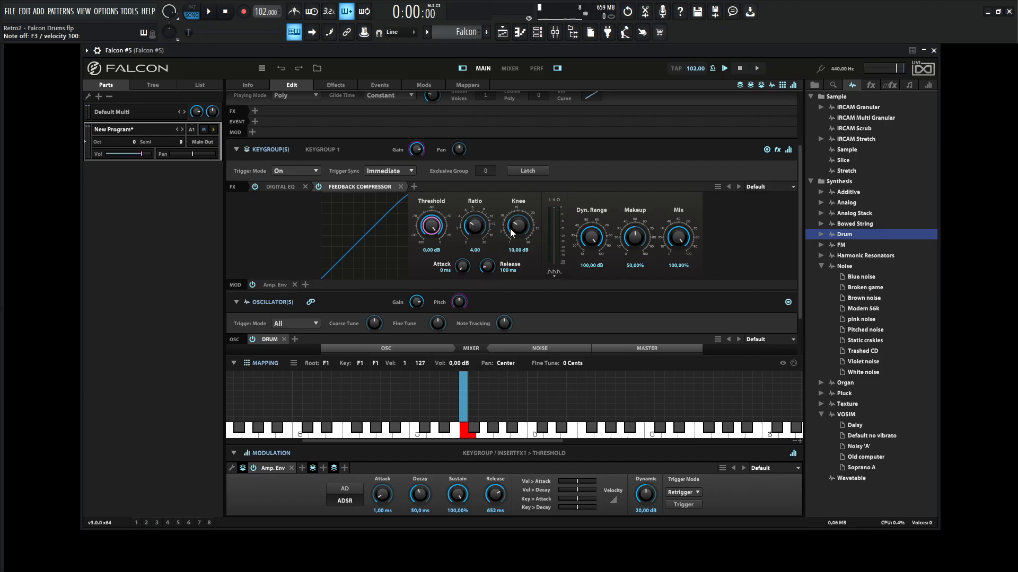
drag(435, 223, 437, 231)
drag(518, 229, 517, 214)
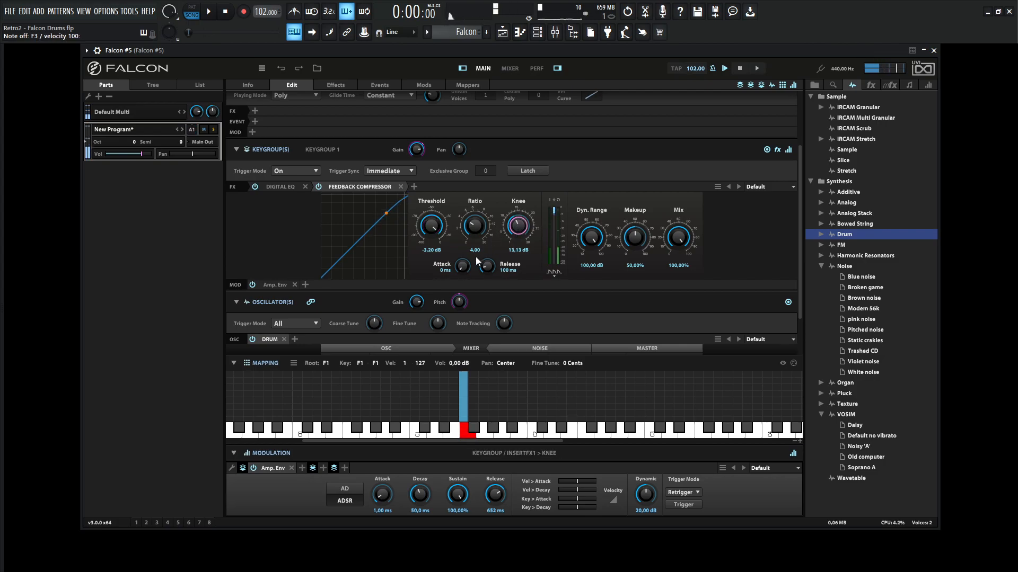
drag(462, 266, 437, 237)
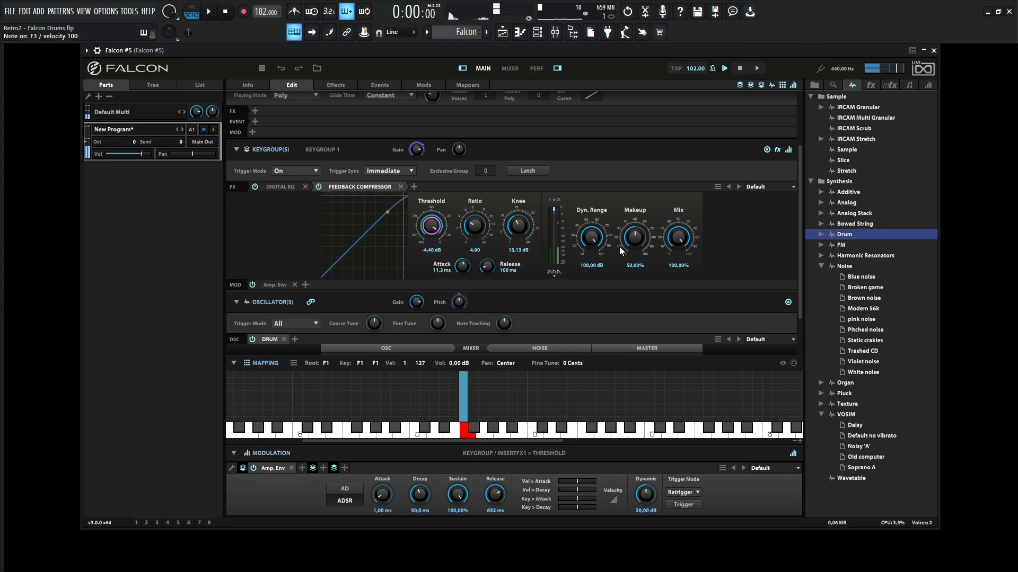
- Set the compressor's makeup to 59.20% and release to 154 ms, comparing the kick with and without compression, and collapse the effect
drag(640, 240, 643, 233)
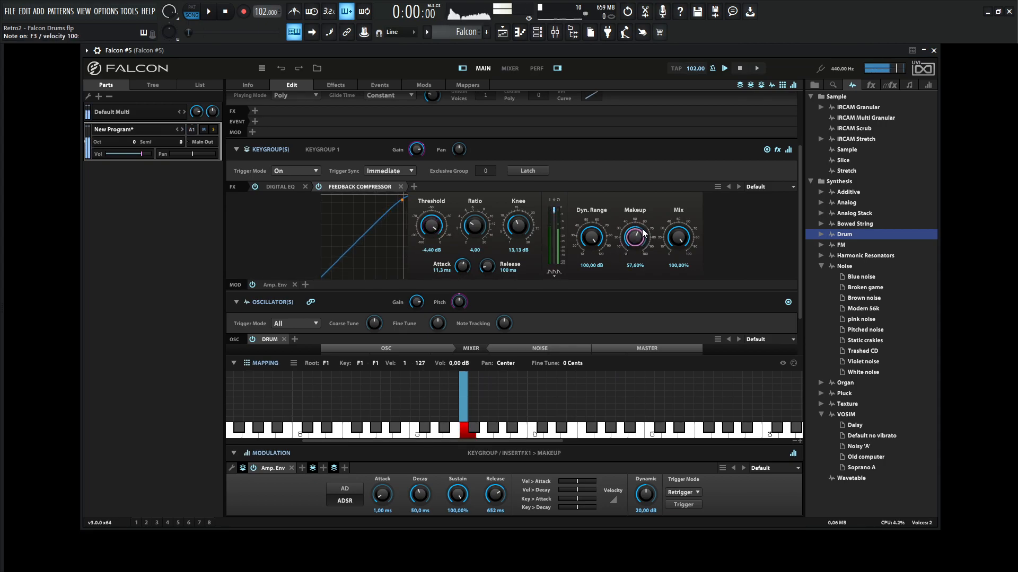
click(322, 186)
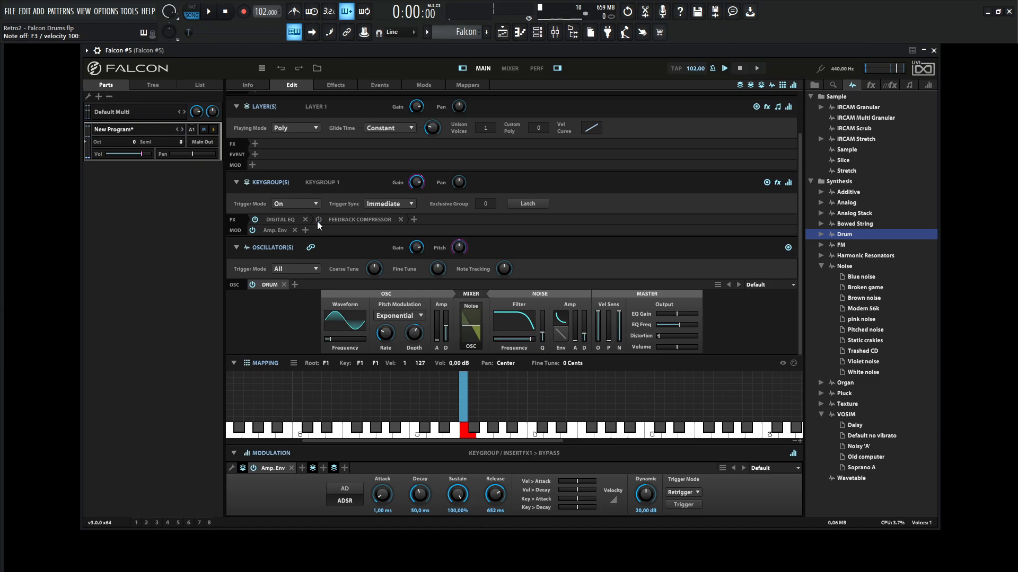
click(347, 218)
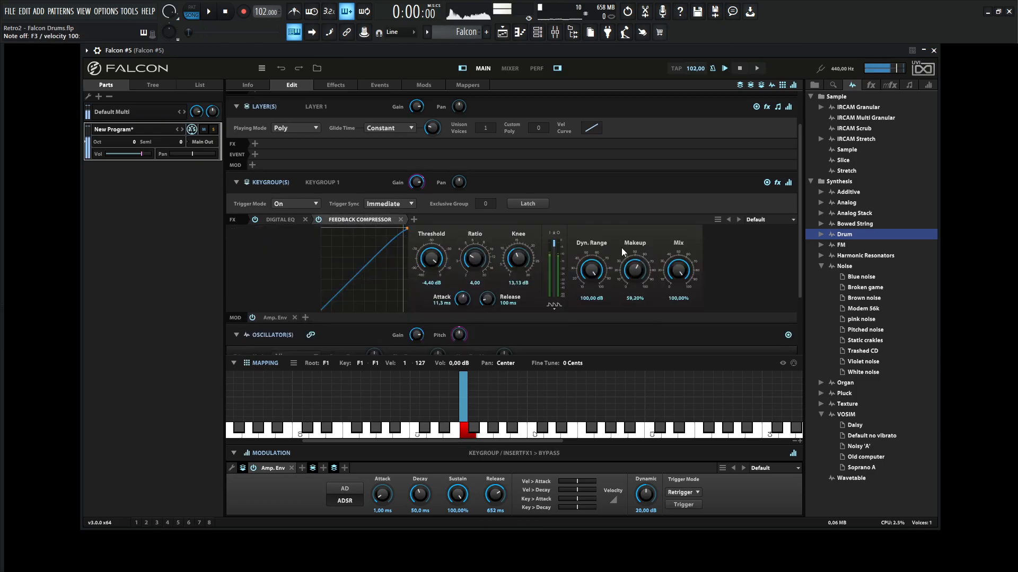
drag(486, 299, 488, 281)
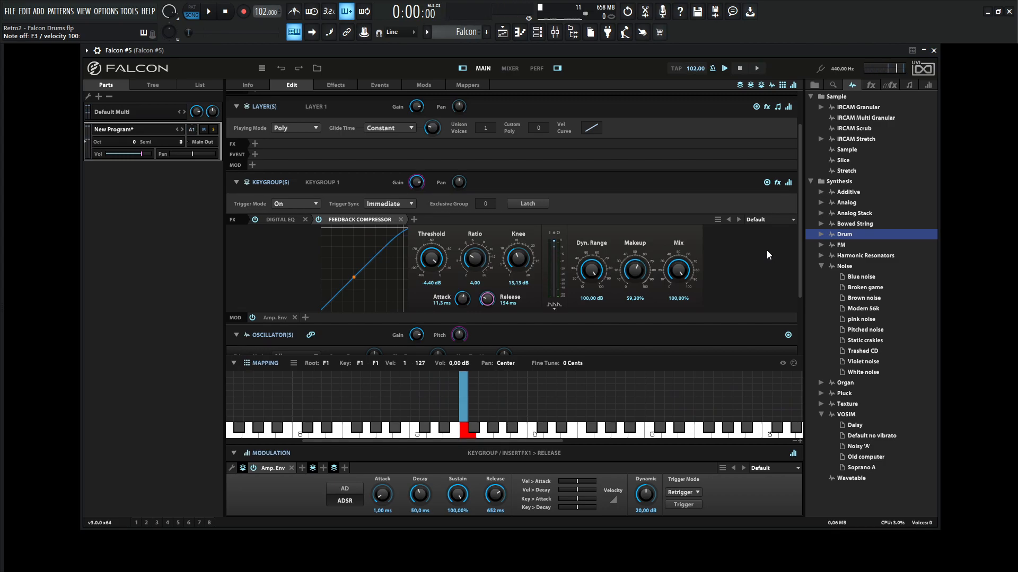
drag(798, 246, 800, 260)
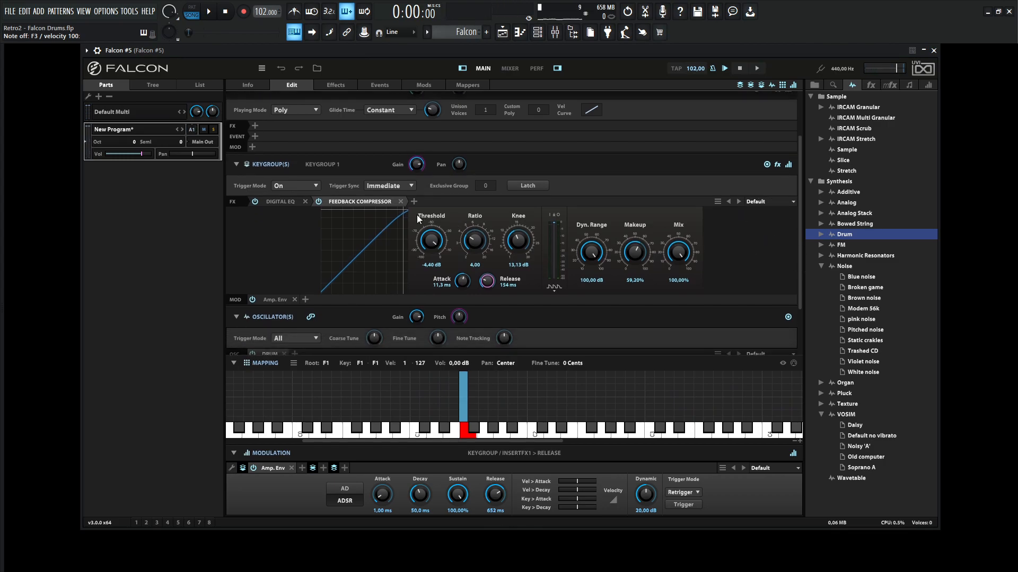
click(374, 203)
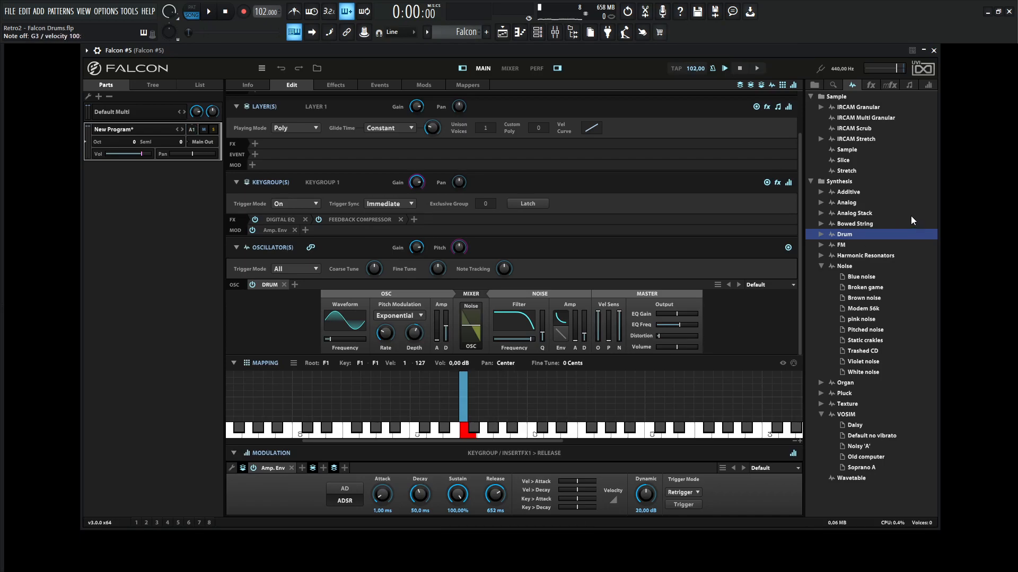
- Add a Drum oscillator on the G1 key and set its oscillator frequency to 200 Hz
drag(846, 234, 485, 431)
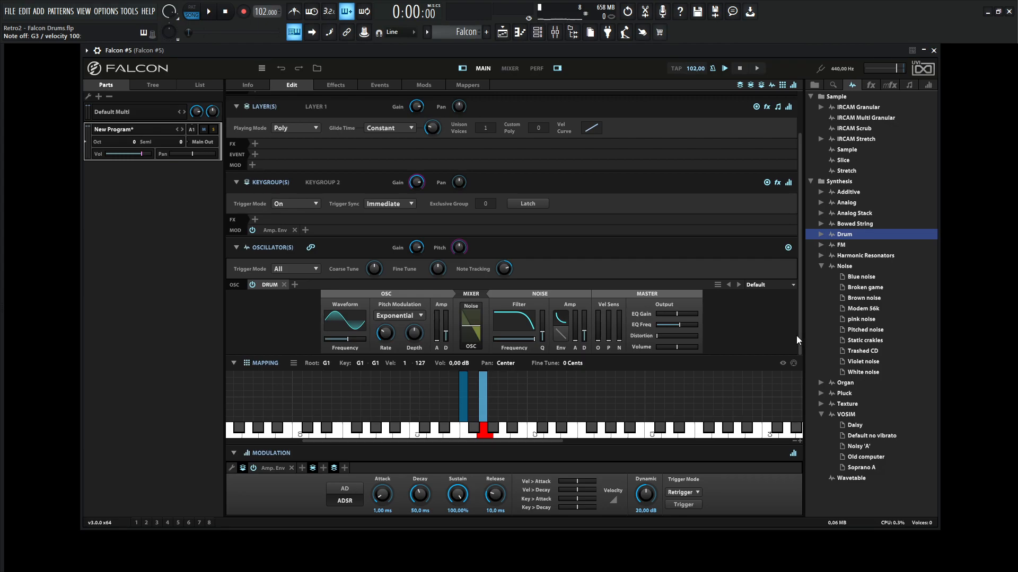
double_click(348, 339)
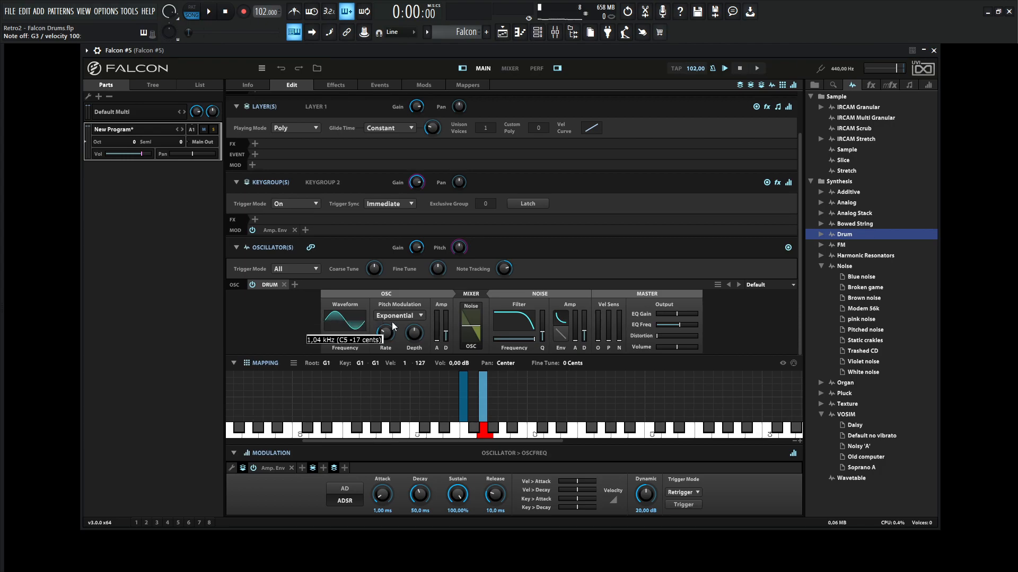
text(200)
key(Return)
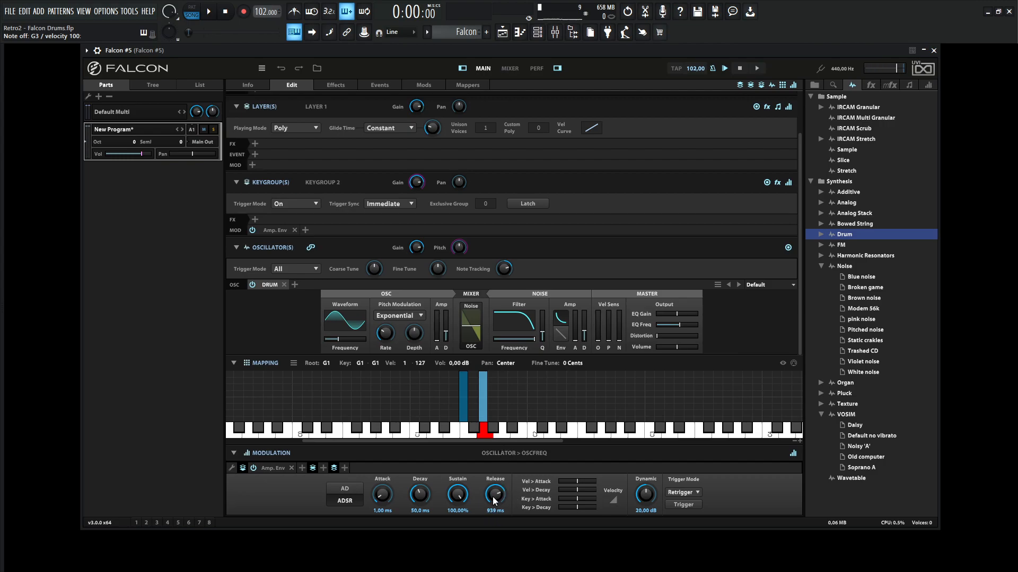
- Shape G1's oscillator and noise amplitude envelopes, setting the mix to OSC -1.64 dB and NOISE 0.00 dB
mouse_move(439, 329)
drag(446, 333, 446, 329)
click(467, 329)
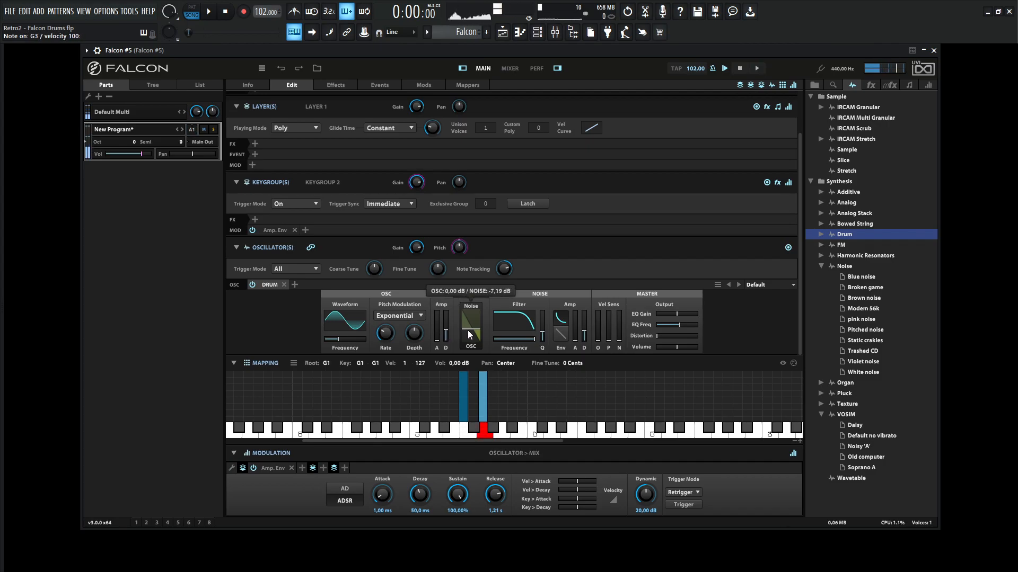
click(448, 329)
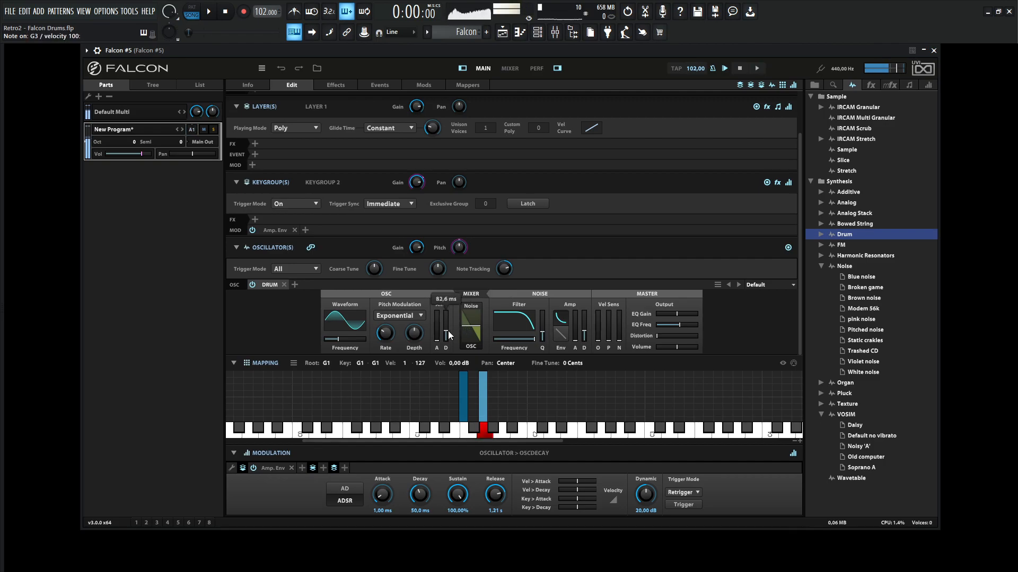
drag(447, 330, 449, 329)
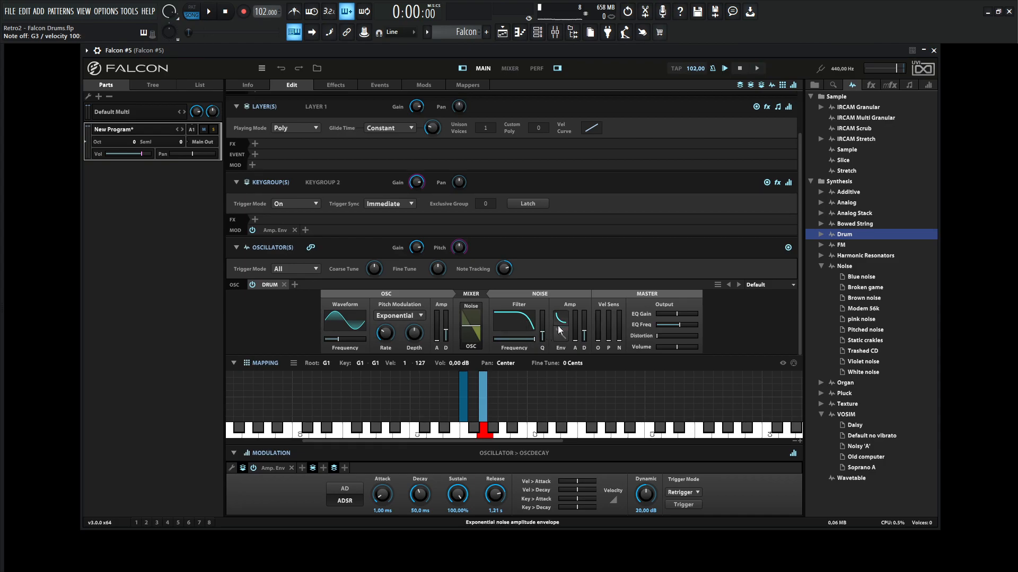
drag(585, 331, 585, 329)
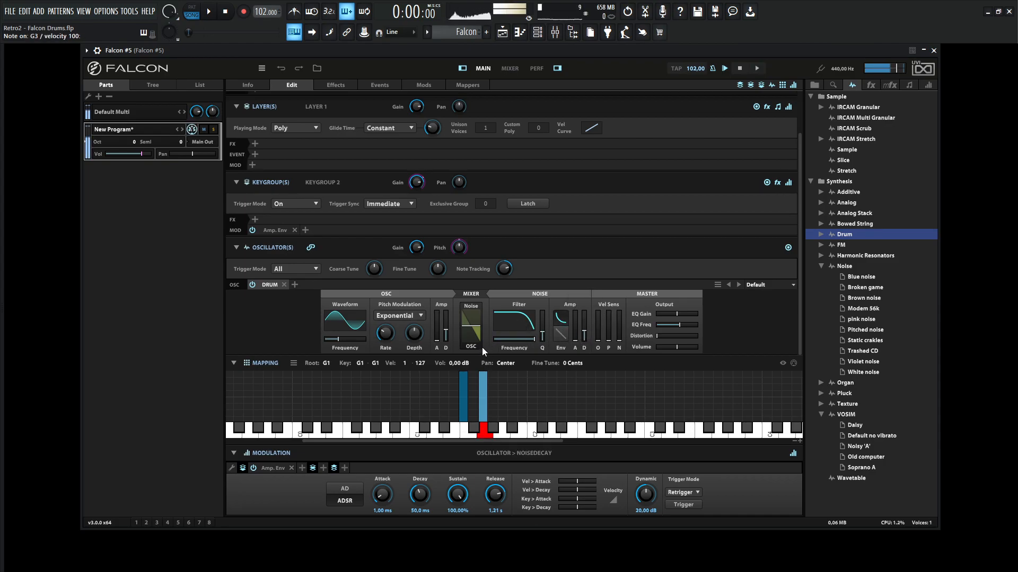
click(438, 342)
drag(439, 343, 475, 329)
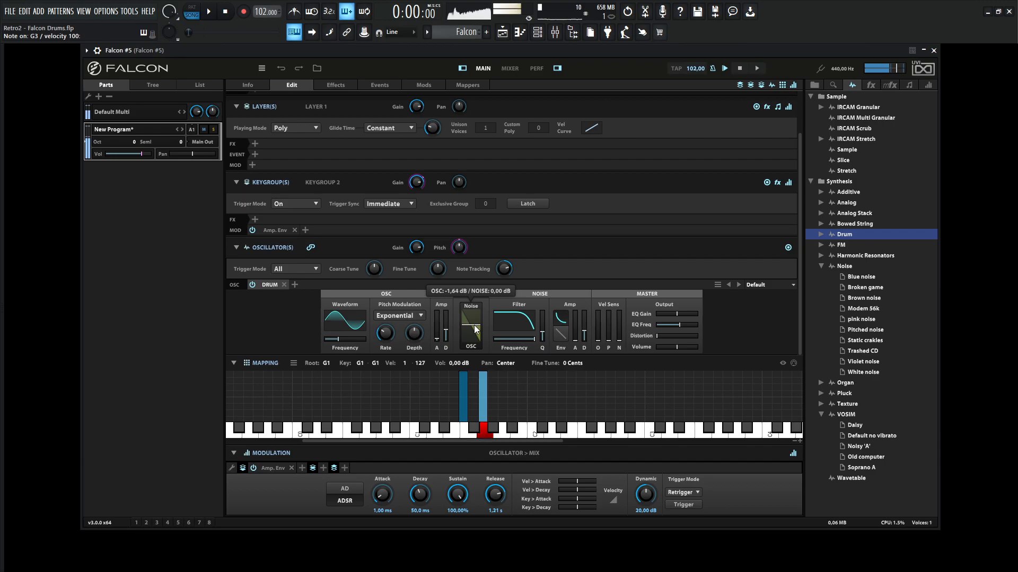
- Try lower cutoffs and different Q amounts on G1's noise filter, keeping the cutoff at 20 kHz
click(531, 340)
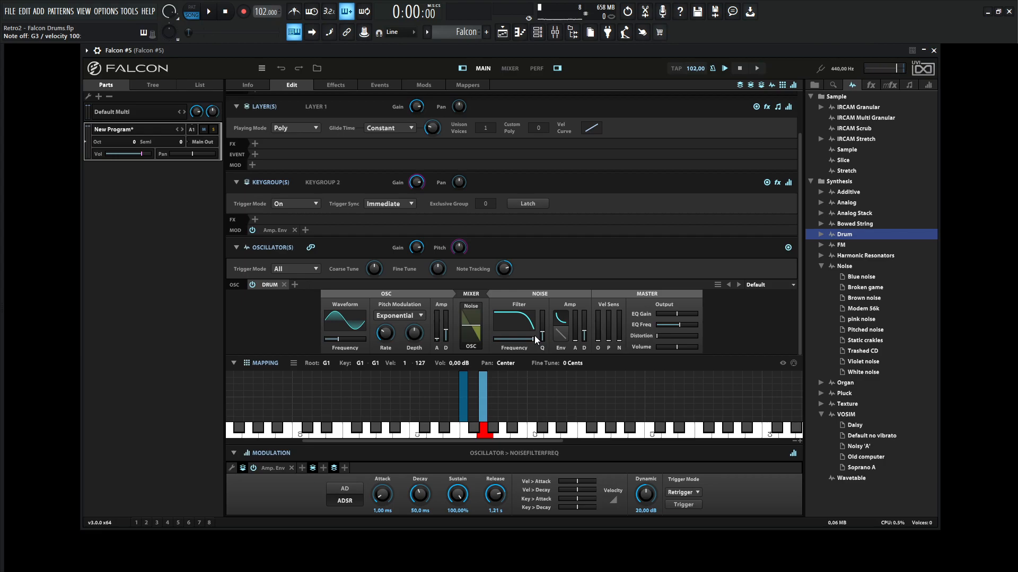
drag(522, 338, 534, 344)
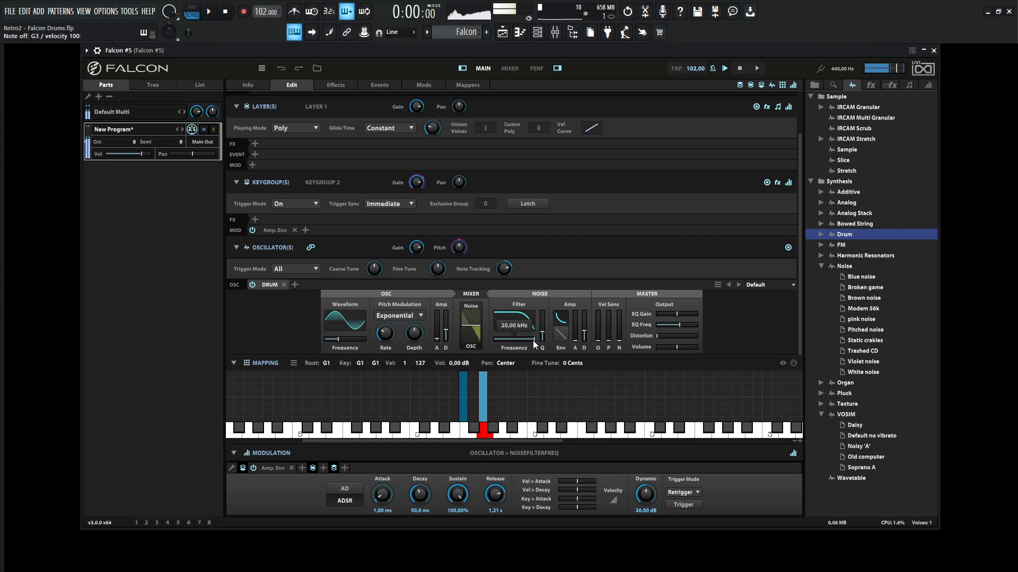
click(542, 334)
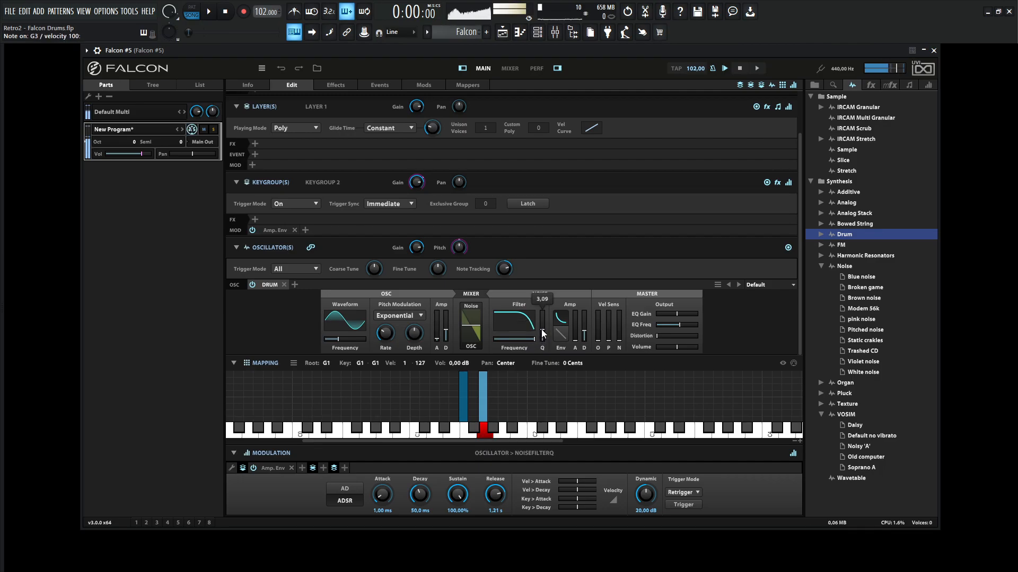
click(533, 339)
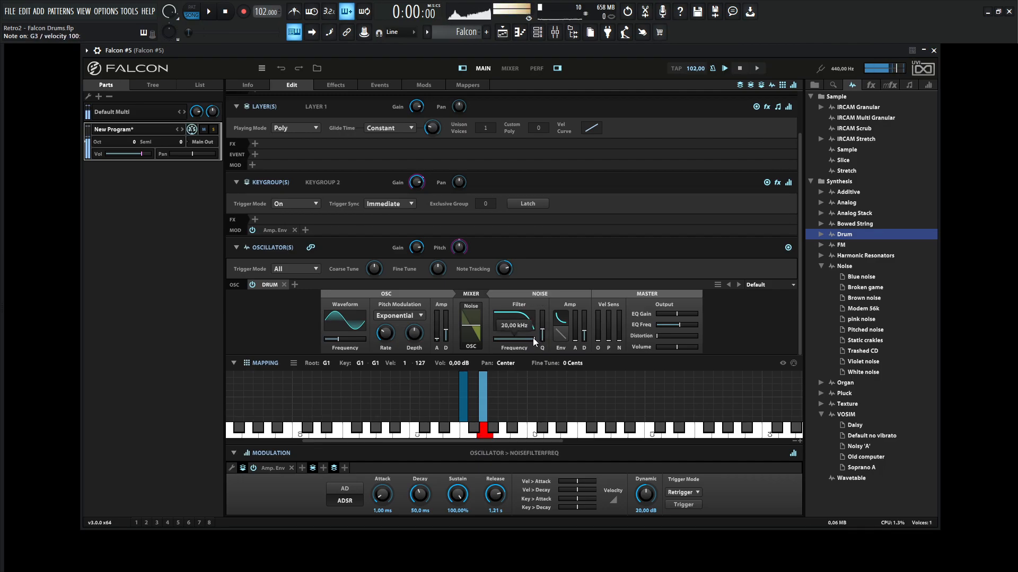
drag(531, 338, 543, 337)
click(532, 338)
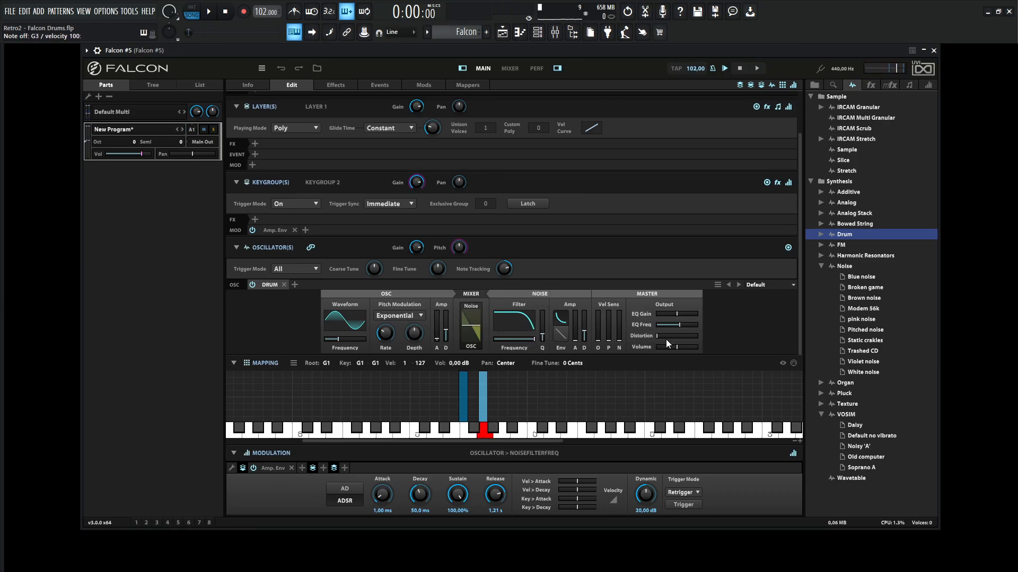
- Add slight distortion to G1, raise its oscillator and noise velocity sensitivity to maximum, and fine-tune the noise decay
drag(655, 335, 660, 337)
drag(599, 339, 617, 303)
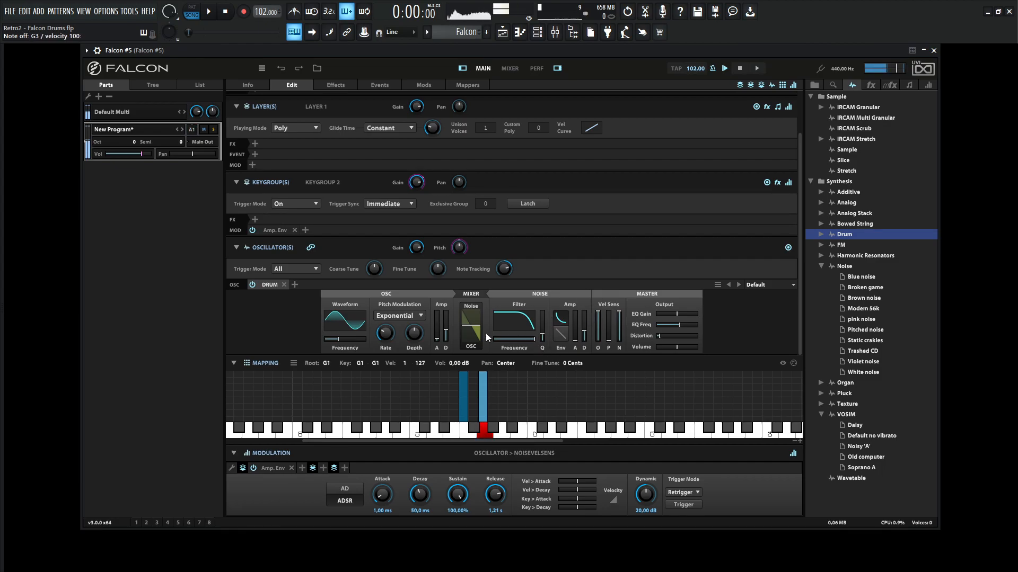
click(584, 330)
drag(584, 329, 584, 330)
- Play the kick and the G1 drum alternately to compare levels, slightly raising G1's output volume
key(v)
key(b)
key(v)
key(b)
key(v)
mouse_move(688, 346)
key(b)
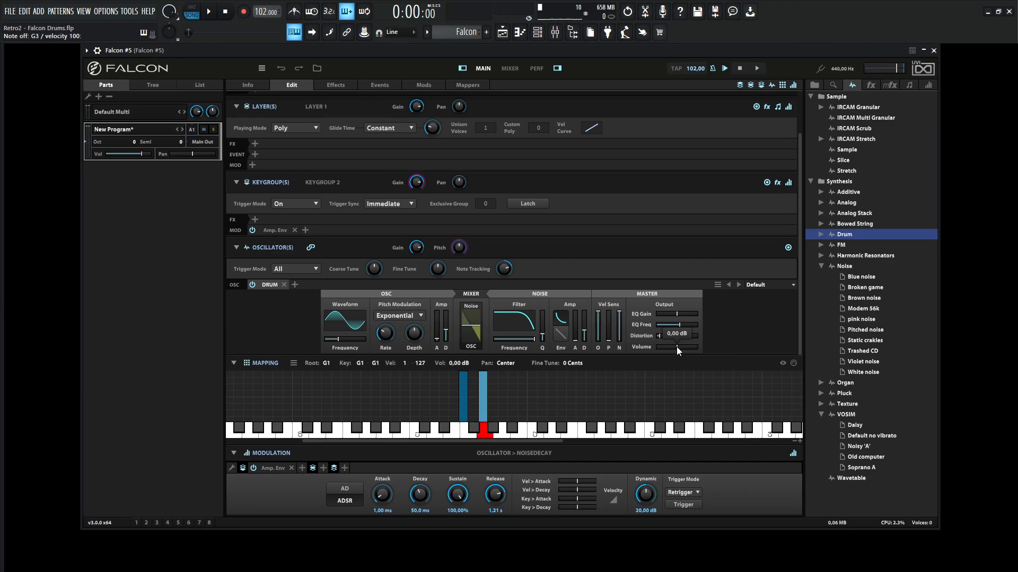
key(b)
drag(676, 348, 679, 348)
key(b)
key(b)
key(b)
key(b)
key(b)
key(v)
key(v)
key(b)
key(v)
- Select the F1 kick keygroup and fine-tune its pitch modulation depth and rate and its oscillator decay
click(464, 406)
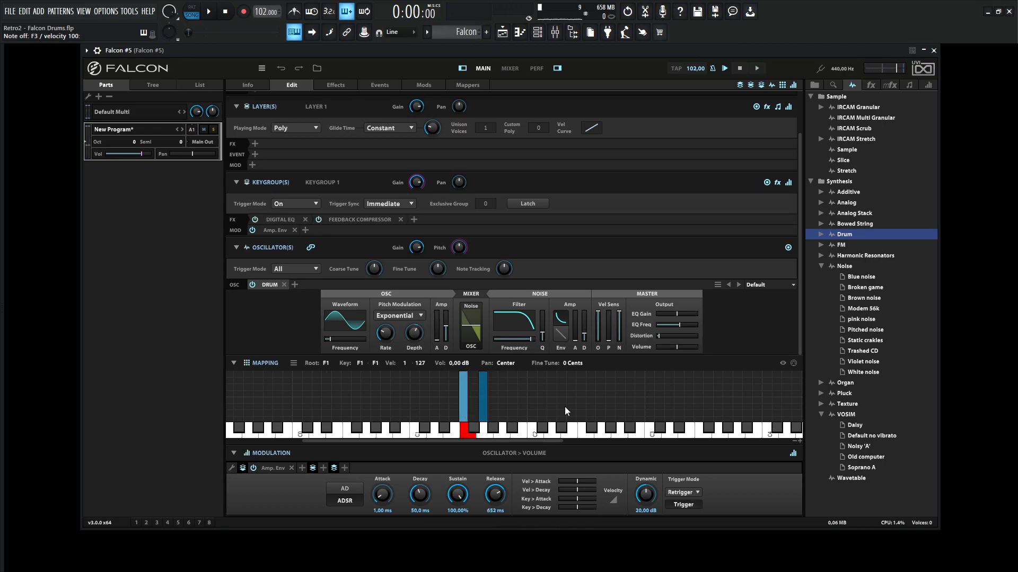
mouse_move(418, 336)
drag(416, 340, 417, 341)
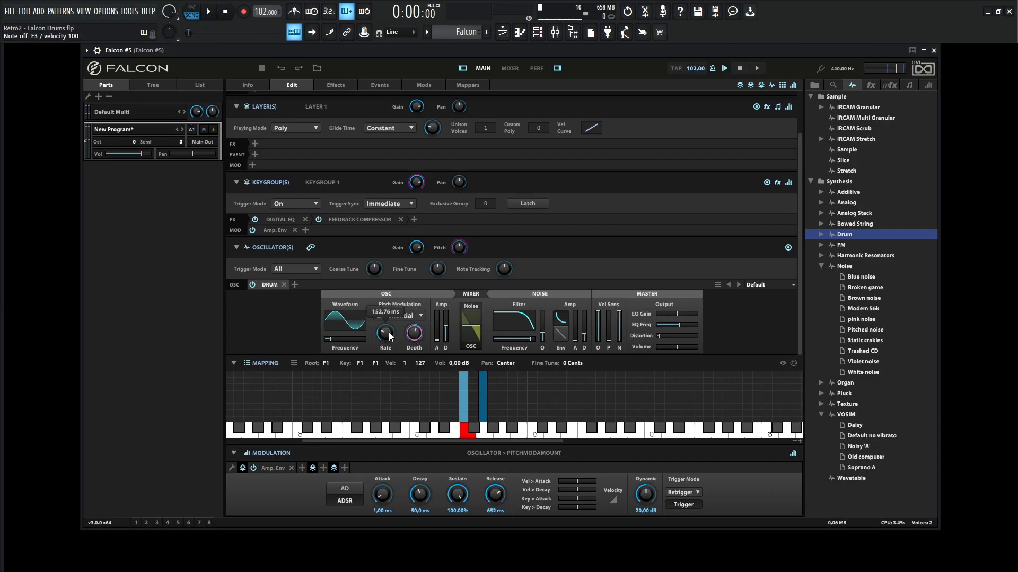
click(386, 336)
click(412, 340)
click(386, 340)
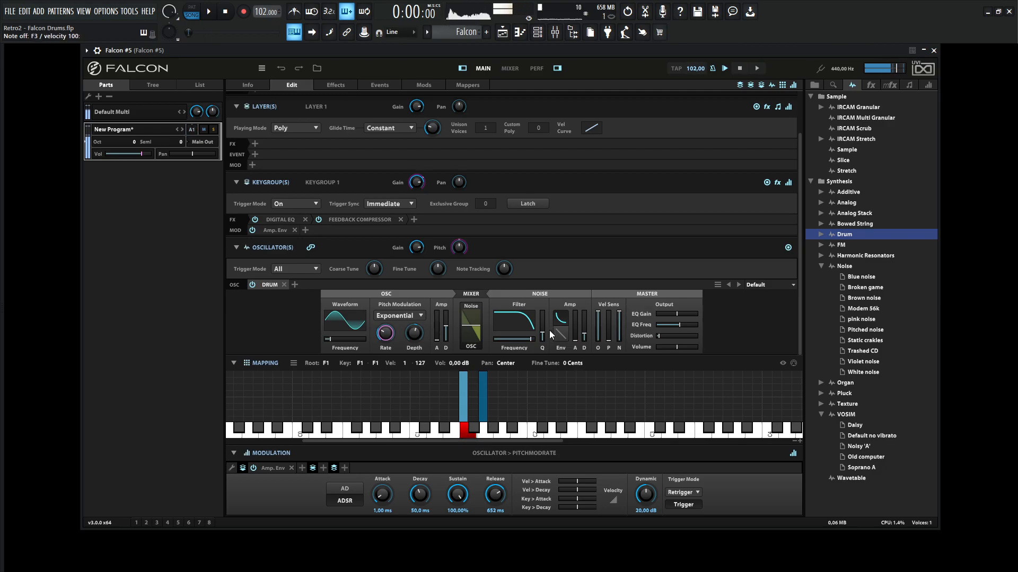
click(447, 326)
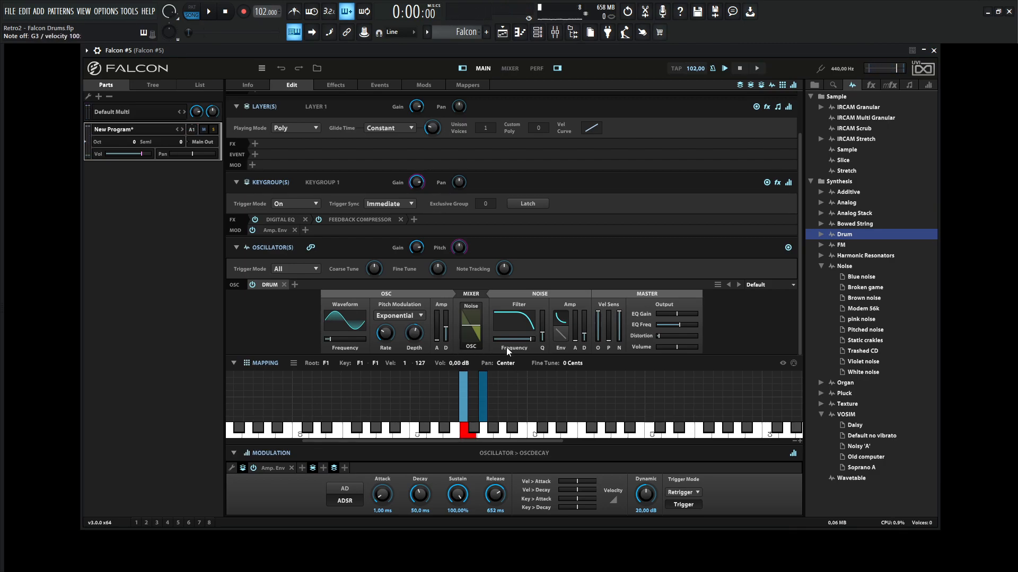
- Add a Drum oscillator on the G#1 key with a noise-only mix and a 727 ms amp envelope release
click(493, 429)
drag(845, 237, 493, 433)
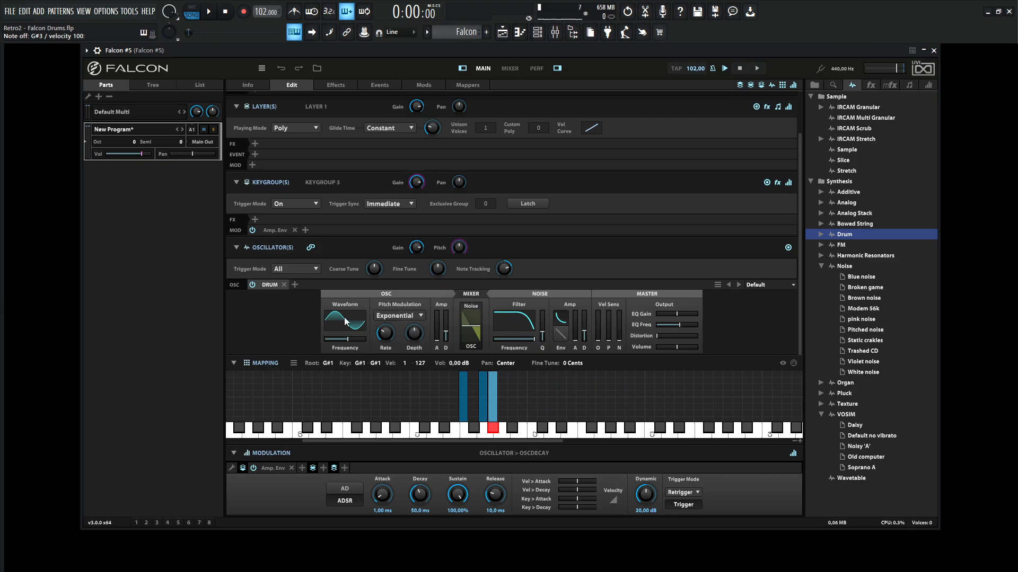
click(469, 323)
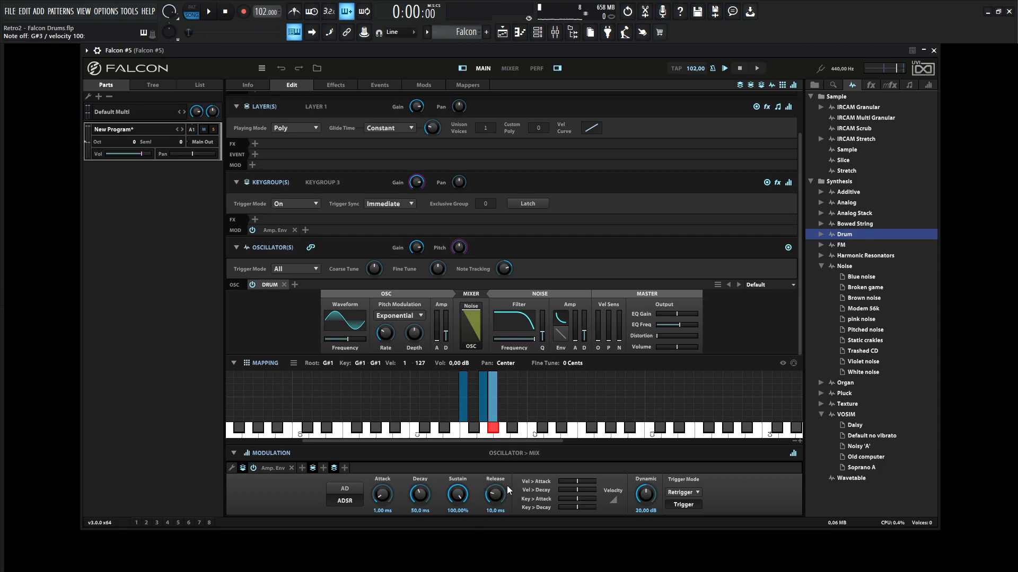
drag(501, 496, 498, 491)
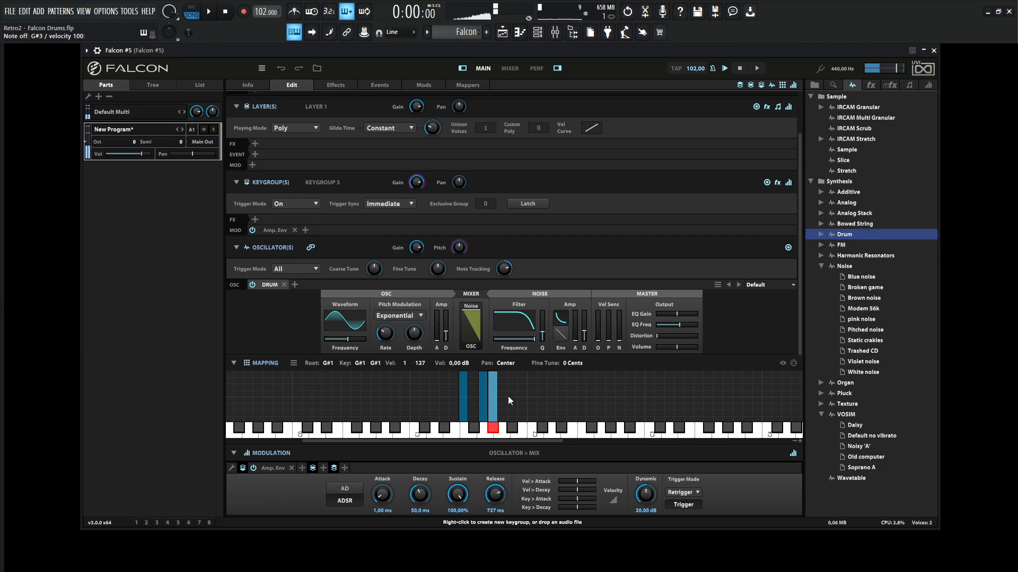
- Fine-tune the cutoff and Q of G#1's noise filter
drag(534, 339, 534, 340)
mouse_move(542, 334)
mouse_down()
mouse_move(542, 322)
mouse_move(526, 337)
mouse_move(541, 341)
mouse_up()
click(543, 330)
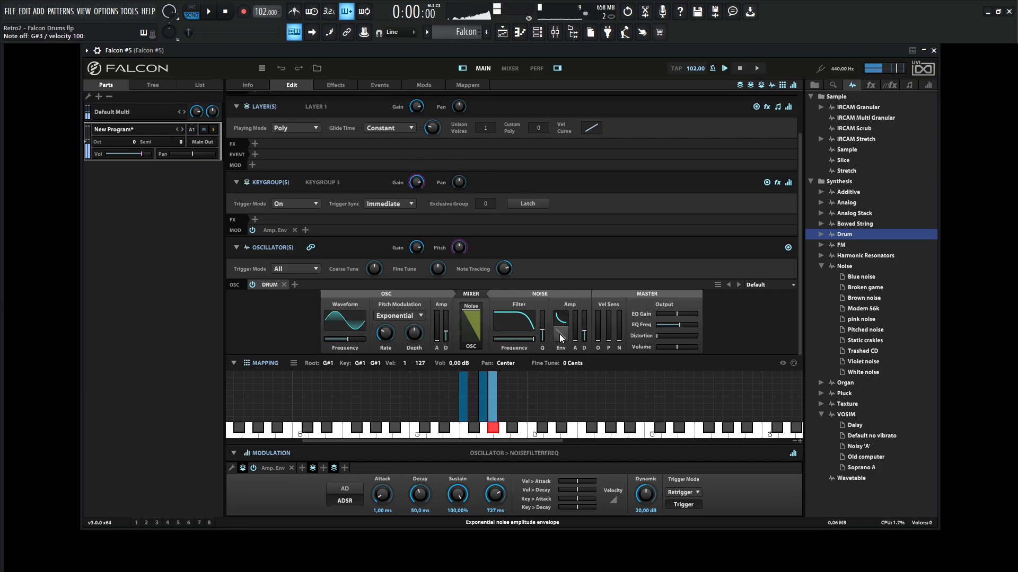
- Raise G#1's noise velocity sensitivity to maximum and add slight distortion to its output
drag(598, 338, 601, 279)
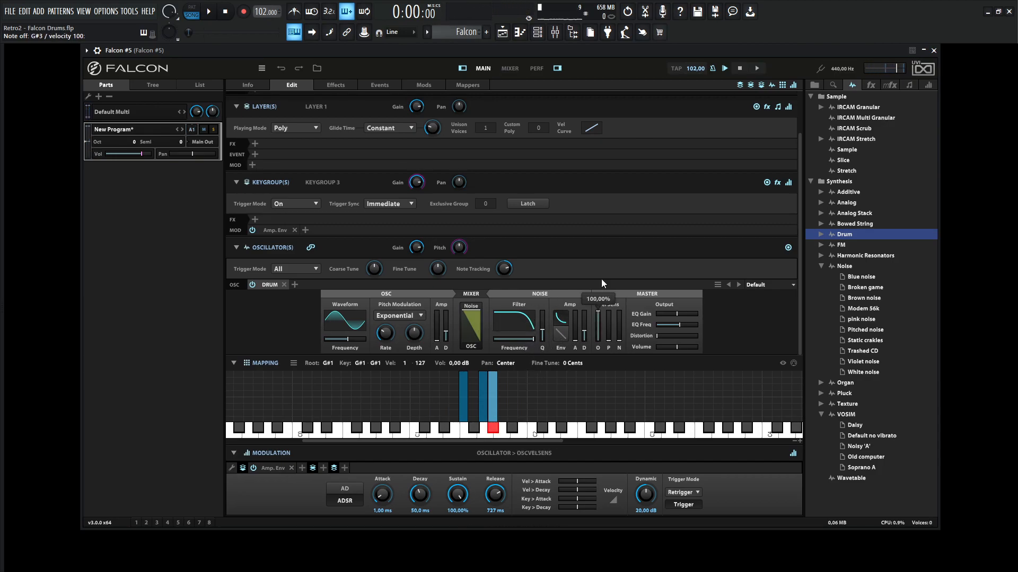
click(622, 326)
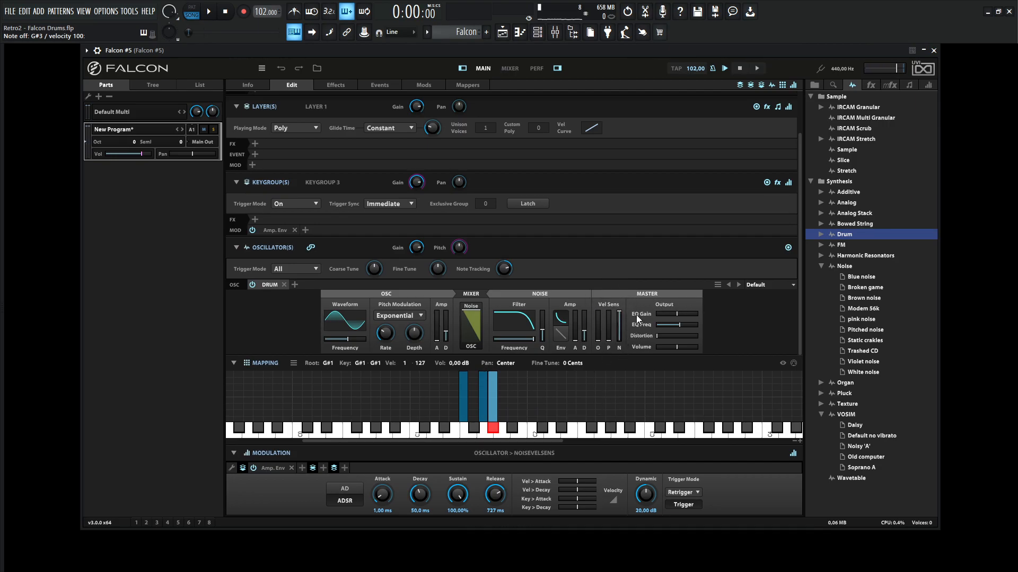
click(659, 336)
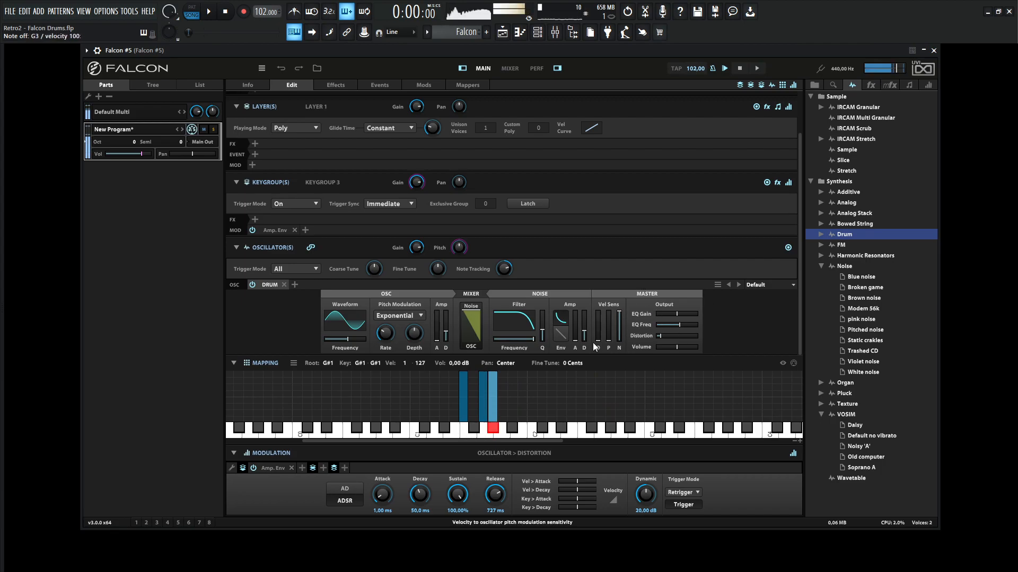
- Select the G1 keygroup and insert a Digital EQ effect on it
click(482, 411)
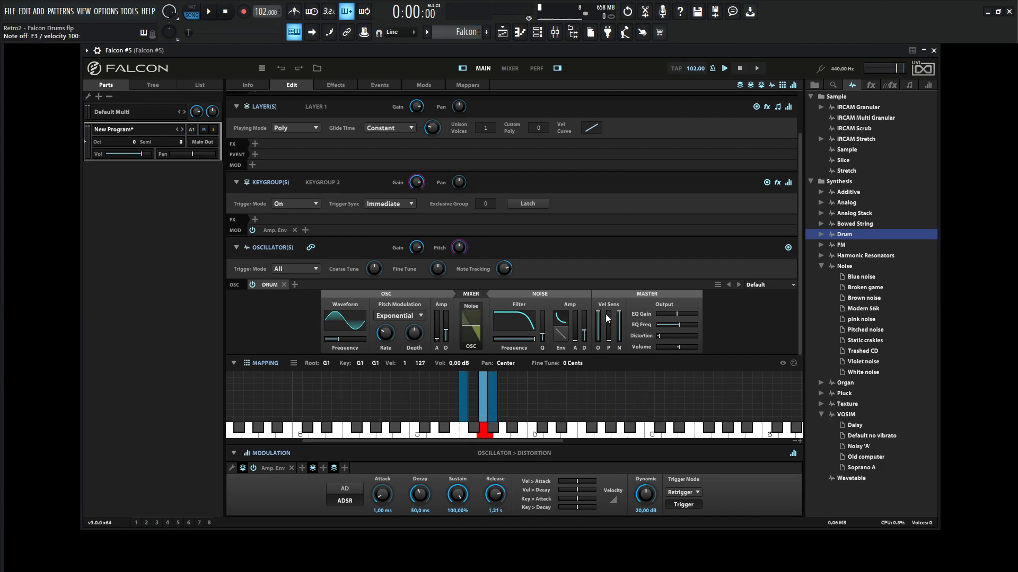
drag(799, 325, 799, 316)
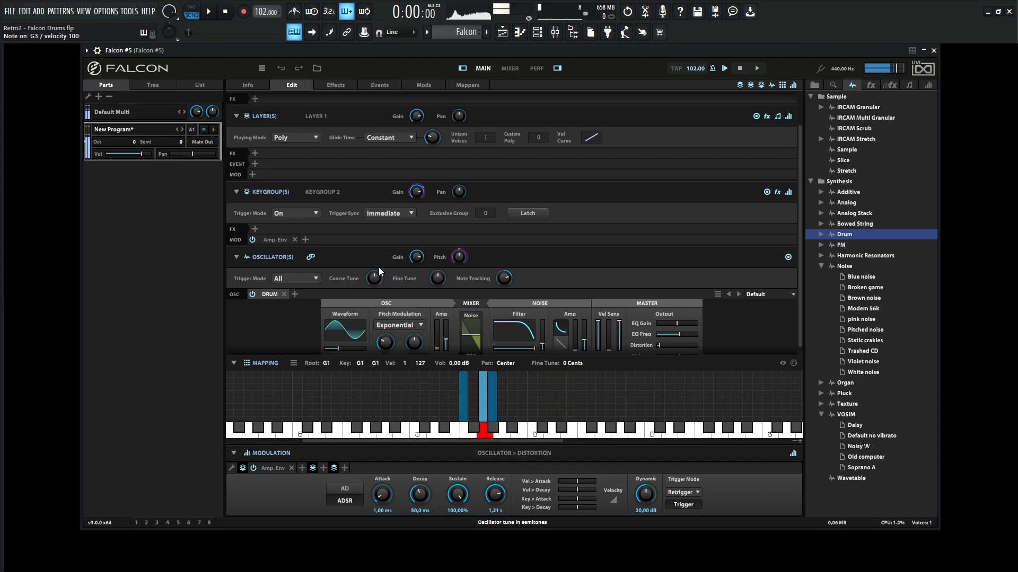
click(255, 229)
mouse_move(297, 284)
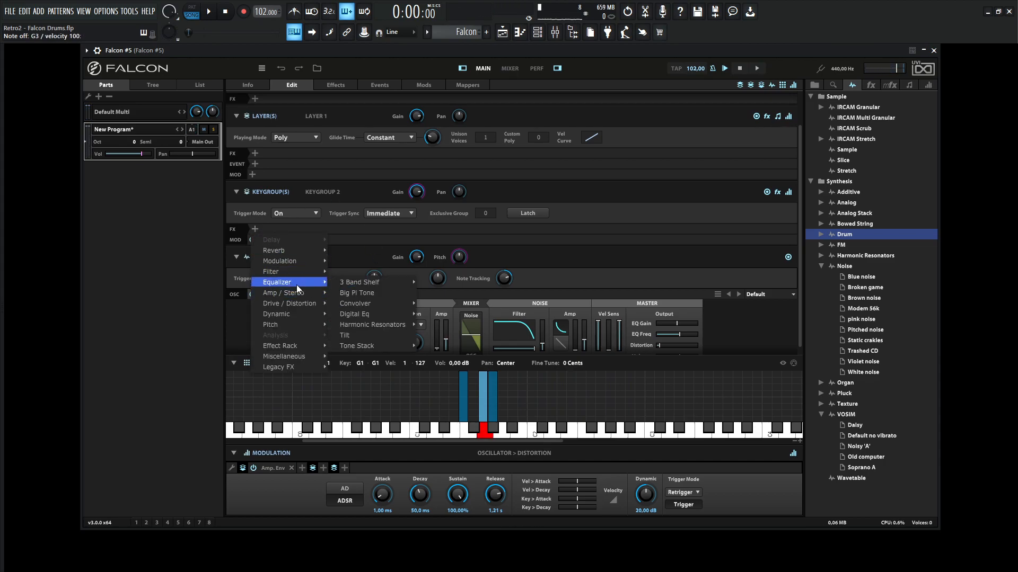
mouse_move(378, 315)
click(447, 252)
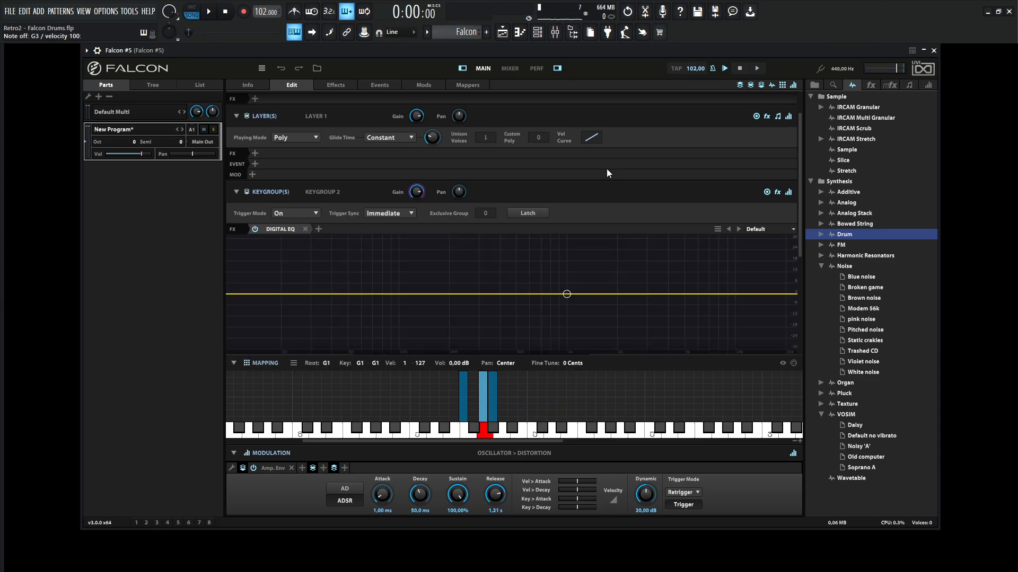
- Boost a peak band at about 181 Hz by about 3.7 dB and add a 24 dB high-pass band at about 74 Hz
drag(800, 222, 796, 254)
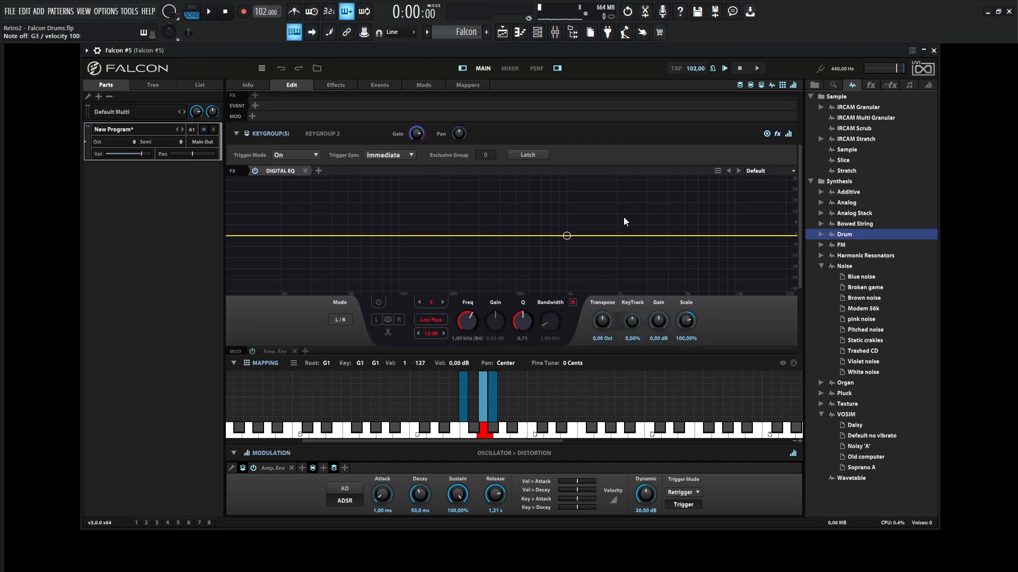
drag(436, 235, 443, 231)
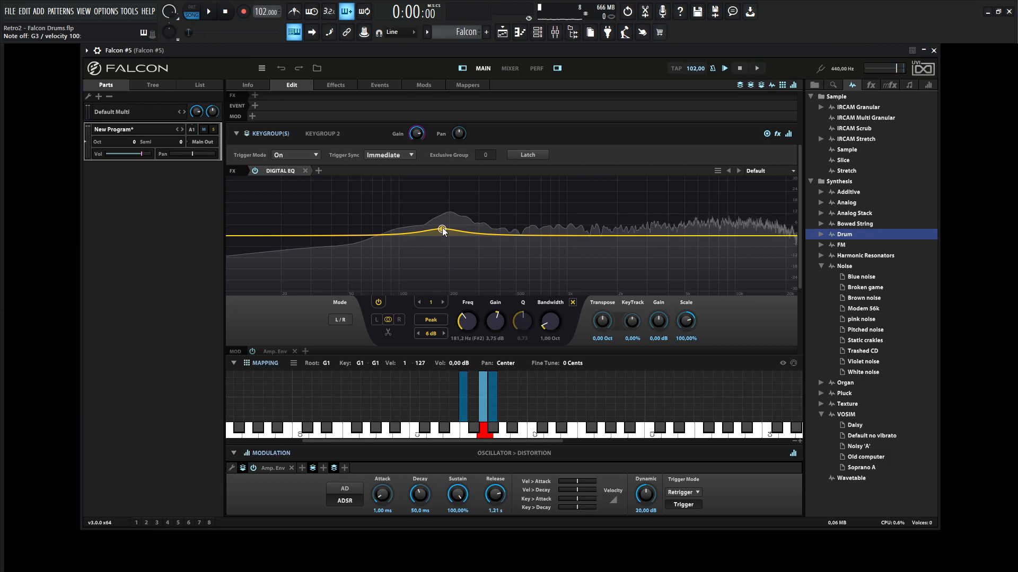
click(257, 238)
drag(257, 238, 376, 237)
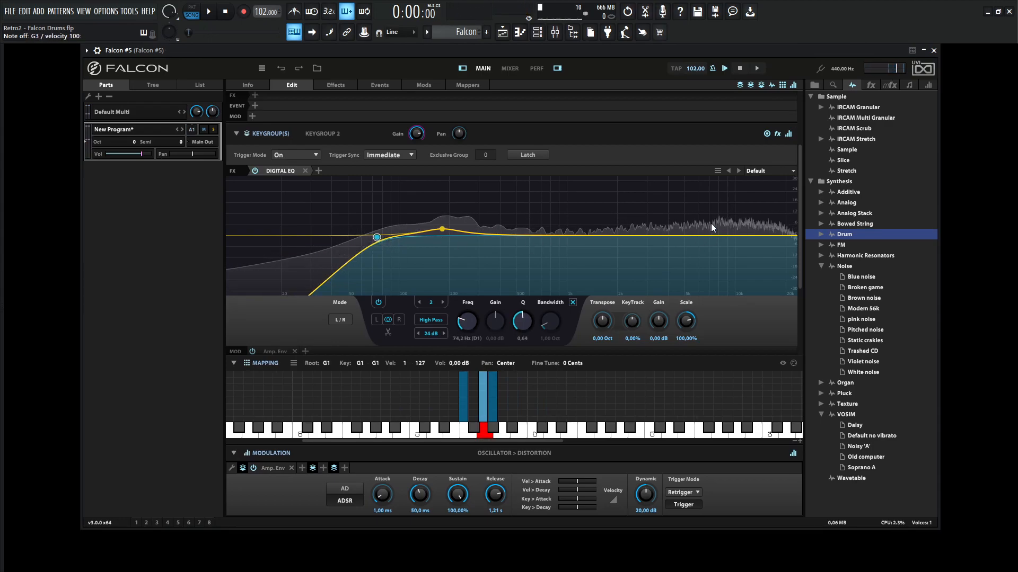
- Add a peak boost of about 3.5 dB near 2.1 kHz and a high-shelf boost of about 2.7 dB near 13 kHz
click(609, 235)
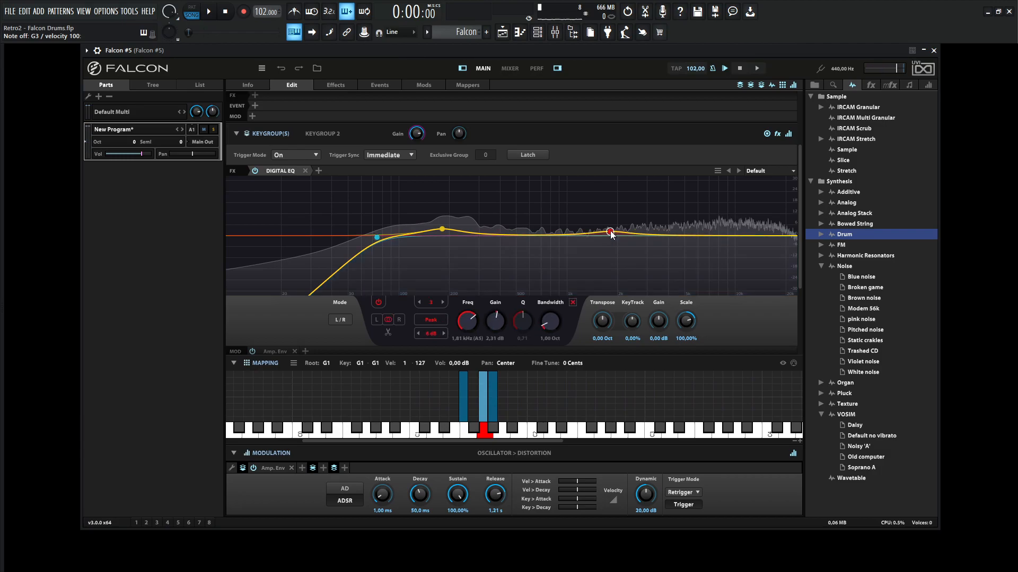
mouse_move(612, 235)
mouse_down()
mouse_move(636, 234)
mouse_move(588, 229)
mouse_move(623, 232)
mouse_up()
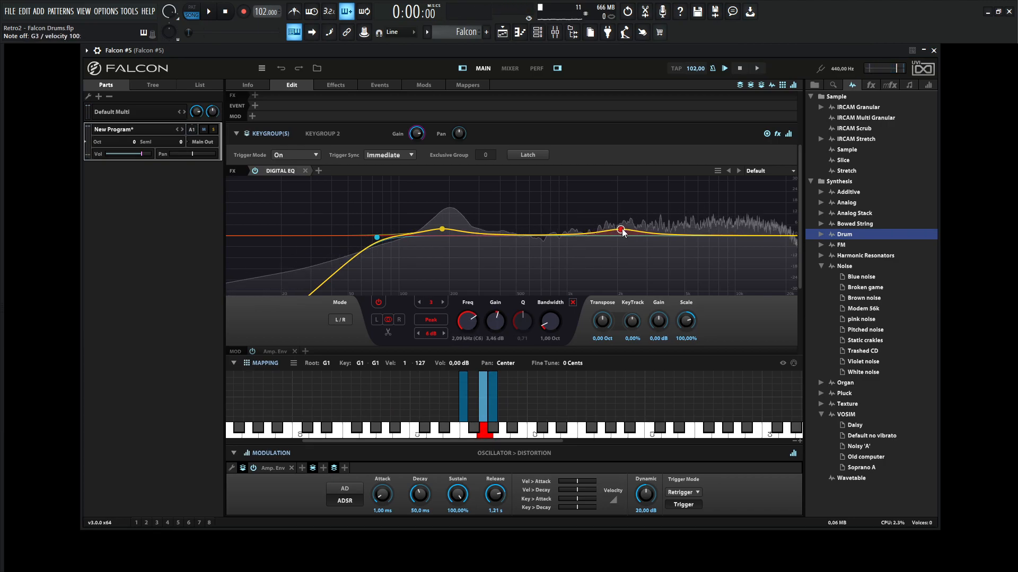
double_click(751, 235)
drag(751, 235, 754, 230)
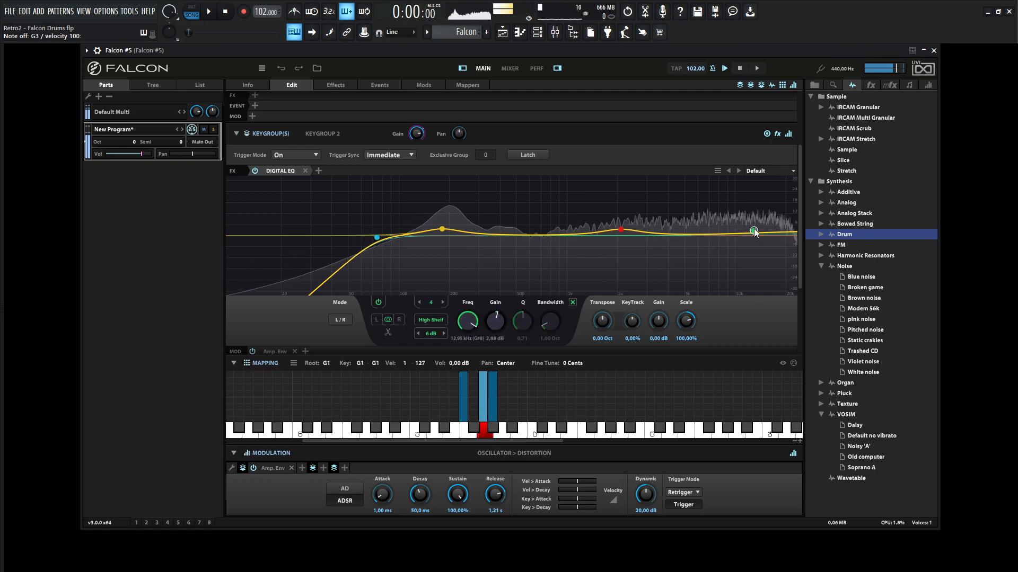
- Add a fifth EQ band as a peak at about 333 Hz and cut it by 2.67 dB
double_click(527, 236)
drag(527, 236, 490, 236)
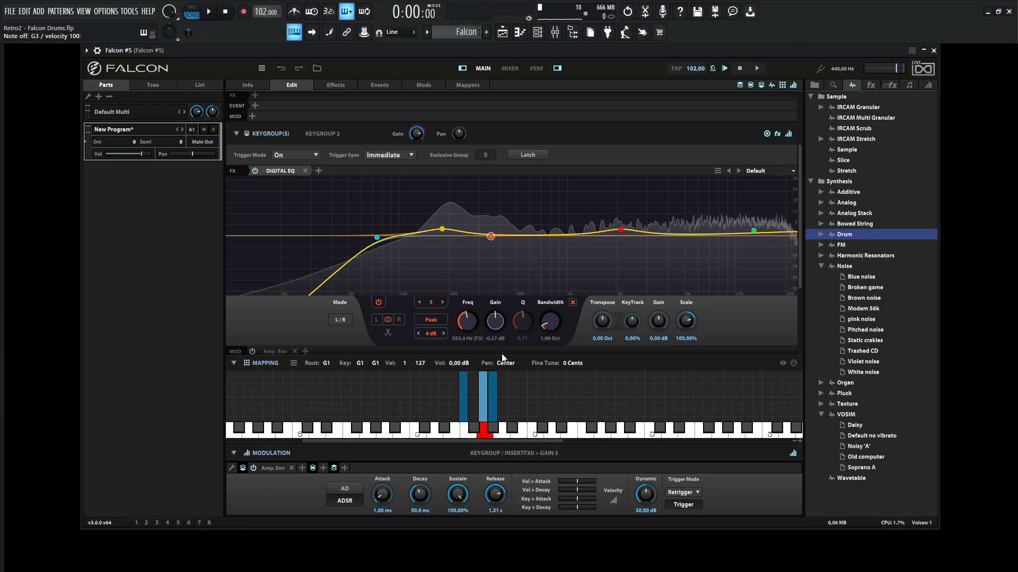
scroll(497, 330, down, 3)
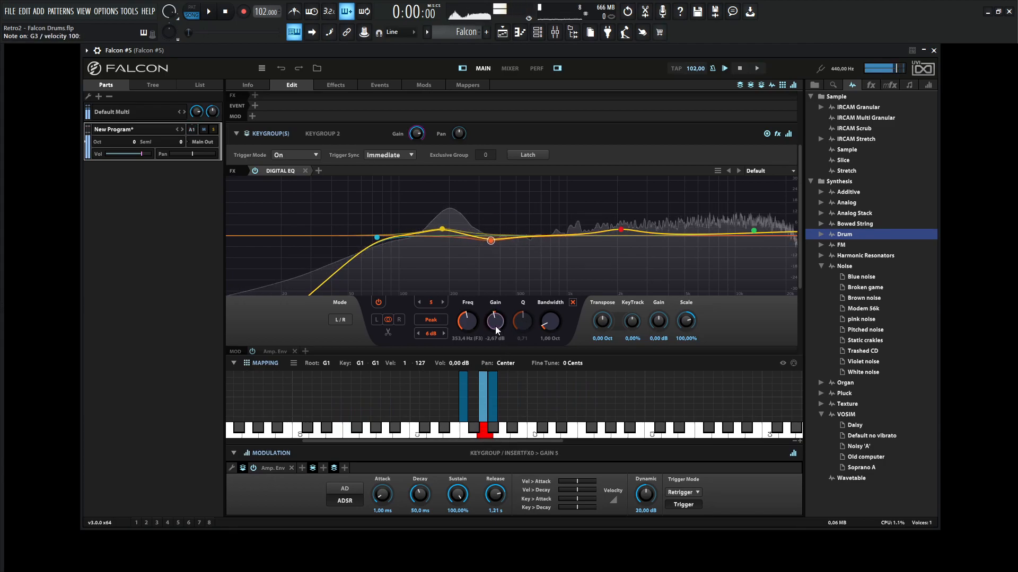
- Insert a Feedback Compressor after G1's EQ with a 0 dB threshold, and slightly lower the Drum oscillator's output volume
click(319, 171)
mouse_move(355, 257)
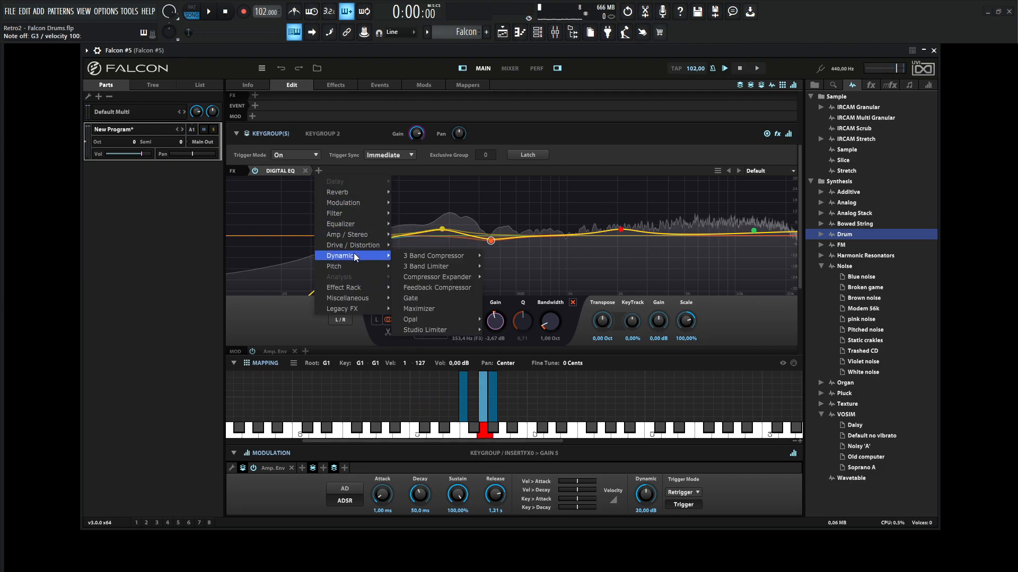
click(440, 287)
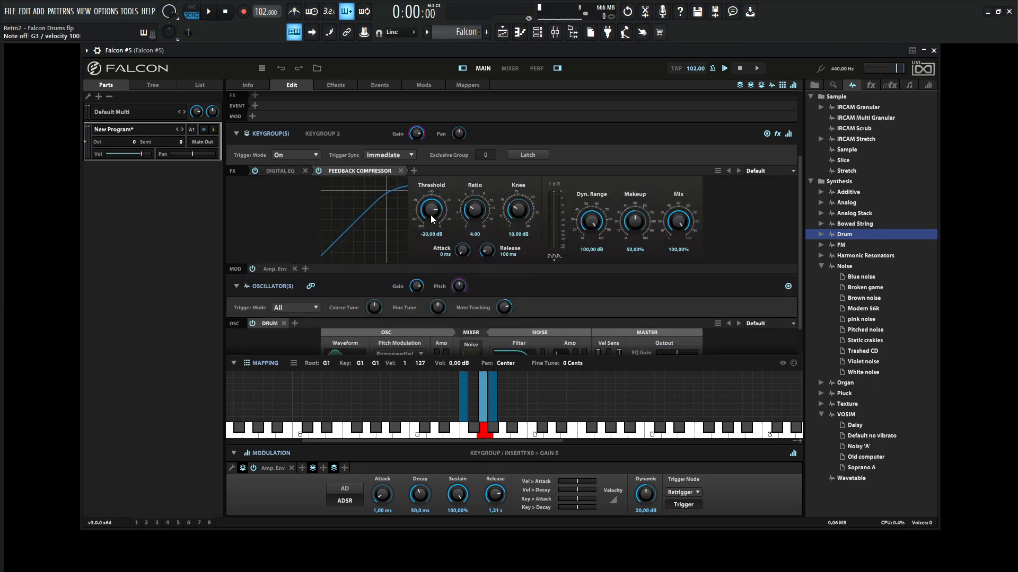
drag(433, 219, 497, 206)
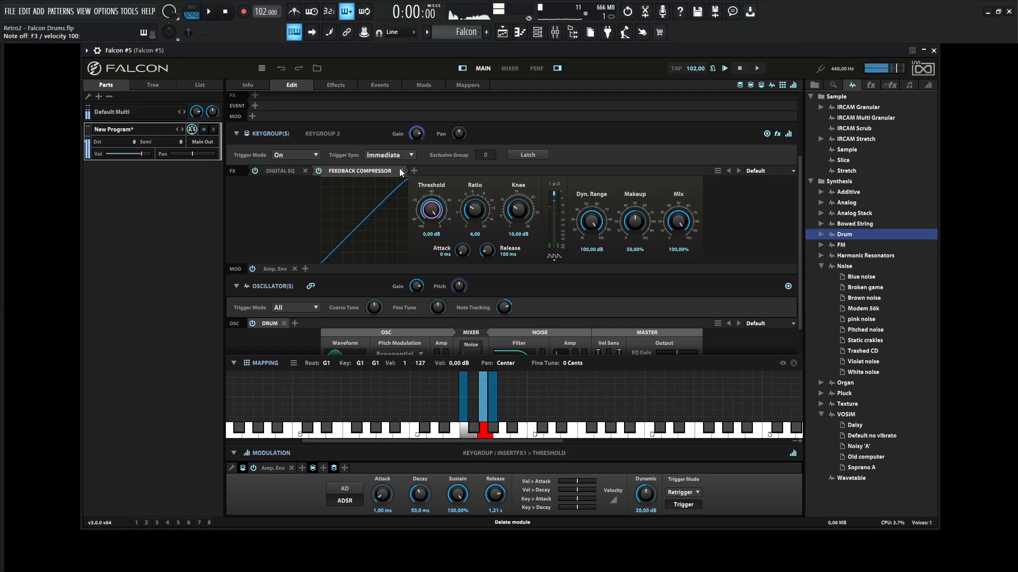
scroll(800, 278, down, 1)
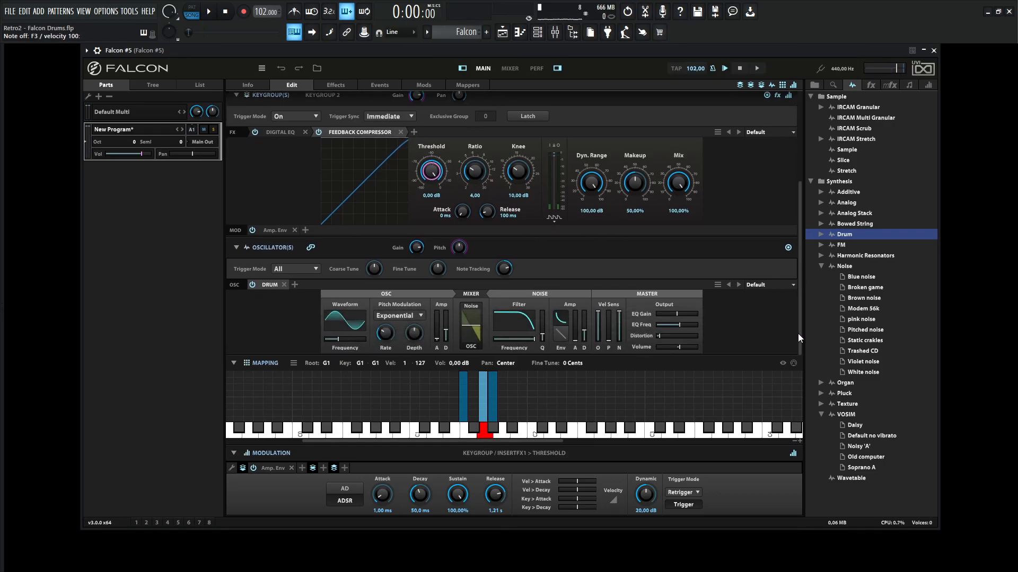
drag(678, 348, 676, 348)
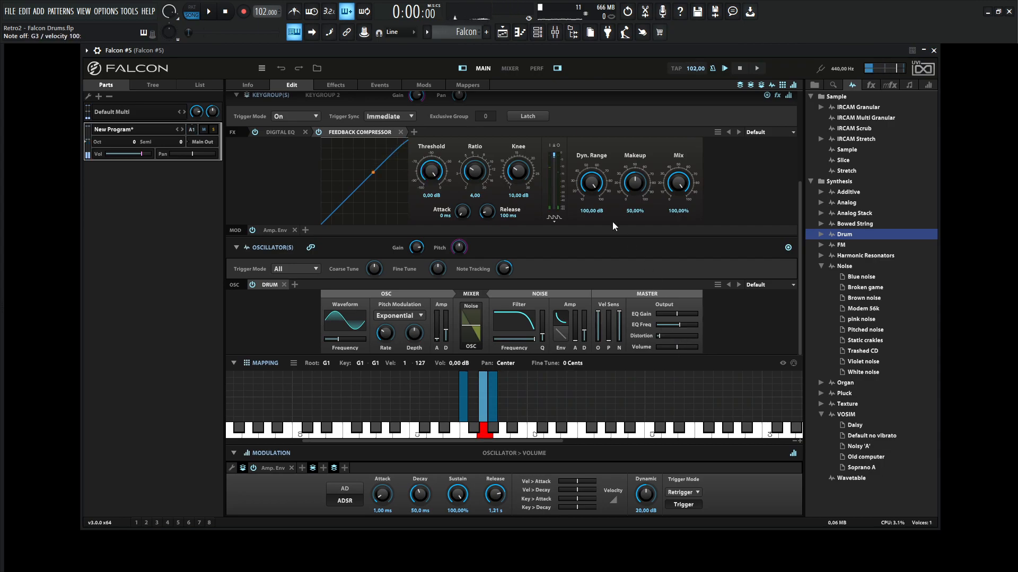
- Set the compressor's threshold to -0.40 dB, knee to 15.10 dB, attack to 9.43 ms and release to 117 ms
drag(428, 177, 428, 179)
drag(528, 179, 518, 154)
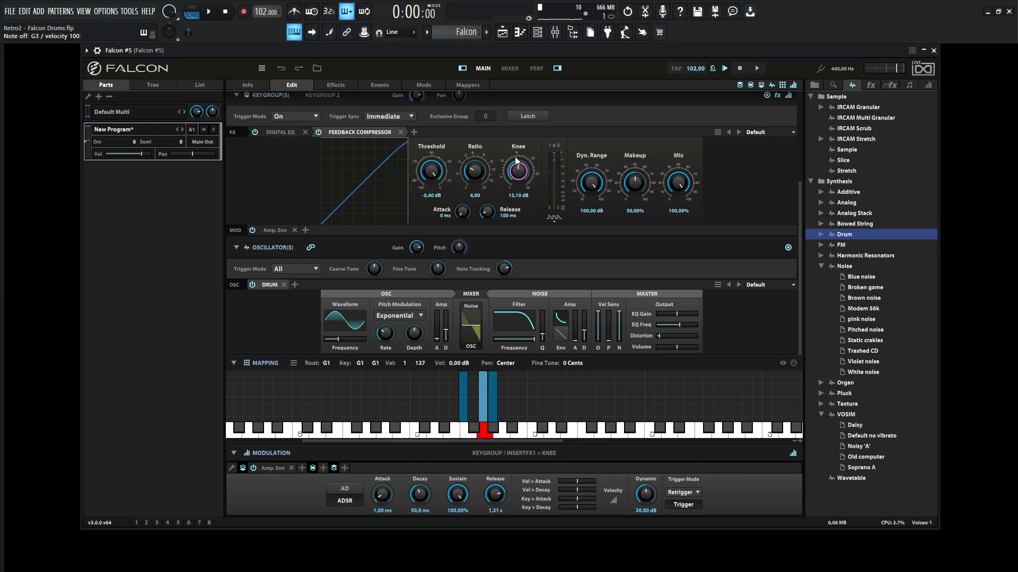
drag(463, 210, 461, 201)
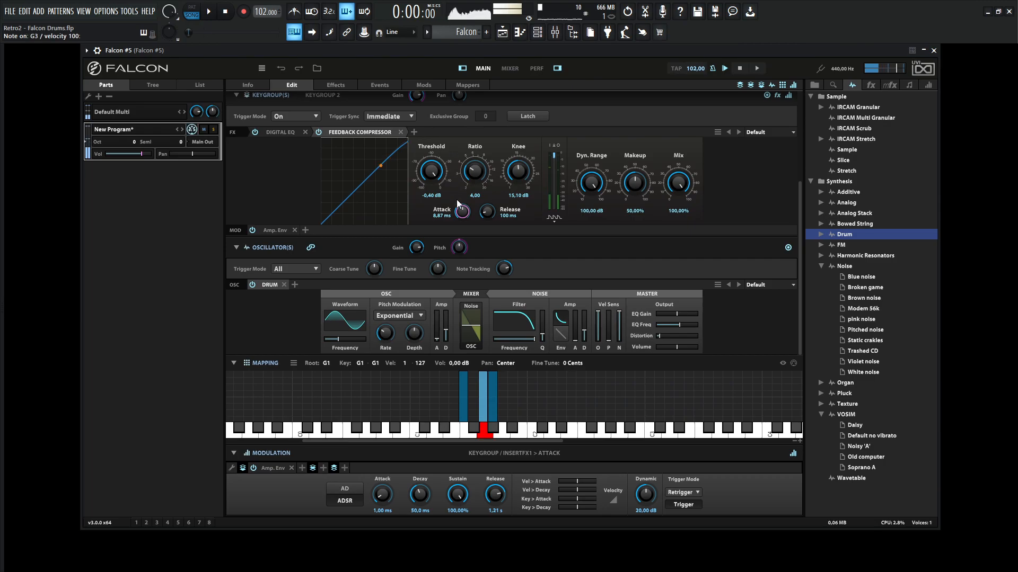
scroll(463, 213, up, 3)
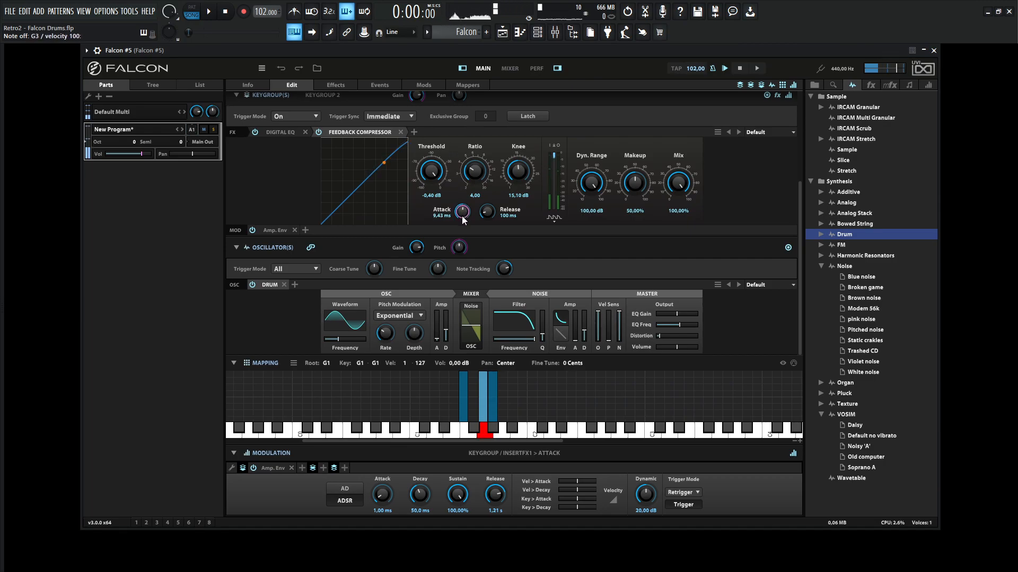
scroll(470, 216, down, 1)
scroll(492, 214, up, 2)
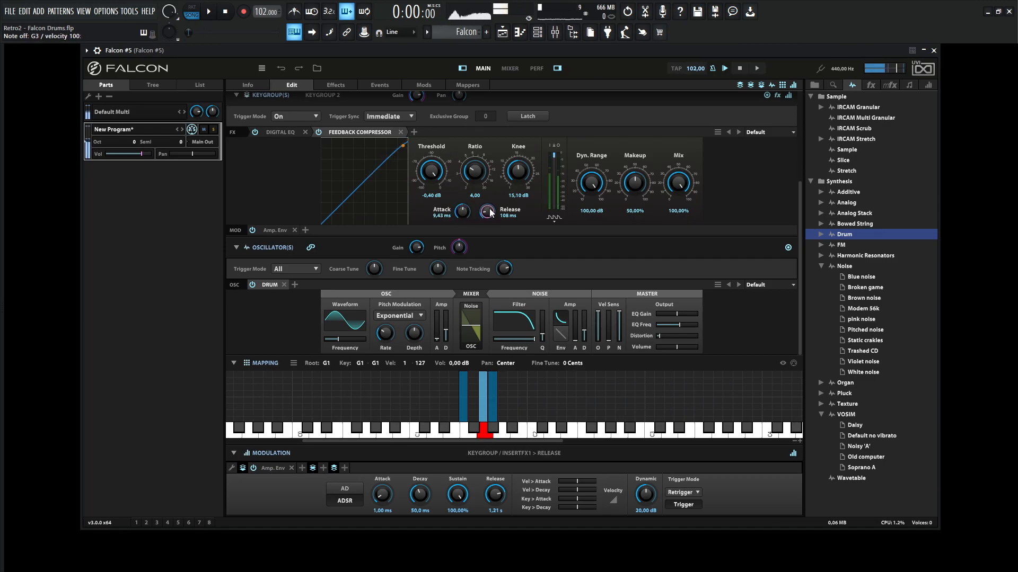
- Raise the compressor's makeup to 65.20% and bring up the modulation of the G1 keygroup's gain
drag(635, 183, 638, 165)
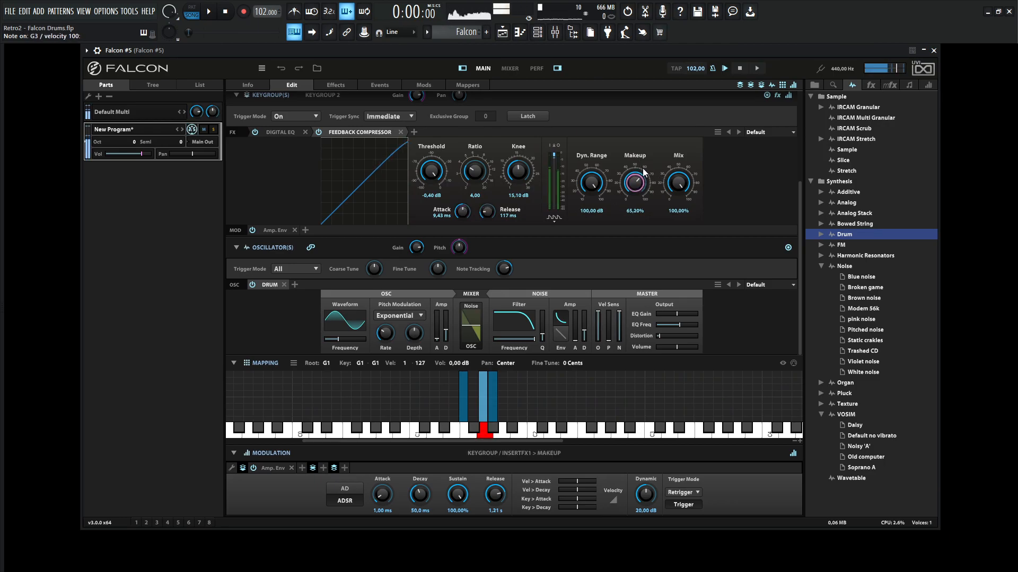
drag(799, 261, 801, 222)
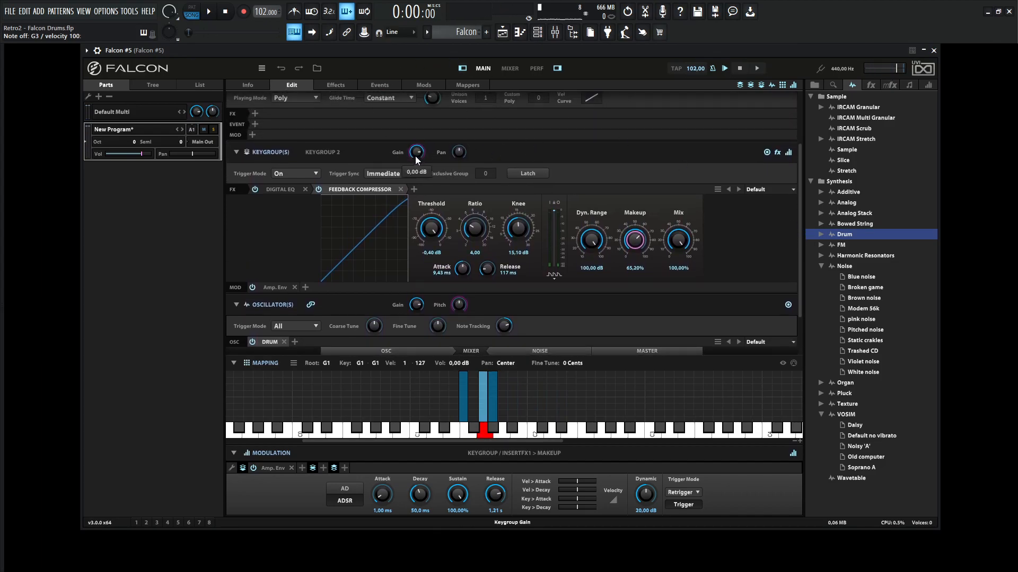
drag(417, 157, 416, 155)
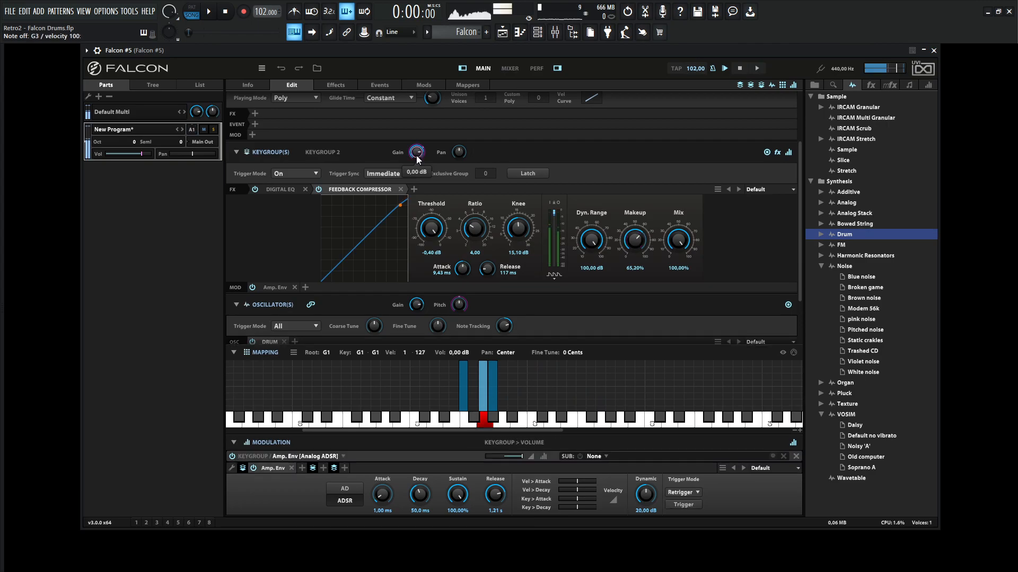
- Add a Diode Clipper after G1's compressor with 6.72 dB drive and 3.40 dB output gain
click(415, 189)
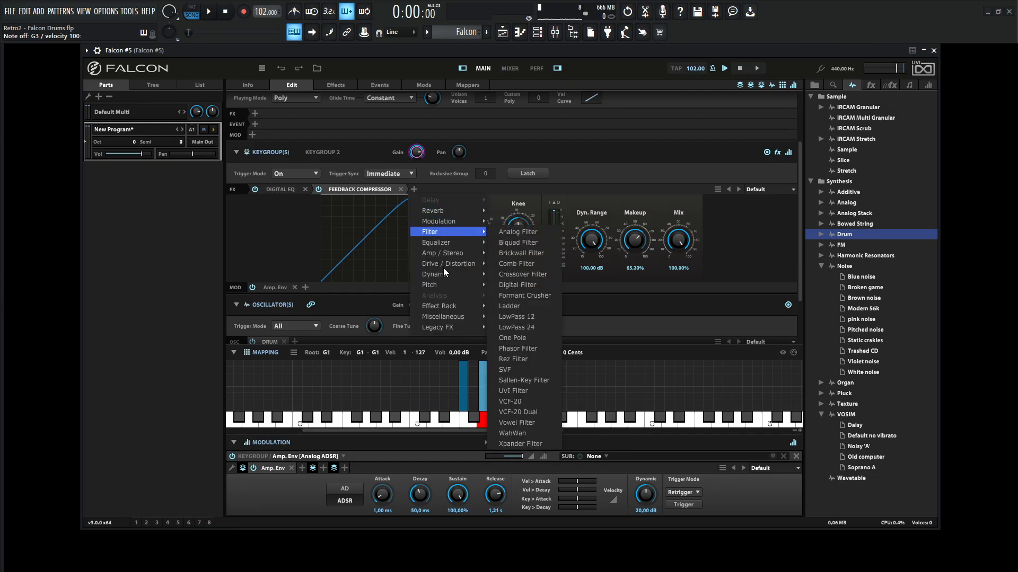
mouse_move(440, 265)
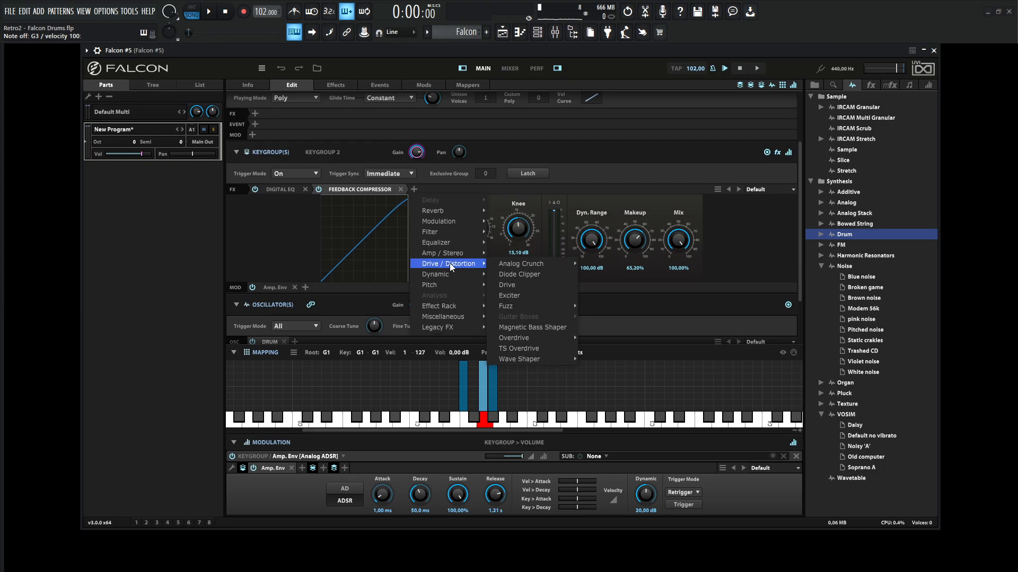
click(501, 274)
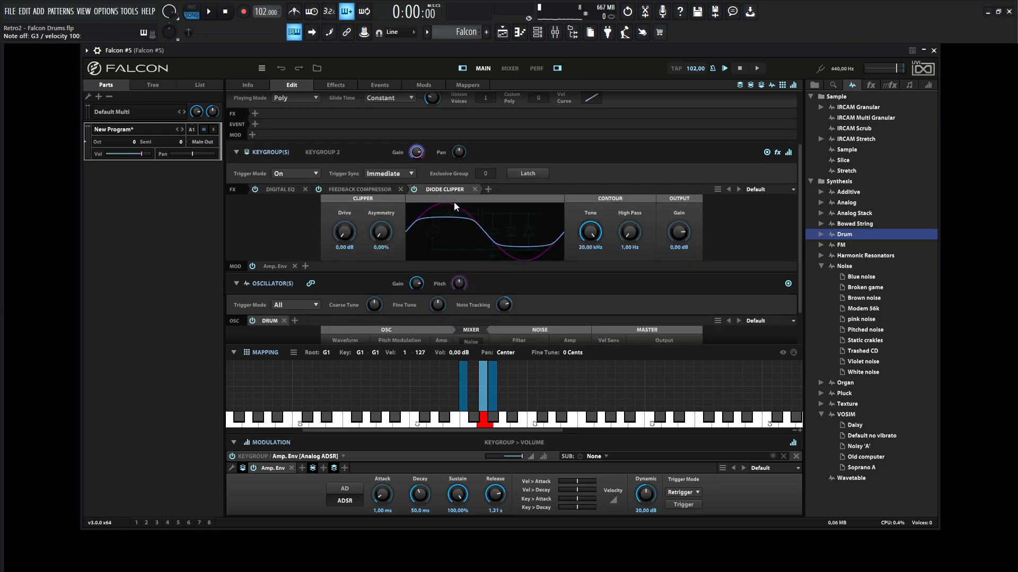
drag(343, 232, 342, 209)
drag(679, 235, 683, 227)
drag(347, 235, 348, 237)
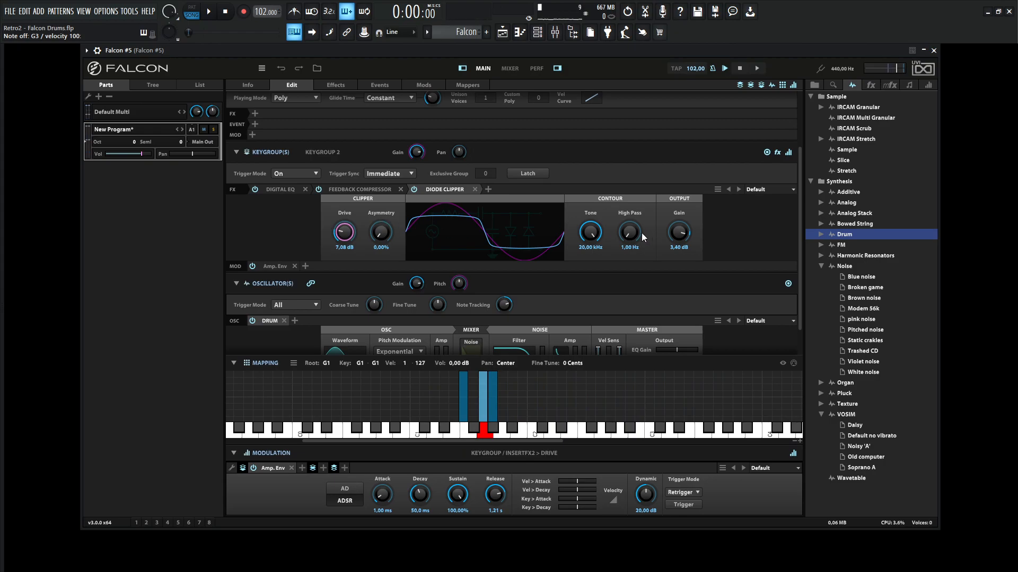
drag(347, 236, 348, 238)
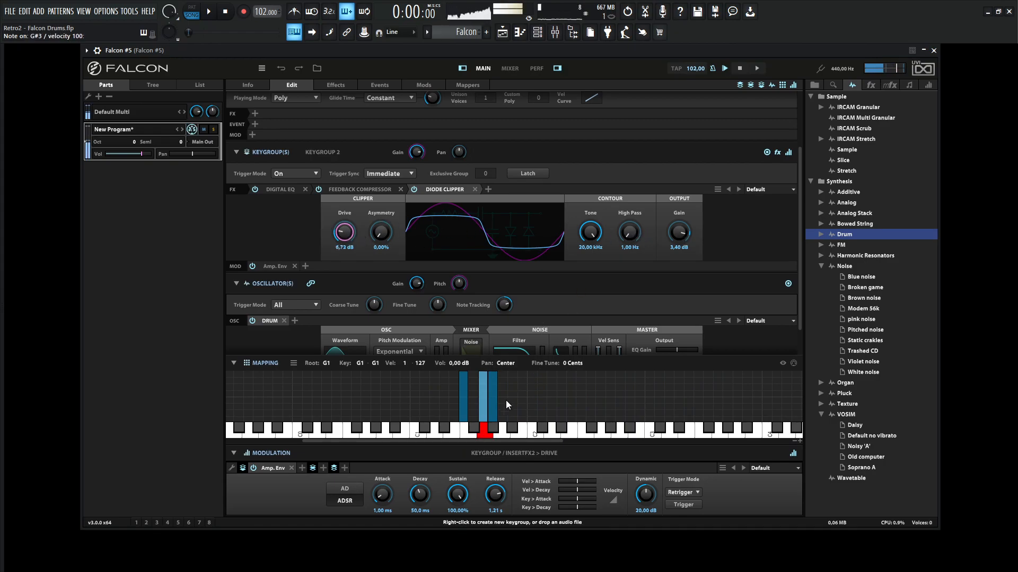
- Select the G#1 keygroup and fine-tune its noise filter frequency and Q, with a noise decay of about 196 ms
click(495, 415)
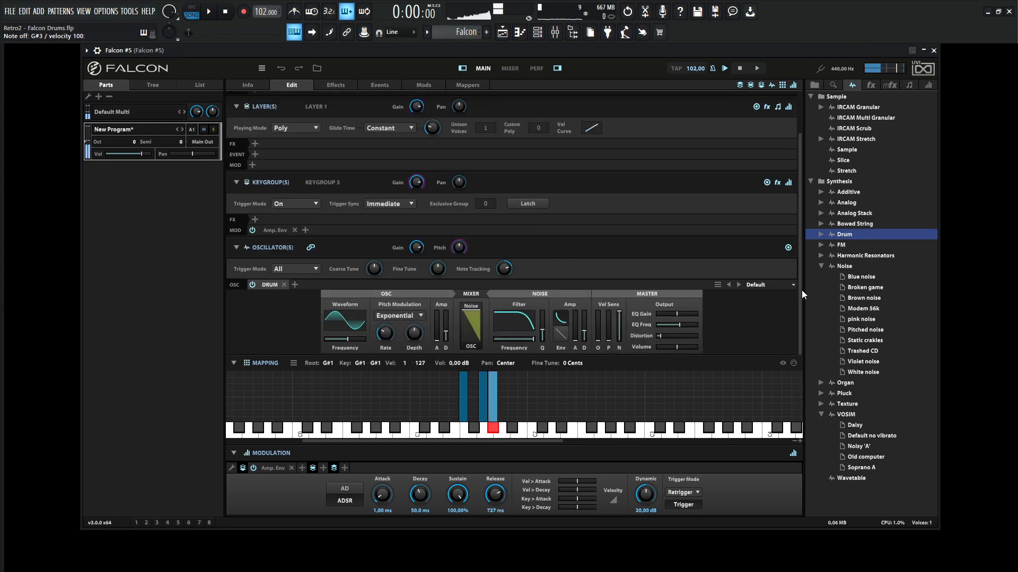
drag(535, 339, 534, 341)
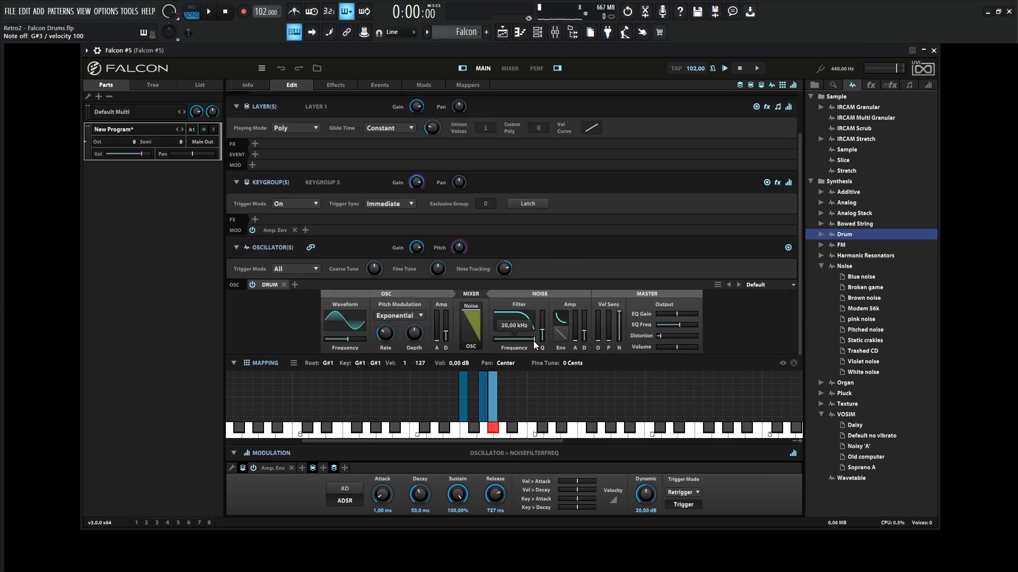
click(542, 337)
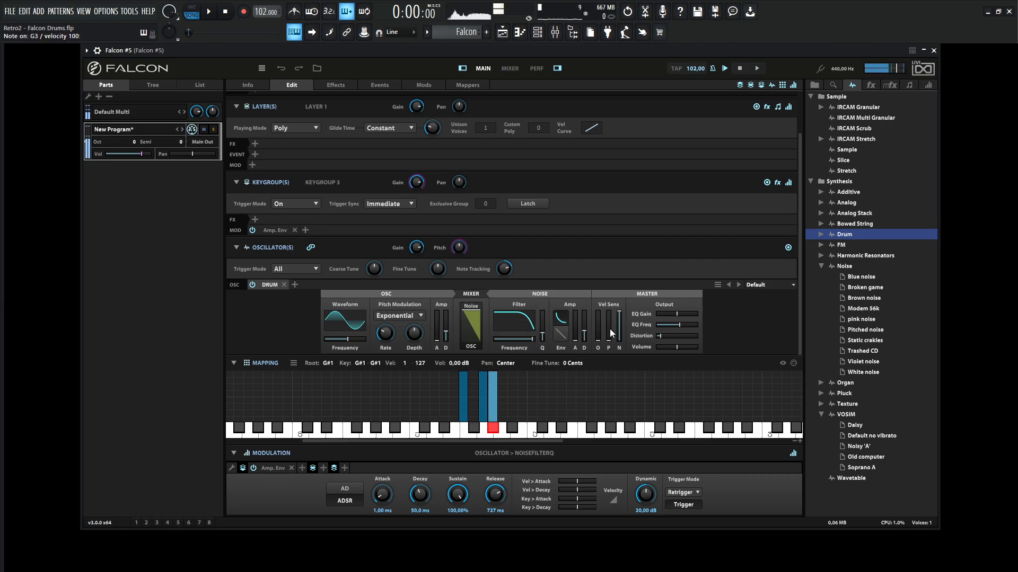
click(585, 331)
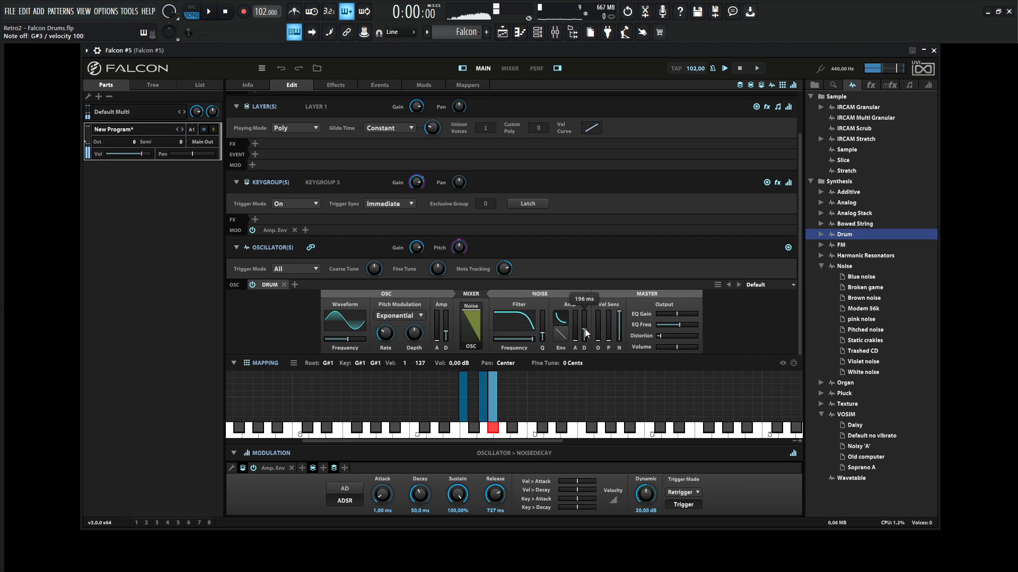
click(533, 339)
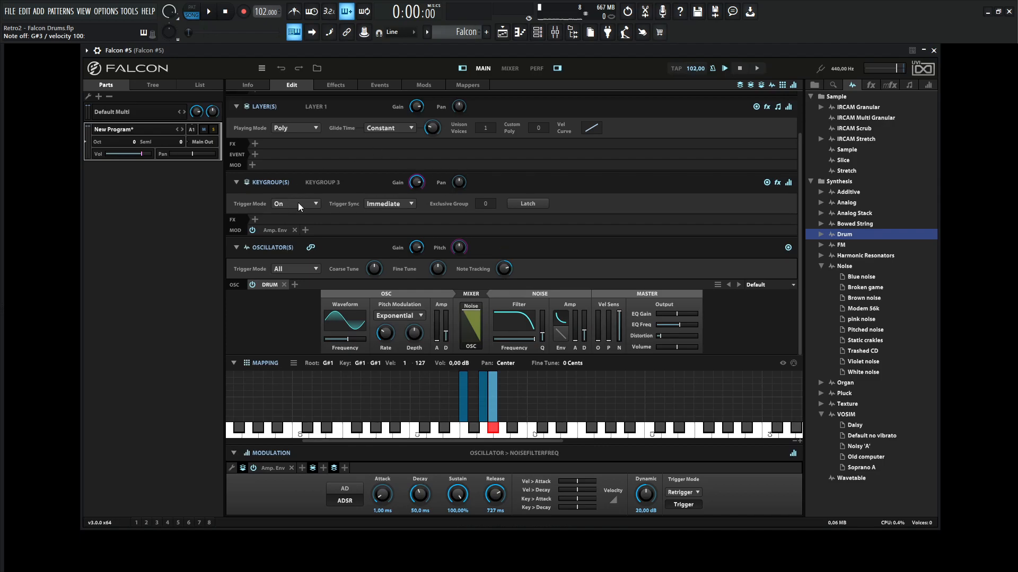
- Add a Digital EQ to the G#1 keygroup and roll off its low frequencies with a low-cut band
click(254, 220)
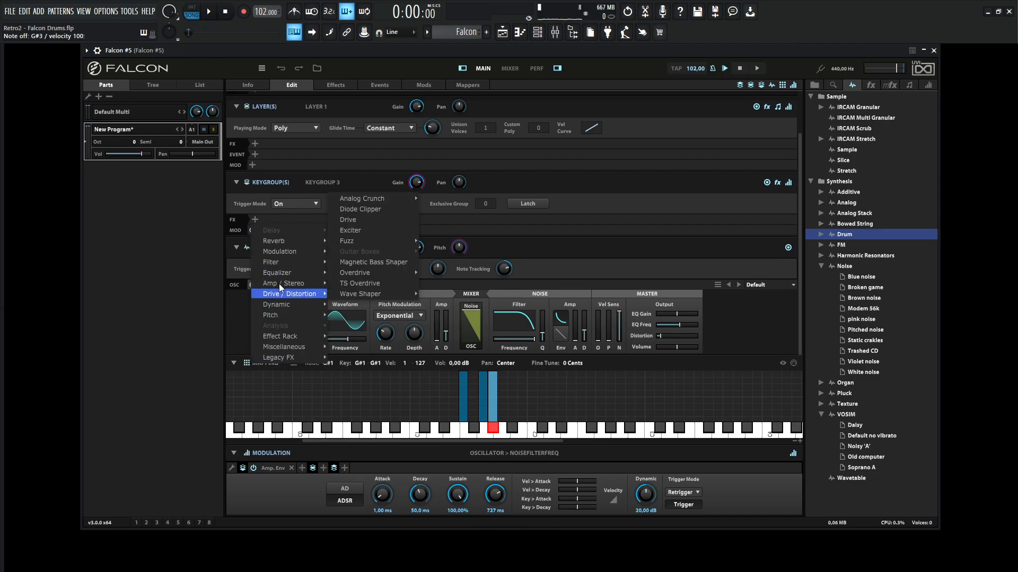
mouse_move(280, 276)
mouse_move(364, 305)
click(439, 242)
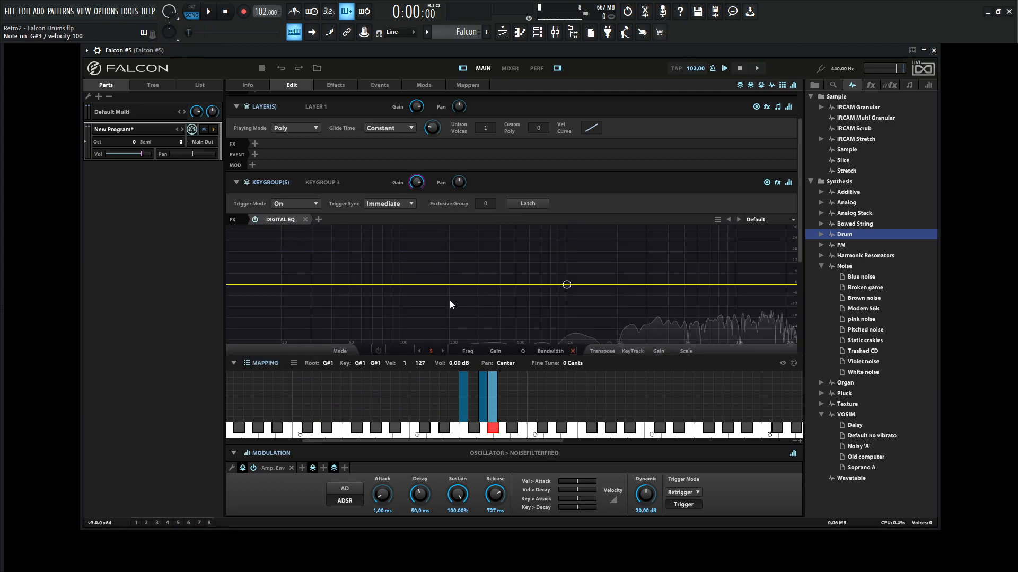
double_click(243, 286)
drag(244, 286, 455, 293)
- Add a second EQ band to G#1 as a 2.31 dB peak at 8.75 kHz
double_click(654, 284)
drag(654, 285, 632, 273)
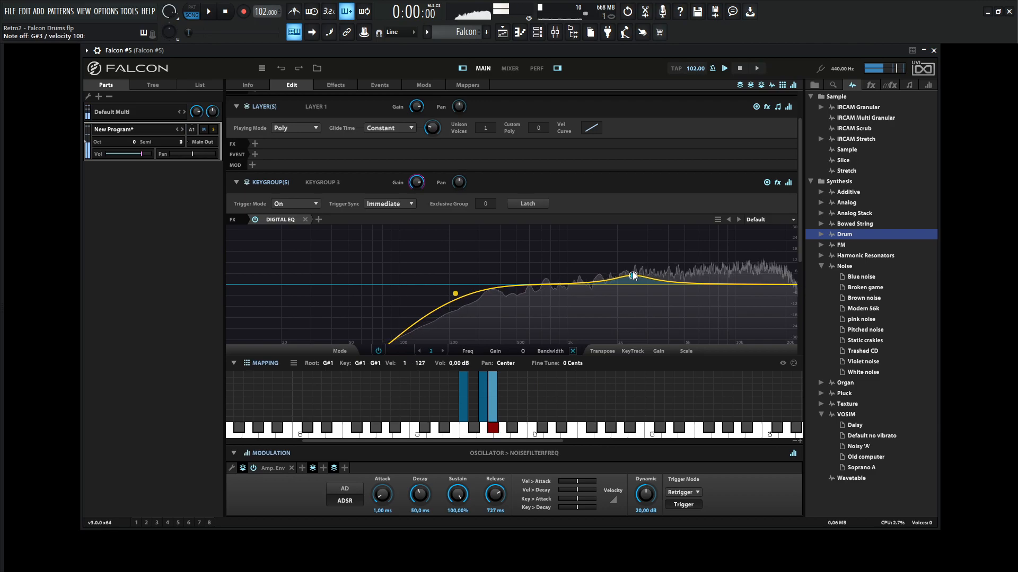
drag(632, 273, 726, 286)
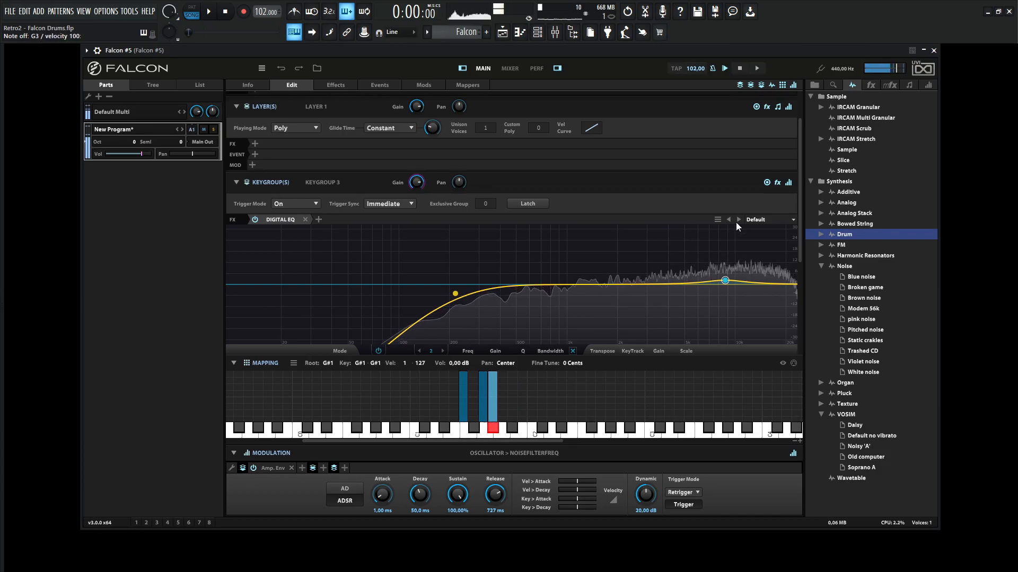
drag(800, 246, 788, 347)
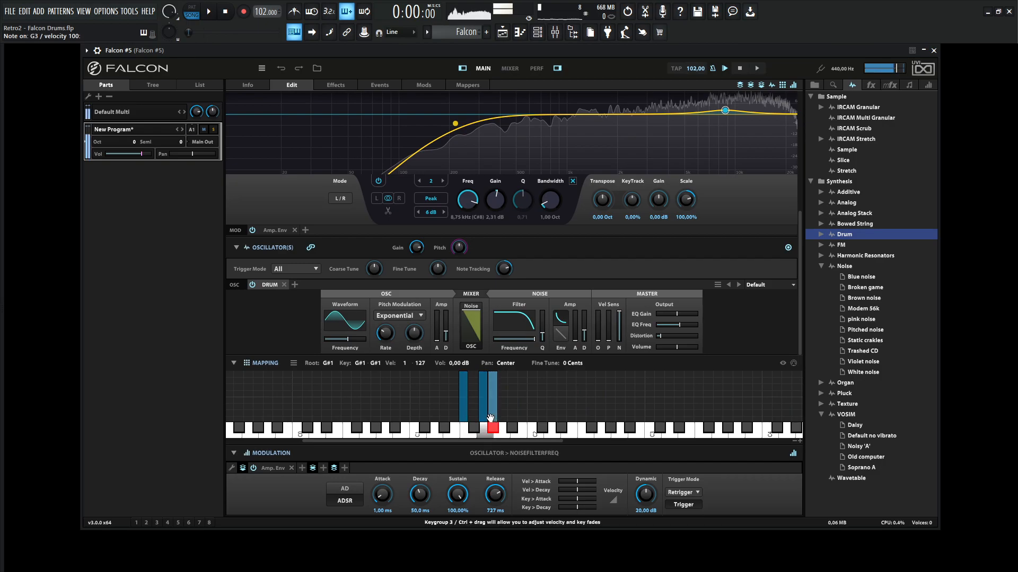
- Select the G1 keygroup and fine-tune its Drum oscillator's oscillator/noise mix and pitch modulation depth
click(484, 412)
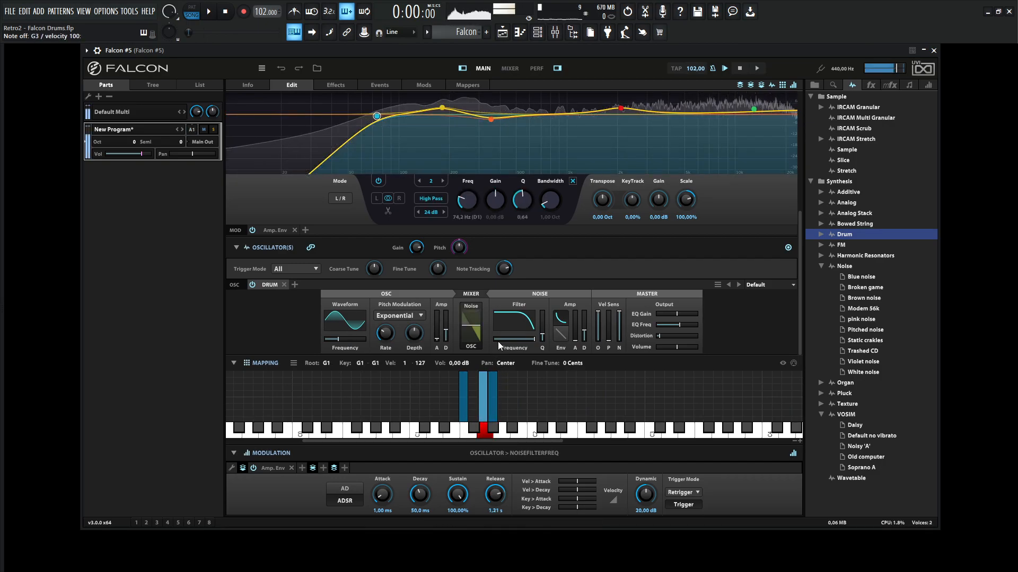
mouse_move(478, 325)
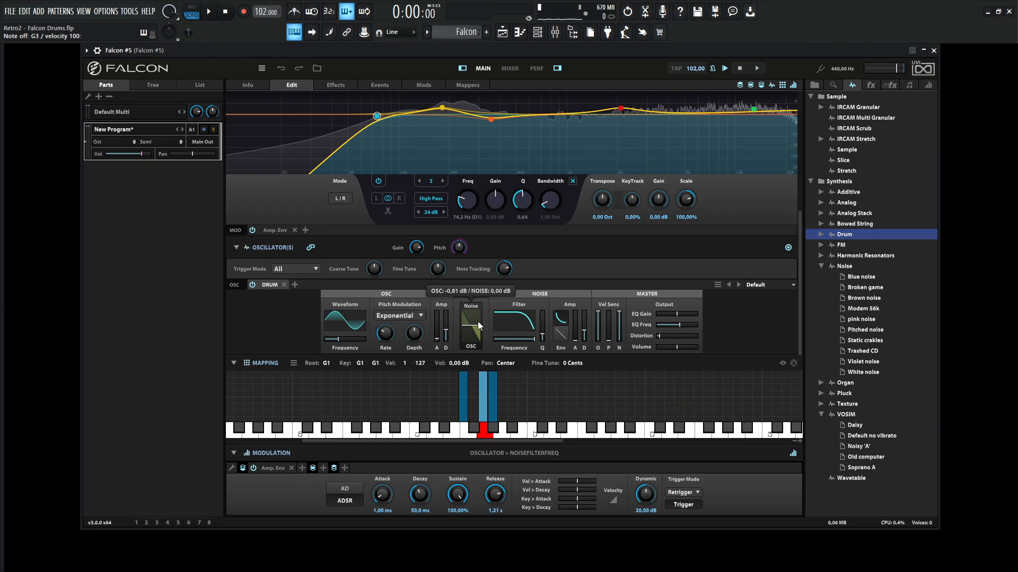
drag(477, 325, 475, 326)
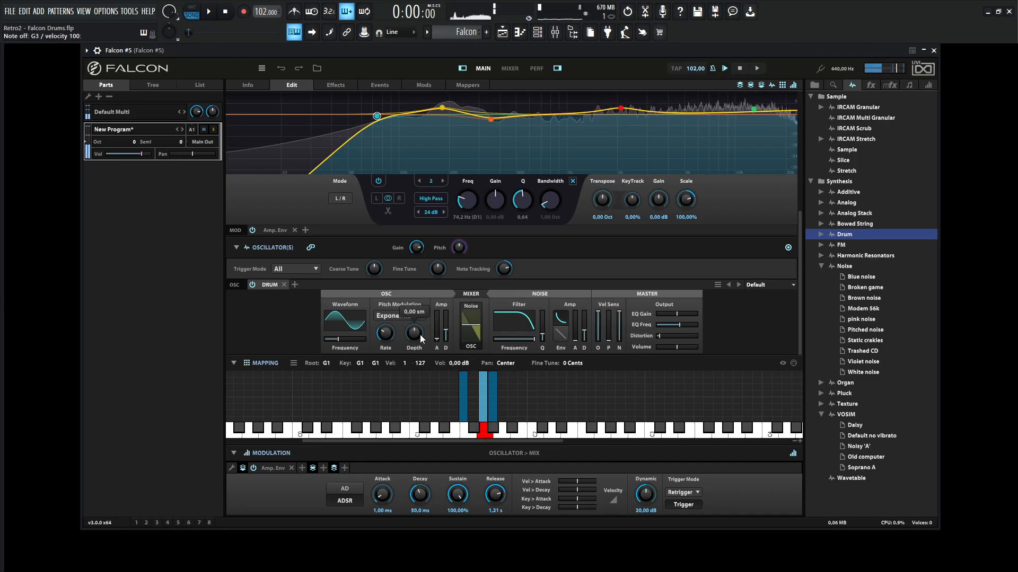
drag(416, 337, 417, 338)
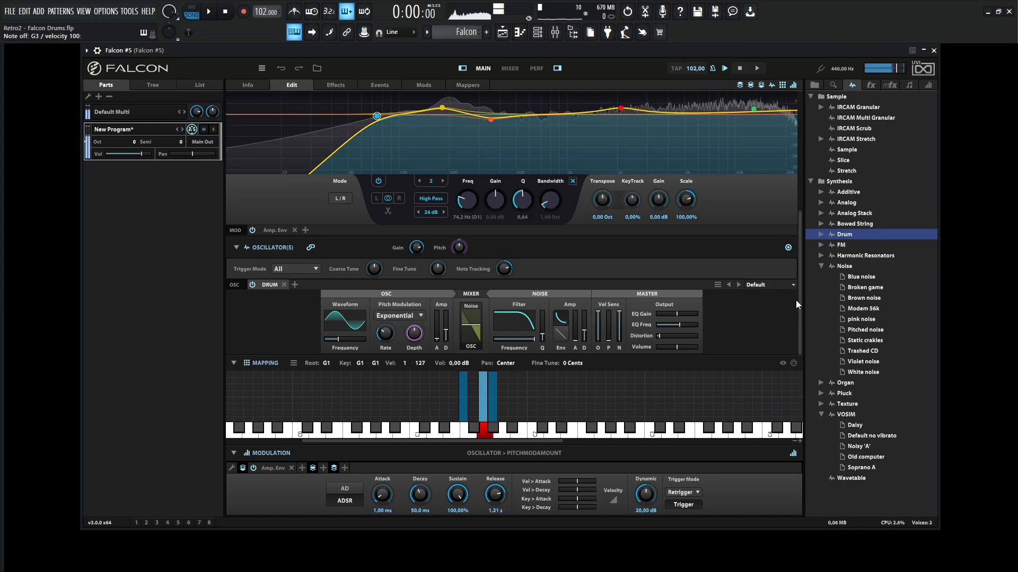
mouse_move(799, 304)
mouse_down()
mouse_move(803, 273)
mouse_move(800, 307)
mouse_up()
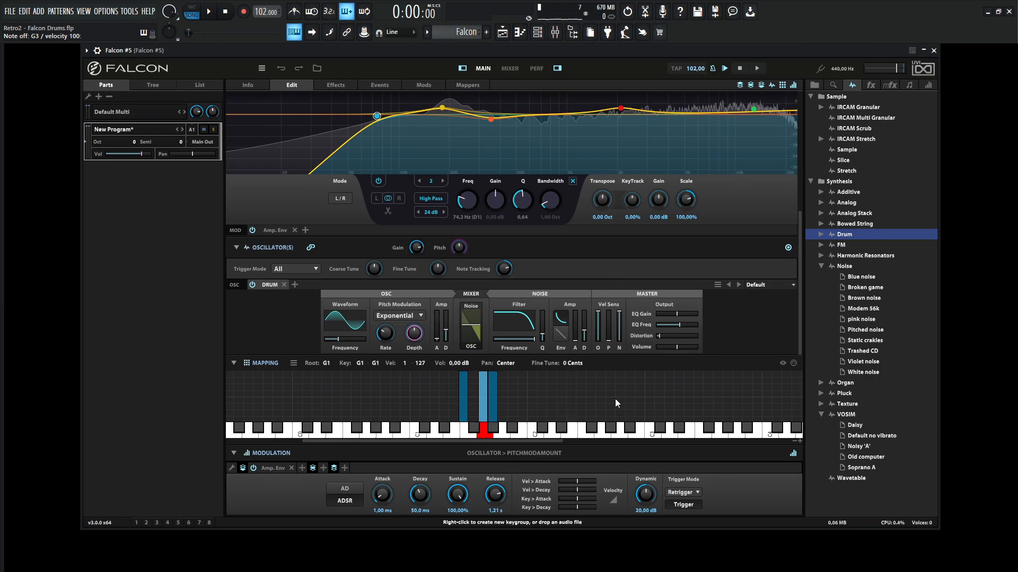
- Check G1's noise decay, then play the arrangement to audition the drum kit
mouse_move(586, 339)
mouse_move(587, 316)
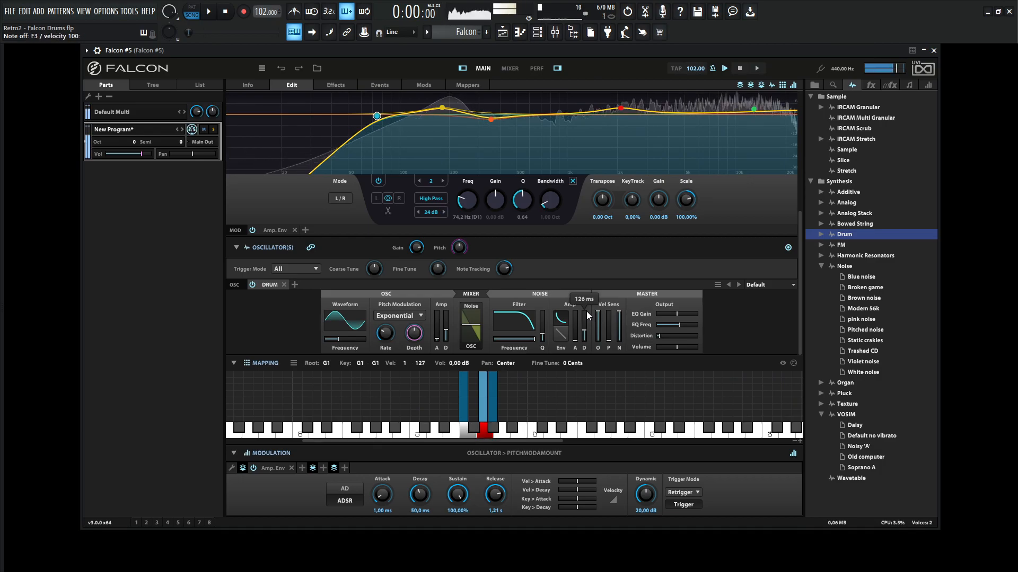
scroll(800, 342, up, 5)
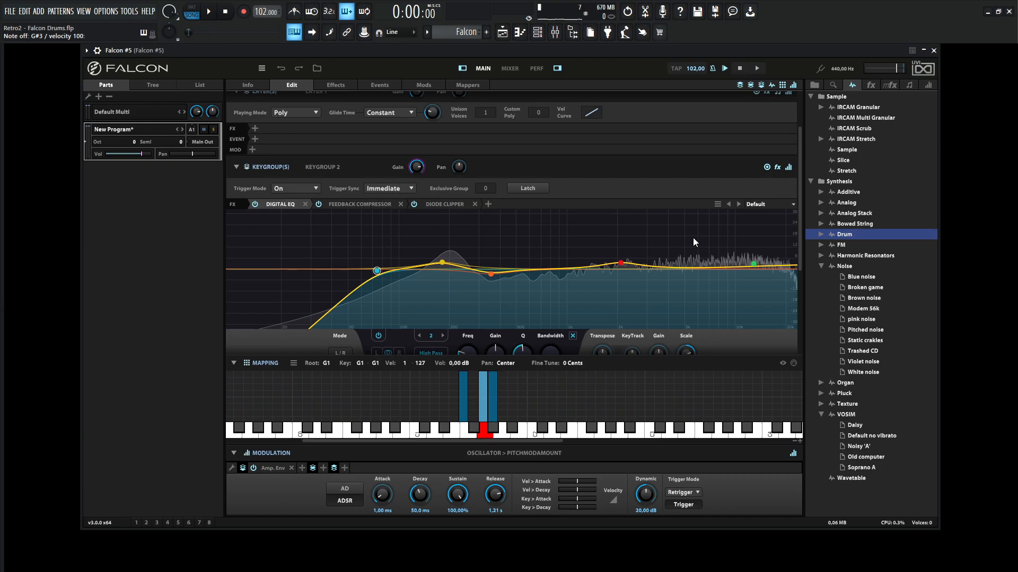
key(space)
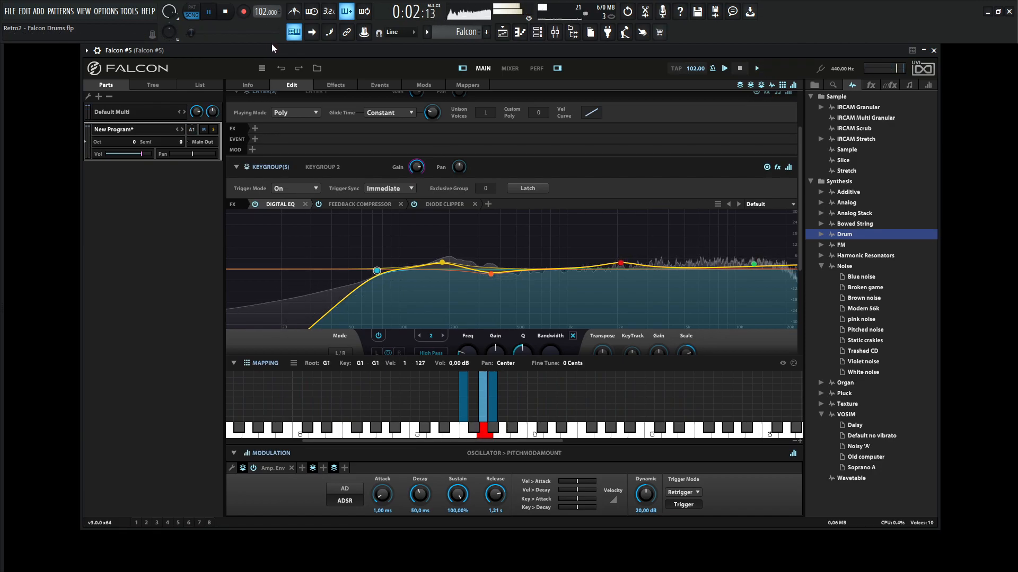
key(space)
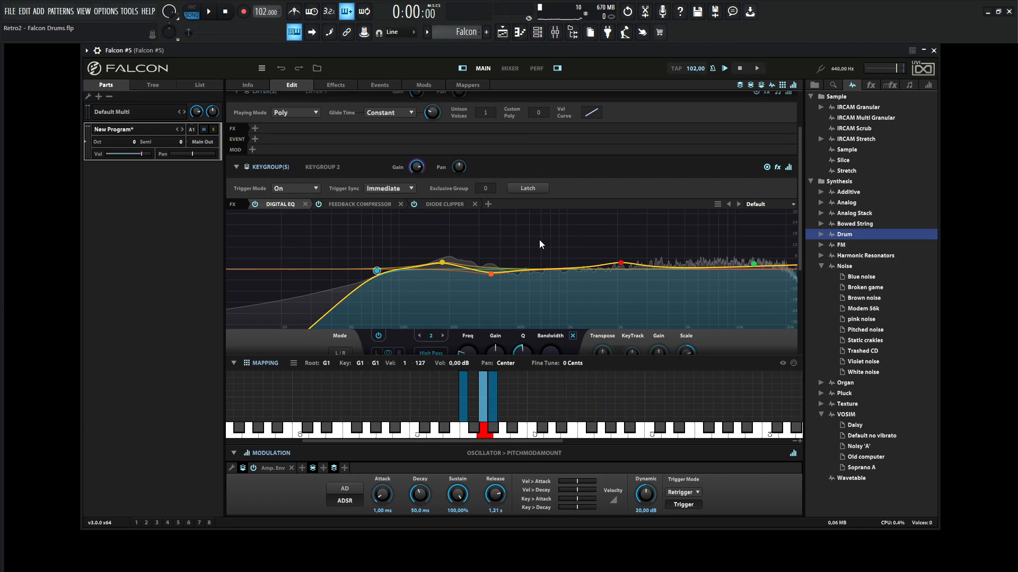
- Open the F-Drums instrument from the playlist and examine its snare's aux sends and the Aux 1 reverb in the tree
key(F5)
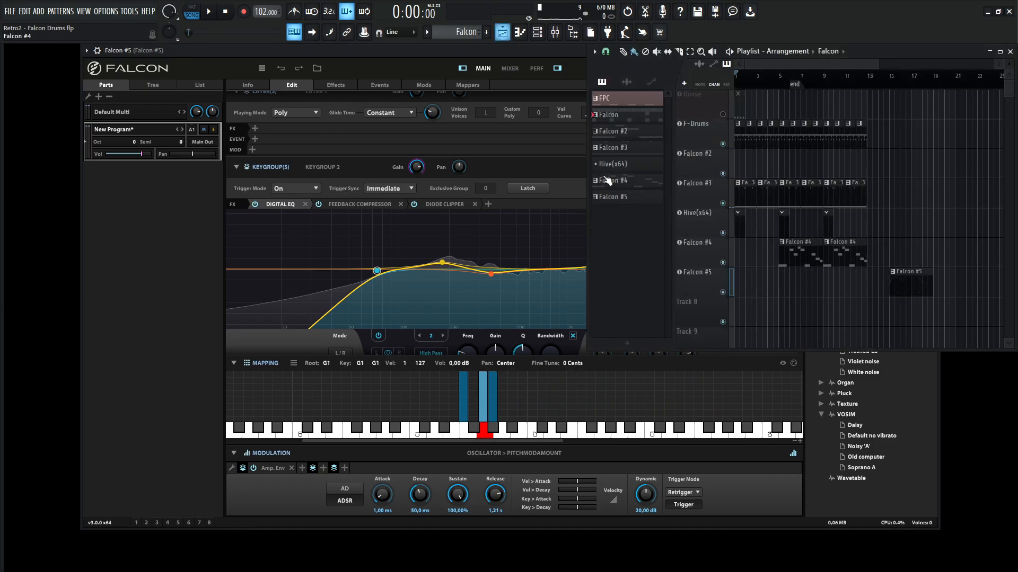
click(705, 133)
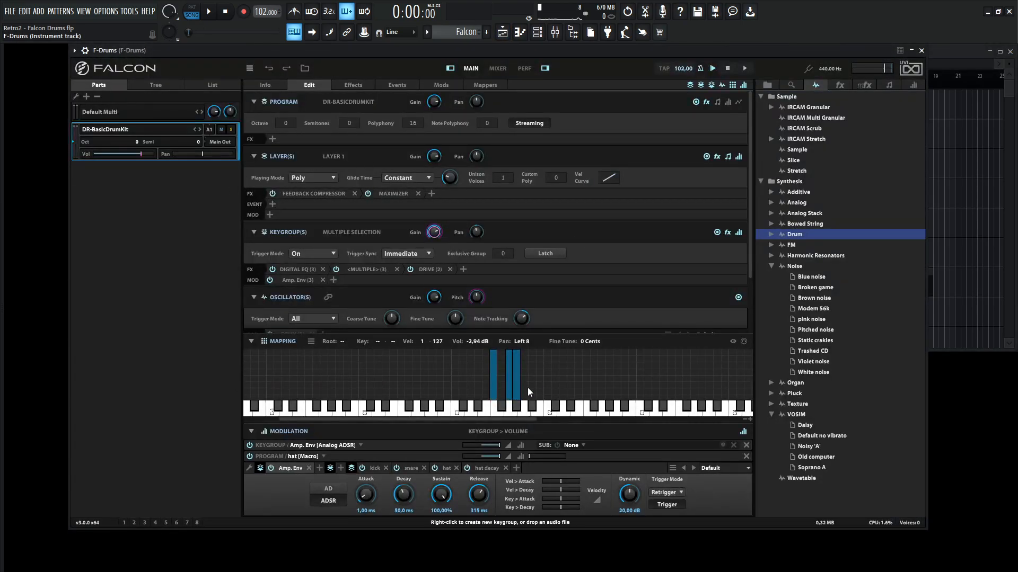
key(b)
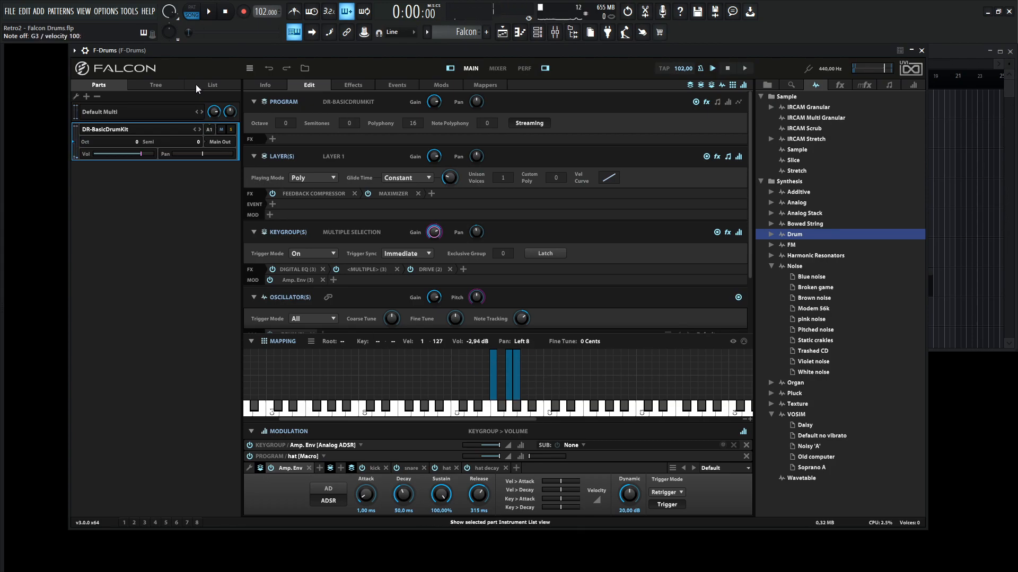
click(177, 87)
click(100, 287)
click(108, 372)
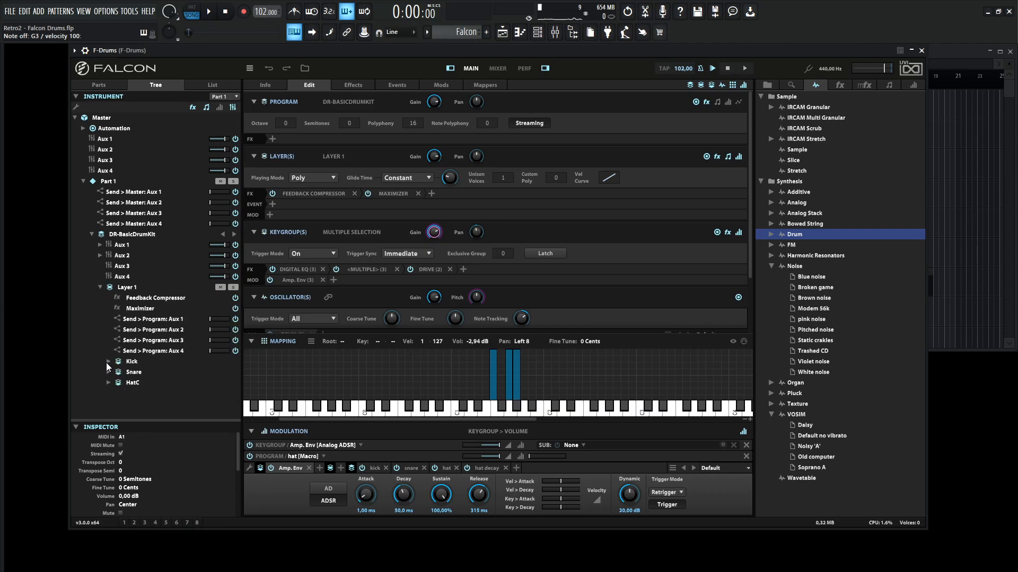
scroll(233, 349, down, 3)
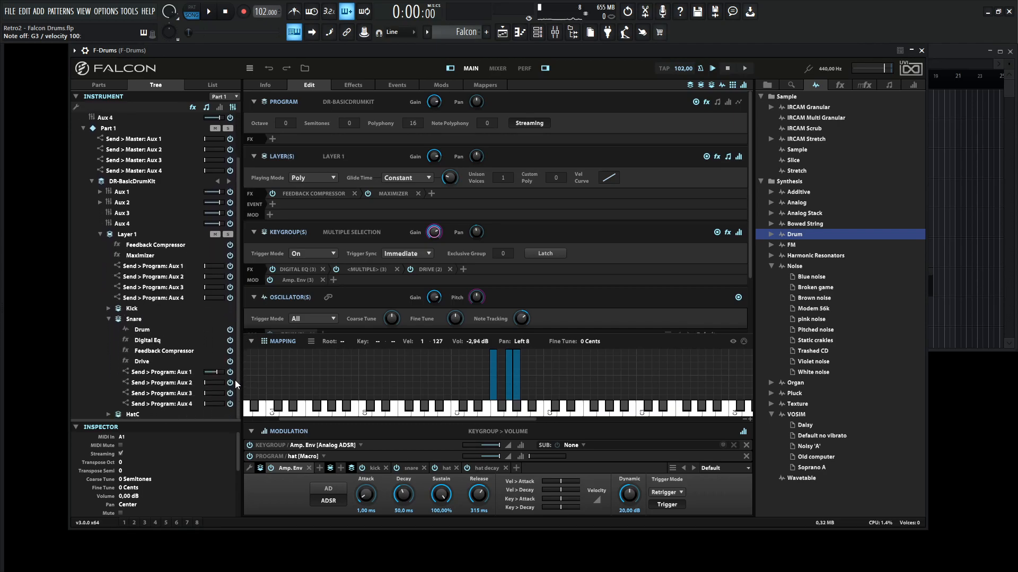
click(122, 190)
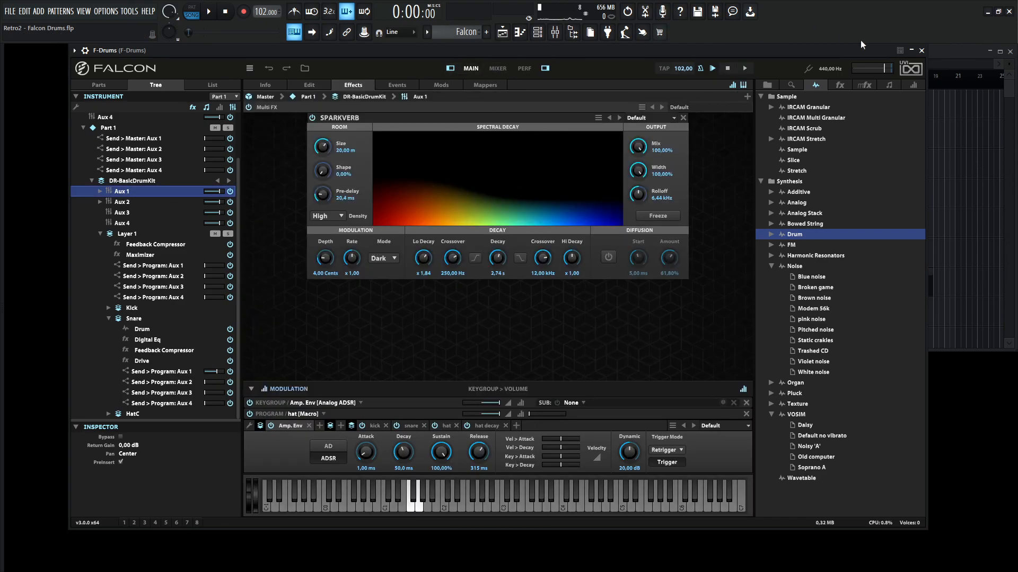
click(921, 51)
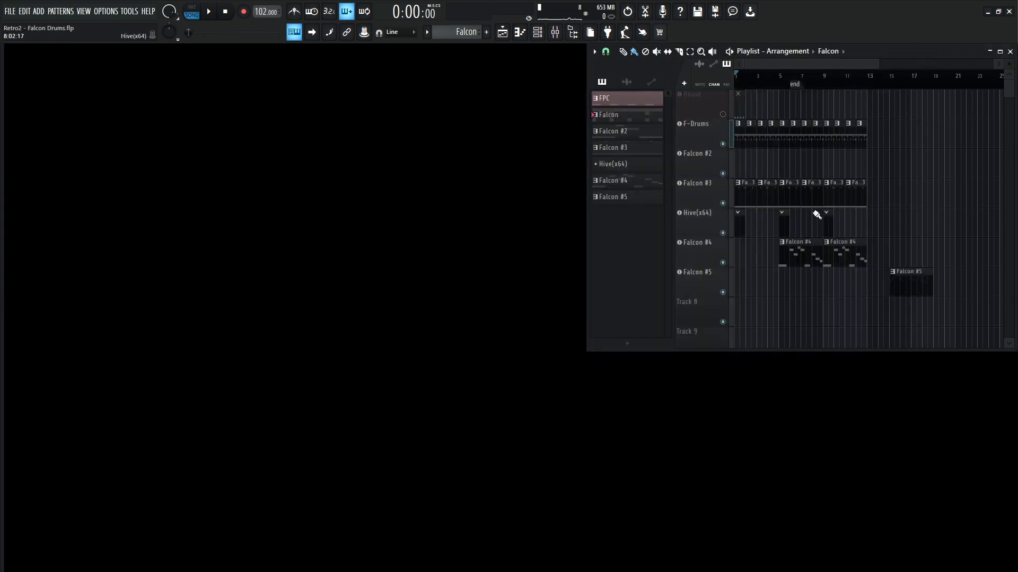
- Reopen Falcon #5, show its instrument tree and expand Layer 1 down to the keygroups
click(710, 283)
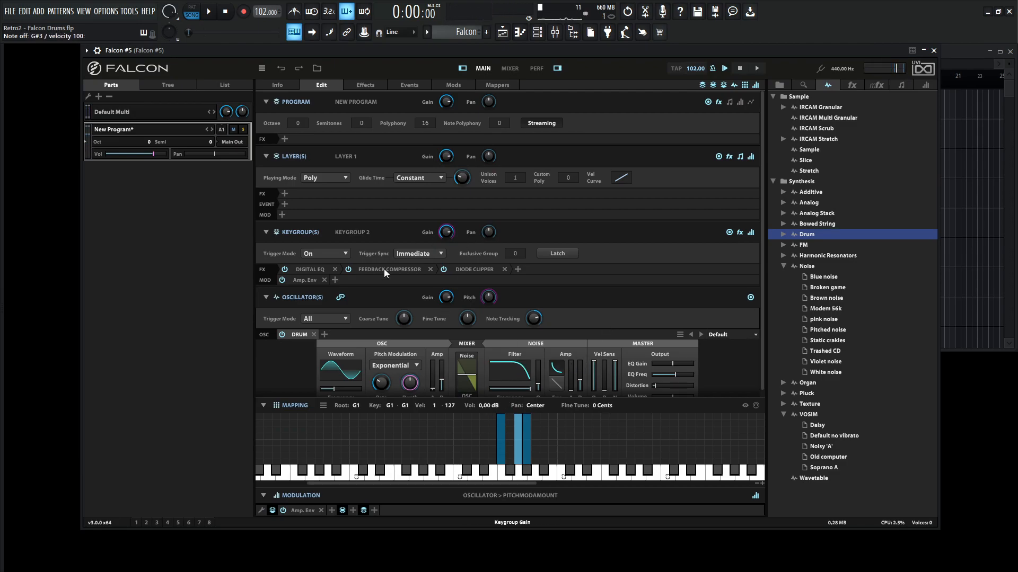
click(179, 84)
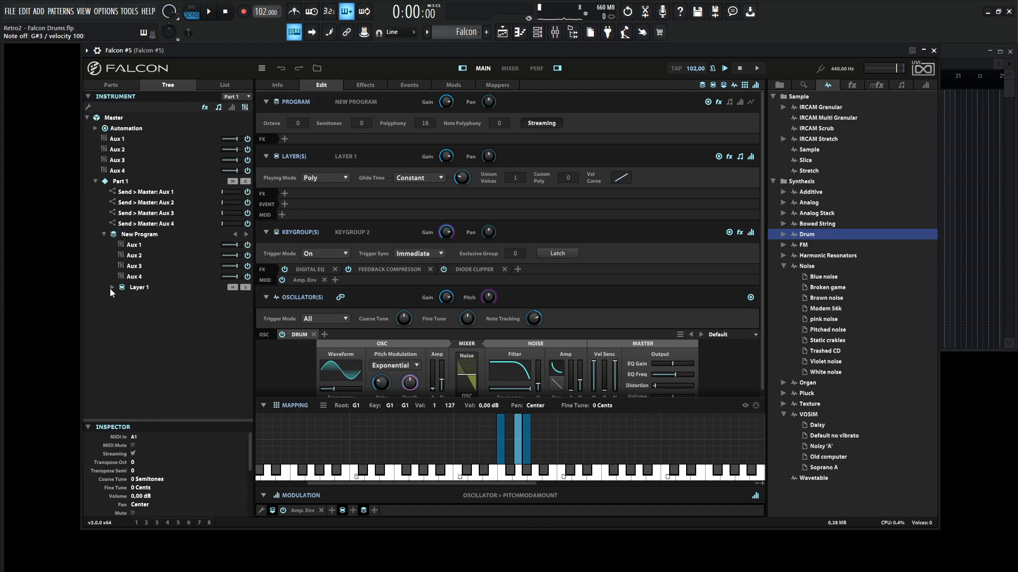
click(500, 453)
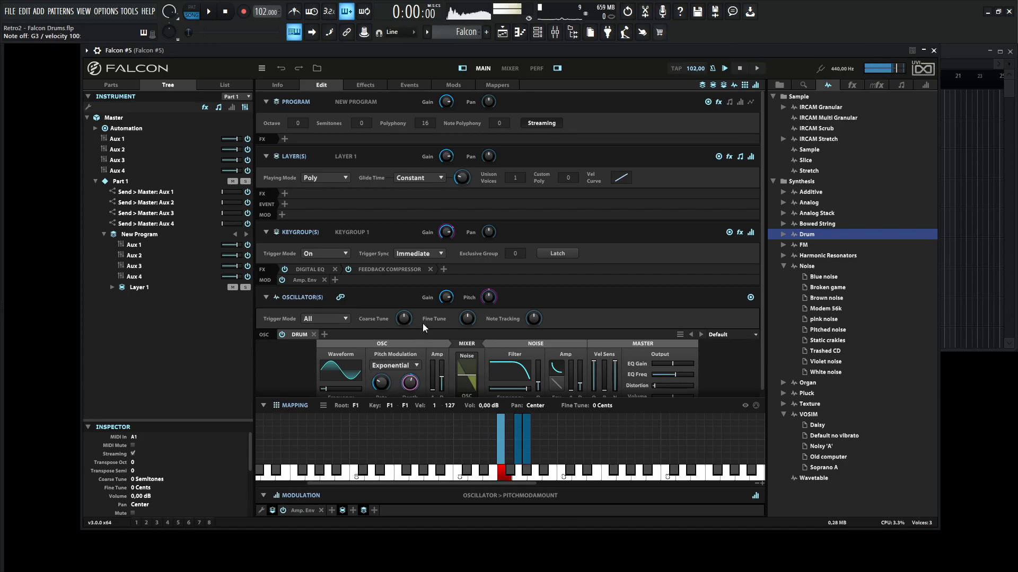
click(112, 286)
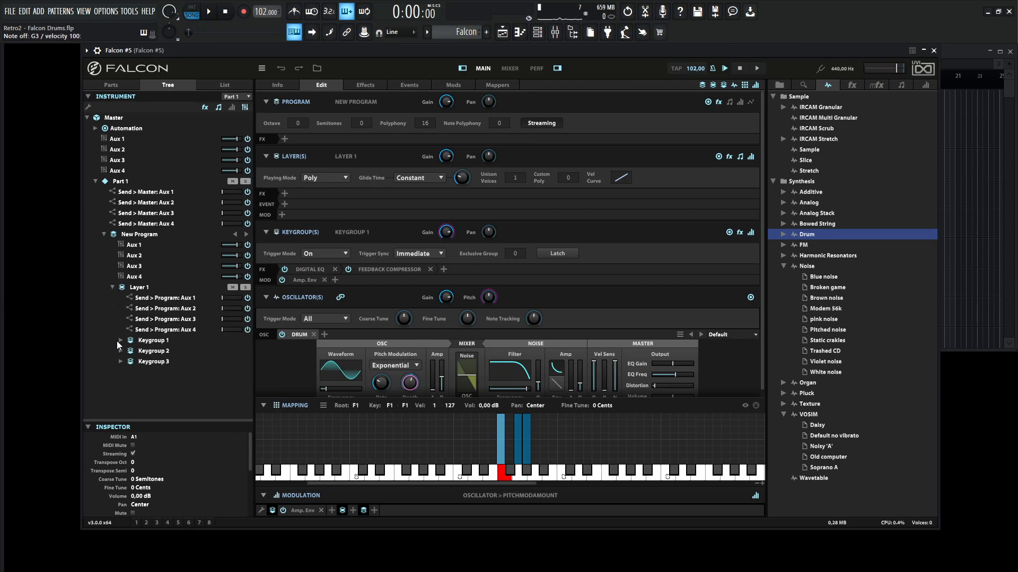
- Rename Keygroup 1 as Kick, Keygroup 2 as Snare and Keygroup 3 as Hat
click(150, 341)
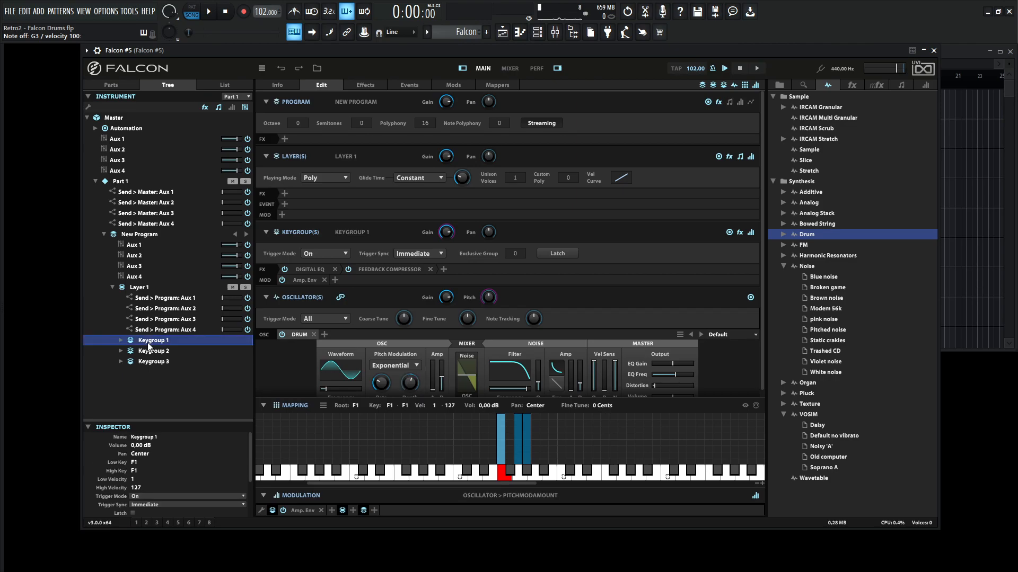
click(149, 438)
text(Kick)
key(Return)
click(151, 351)
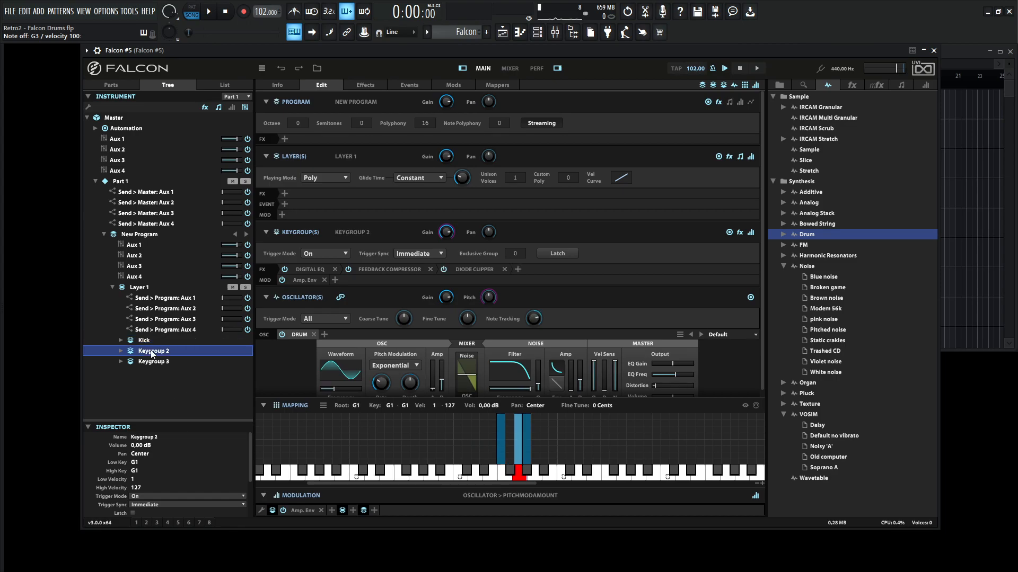
click(154, 435)
text(Snare)
key(Return)
click(154, 362)
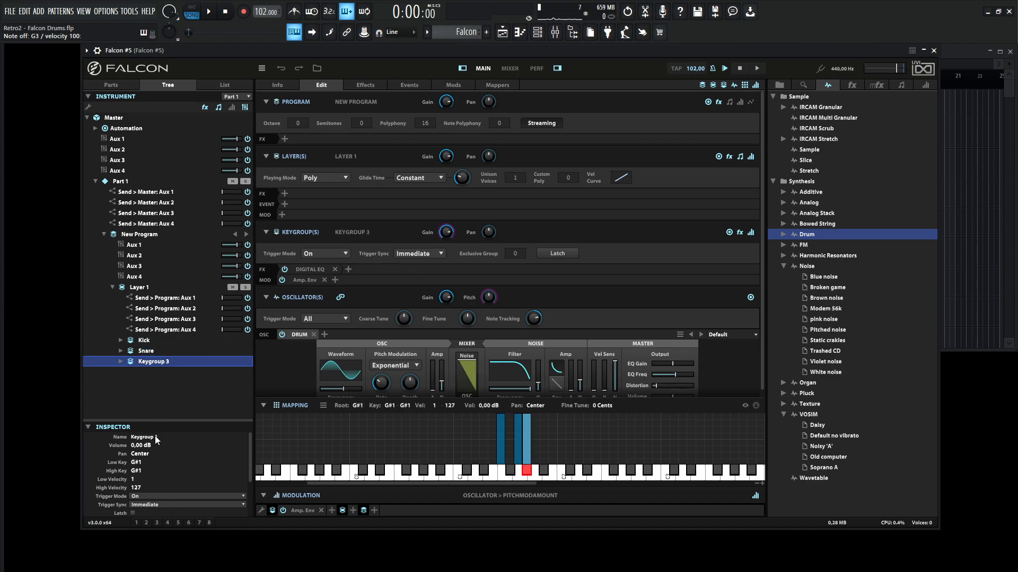
click(155, 435)
text(Hat)
key(Return)
- Select the Snare keygroup and expand it in the instrument tree down to its program sends
click(518, 451)
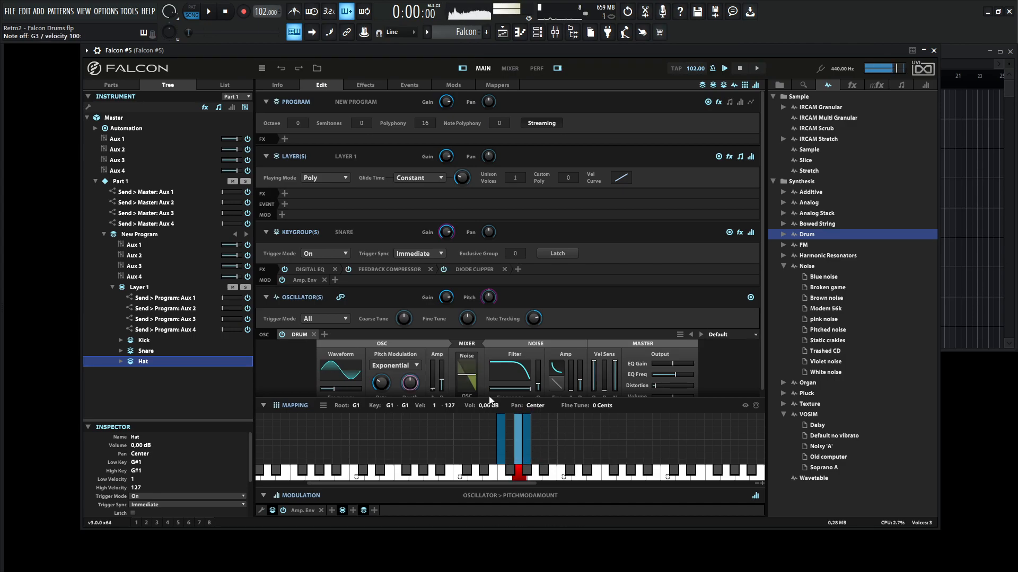
click(121, 351)
click(146, 351)
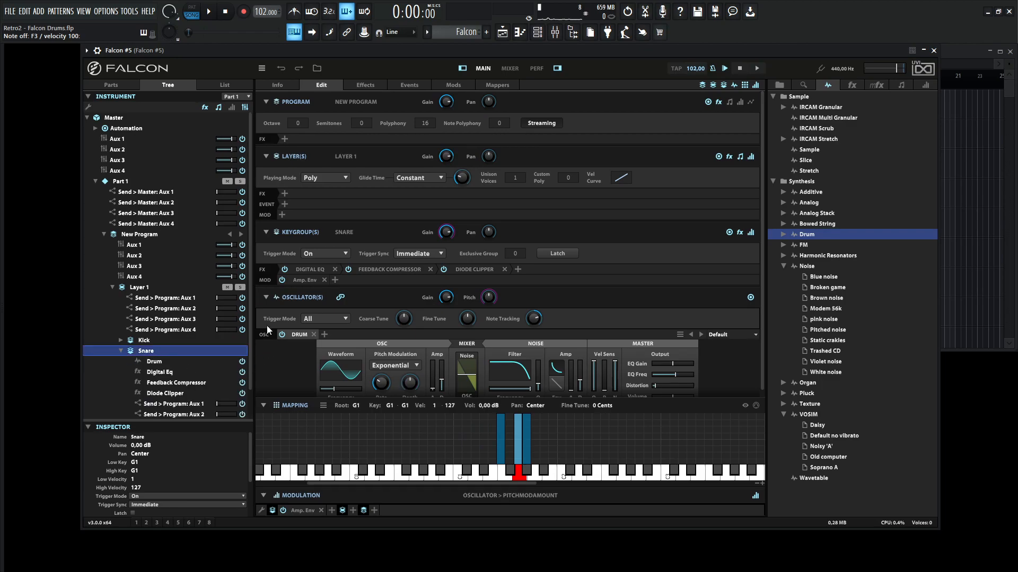
scroll(253, 374, down, 1)
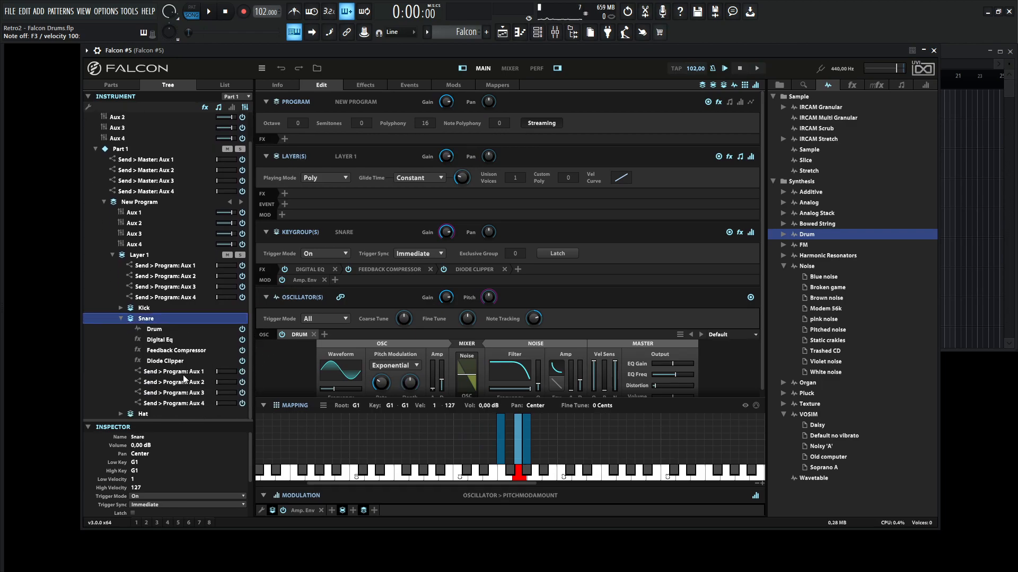
- Add a SparkVerb to the program's Aux 1 and raise the Snare's send level to Aux 1
click(135, 213)
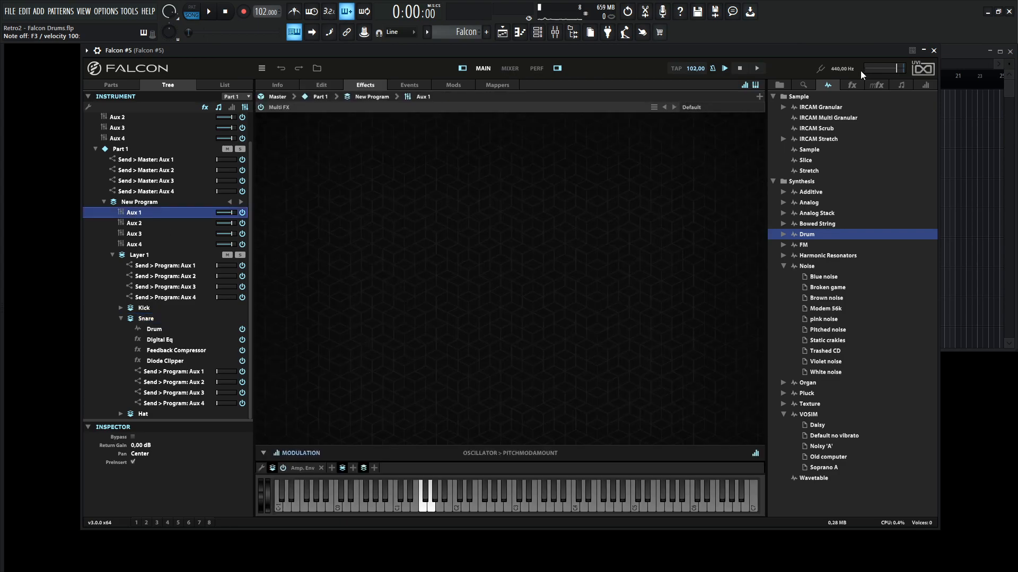
click(856, 84)
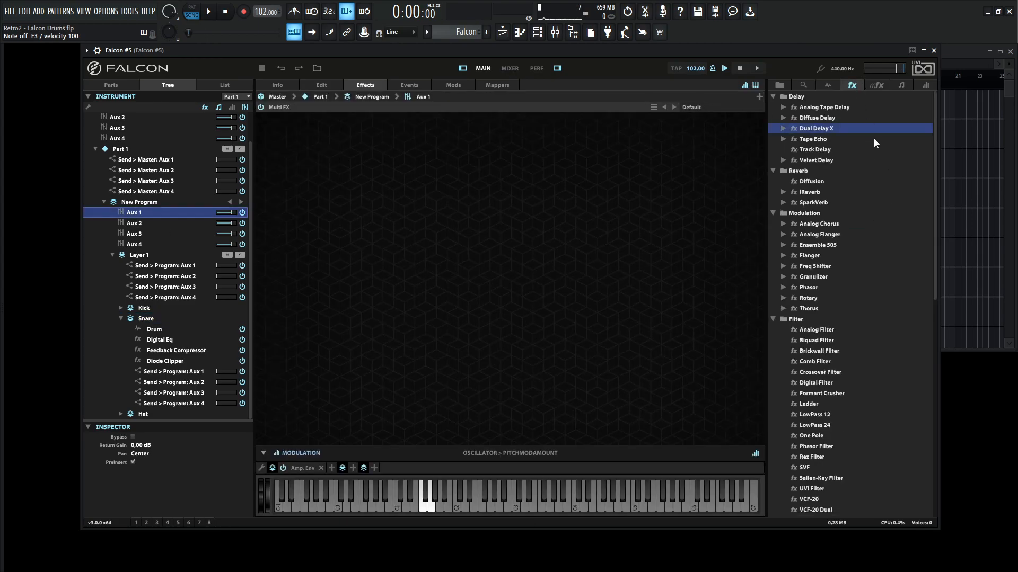
drag(810, 201, 587, 168)
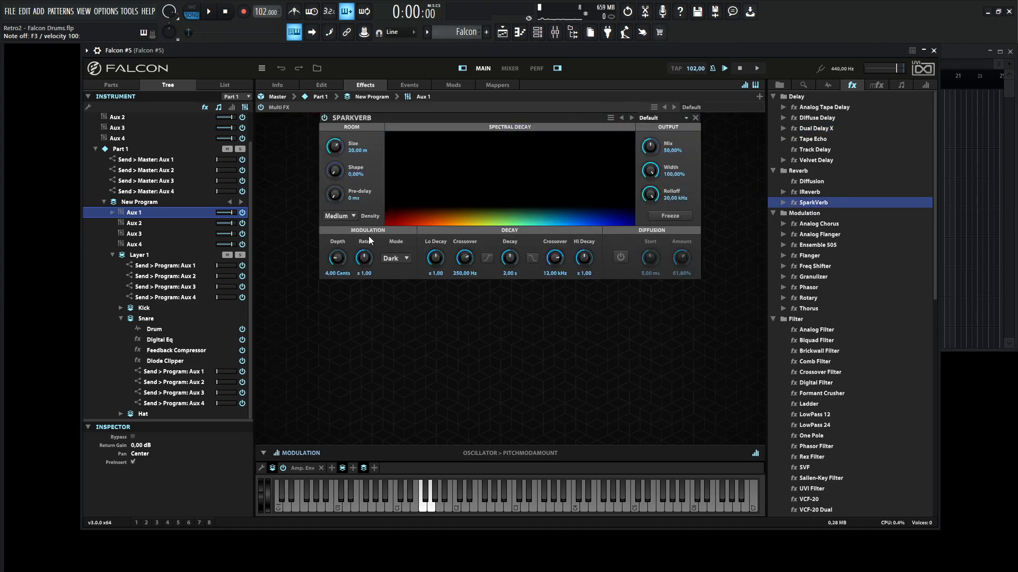
mouse_move(218, 373)
drag(218, 372, 229, 373)
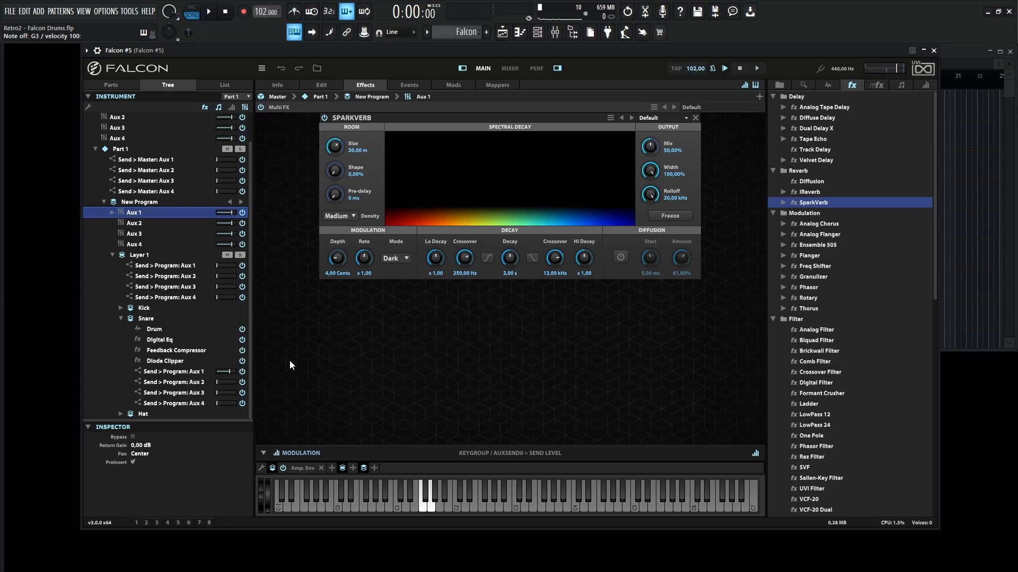
- Play the kick, snare and hat notes repeatedly to audition the kit with the SparkVerb on the snare
key(g)
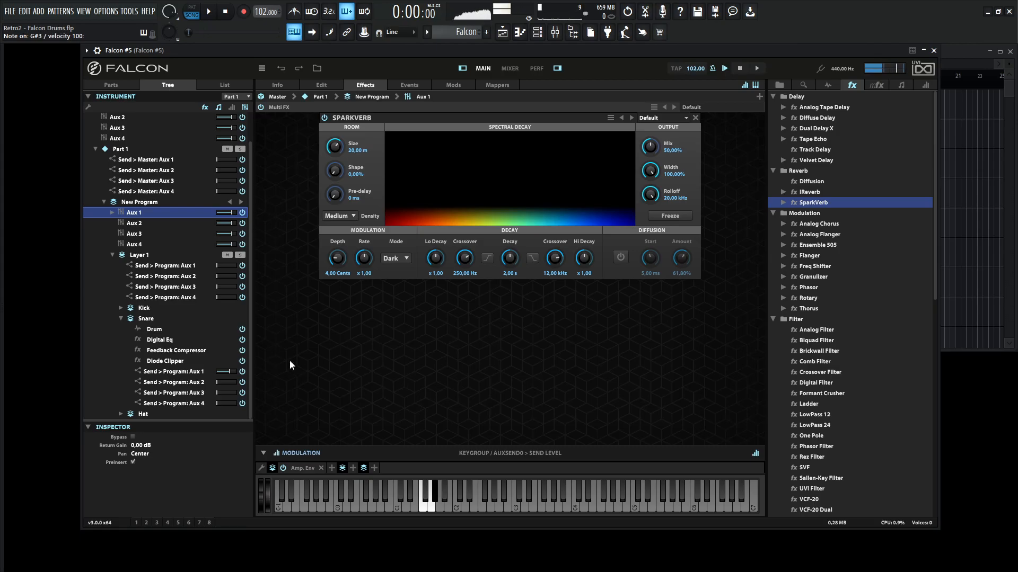
key(v)
key(v)
key(b)
key(v)
key(h)
key(v)
key(b)
key(h)
key(b)
key(h)
key(v)
key(h)
key(b)
key(h)
key(v)
key(b)
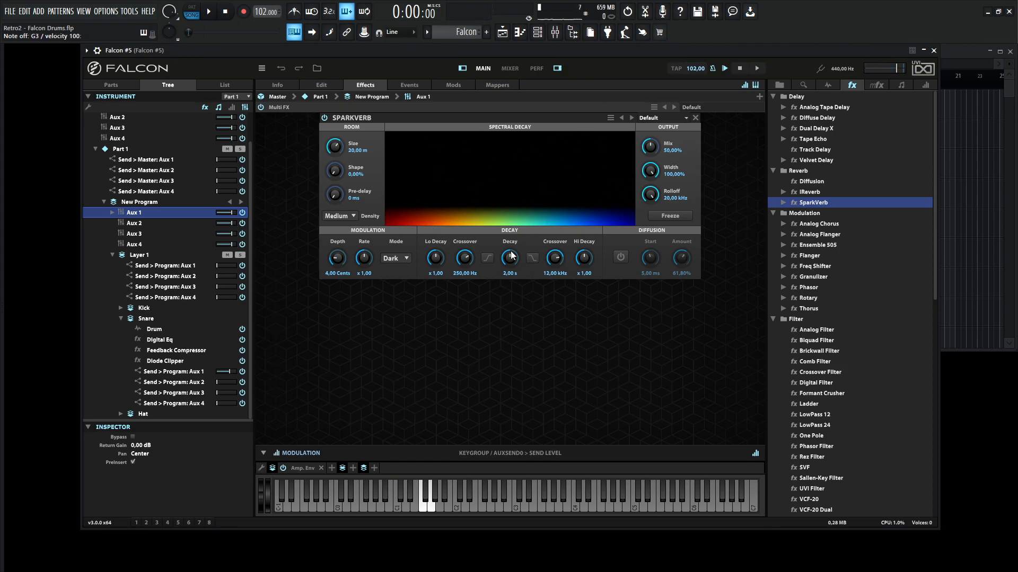
- Set the SparkVerb's Lo Decay to x 1.37 and Hi Decay to x 0.64 while playing the drums
drag(442, 257, 444, 255)
key(h)
key(v)
drag(585, 259, 587, 269)
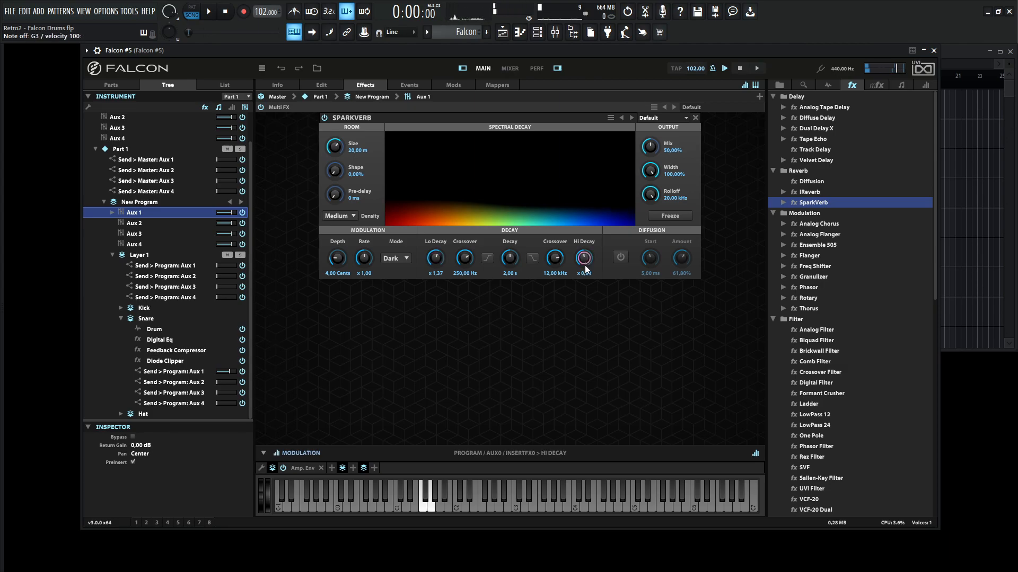
key(b)
key(v)
key(b)
key(b)
- Expand the Hat keygroup in the instrument tree and raise its send level to the program's Aux 1
click(121, 414)
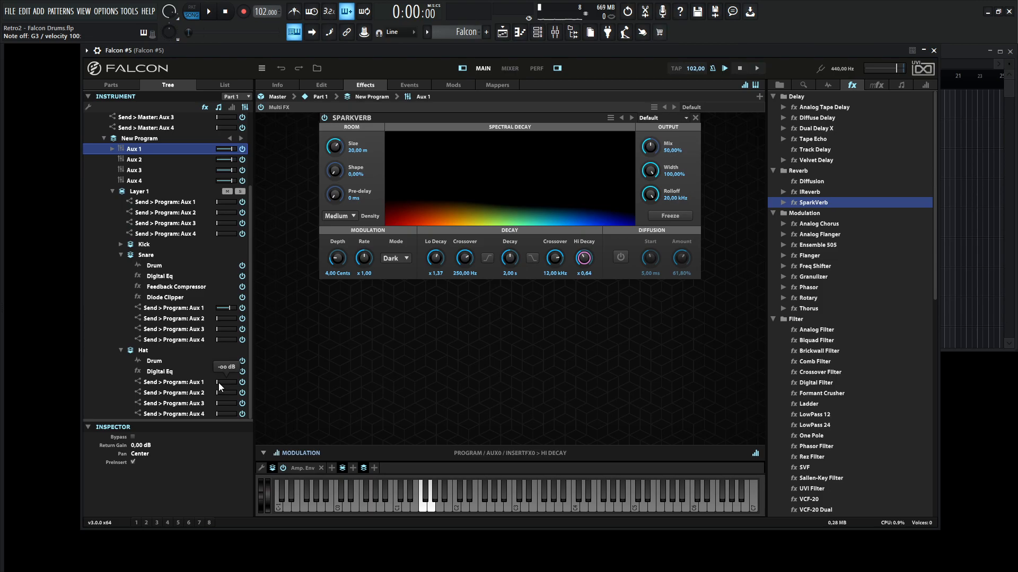
drag(219, 383, 228, 383)
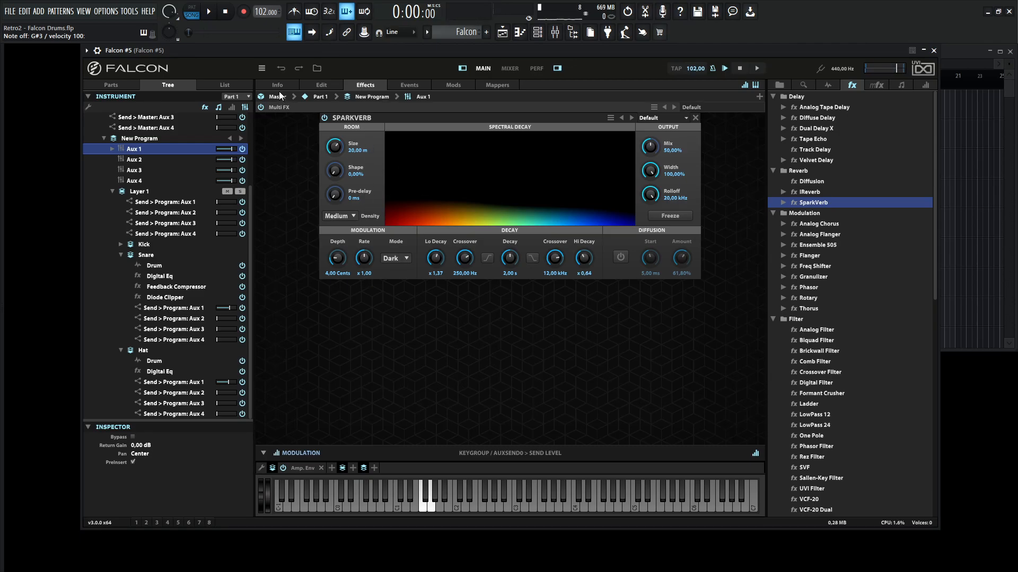
- Show the editing page and review the keygroups' effects by selecting the Kick and Hat zones in the mapping
click(326, 86)
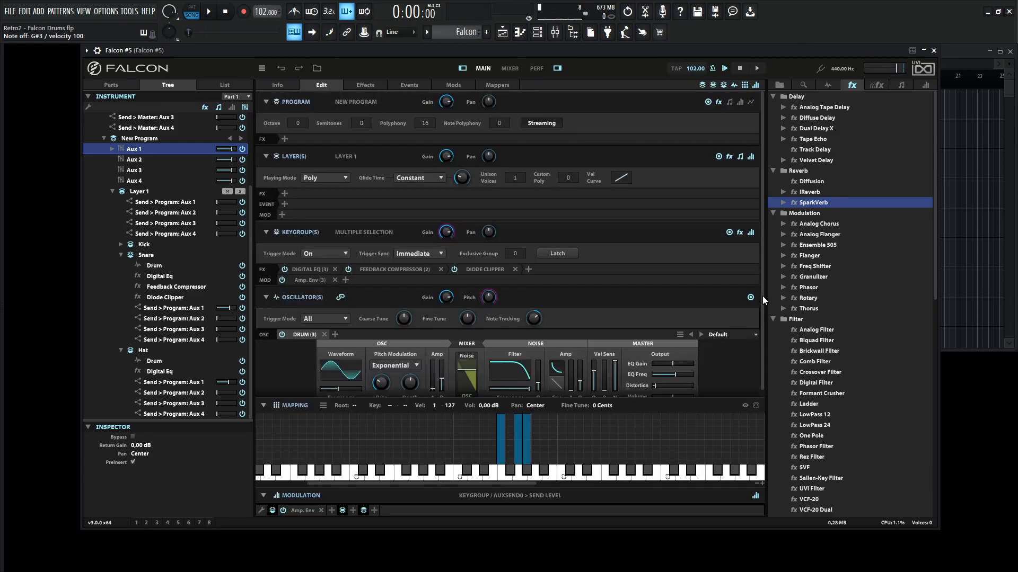
drag(763, 296, 764, 330)
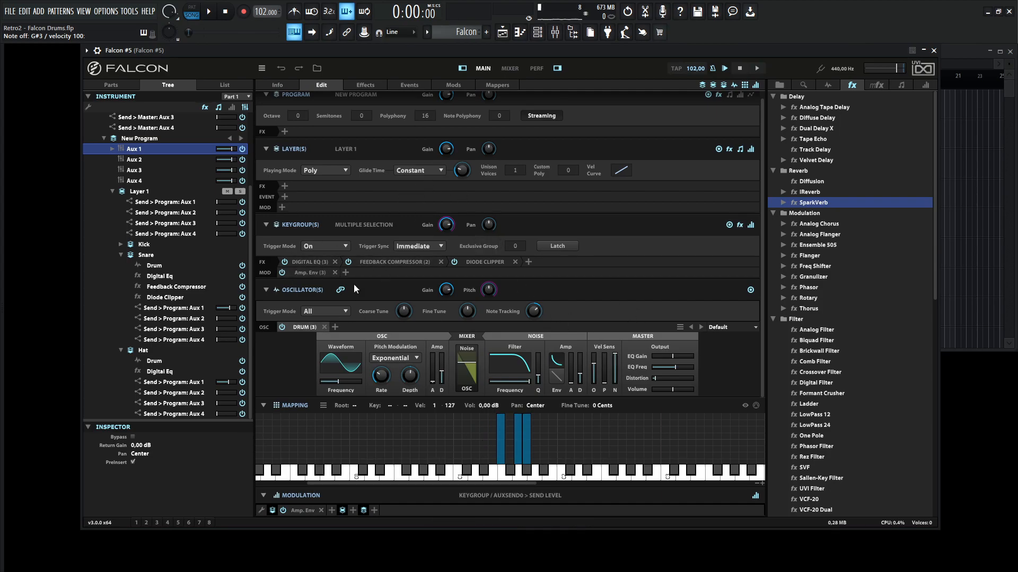
click(500, 451)
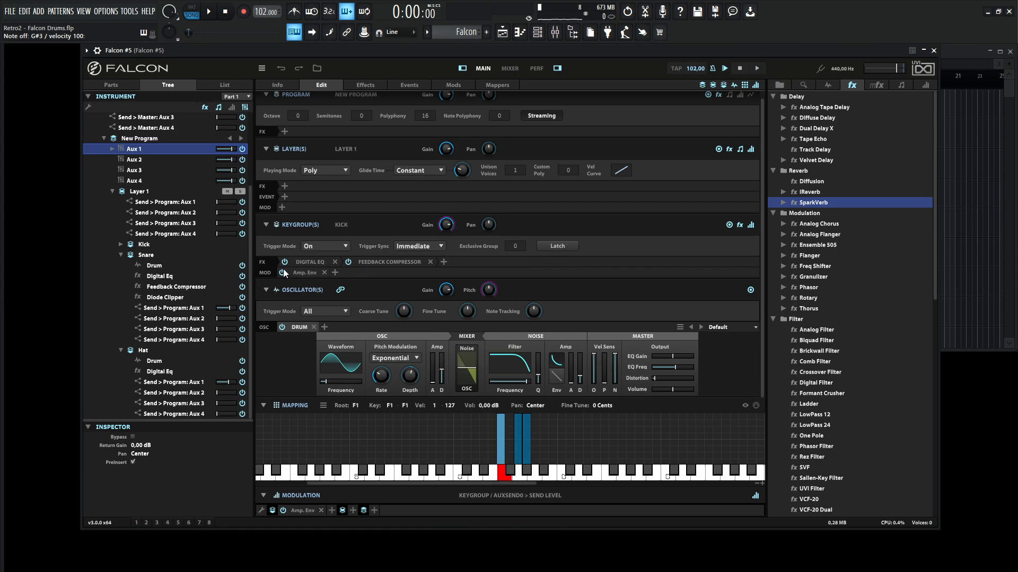
click(517, 445)
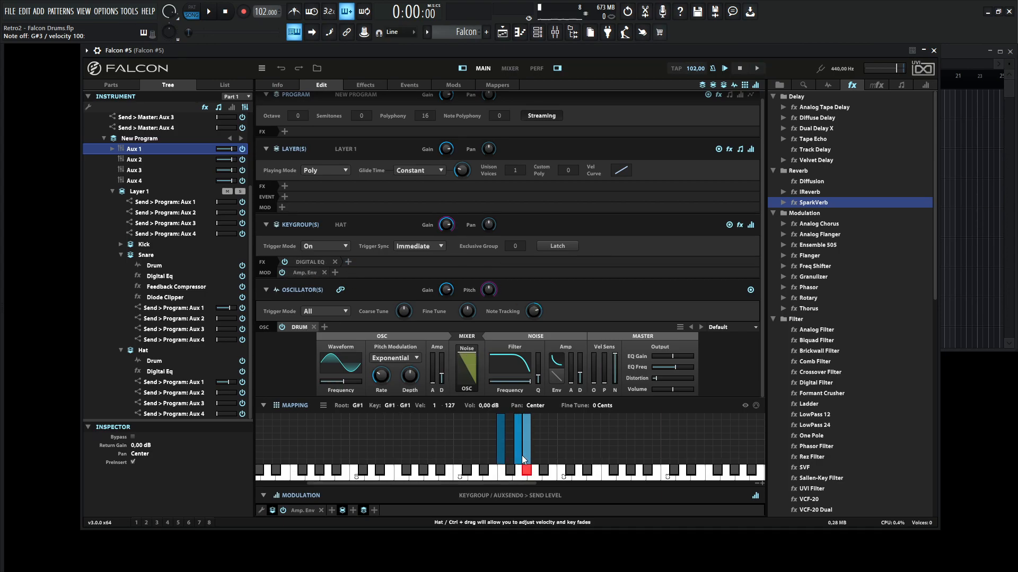
click(527, 446)
drag(761, 310, 763, 202)
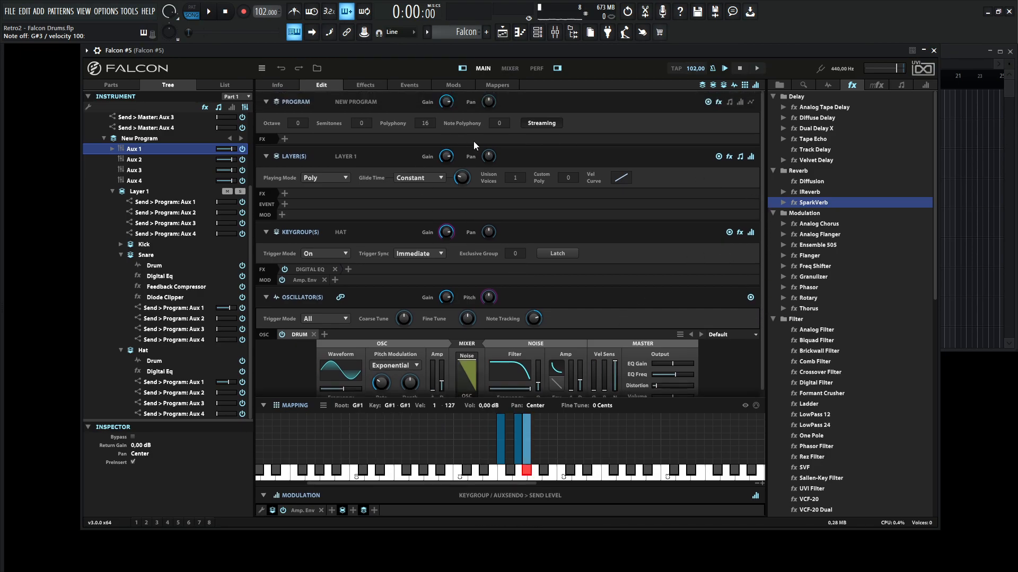
- Show the parts list, add a Diode Clipper to the program's effects and set its Drive to 1.80 dB
click(116, 86)
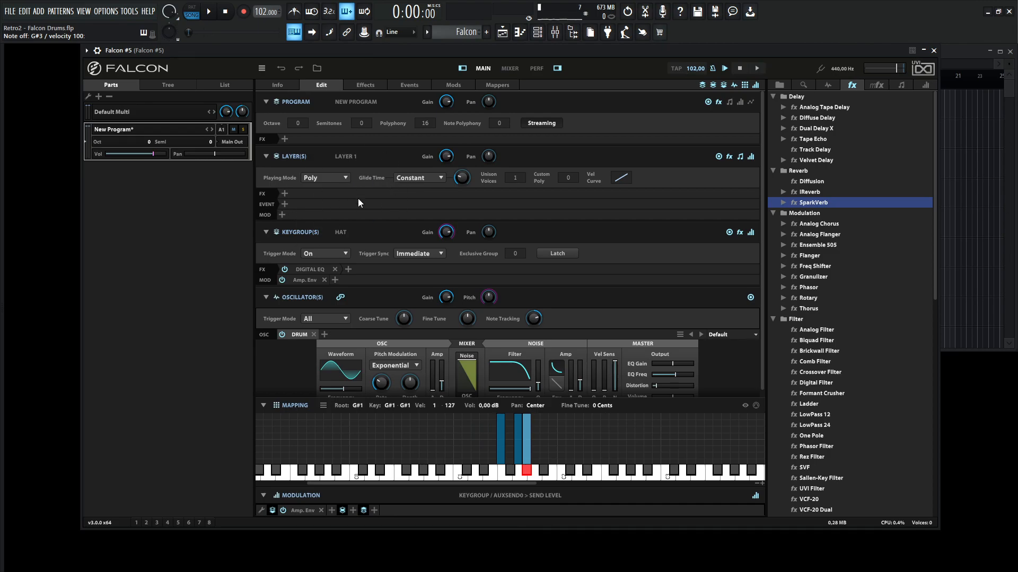
click(288, 193)
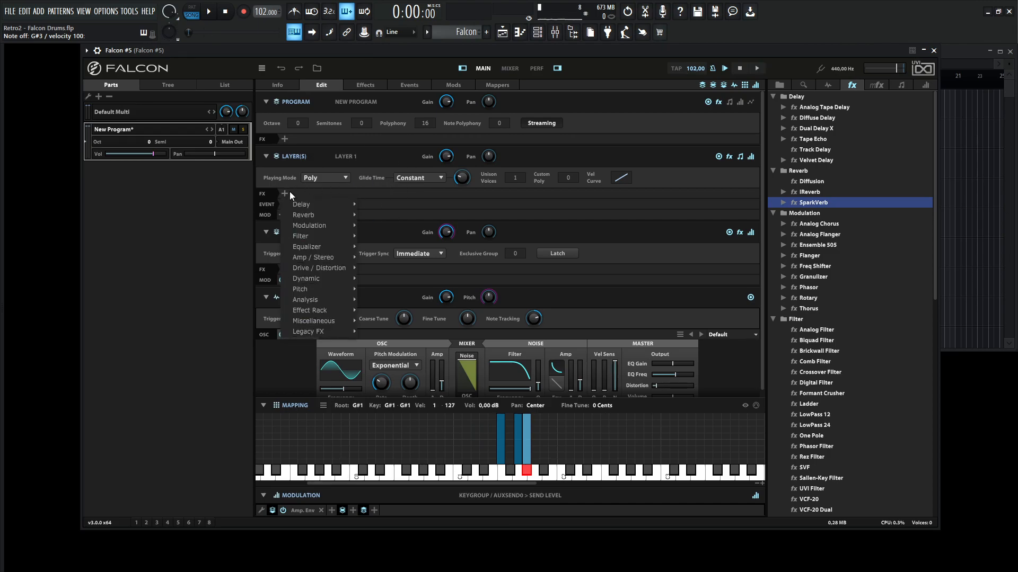
click(366, 54)
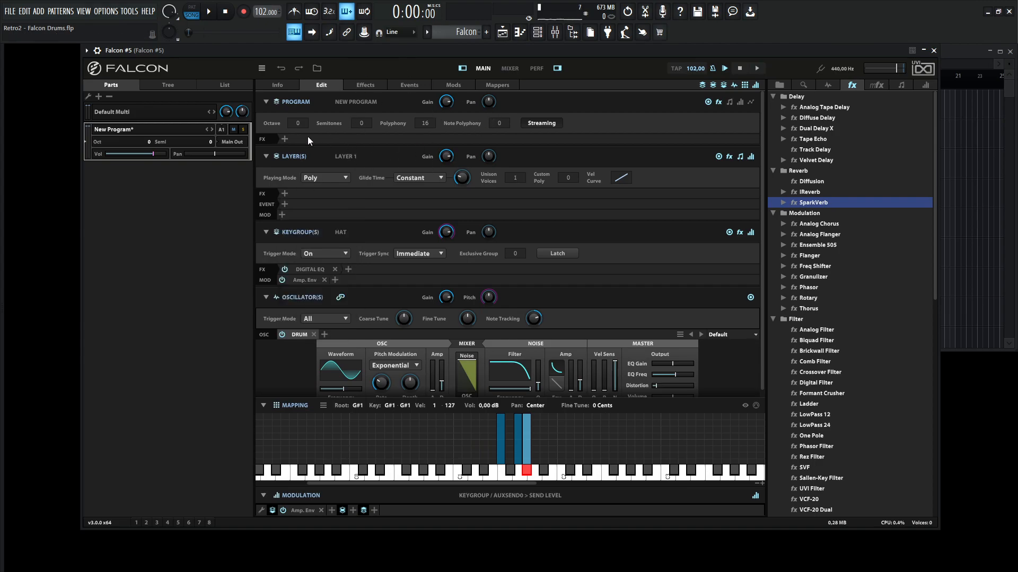
click(285, 139)
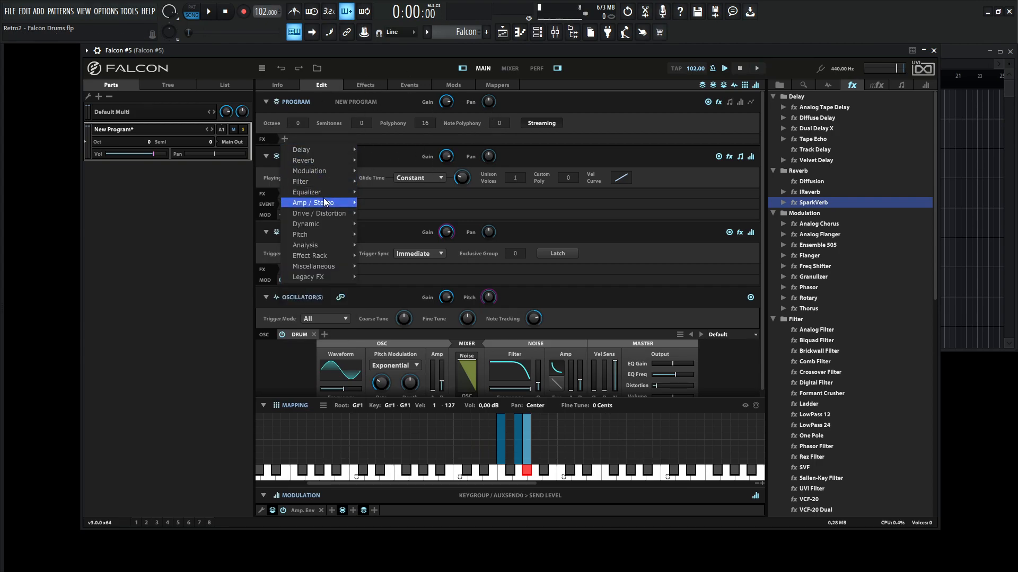
mouse_move(321, 214)
click(405, 223)
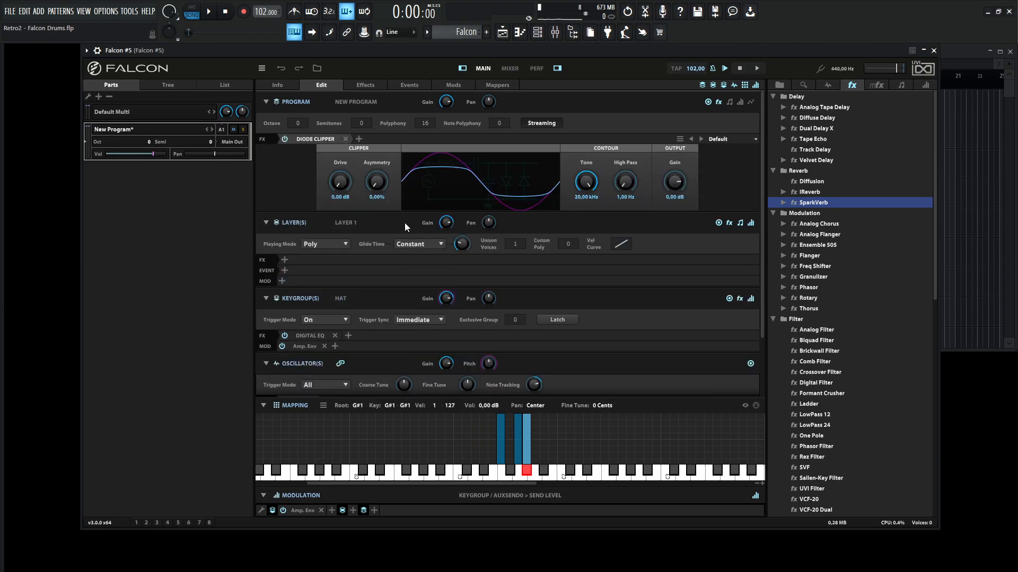
drag(346, 185, 344, 181)
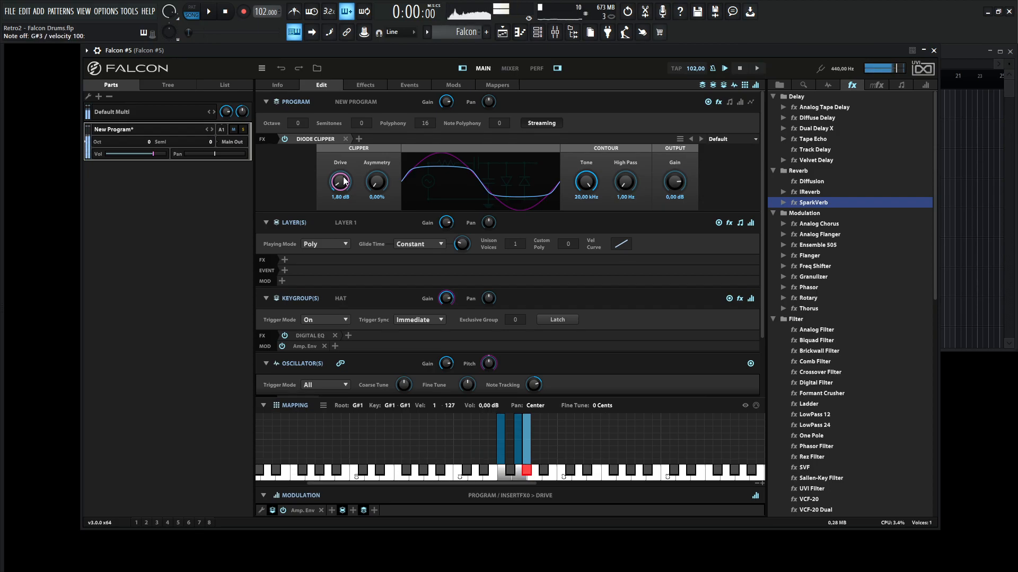
- Add a Maximizer after the Diode Clipper in the program's effects and try its Threshold control
click(359, 140)
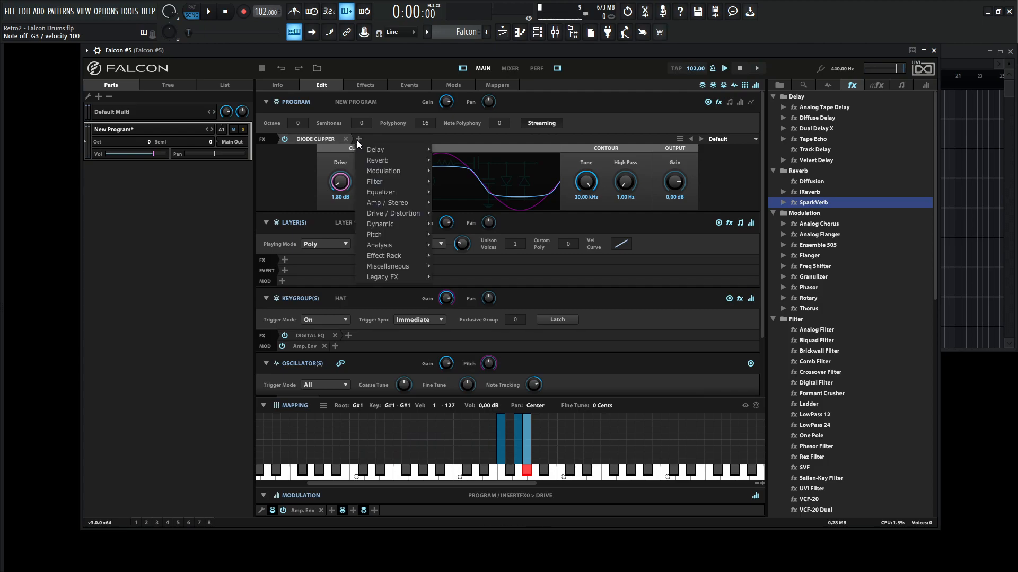
mouse_move(377, 226)
click(450, 279)
drag(339, 167, 343, 159)
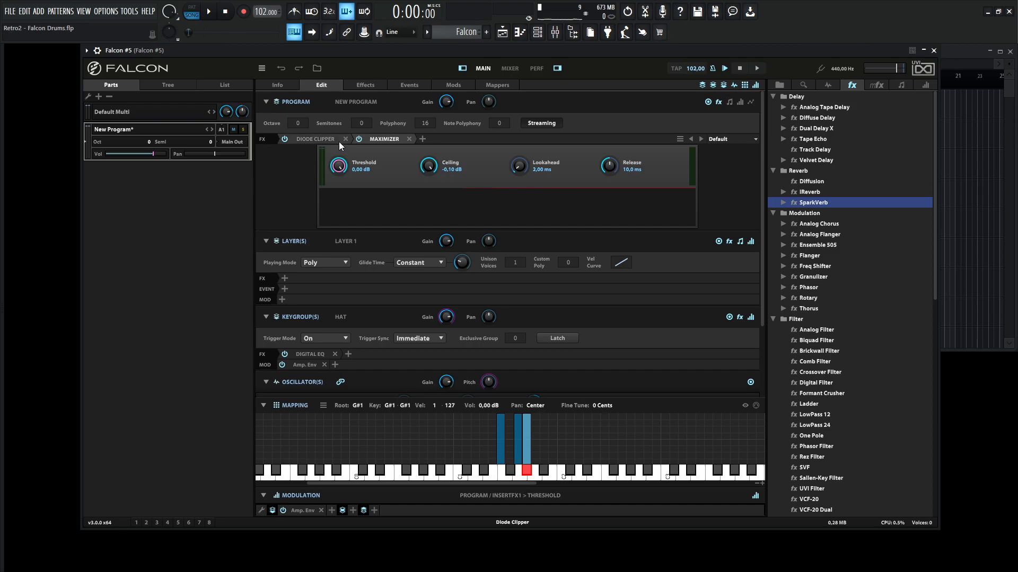
- Play the kick, snare and hat to audition the whole kit through the Diode Clipper and Maximizer
key(v)
key(h)
key(b)
key(v)
key(h)
key(b)
key(v)
key(h)
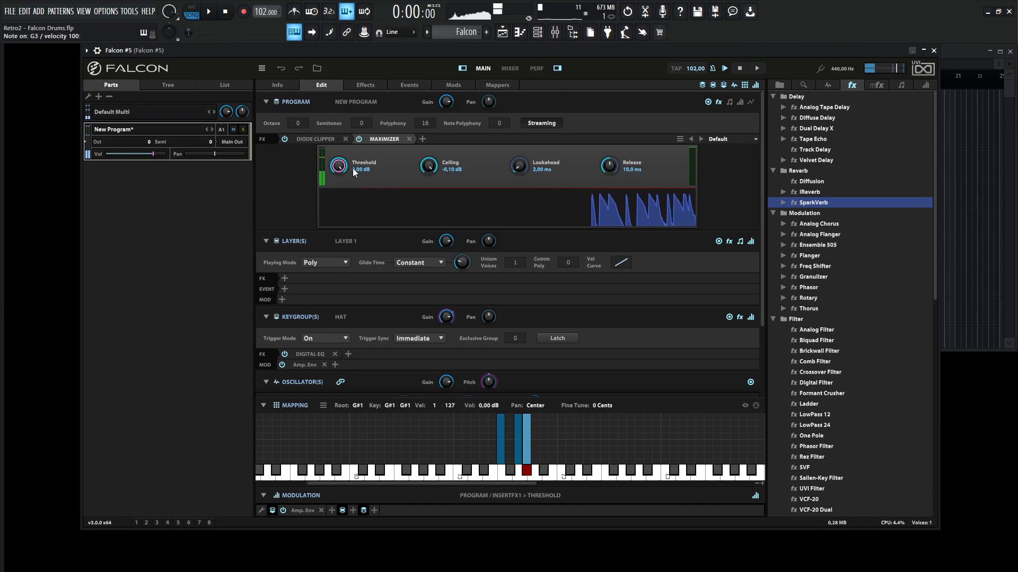
- Create a new empty pattern and open its piano roll for Falcon #5
key(F7)
key(F7)
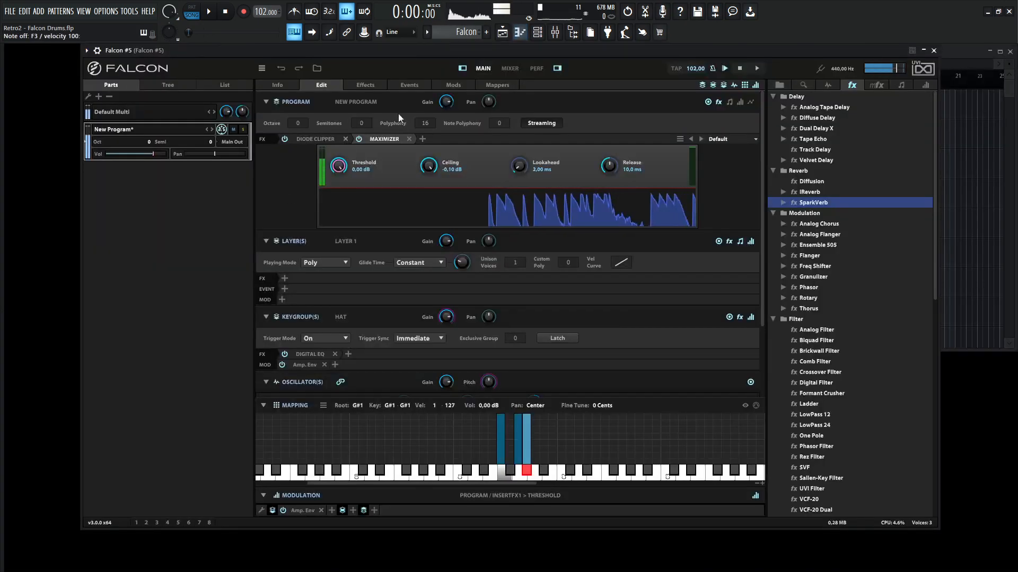
click(486, 32)
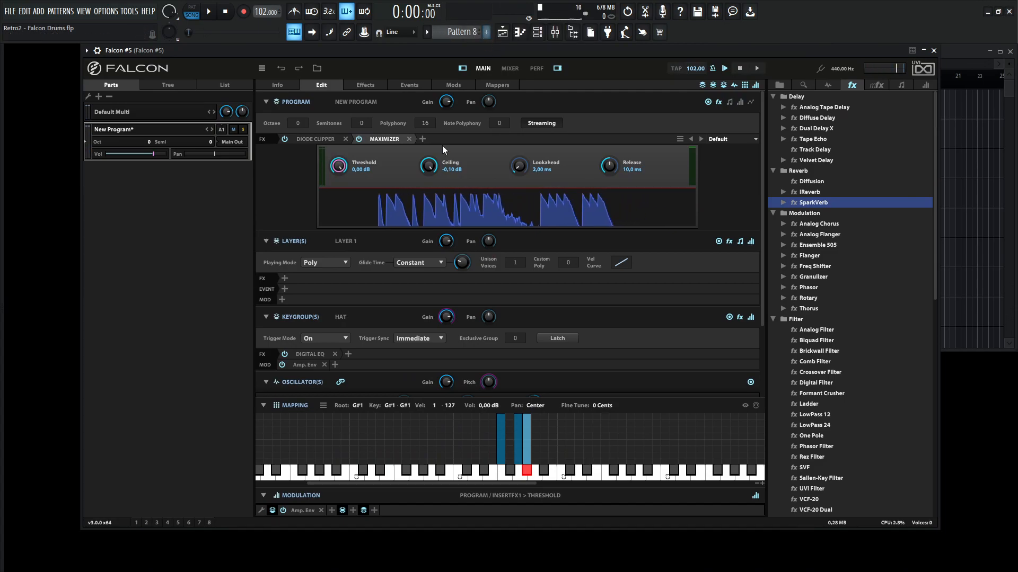
key(F7)
- Place an F3 kick note on each of the four beats of bar 1 and play it in pattern mode
click(58, 258)
click(106, 258)
click(149, 258)
click(200, 258)
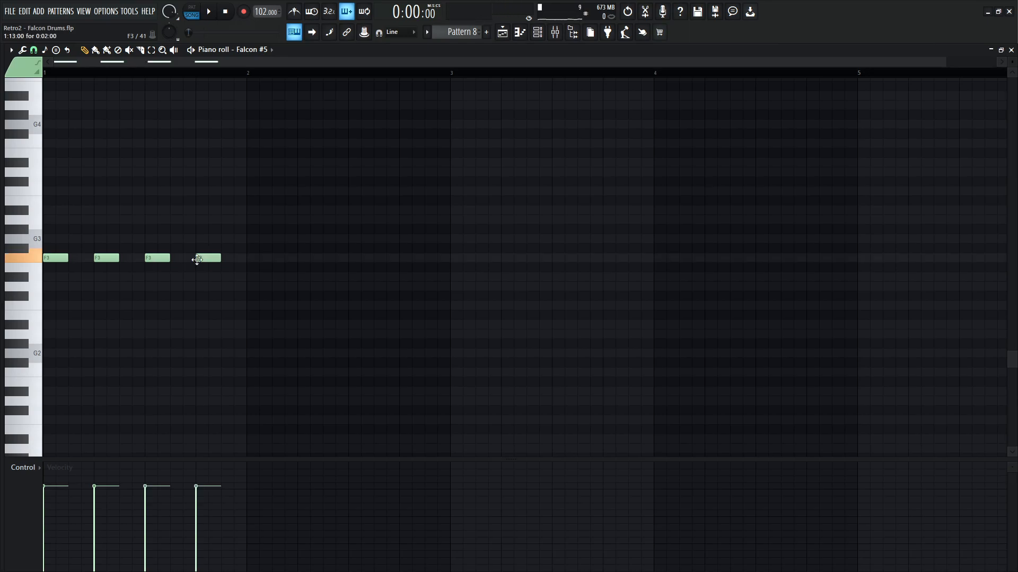
click(194, 18)
key(space)
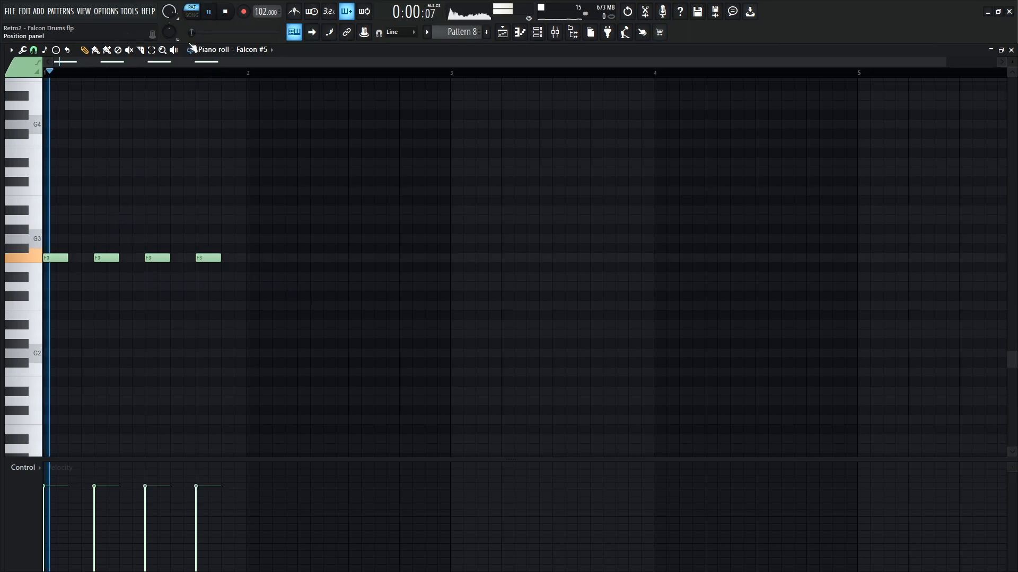
key(space)
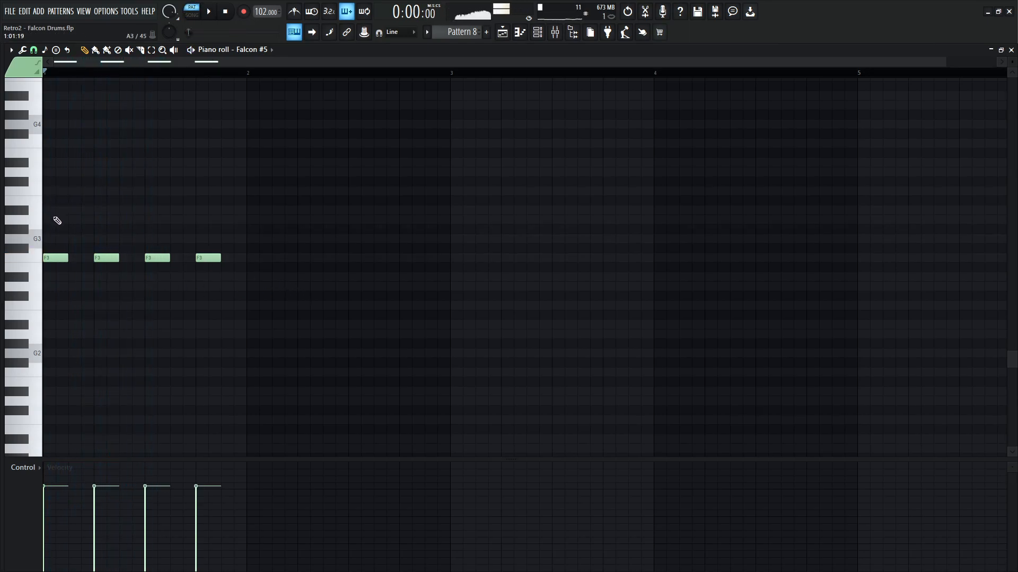
- Paint a row of sixteenth-note G#3 hats across bar 1 and play the pattern
click(55, 230)
click(95, 49)
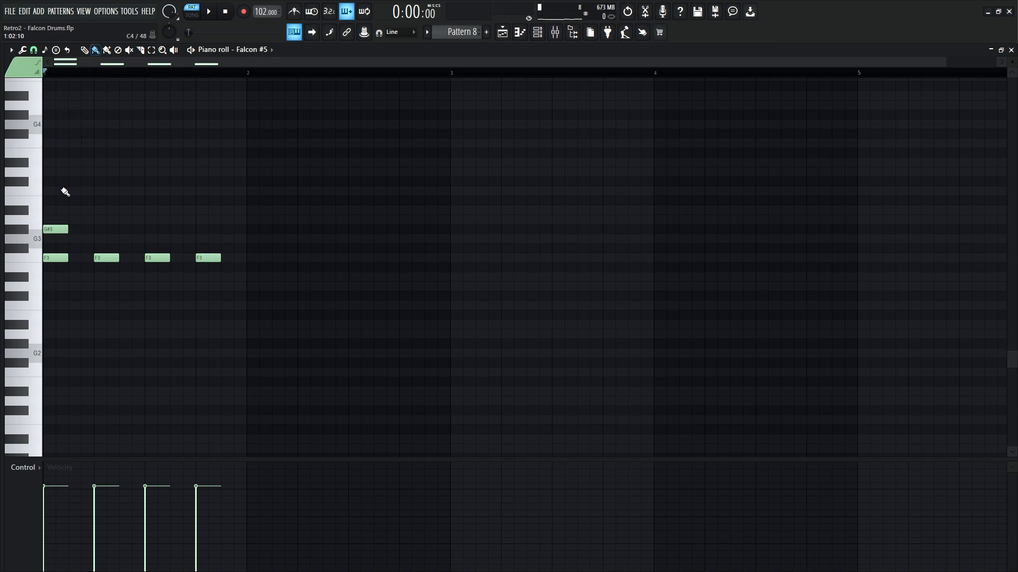
drag(55, 228, 254, 230)
key(space)
key(space)
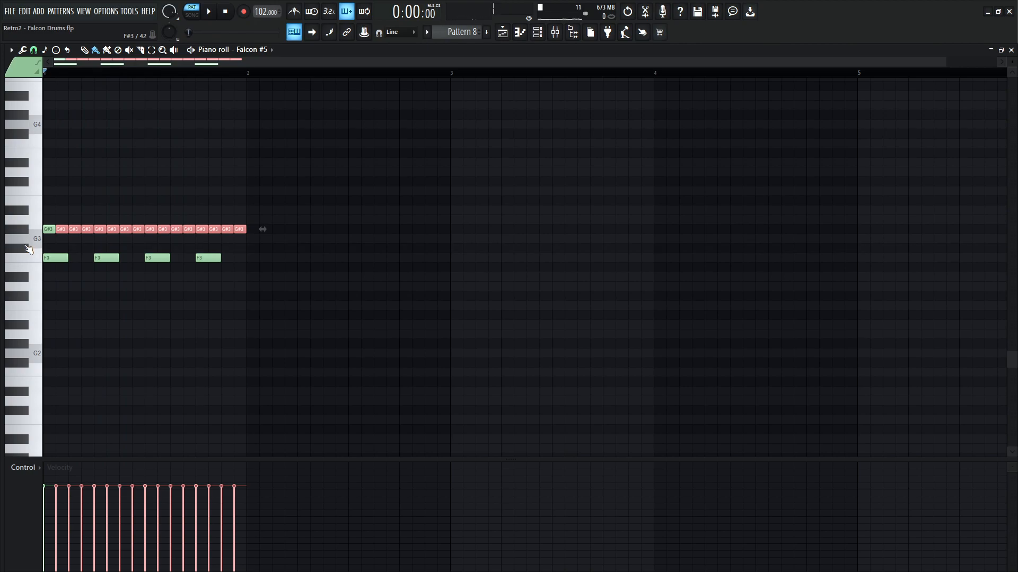
- Add G3 snare notes on beats 2 and 4 of bar 1 and play the beat
click(100, 247)
right_click(100, 248)
click(101, 247)
drag(100, 247, 100, 238)
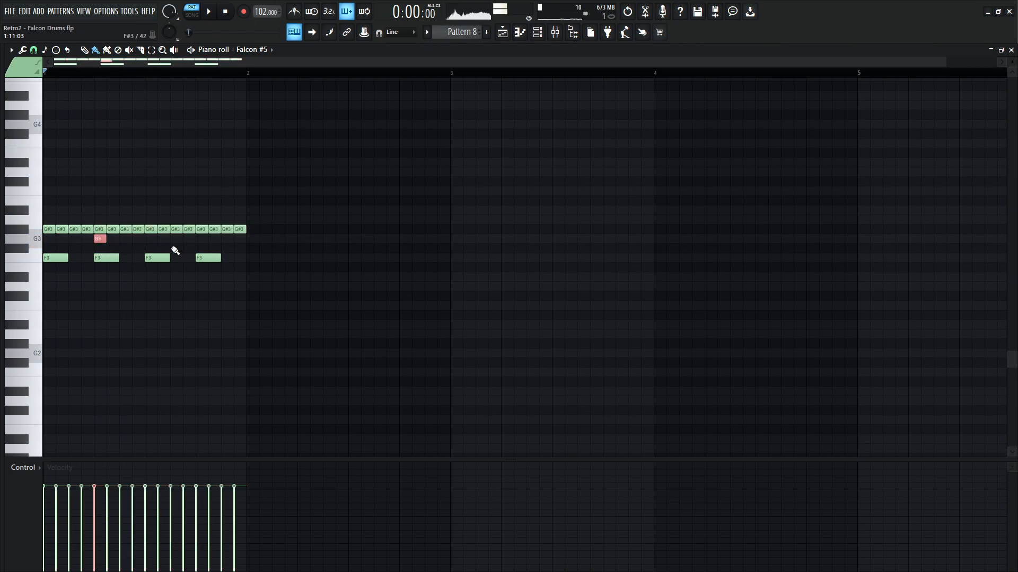
key(space)
click(202, 247)
drag(202, 248, 202, 239)
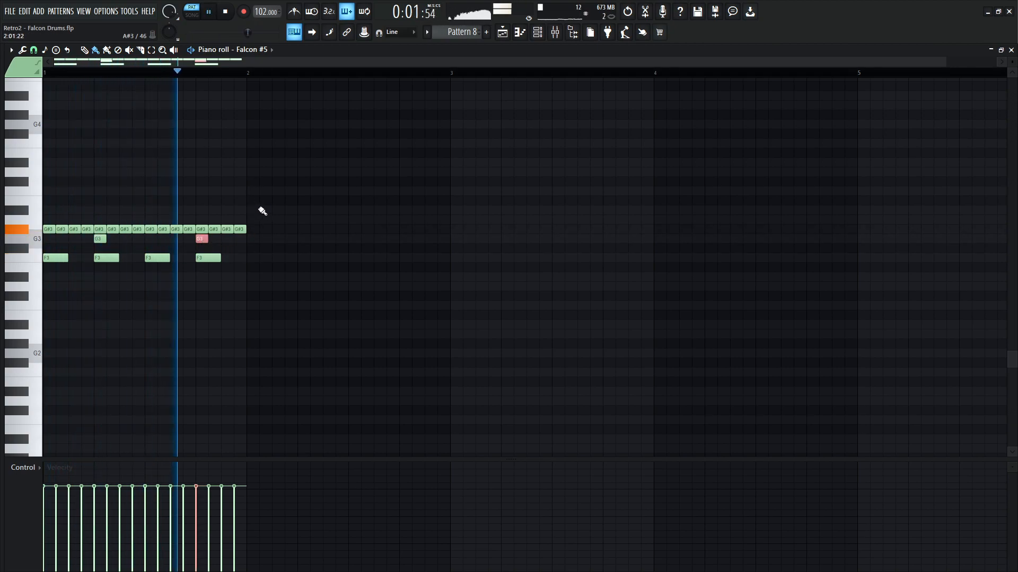
key(space)
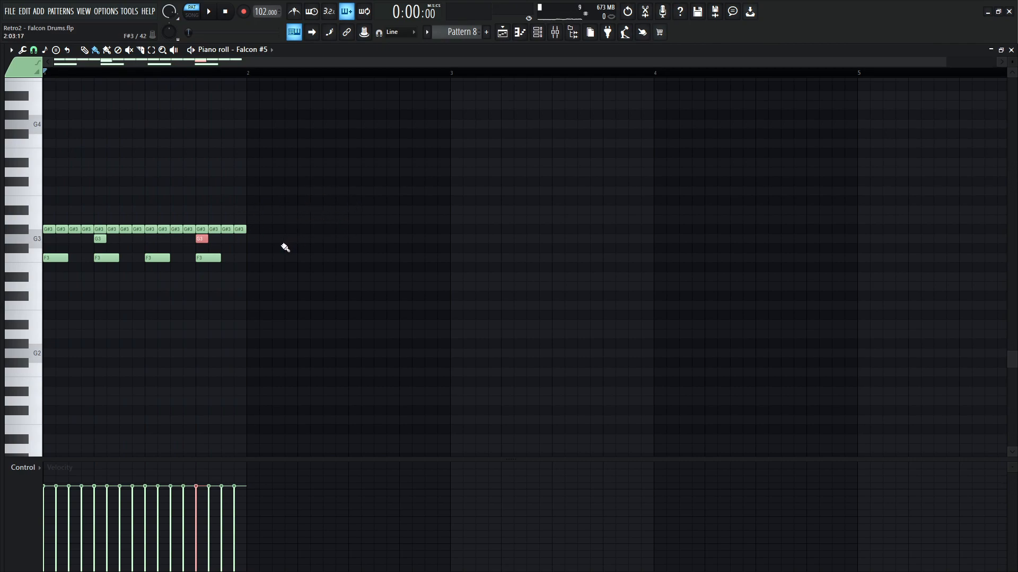
- Select all the G#3 hat notes, slightly vary and lower their velocities across the bar, and play the pattern
drag(295, 185, 50, 183)
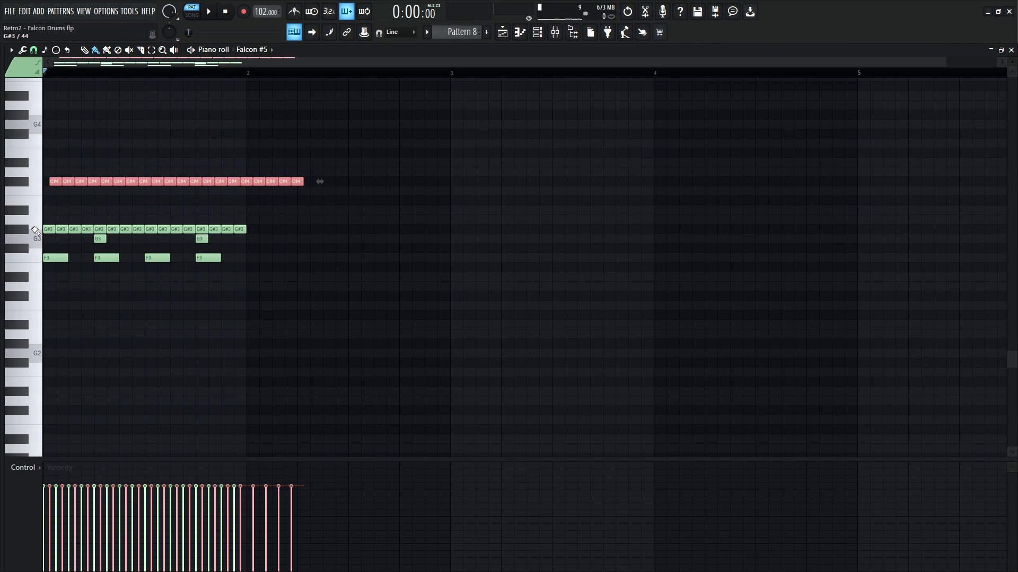
key(ctrl+z)
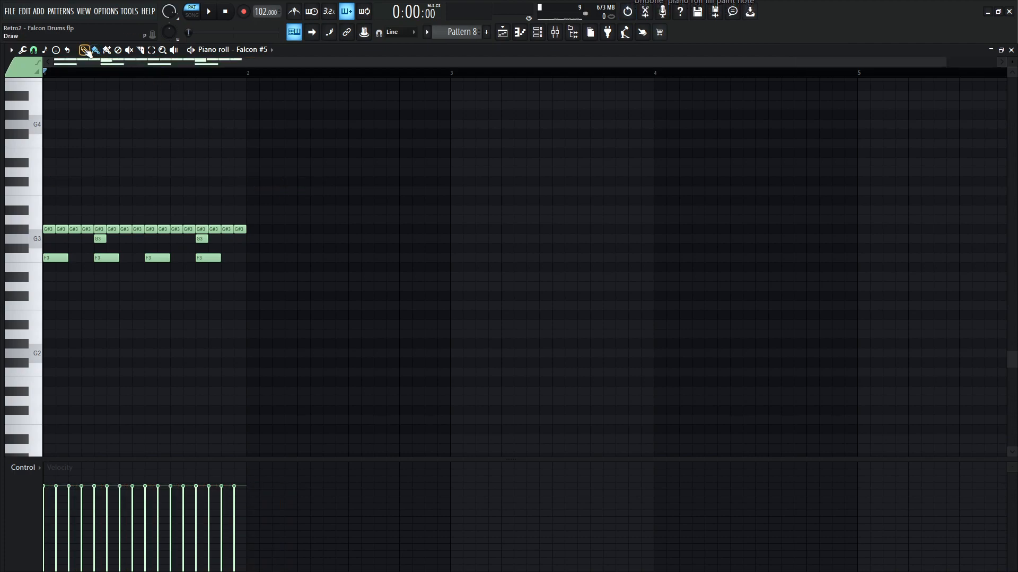
mouse_move(295, 169)
mouse_down()
mouse_move(36, 214)
mouse_move(36, 231)
mouse_up()
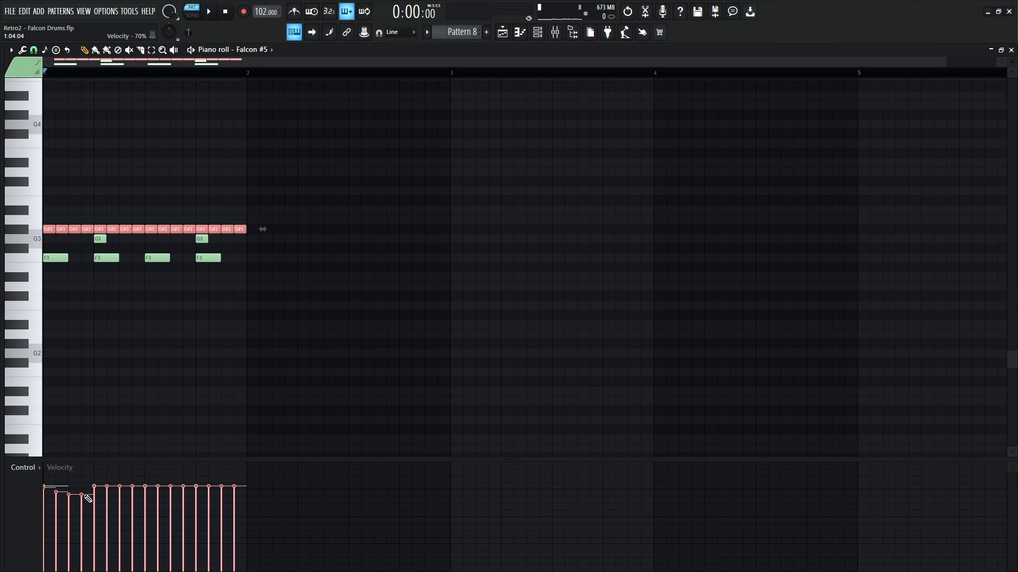
drag(126, 494, 237, 490)
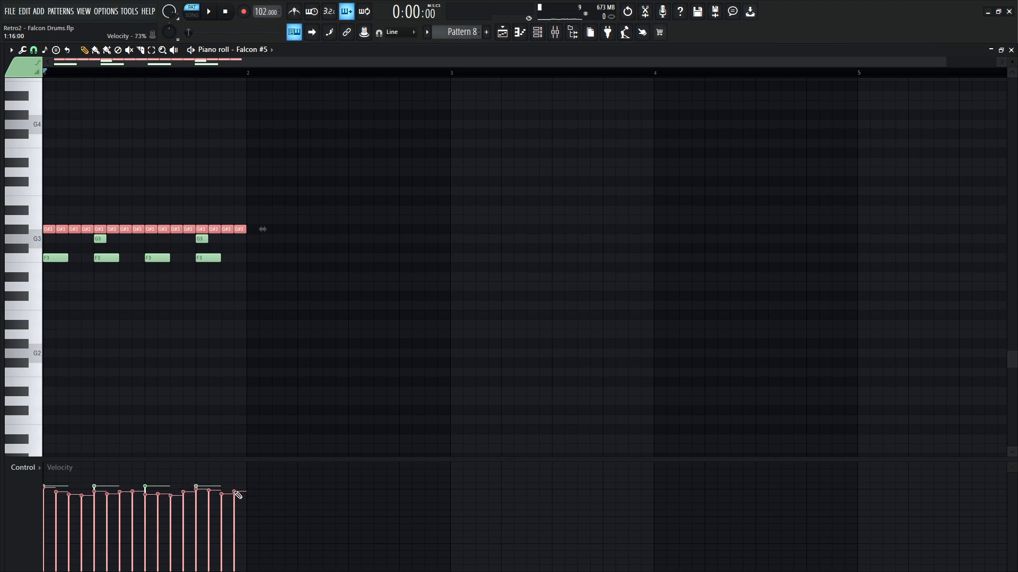
key(space)
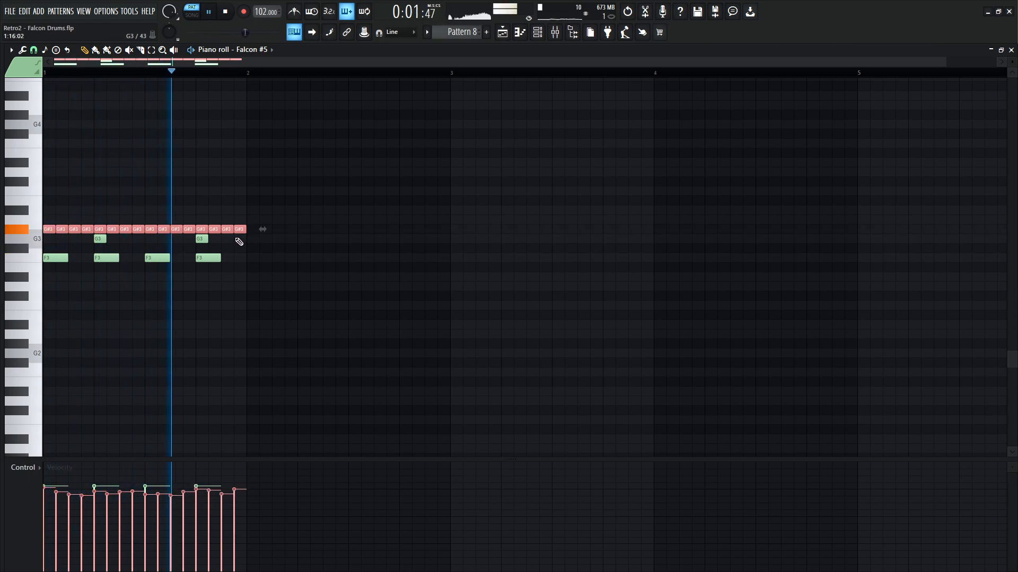
key(space)
- Select the four F3 kick notes and raise their velocity above the hats and snares
drag(243, 279, 47, 260)
scroll(249, 266, up, 5)
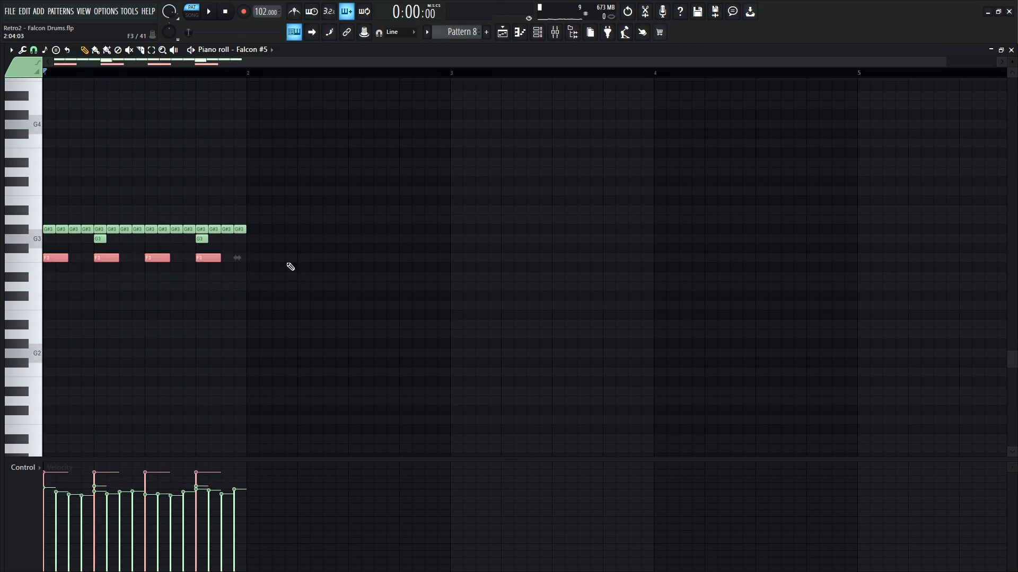
- Play the pattern, select the two G3 snare notes and raise their velocity slightly, playing the beat to check it
scroll(292, 265, up, 2)
key(space)
scroll(292, 259, down, 2)
key(space)
drag(249, 240, 73, 245)
key(space)
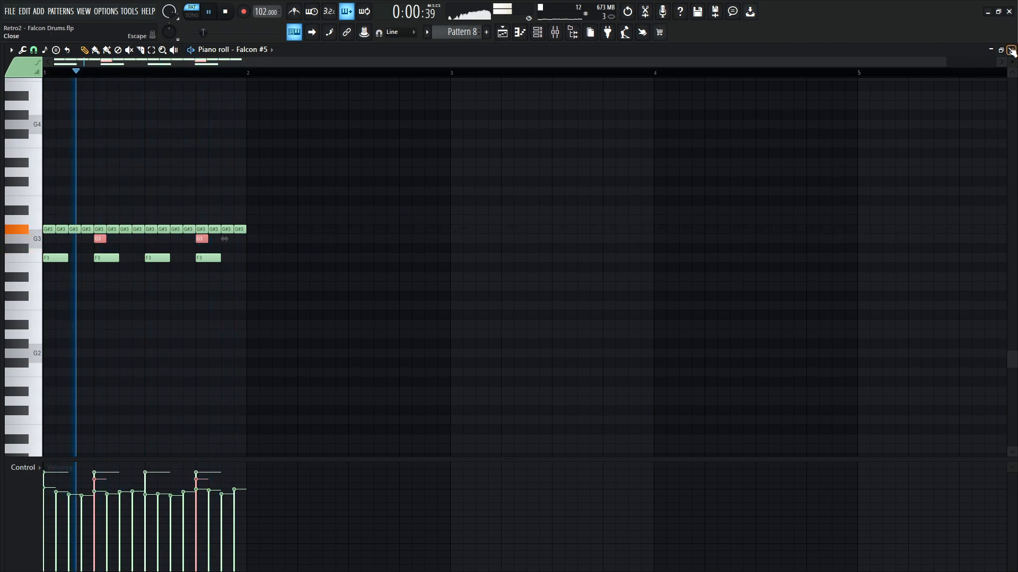
- Close the piano roll, select the kick keygroup and adjust its drum oscillator's noise mix and output volume while playing the beat
click(1011, 50)
key(space)
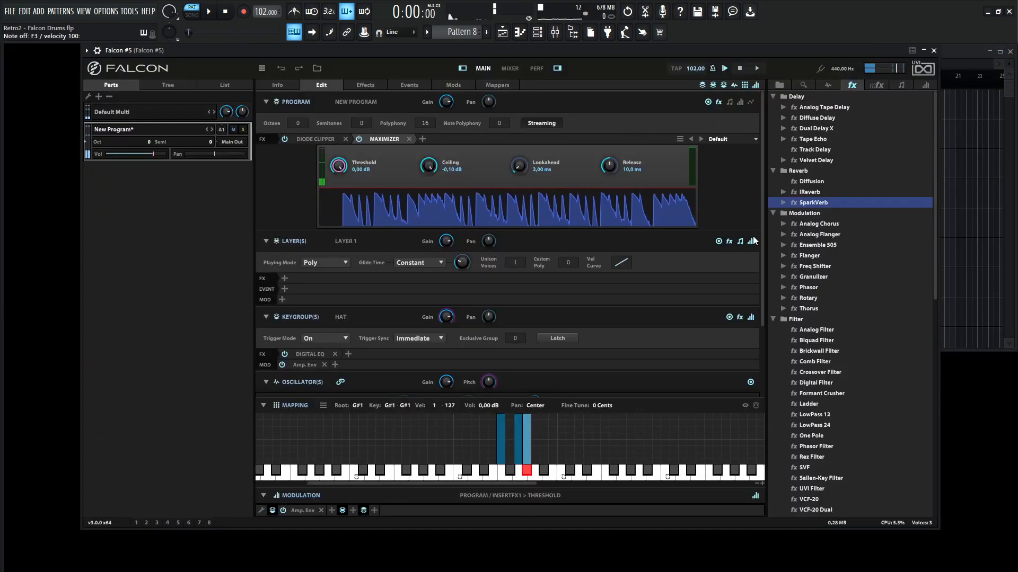
drag(762, 232, 755, 361)
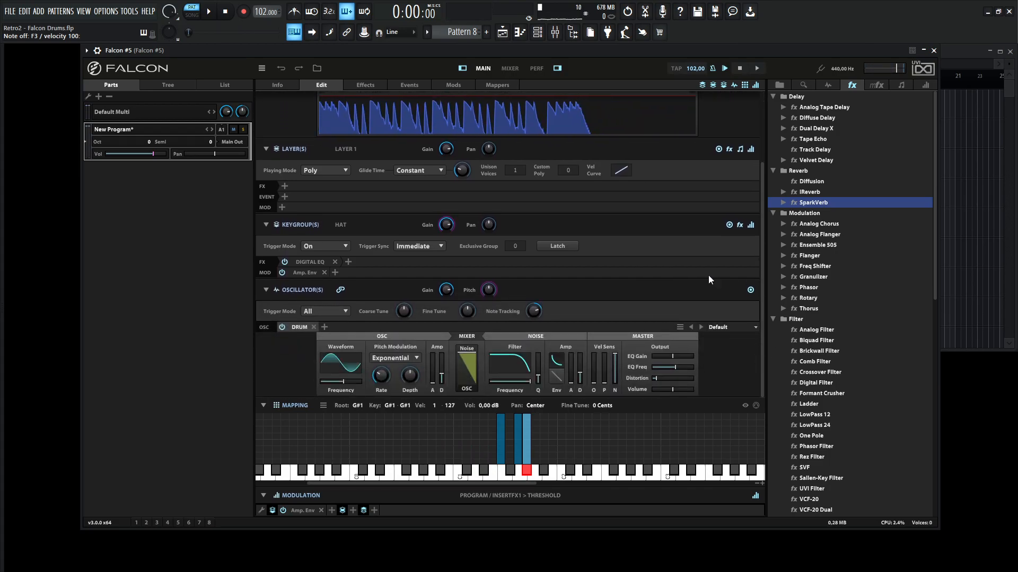
click(500, 454)
key(space)
click(474, 369)
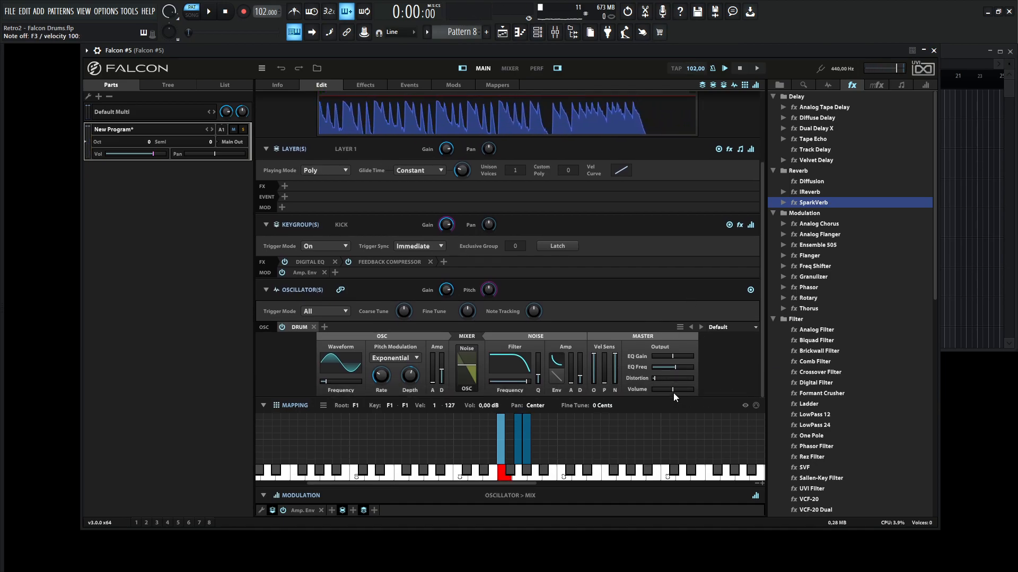
key(space)
drag(672, 391, 673, 391)
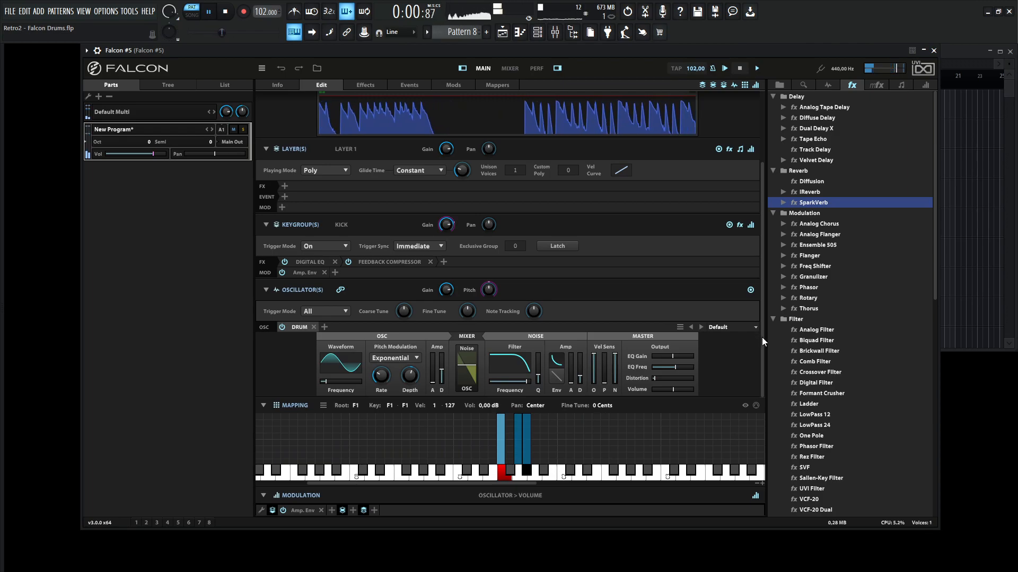
- Raise the kick keygroup's gain to 1.05 dB and play the beat
scroll(762, 337, up, 1)
key(space)
click(446, 245)
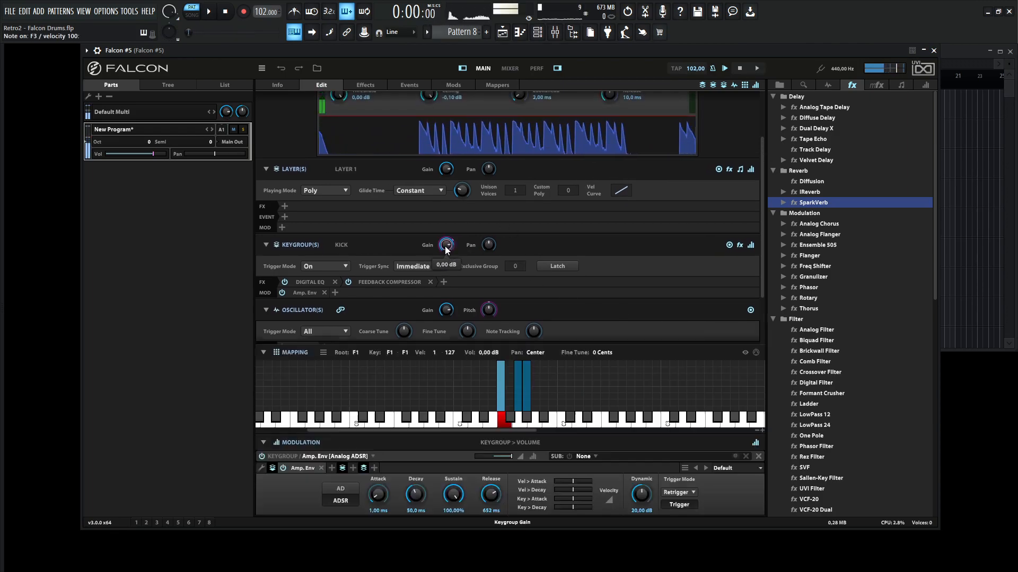
key(space)
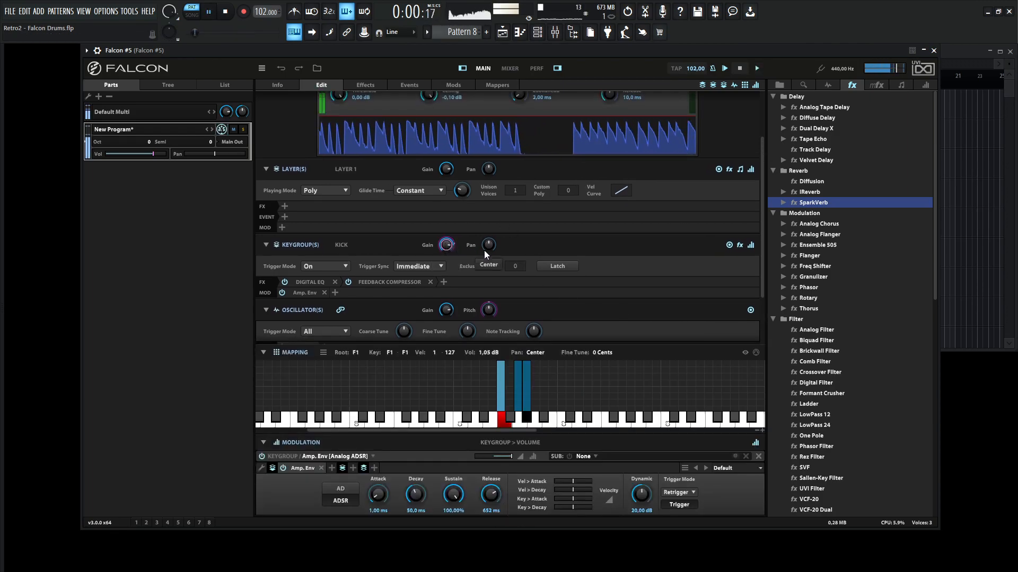
scroll(762, 257, up, 2)
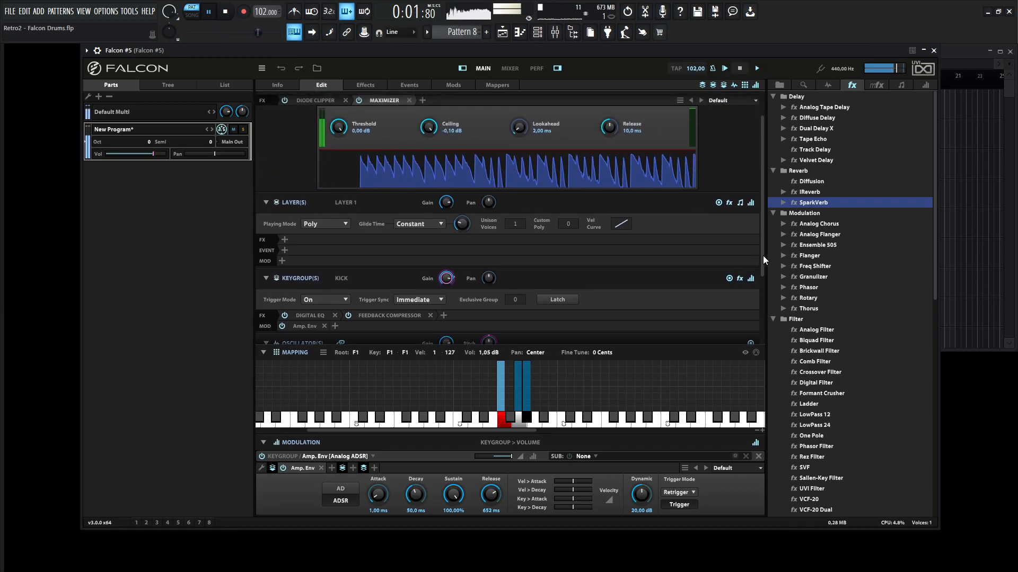
key(space)
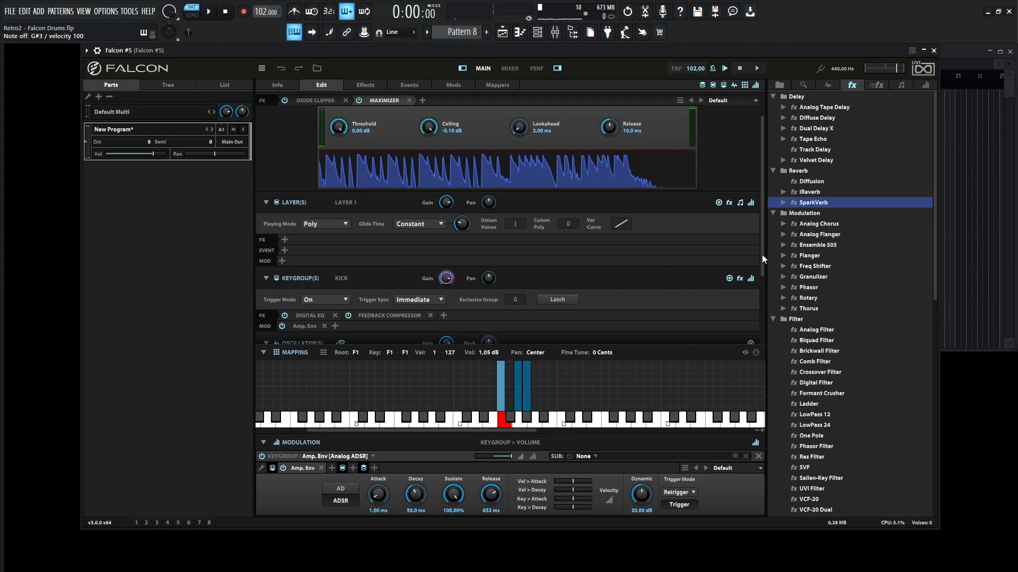
key(space)
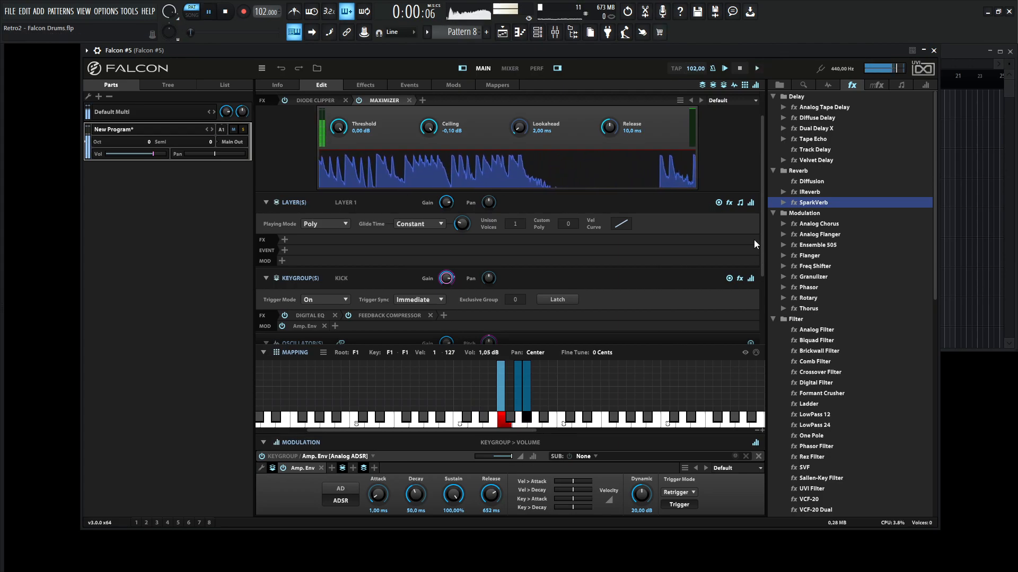
- Select the hat keygroup and adjust its noise filter frequency and Q while the beat plays
scroll(762, 243, down, 3)
key(space)
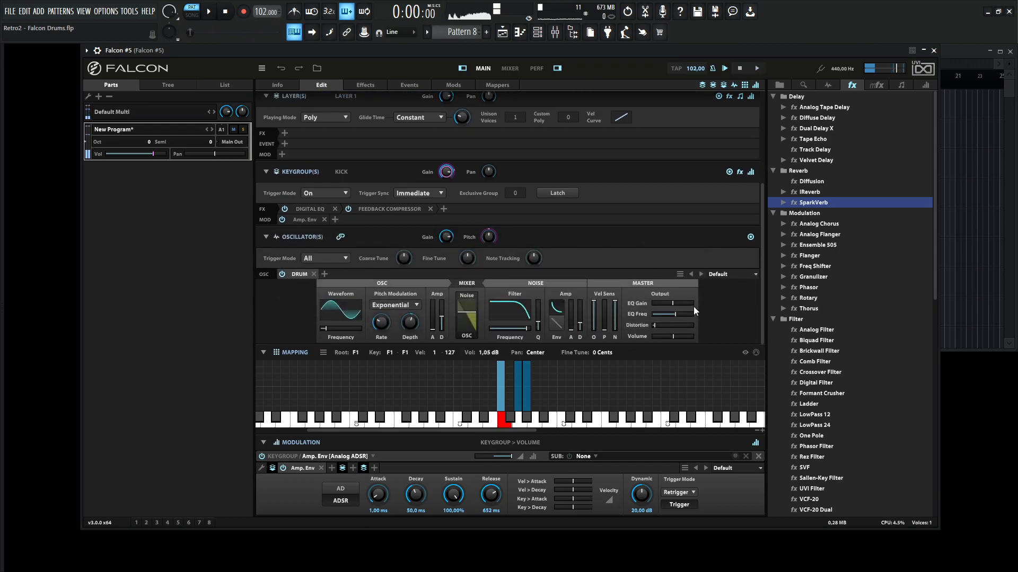
click(526, 394)
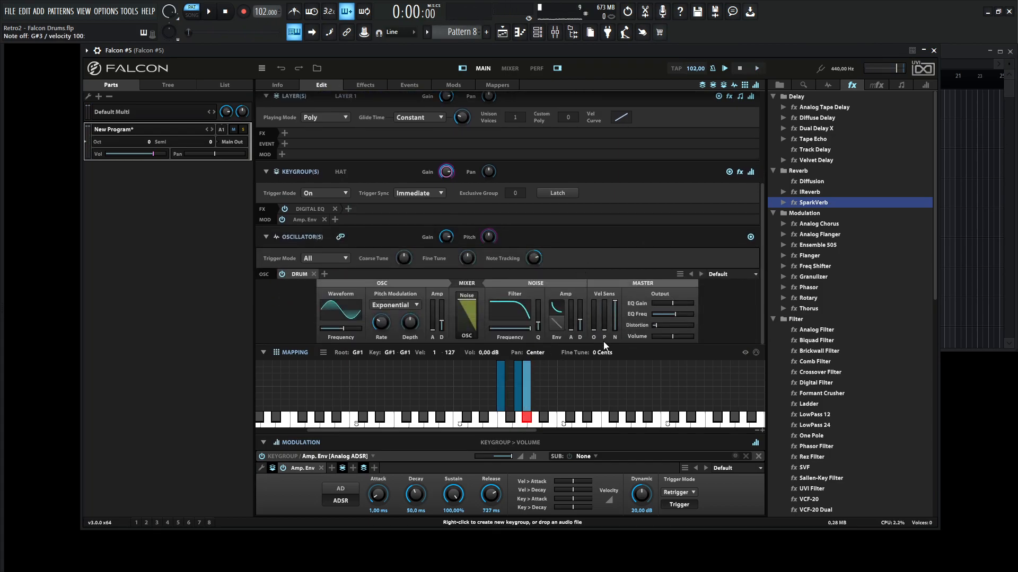
key(space)
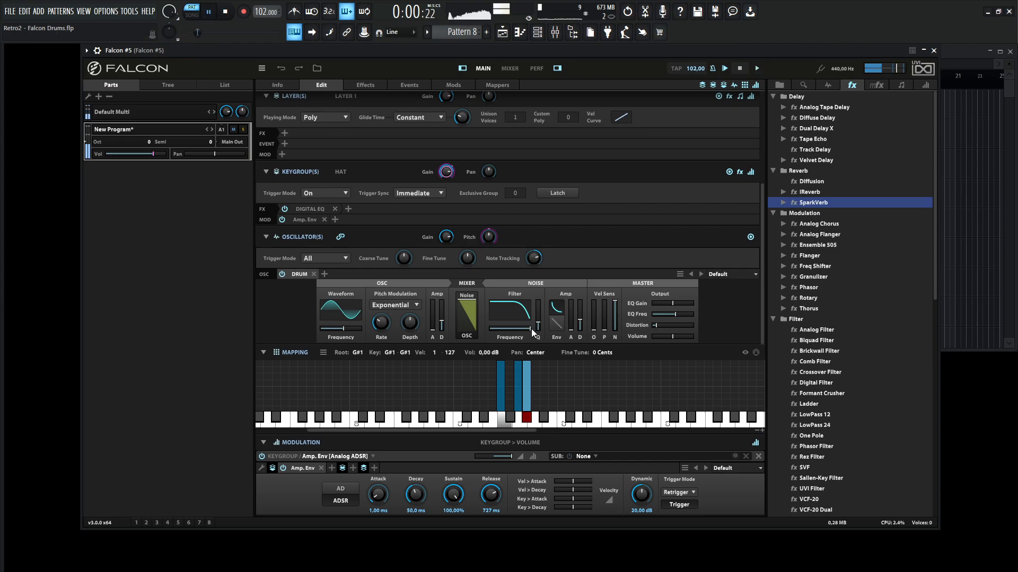
click(532, 329)
click(538, 334)
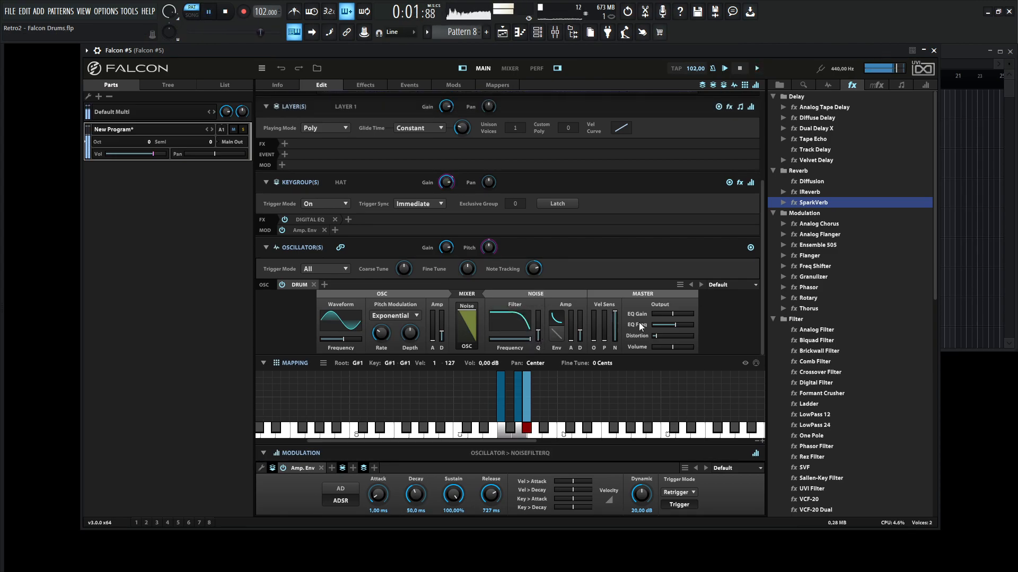
- In the hat's Digital EQ, move the high peak band further up and raise the high-pass to about 416 Hz
scroll(691, 305, up, 2)
click(309, 270)
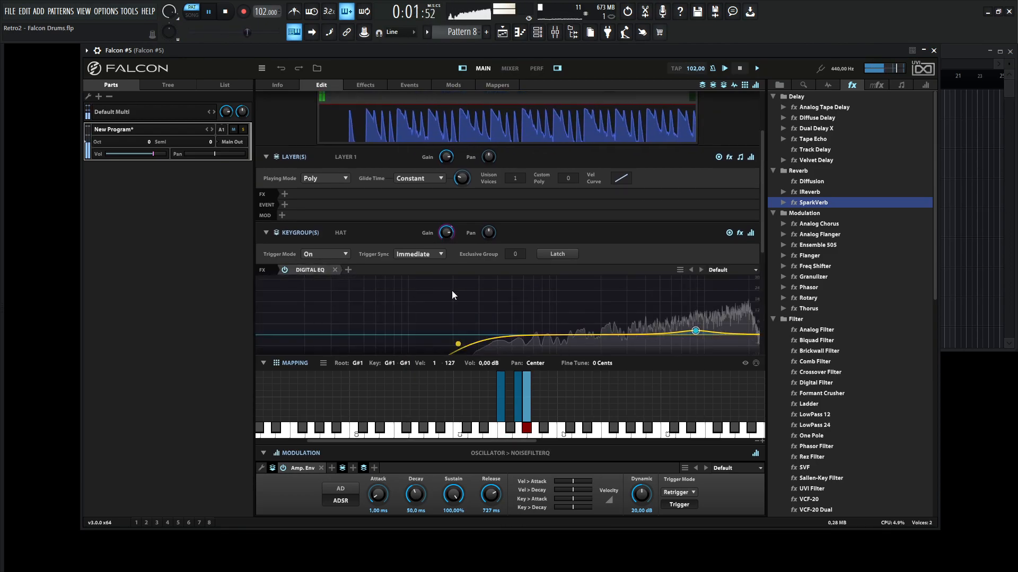
drag(764, 247, 758, 284)
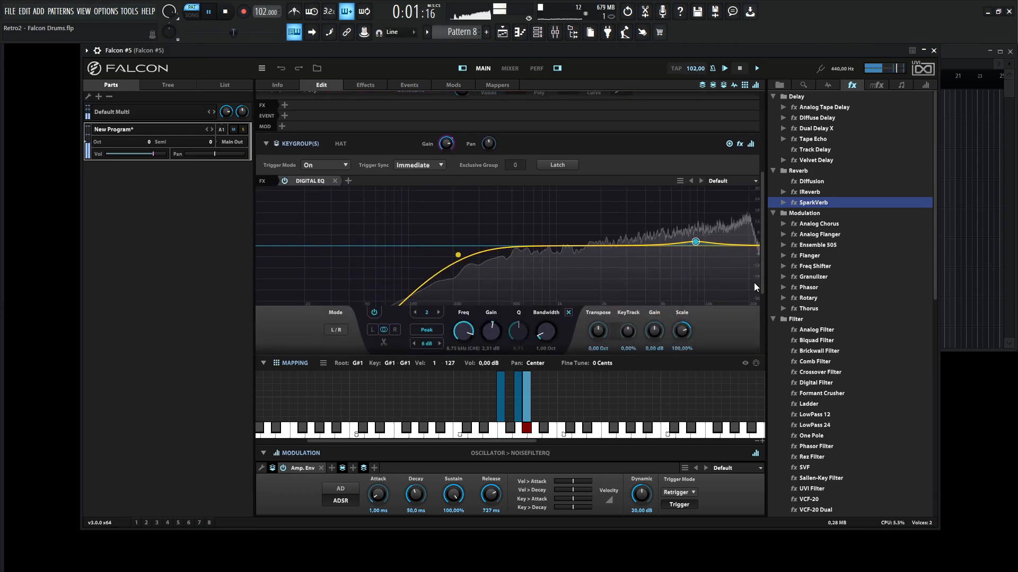
drag(695, 245, 718, 242)
drag(460, 256, 503, 249)
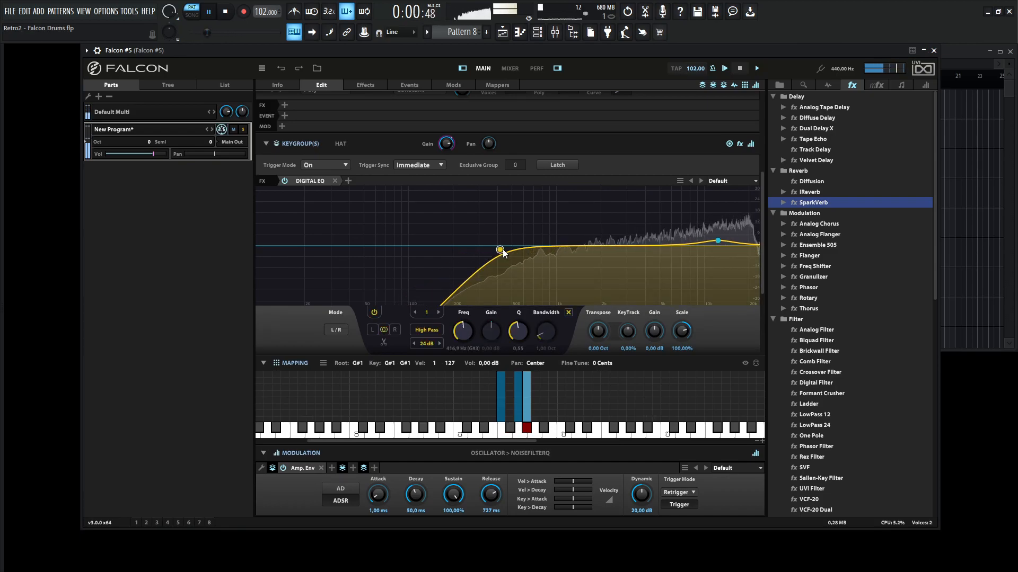
- Add a peak band to the hat's Digital EQ that cuts around 1.34 kHz, and play the beat
double_click(569, 246)
mouse_move(569, 247)
mouse_down()
mouse_move(572, 263)
mouse_move(611, 266)
mouse_move(576, 265)
mouse_up()
key(space)
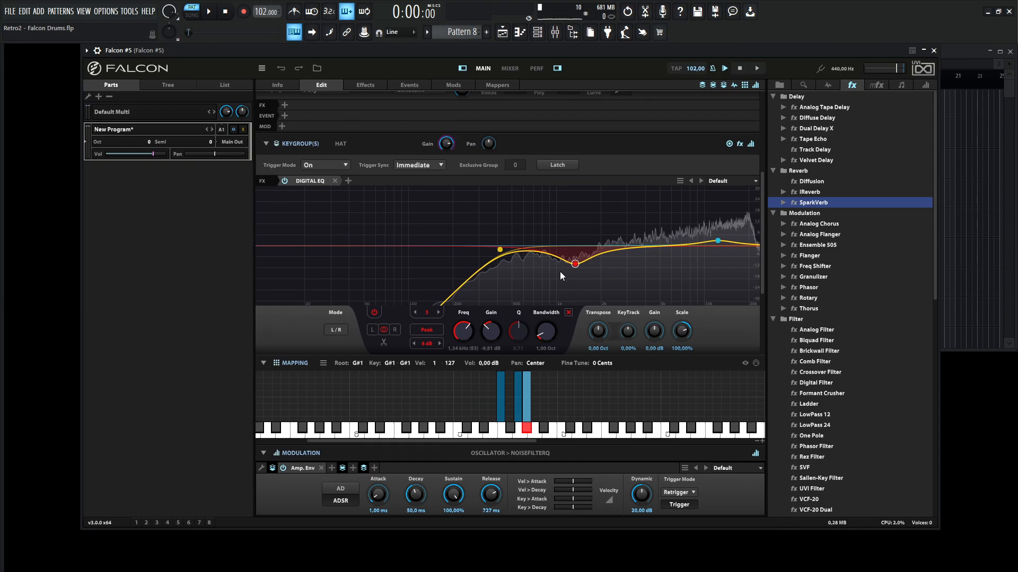
key(space)
drag(762, 270, 555, 395)
key(space)
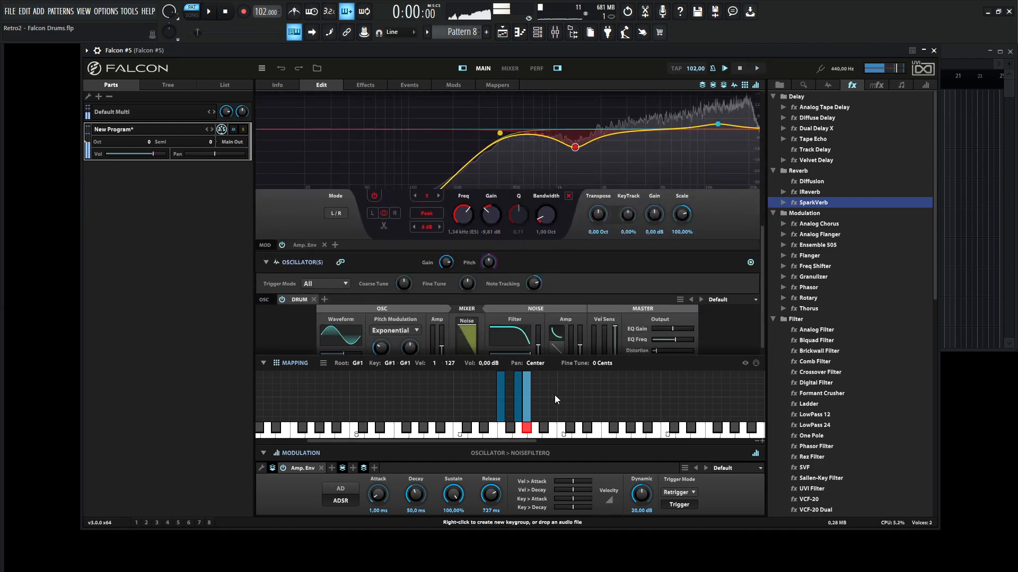
- Select the kick keygroup, fine-tune its oscillator amp decay and noise decay, and play the beat
click(501, 406)
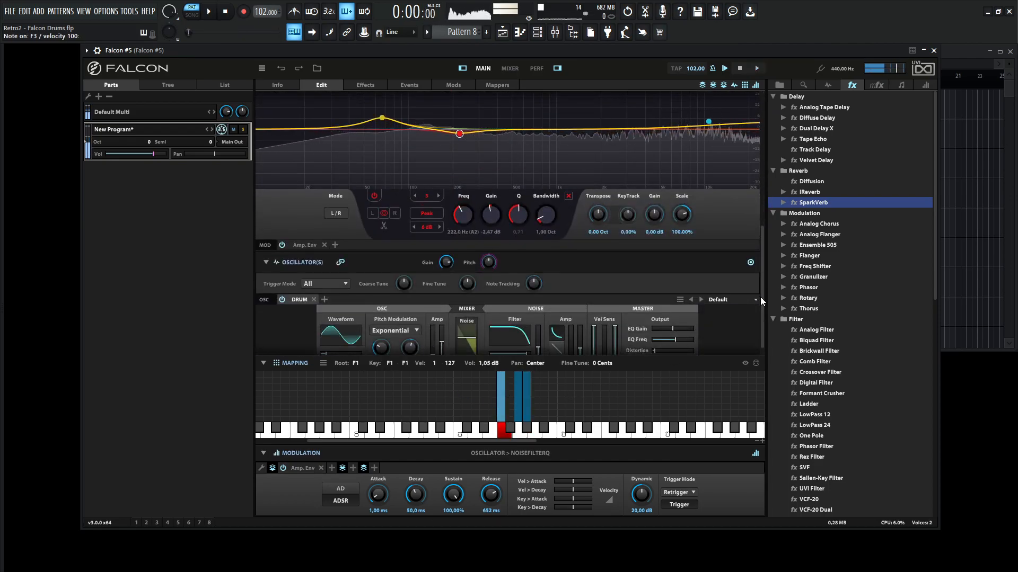
drag(761, 298, 783, 313)
drag(441, 329, 444, 326)
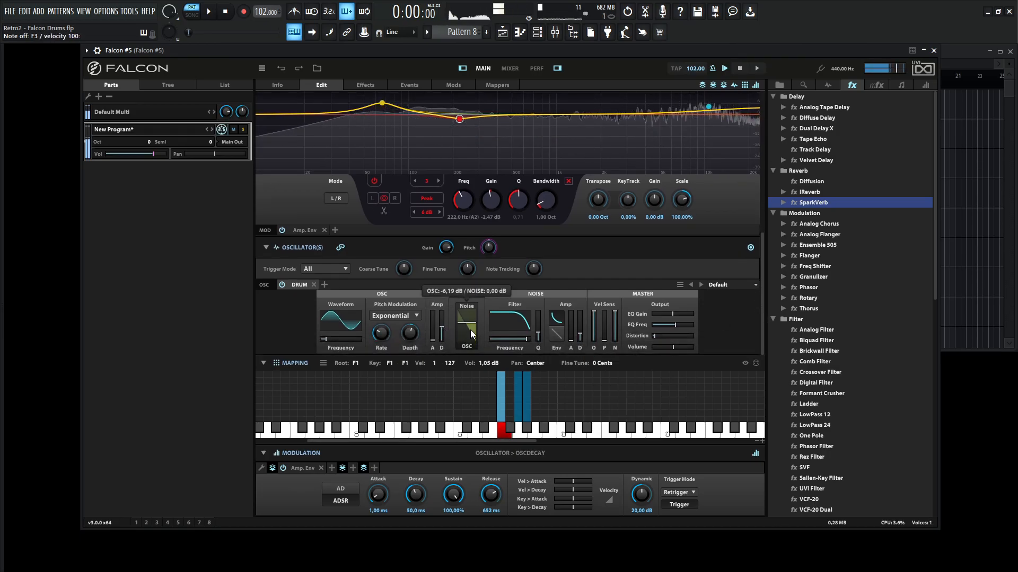
click(580, 335)
key(space)
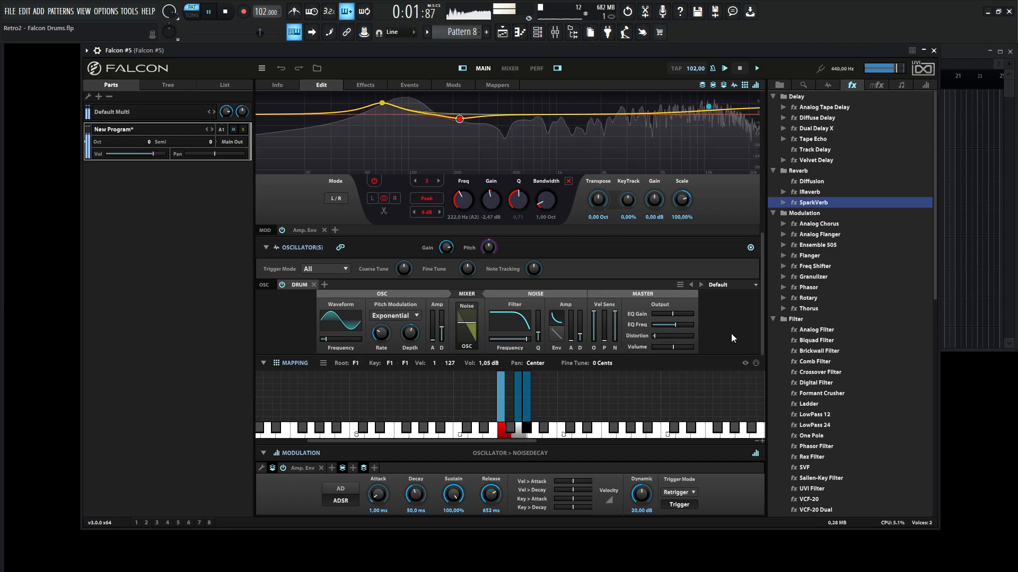
- Adjust the kick drum's output distortion slightly and play the beat
key(space)
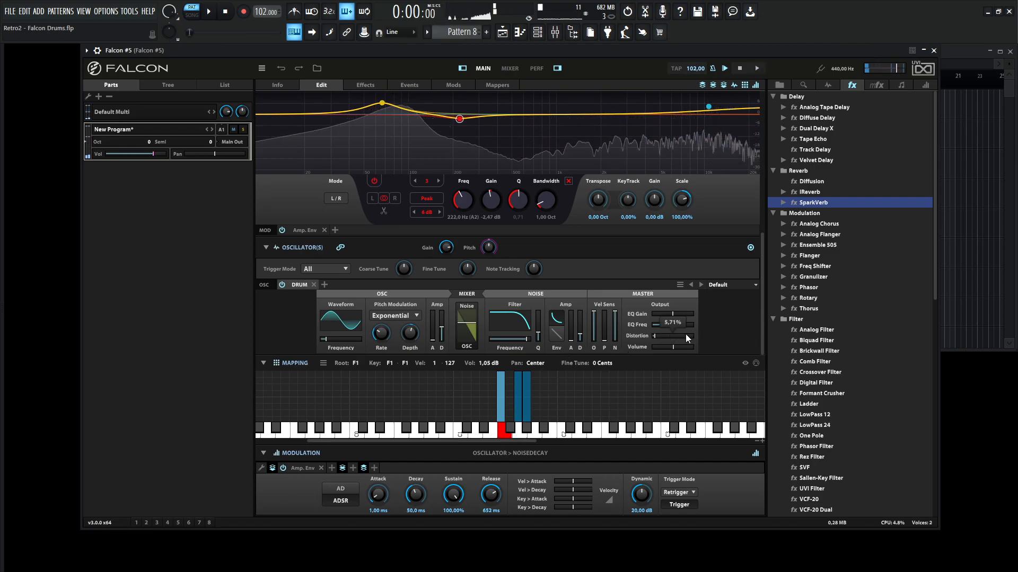
drag(656, 335, 659, 335)
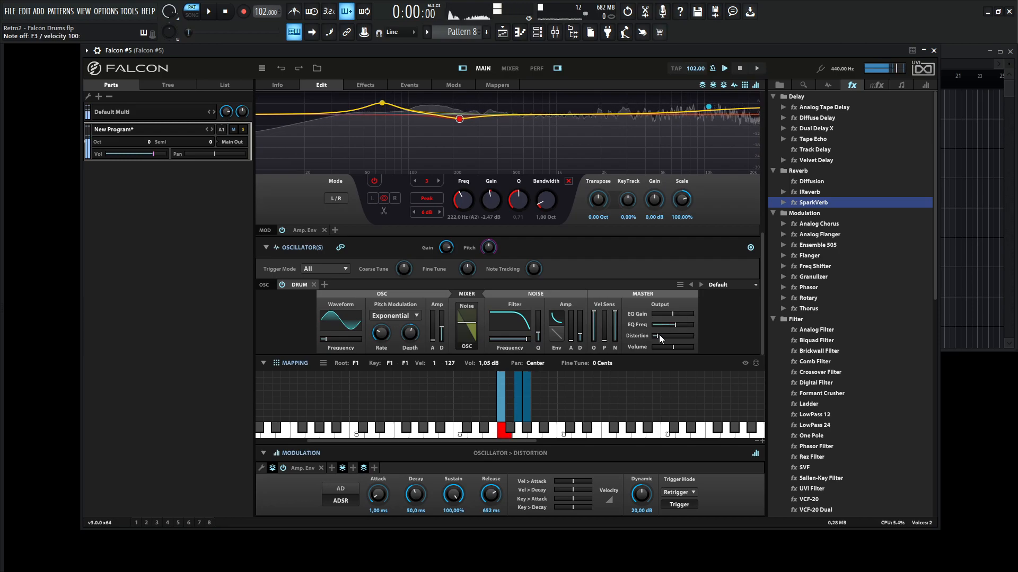
key(space)
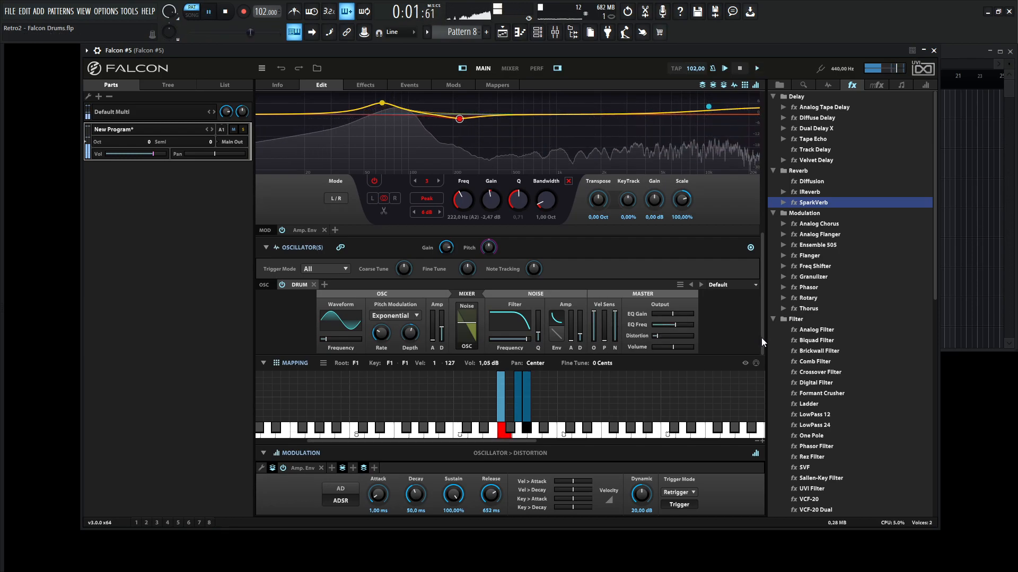
key(space)
- Lower the threshold of the program's Maximizer to -3.08 dB while playing the beat, and audition the drum sounds
drag(762, 338, 758, 186)
key(space)
key(space)
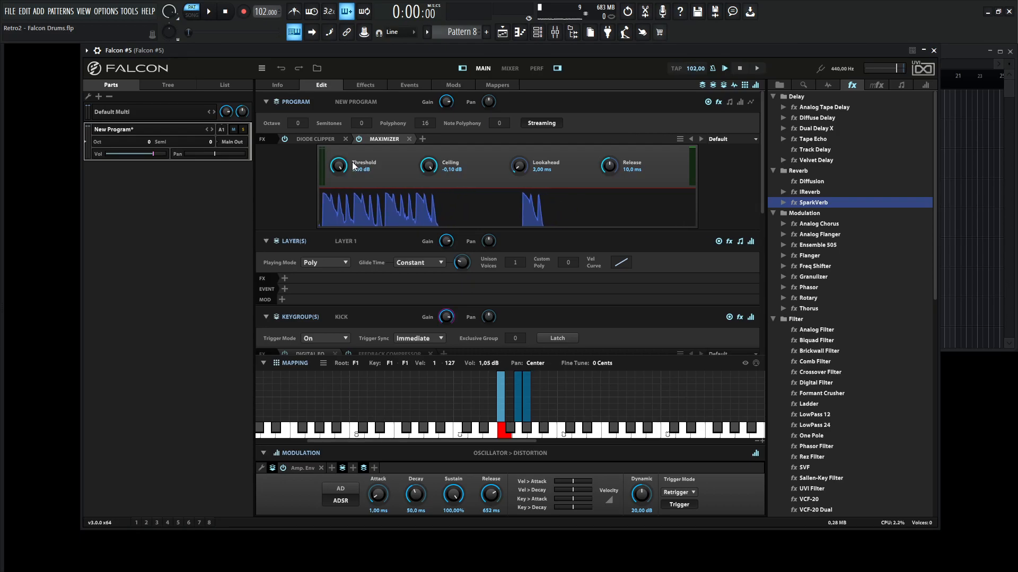
key(space)
drag(339, 166, 340, 174)
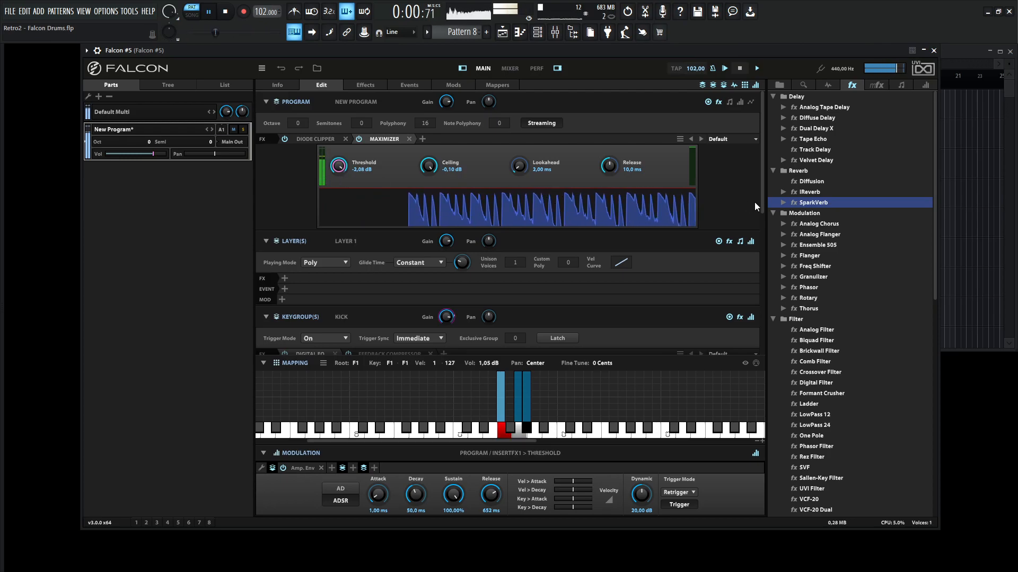
key(space)
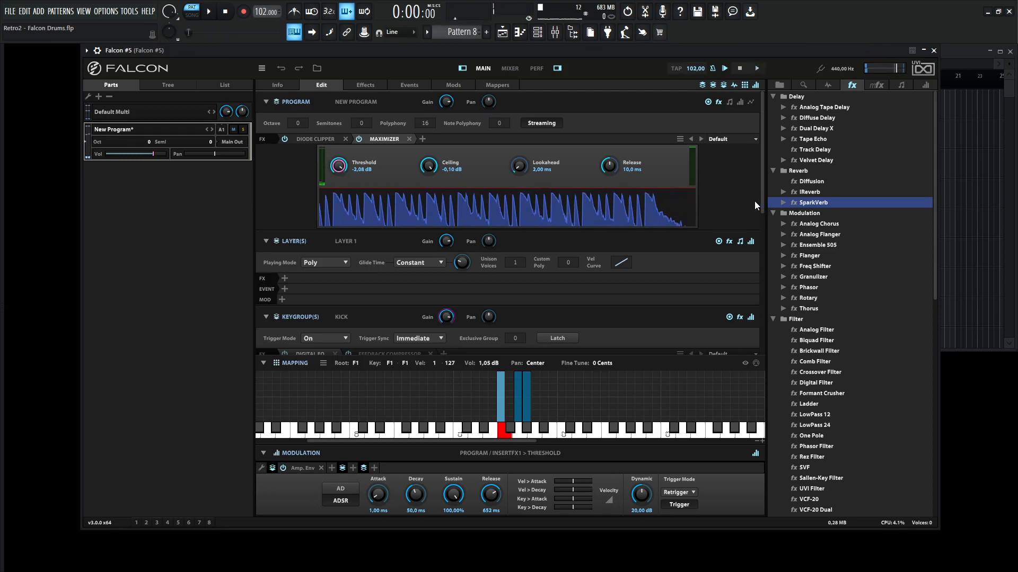
key(h)
key(h)
key(h)
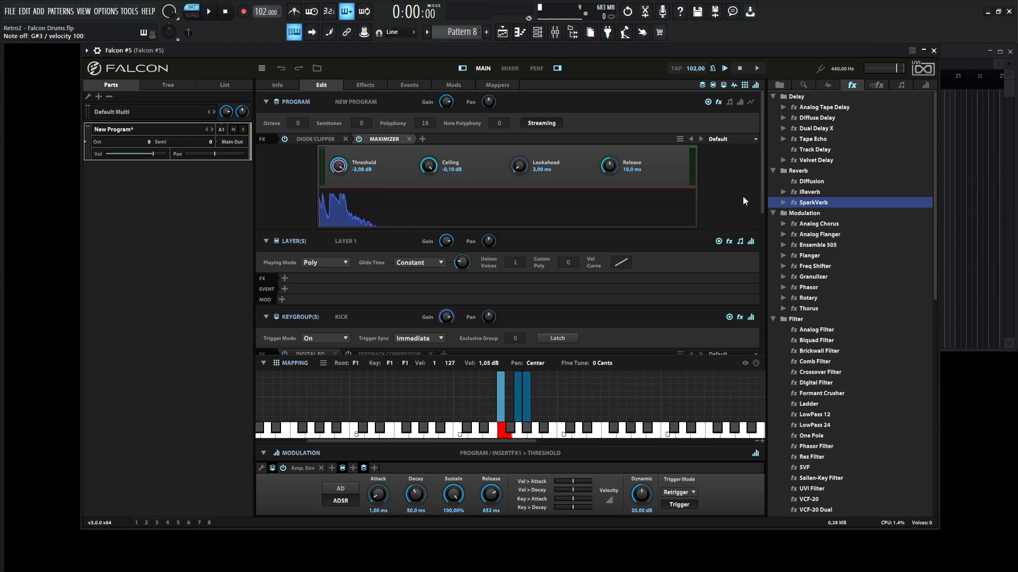
- Check the program's info page, then reset the kick keygroup's gain to 0 dB and assign it to a new macro
click(281, 84)
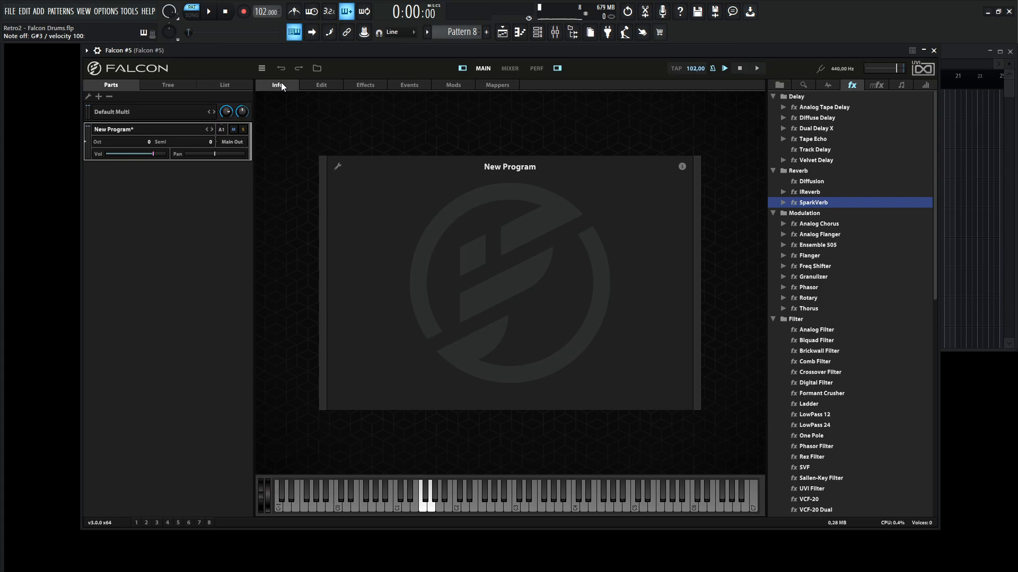
click(322, 86)
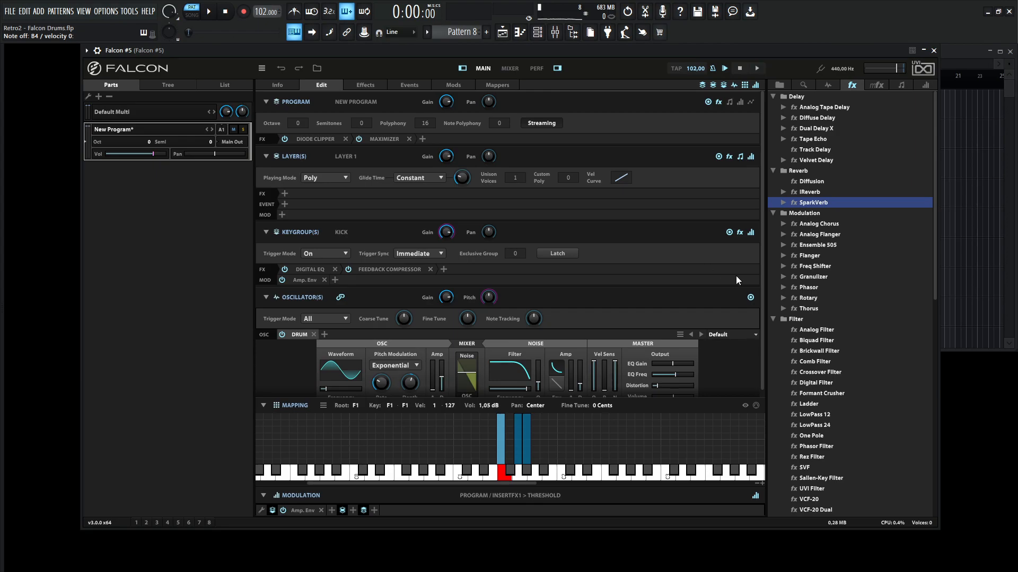
scroll(763, 269, down, 1)
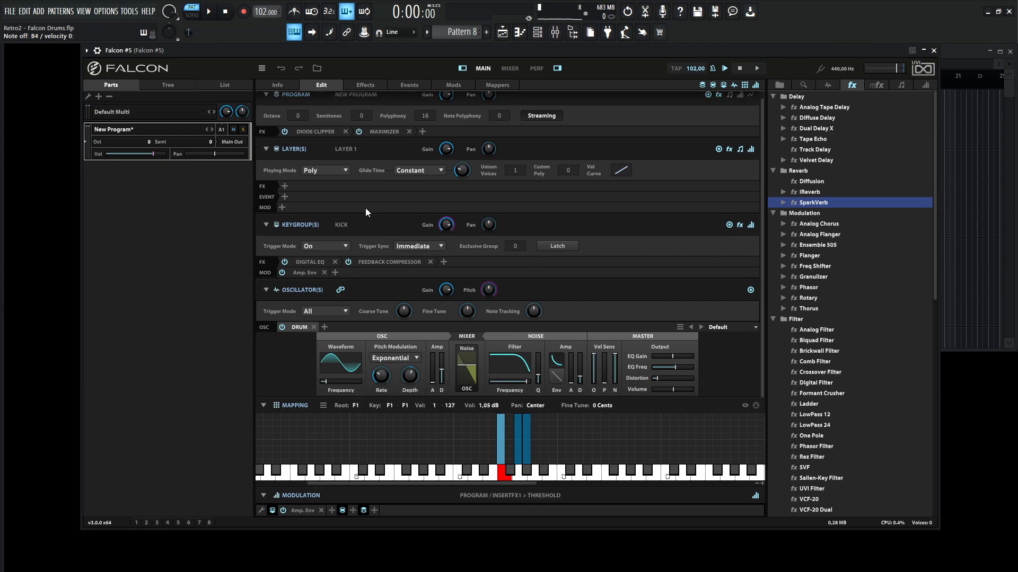
double_click(447, 227)
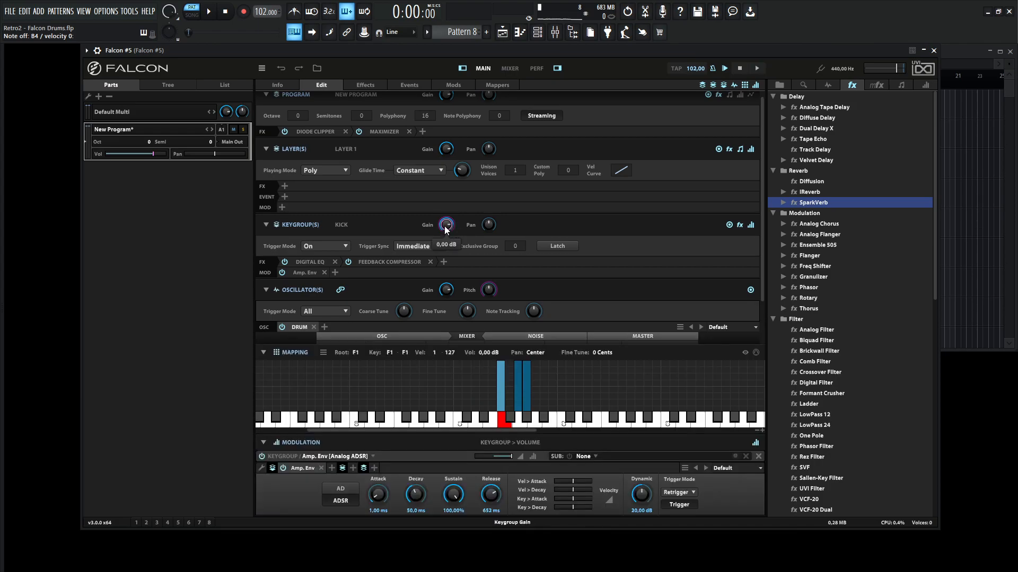
right_click(444, 226)
mouse_move(450, 228)
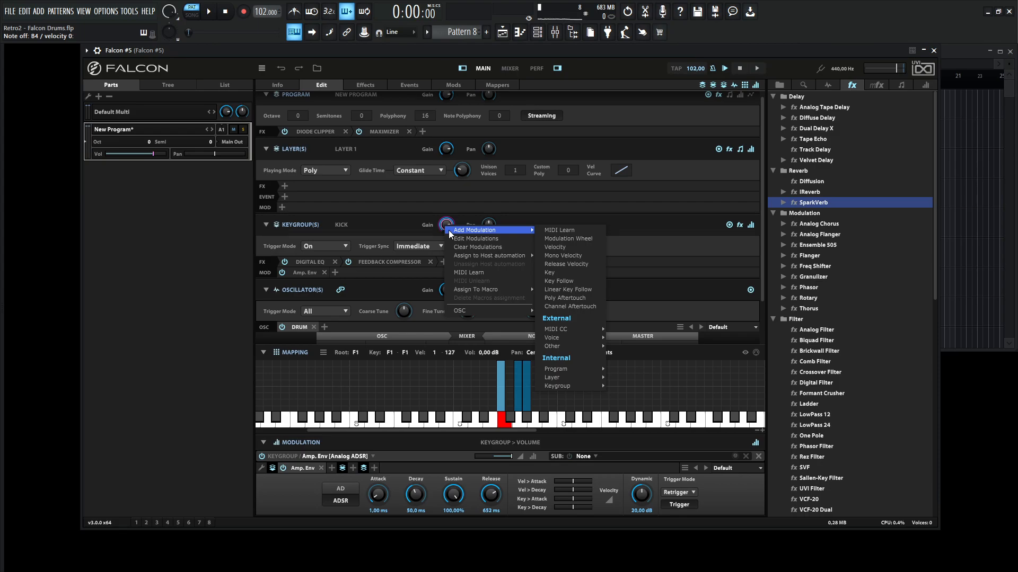
mouse_move(476, 291)
click(558, 288)
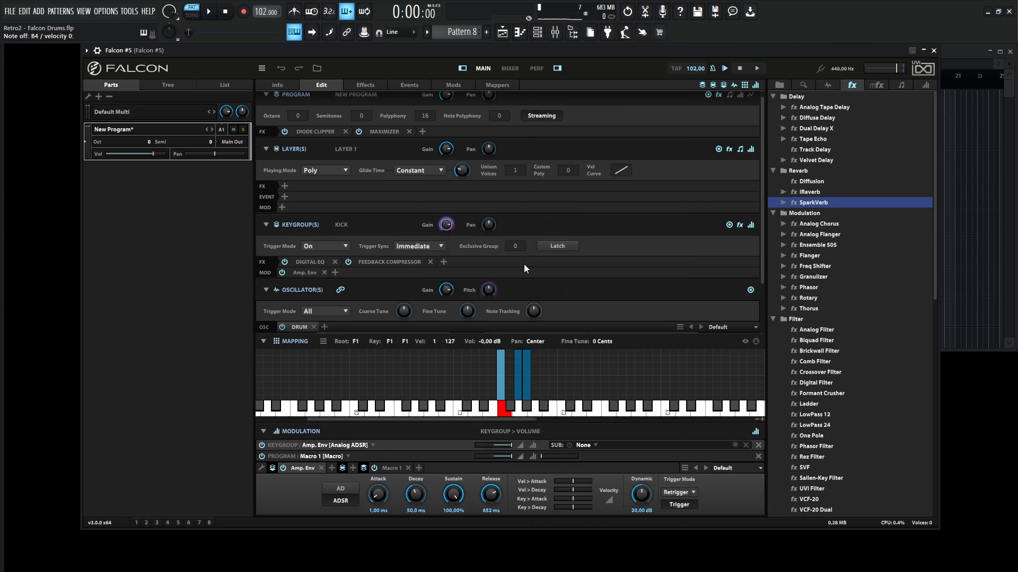
- Select the snare keygroup and assign its gain to a new macro
click(521, 392)
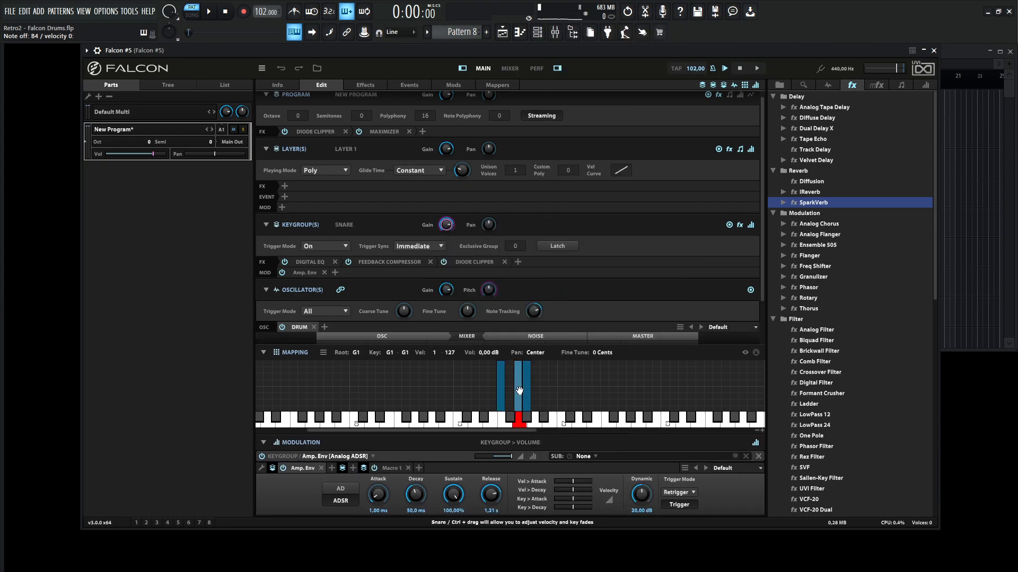
right_click(445, 227)
mouse_move(490, 292)
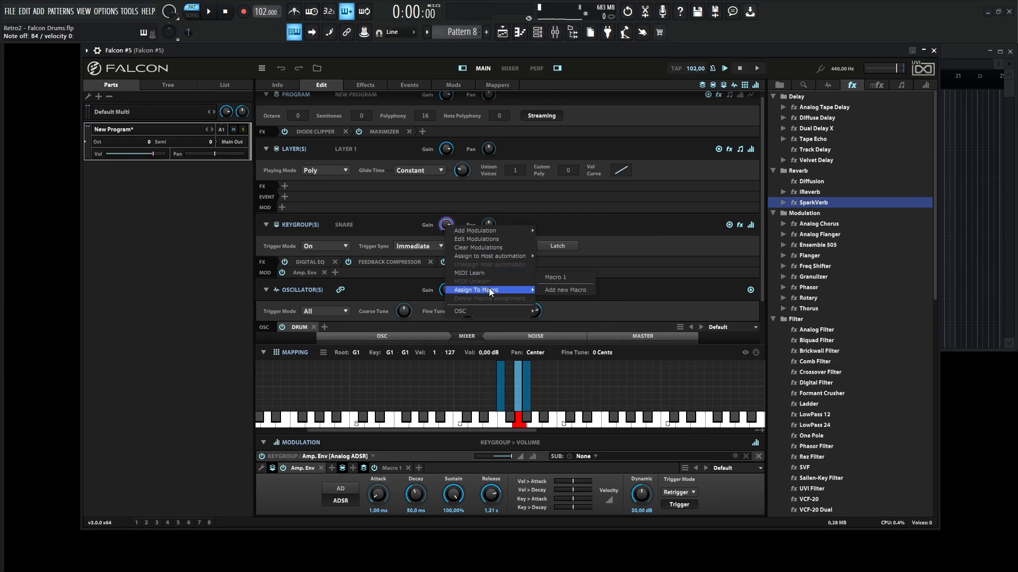
click(563, 290)
- Select the hat keygroup and assign its gain to a new macro
click(527, 385)
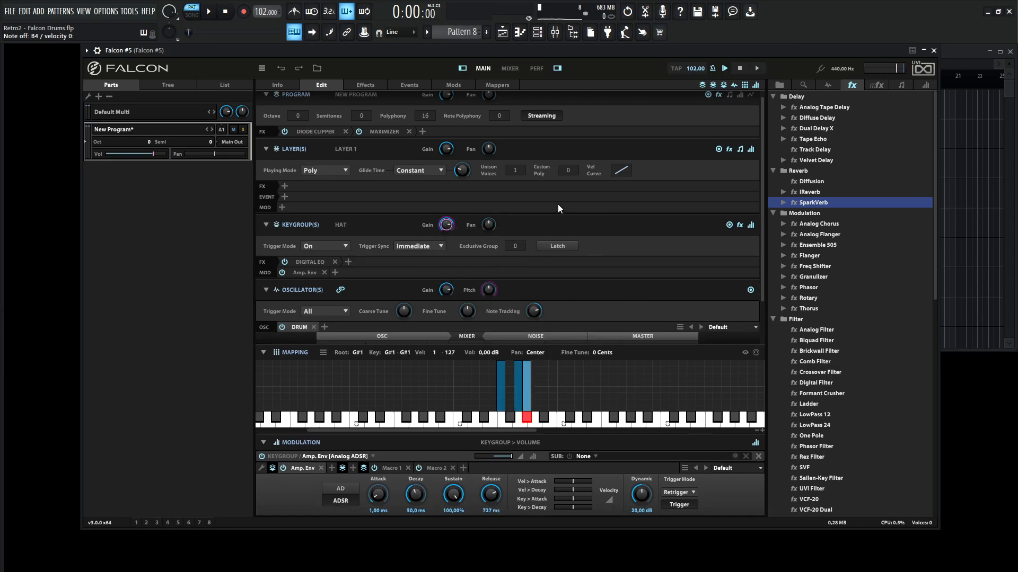
right_click(448, 227)
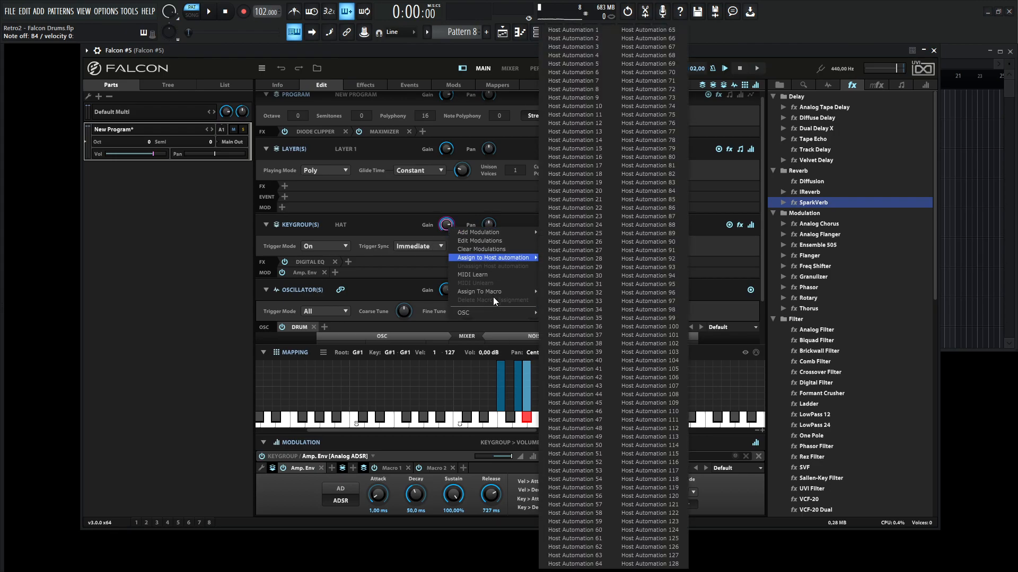
mouse_move(493, 292)
click(560, 291)
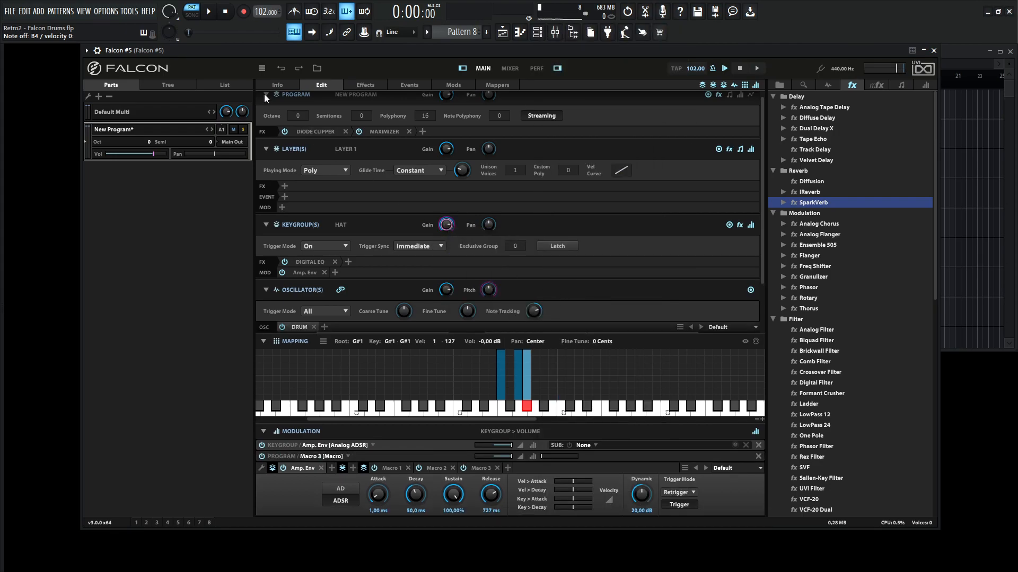
- Rename the three macros on the program's info page as kick, snare and hat
click(286, 85)
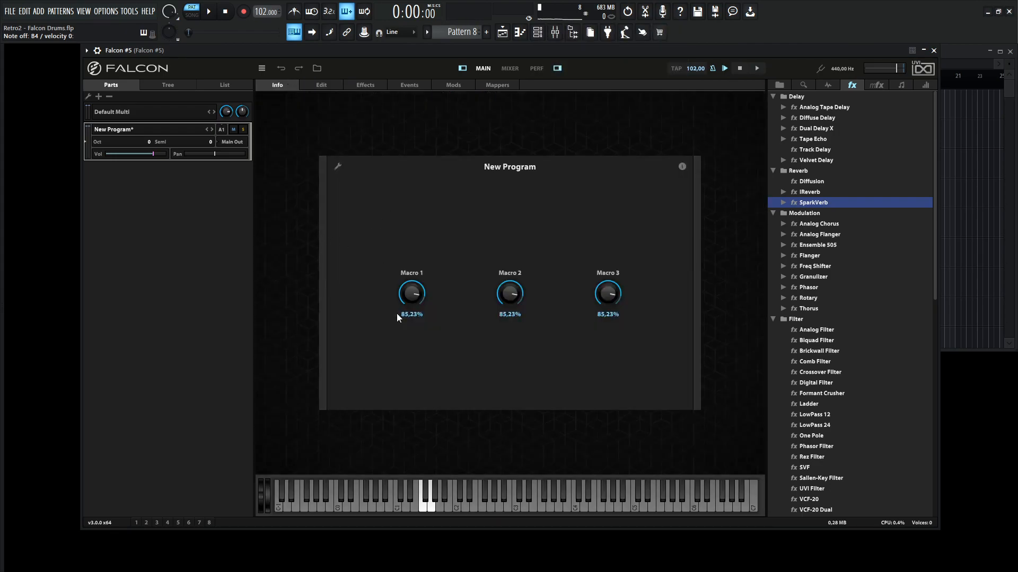
click(338, 166)
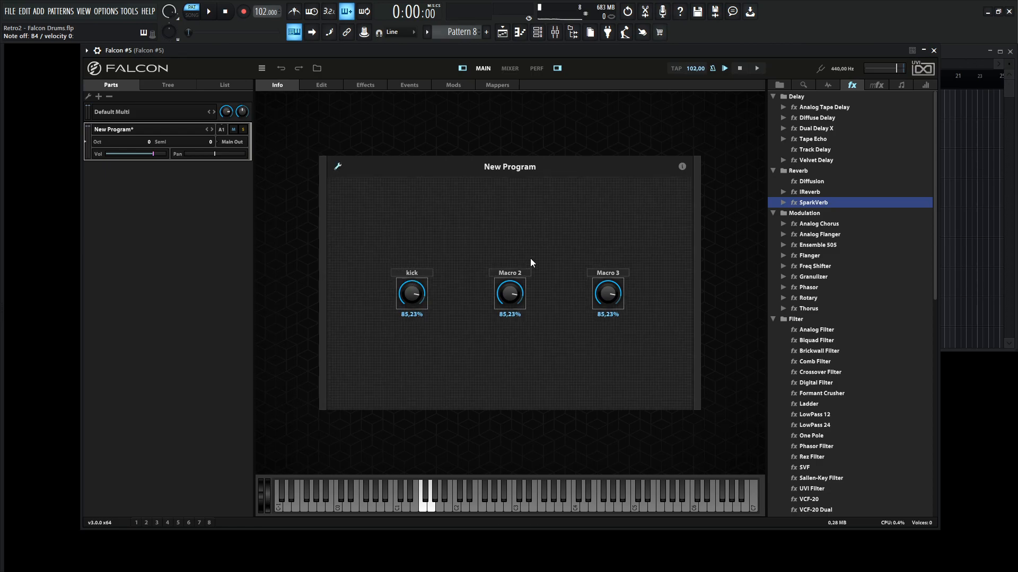
double_click(508, 275)
text(snare)
key(Return)
click(338, 167)
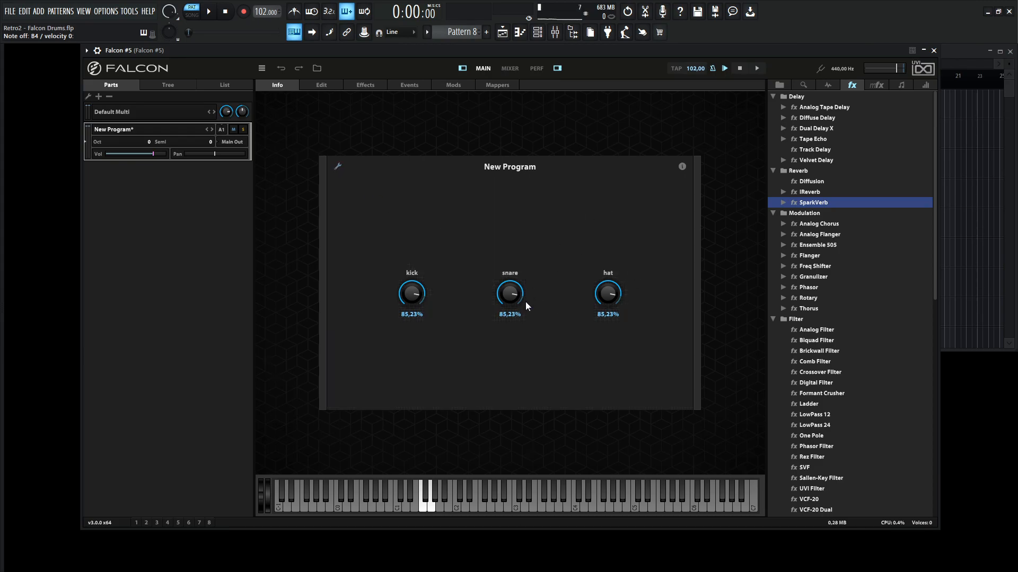
- Turn the hat and snare macros down to 0% and set the kick macro to 86.03% while playing the beat
drag(608, 294, 606, 540)
drag(507, 308, 508, 539)
key(space)
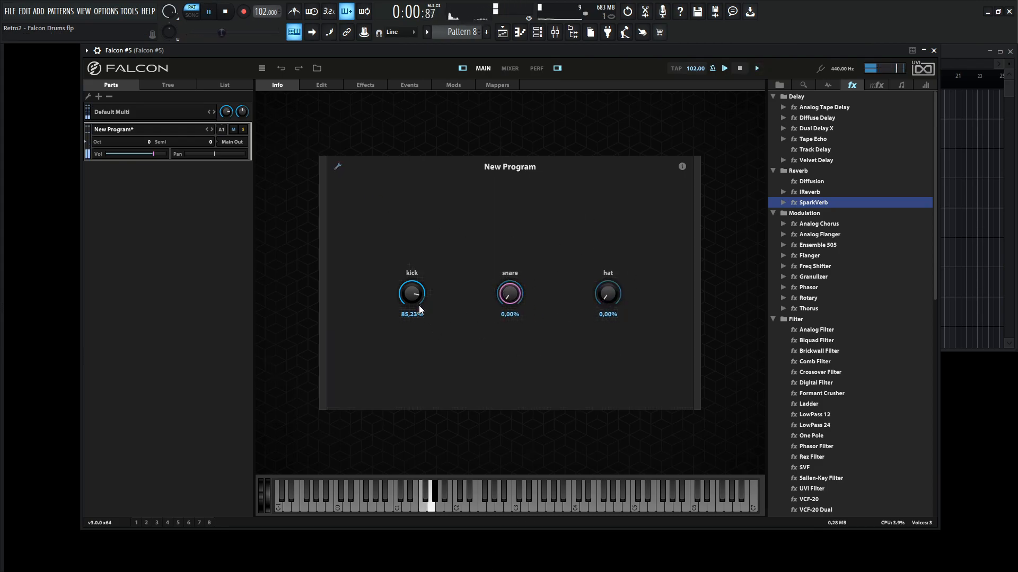
drag(416, 295, 416, 293)
key(space)
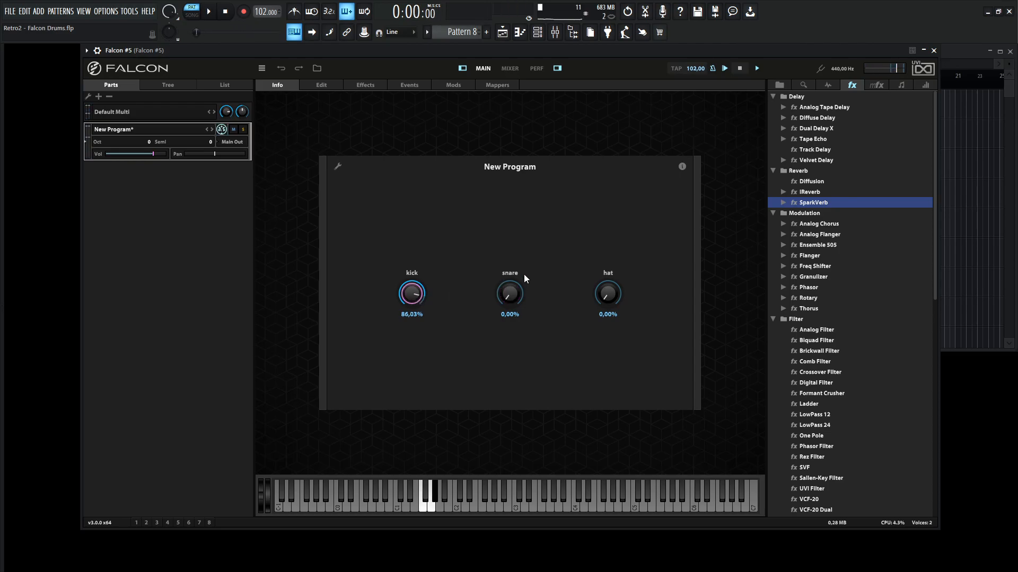
- Raise the snare macro to 75.60% while the beat plays
key(space)
drag(511, 293, 510, 289)
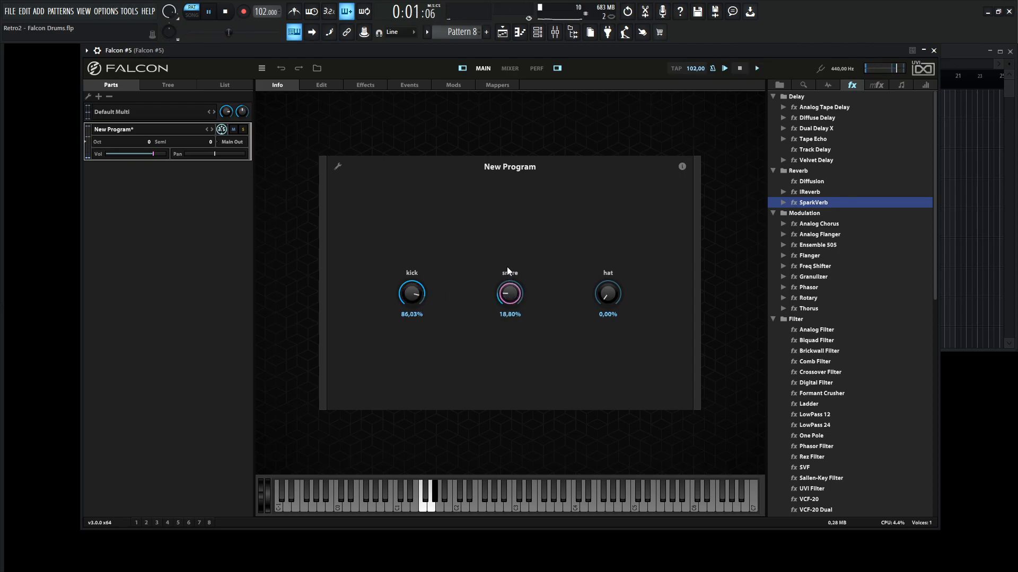
drag(507, 248, 508, 226)
mouse_move(515, 300)
mouse_down()
mouse_move(508, 271)
mouse_move(511, 289)
mouse_up()
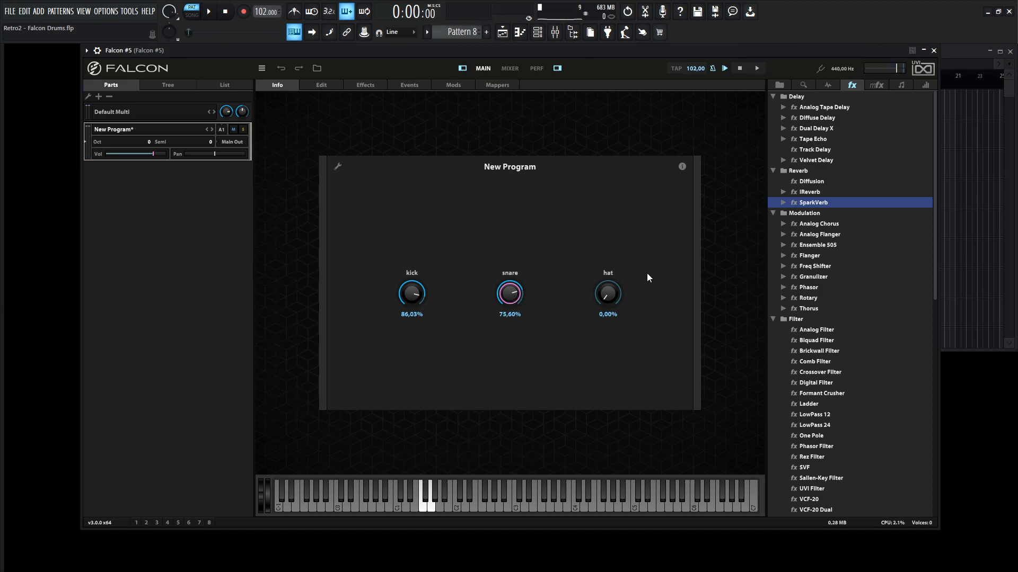
- Raise the hat macro to 72.80% against the playing beat, and stop playback
drag(611, 297, 606, 231)
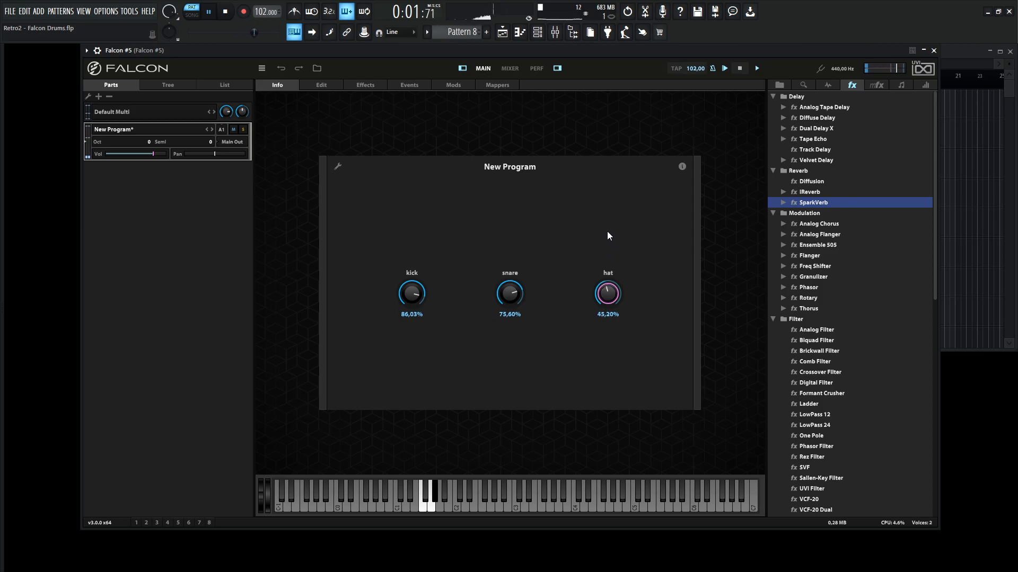
drag(613, 283, 613, 292)
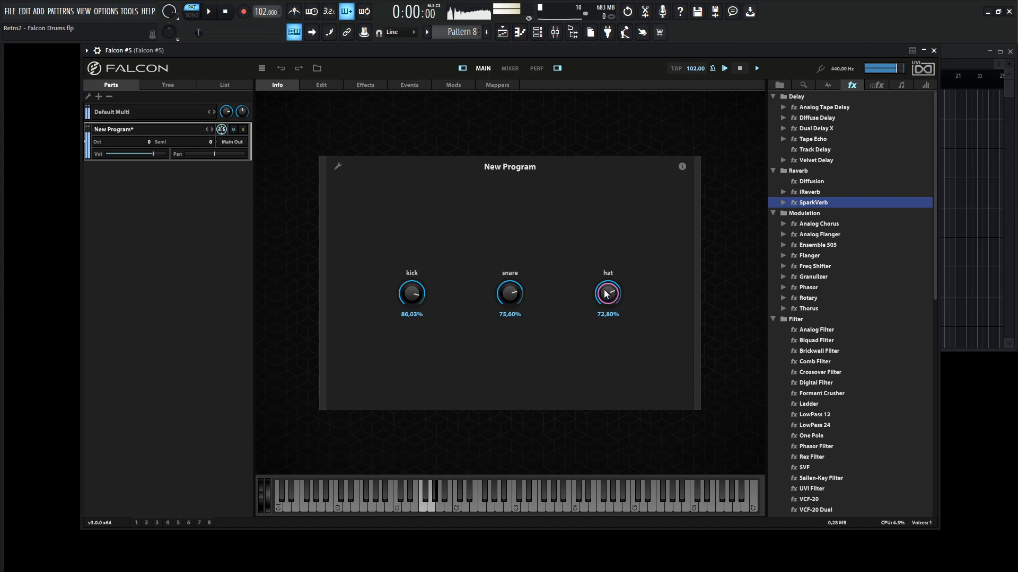
key(space)
- Assign the noise amp decay of the hat's drum oscillator to a new macro
click(320, 86)
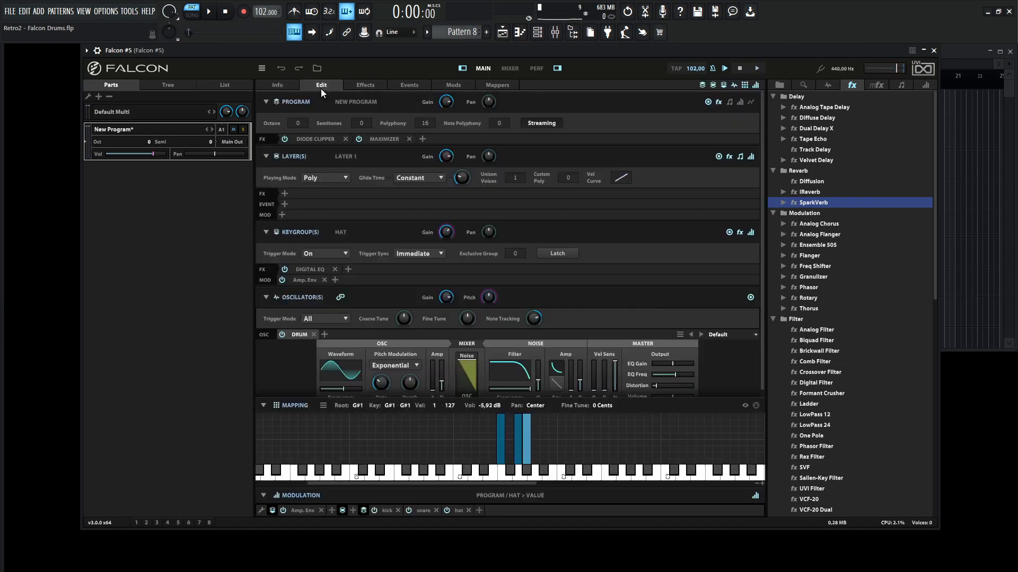
drag(762, 314, 758, 405)
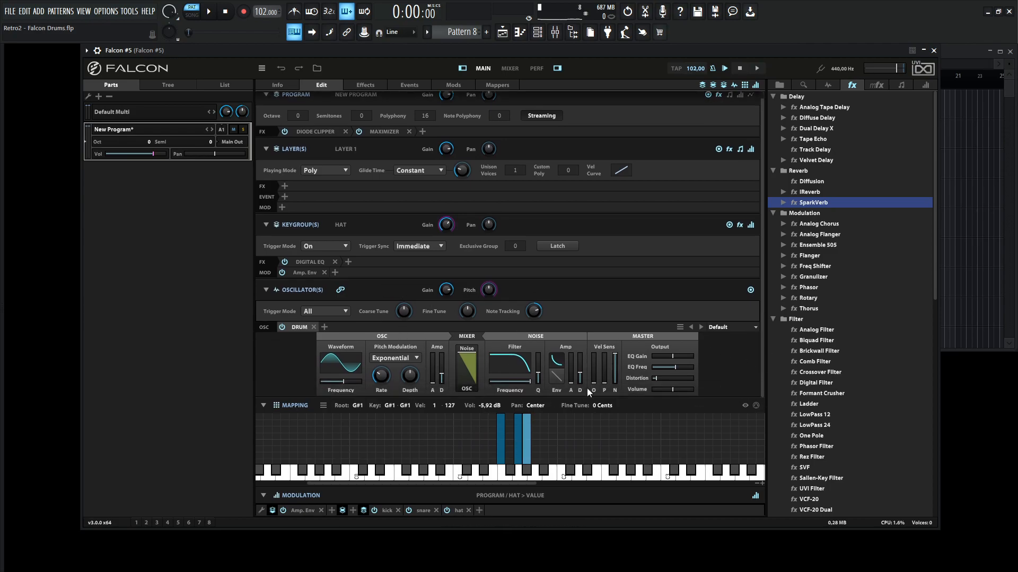
drag(580, 382, 582, 378)
right_click(581, 379)
mouse_move(546, 352)
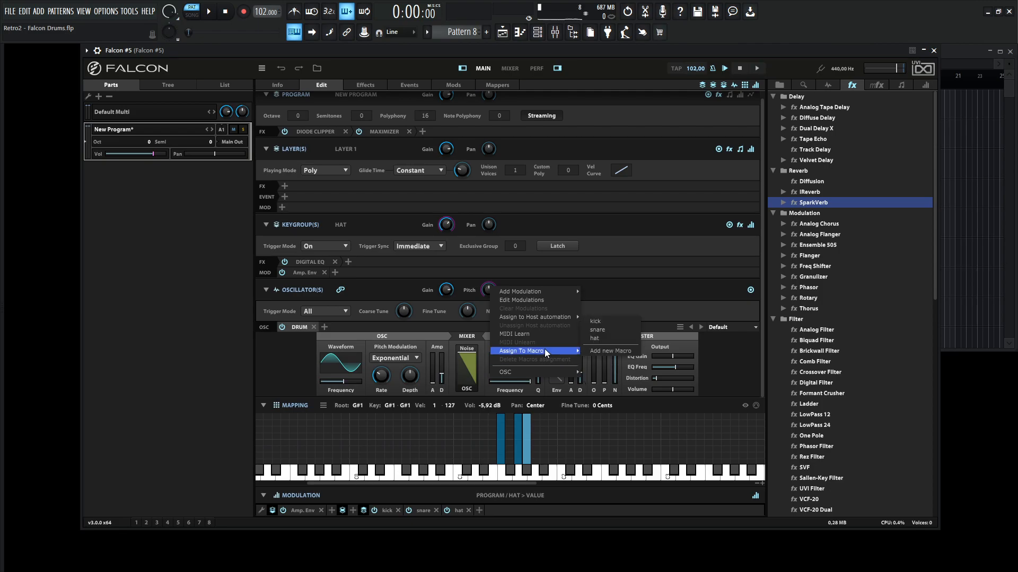
click(595, 350)
- Rename the fourth macro on the info page as hat decay
click(288, 86)
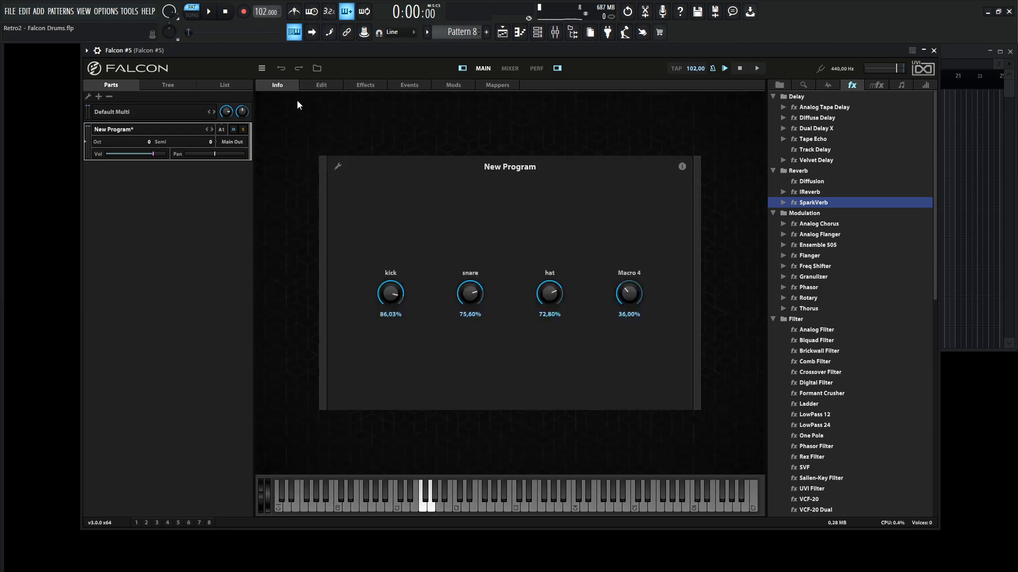
click(339, 168)
double_click(633, 272)
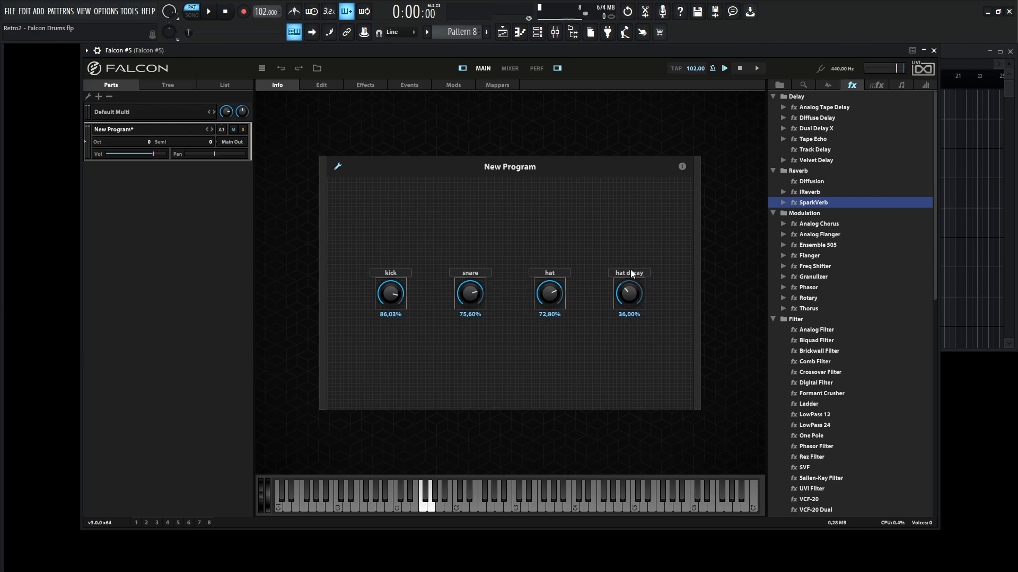
click(337, 166)
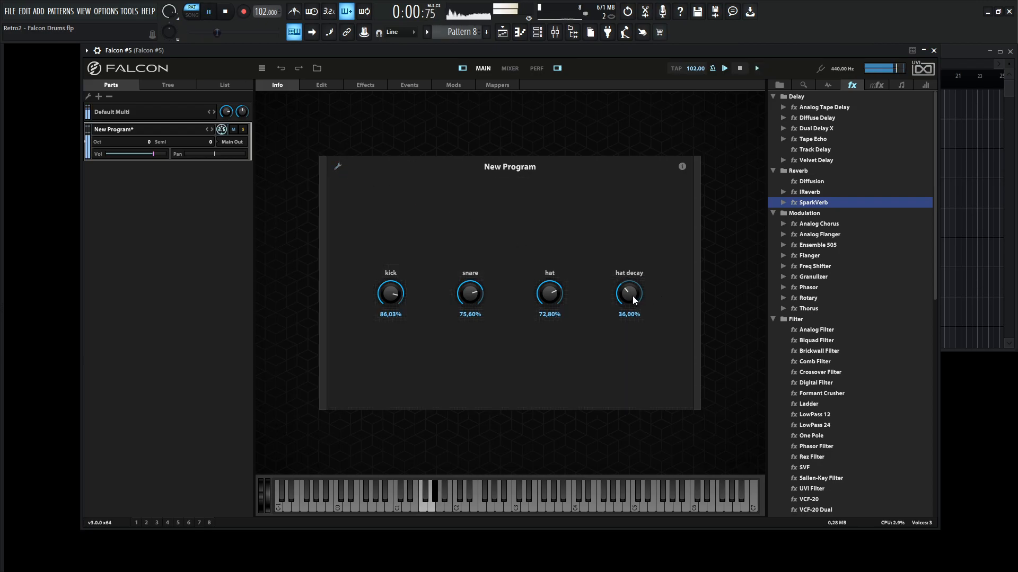
- Play the beat while adjusting the hat decay macro to 39.60%
key(space)
mouse_move(629, 291)
mouse_down()
mouse_move(632, 308)
mouse_move(628, 273)
mouse_move(629, 288)
mouse_up()
mouse_move(628, 300)
mouse_down()
mouse_move(632, 292)
mouse_move(629, 303)
mouse_up()
key(space)
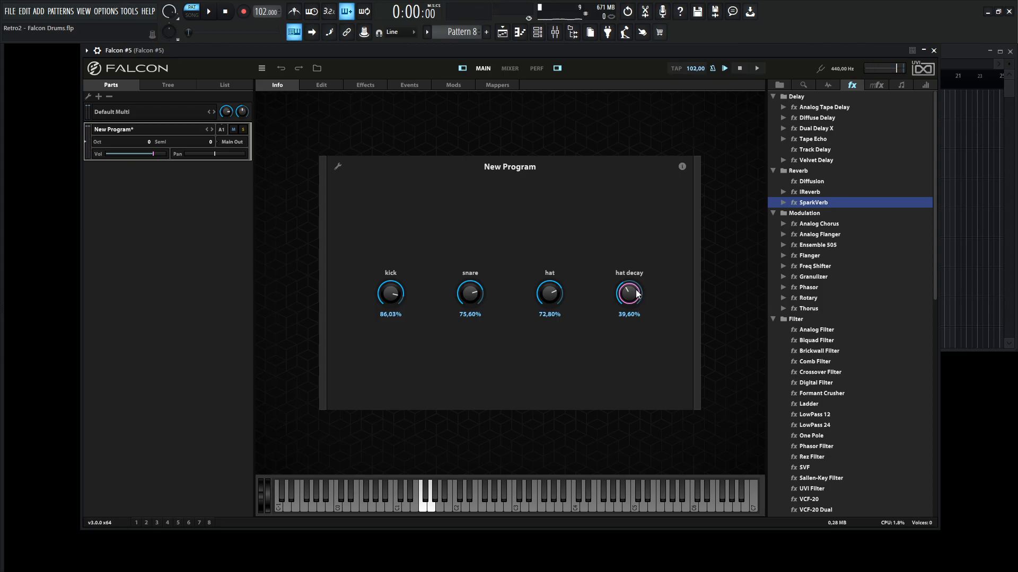
- Audition the beat with shorter and longer hat decay macro settings, including 32.80%, 49.60% and 28.00%
key(space)
scroll(635, 290, down, 2)
scroll(634, 291, down, 1)
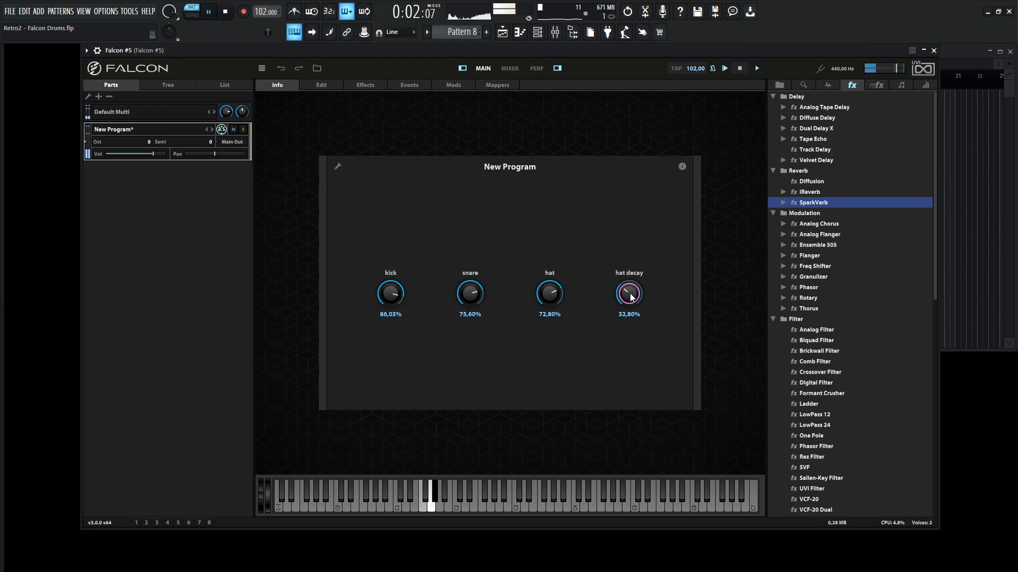
key(space)
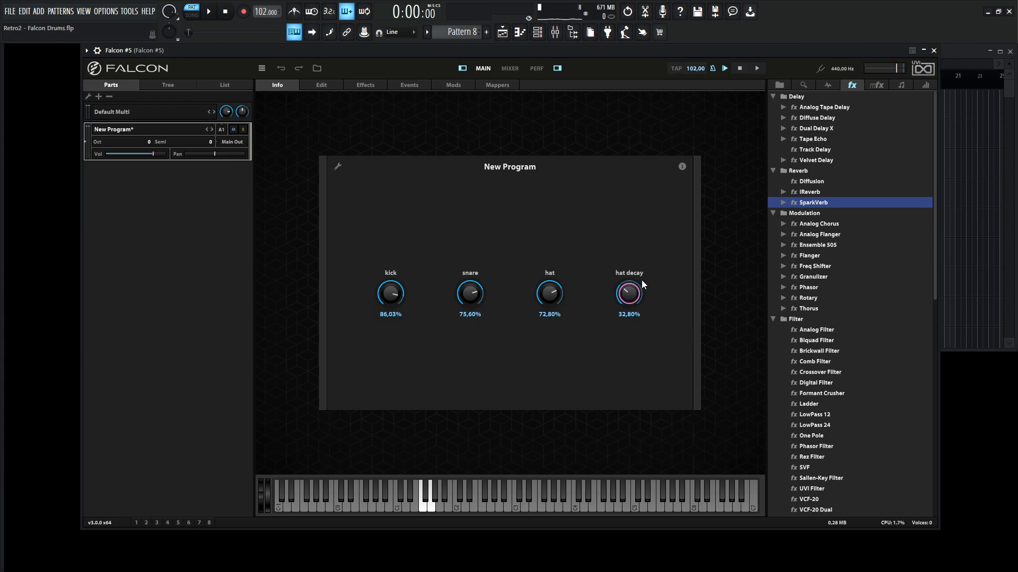
scroll(630, 268, up, 7)
key(space)
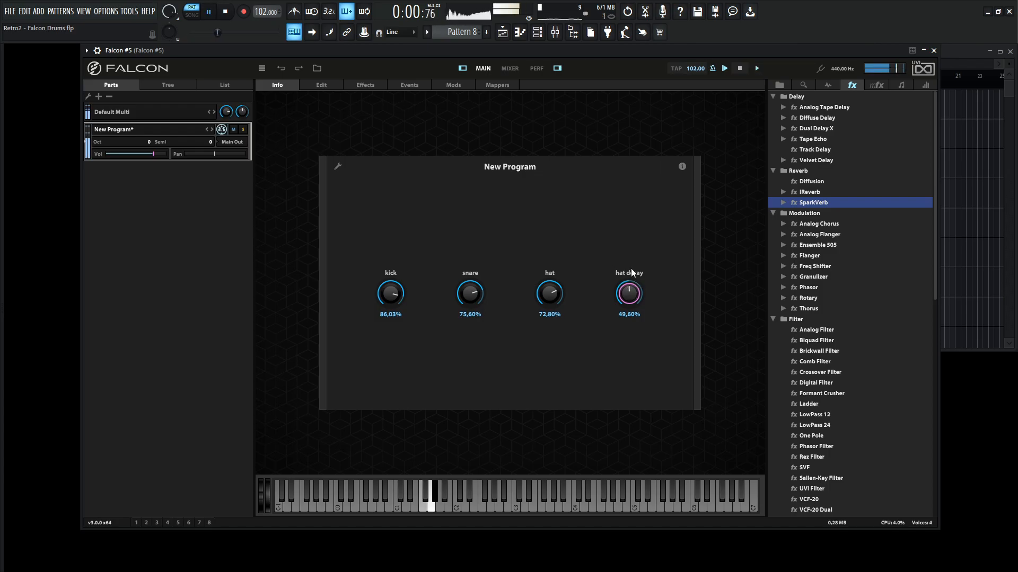
scroll(631, 300, down, 9)
key(space)
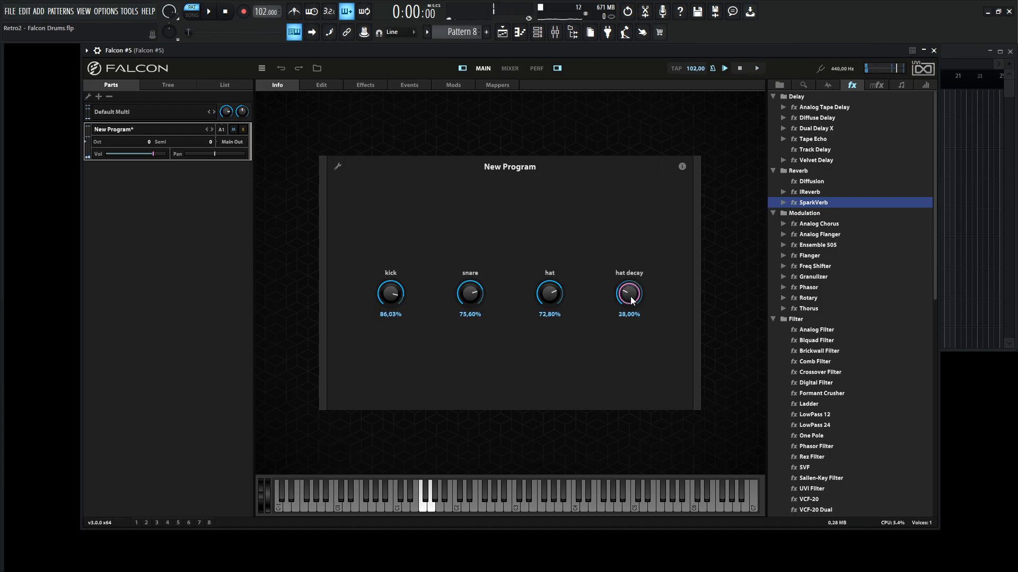
- Raise the hat decay macro to around 40.80% while playing the beat, and stop playback
scroll(633, 298, up, 4)
key(space)
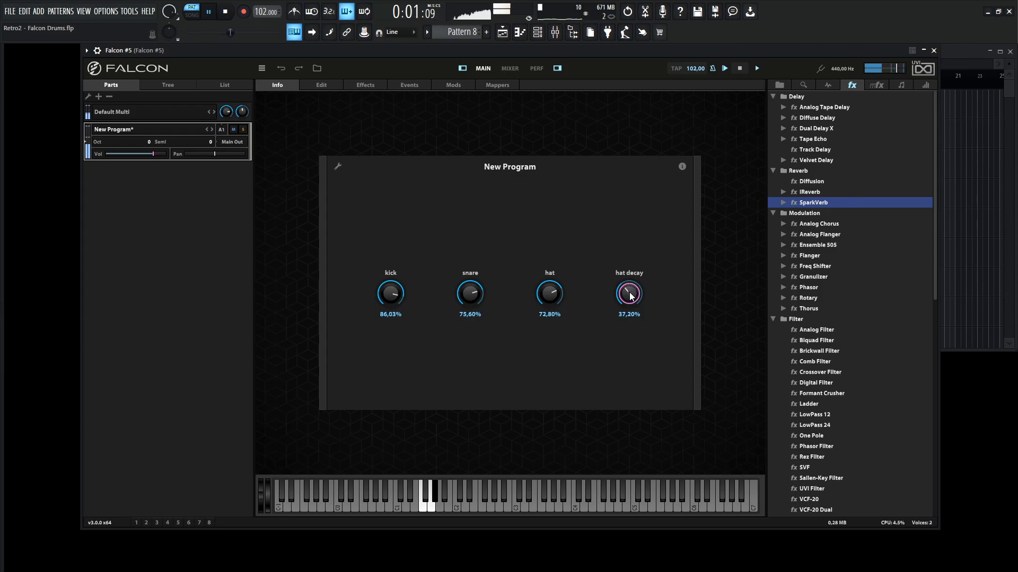
scroll(630, 295, up, 1)
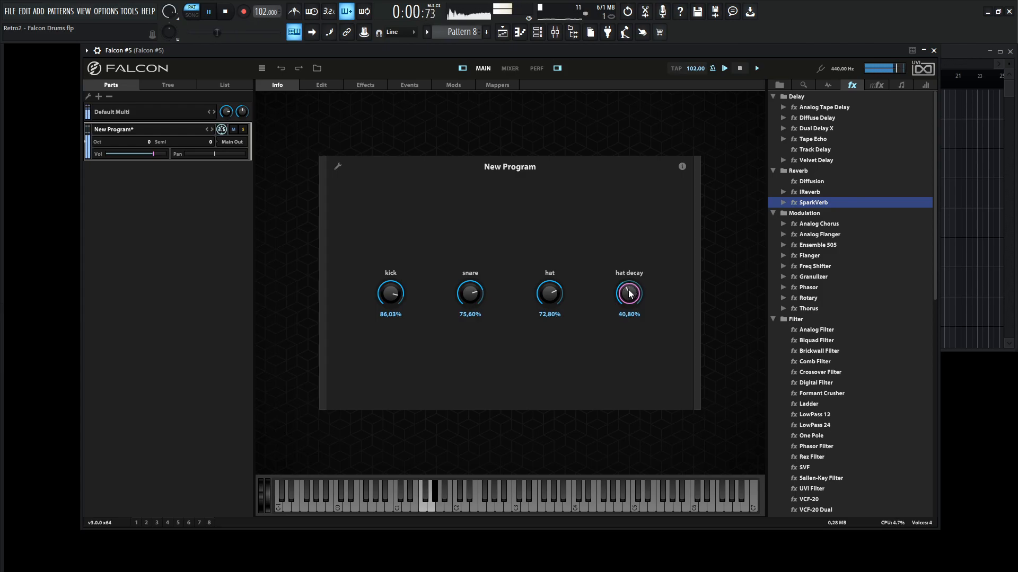
drag(628, 290, 622, 290)
key(space)
- Pan the hat keygroup to Left 30 while playing the beat
click(316, 87)
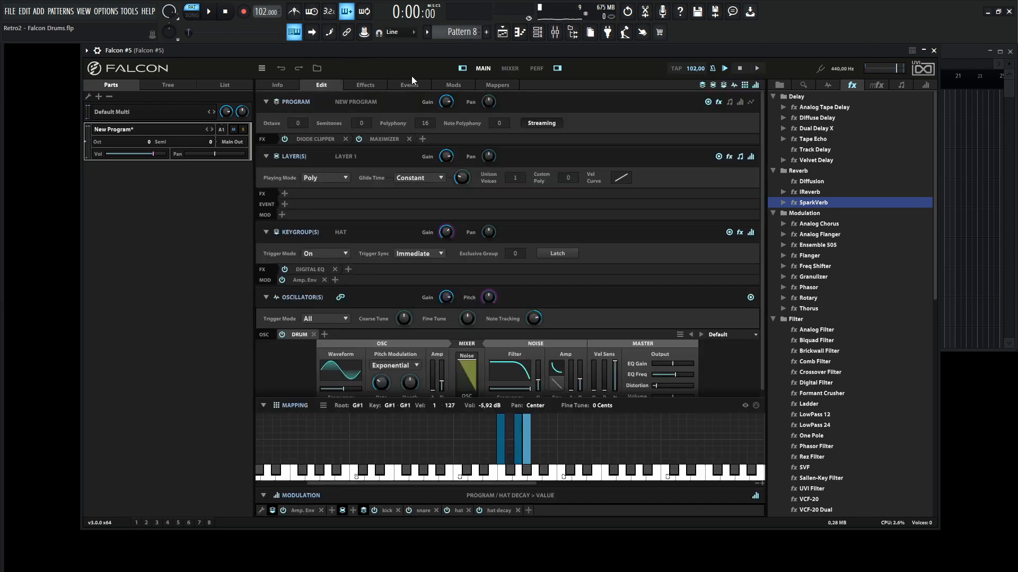
scroll(763, 370, down, 2)
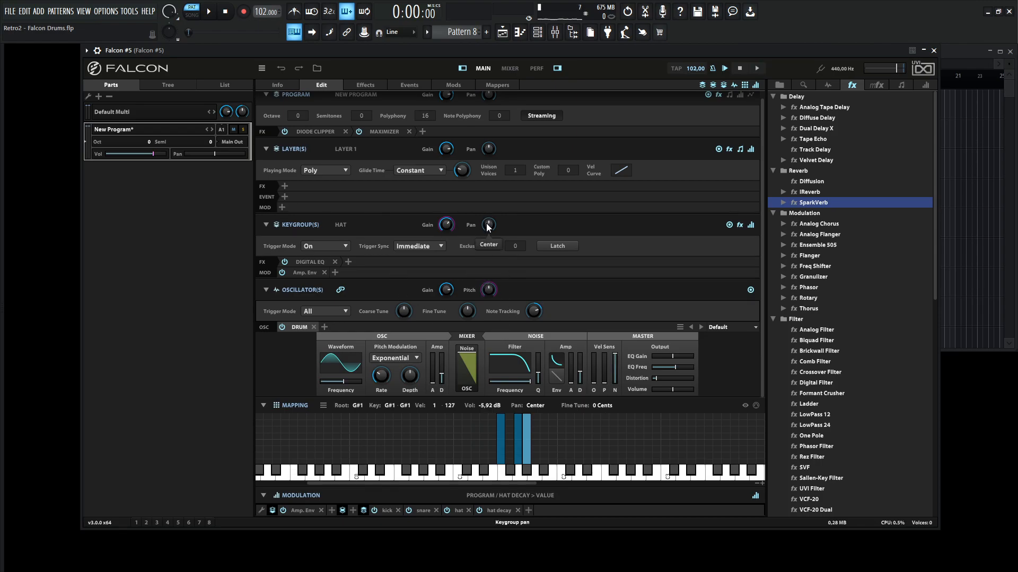
key(space)
drag(489, 226, 488, 247)
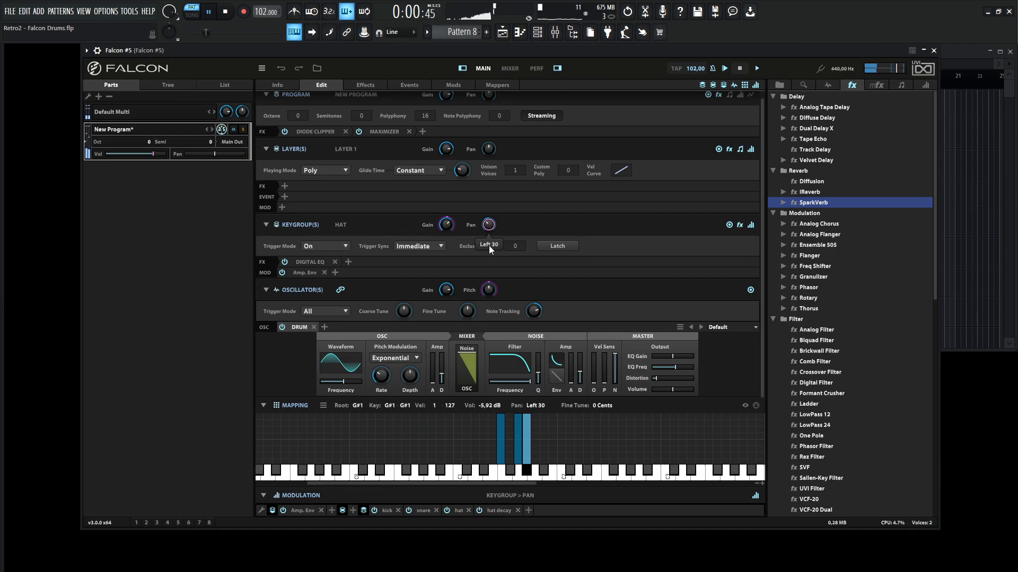
key(space)
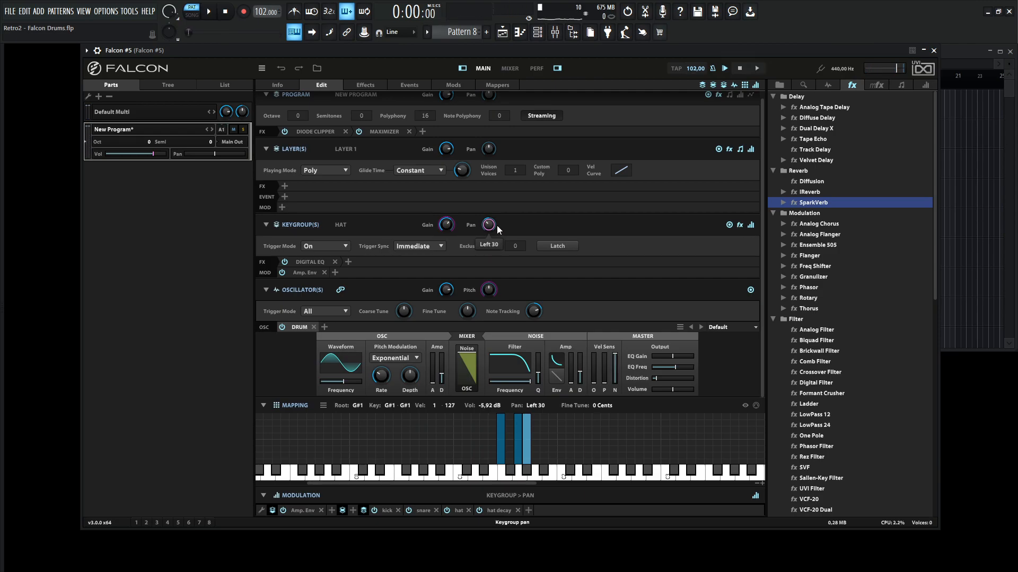
- Play the beat again to check how the panned hat sits in the stereo image
key(space)
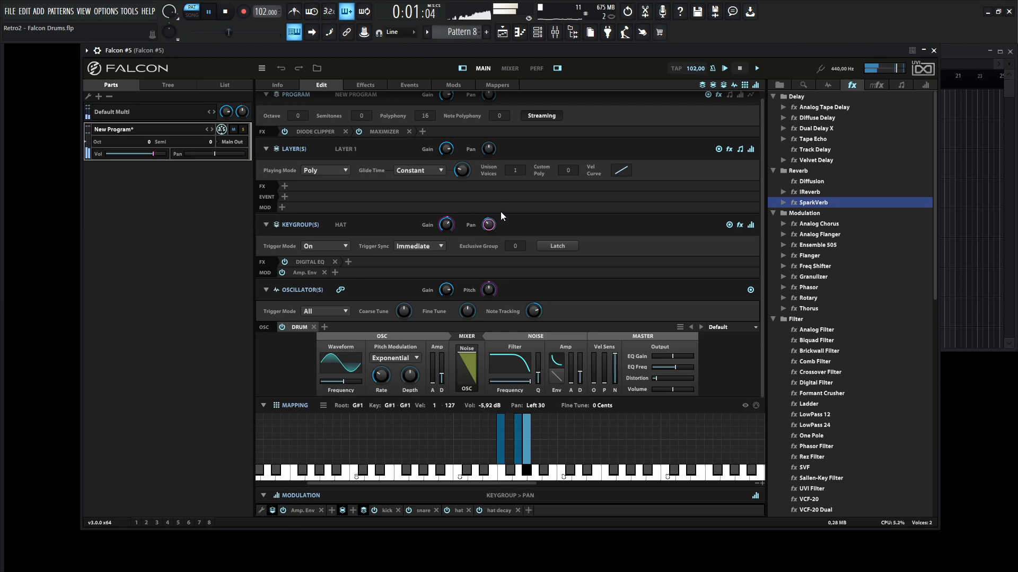
key(space)
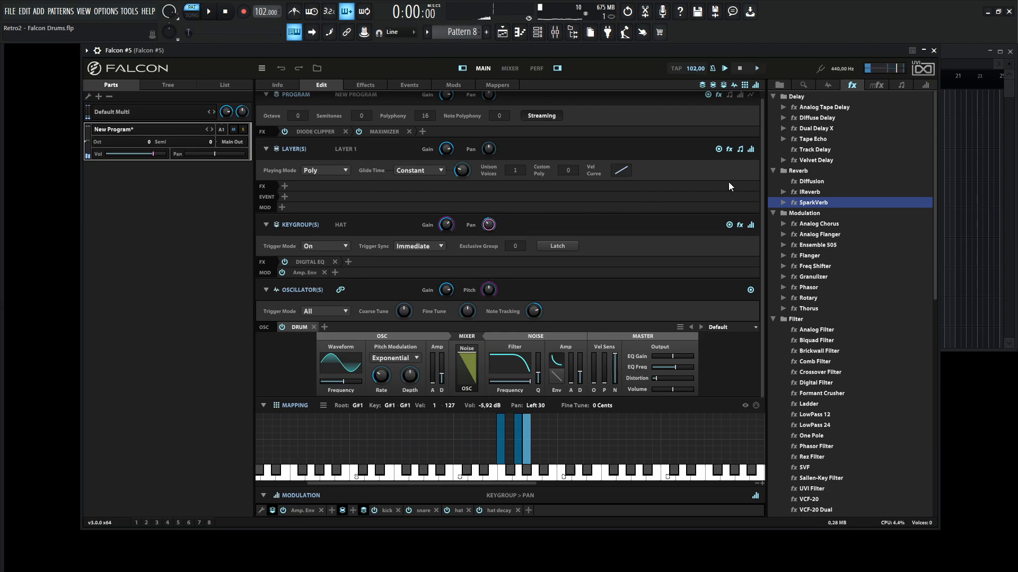
key(space)
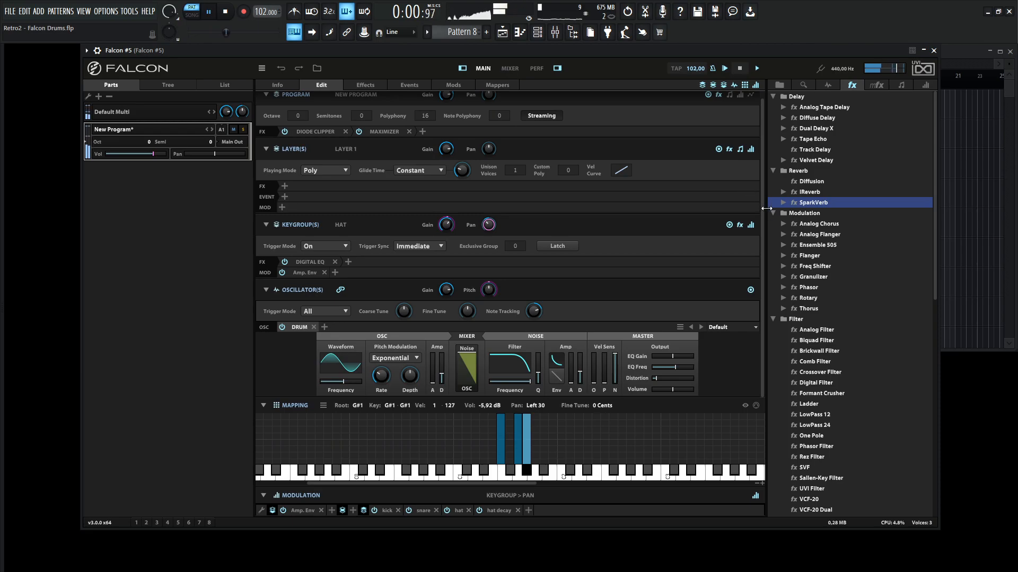
scroll(762, 205, up, 1)
key(space)
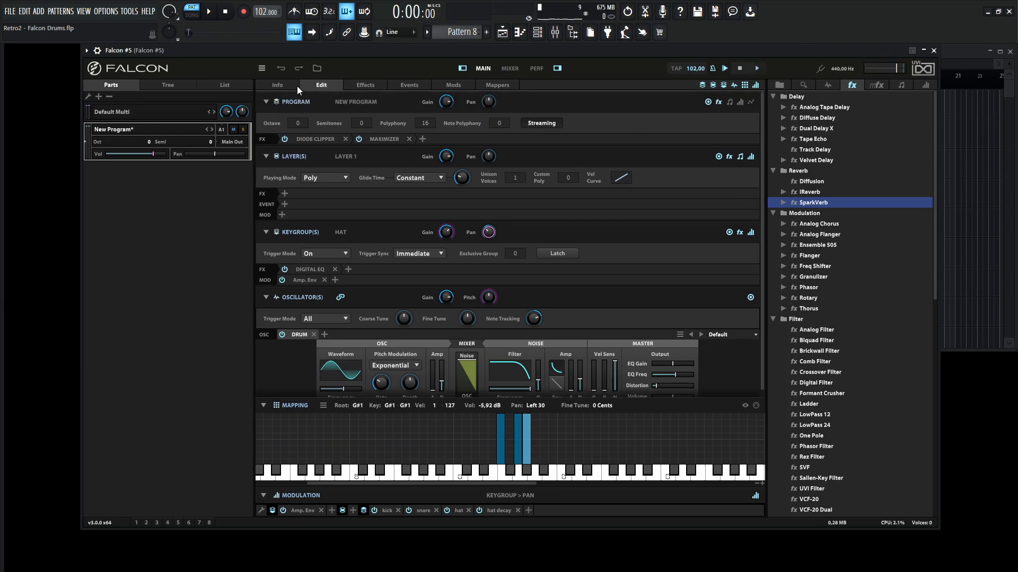
- Assign the snare keygroup's Aux 1 send level to a new macro
click(168, 85)
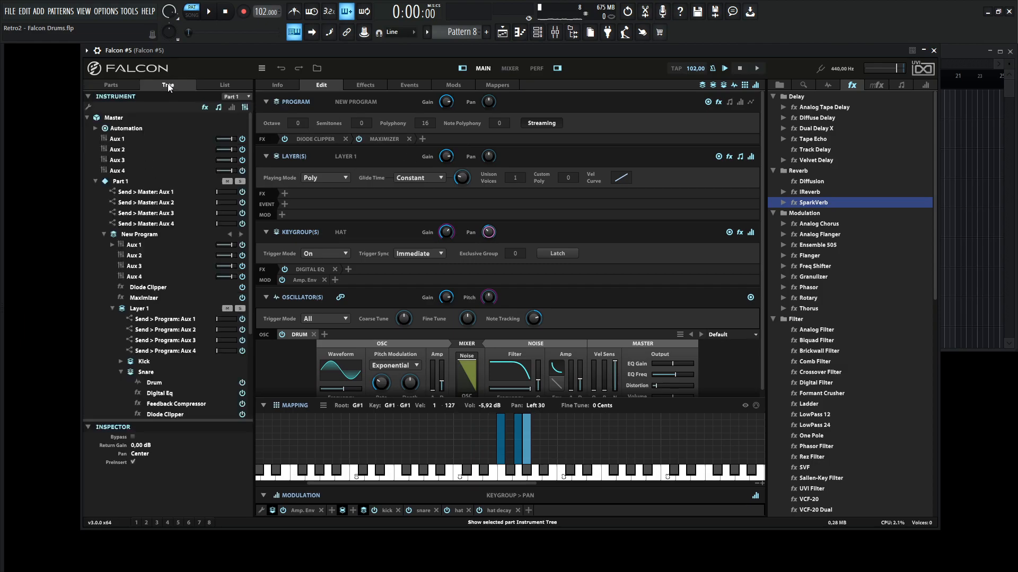
drag(251, 233, 249, 323)
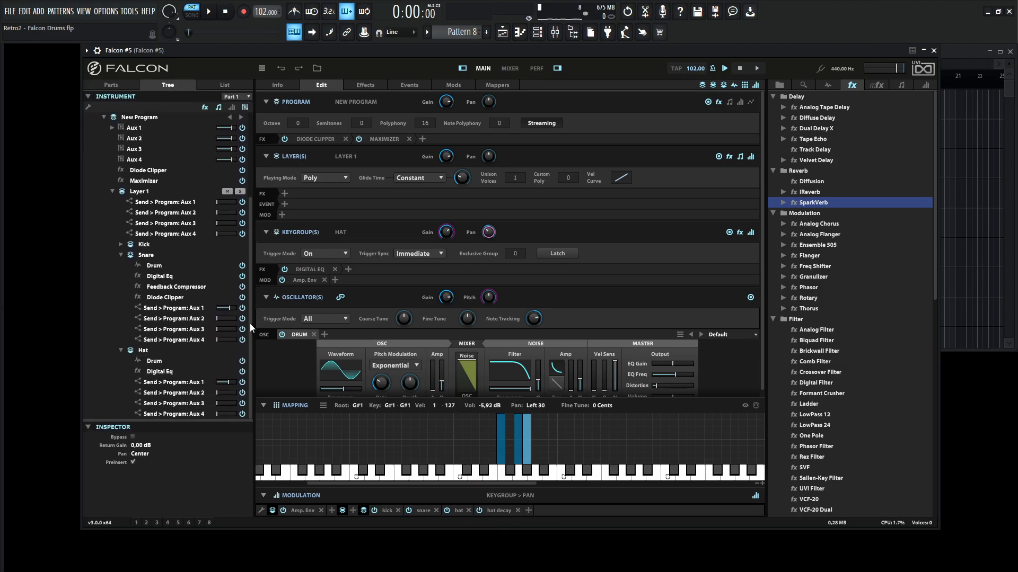
click(142, 129)
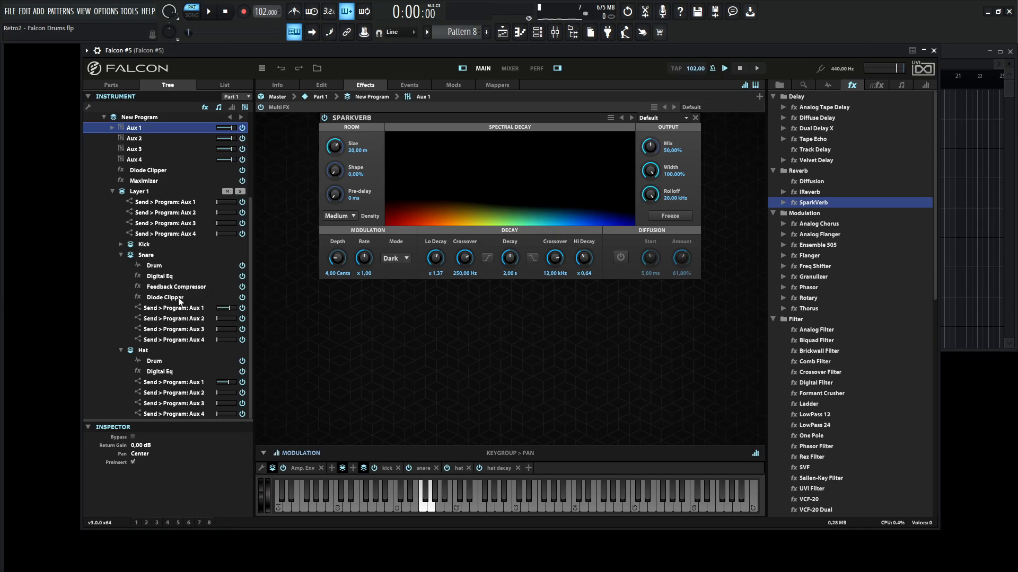
right_click(222, 309)
mouse_move(263, 283)
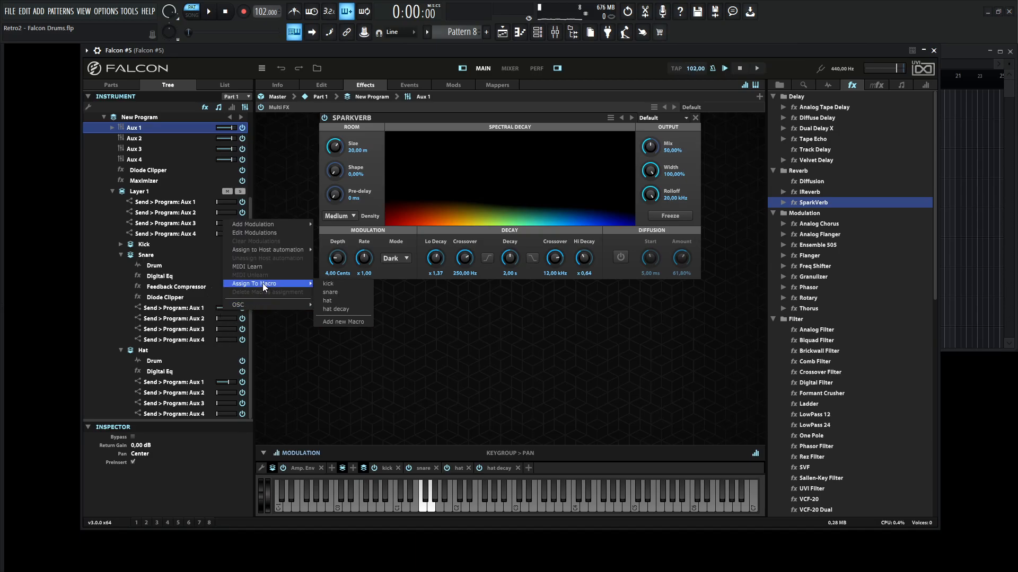
click(343, 321)
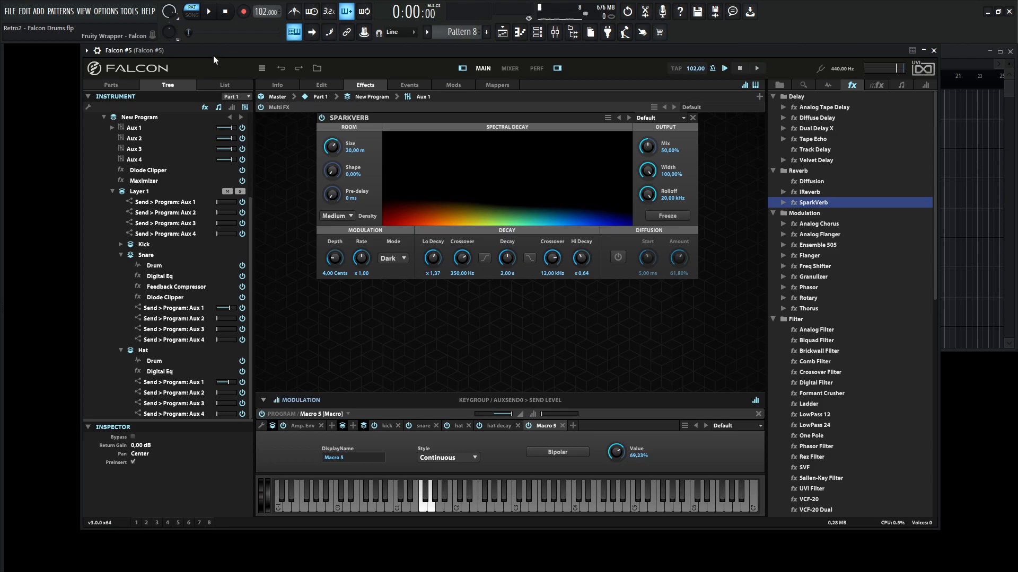
- Rename the new send macro as "snare verb" on the program's macro page
click(271, 85)
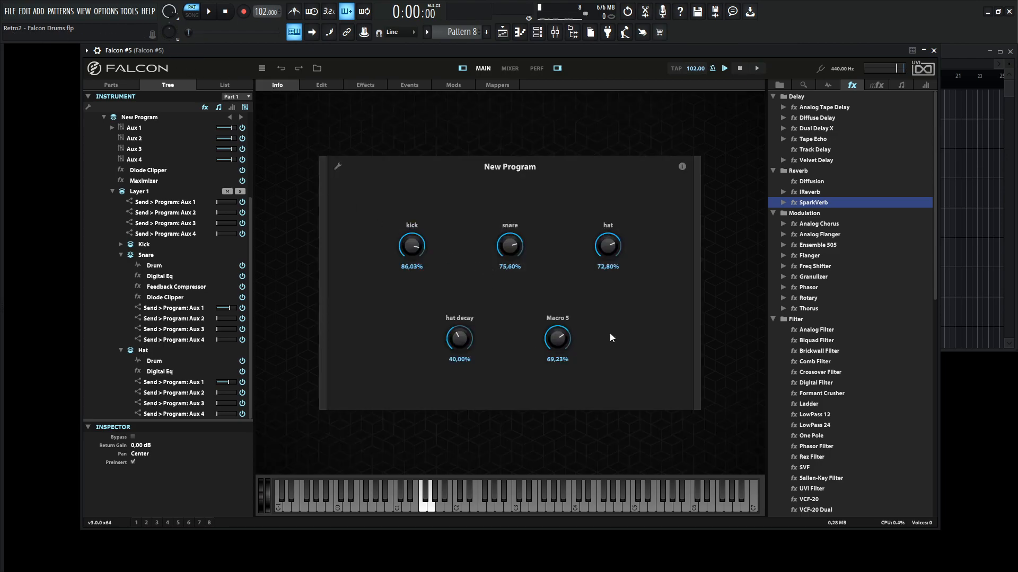
click(336, 167)
double_click(556, 318)
text(snare dr)
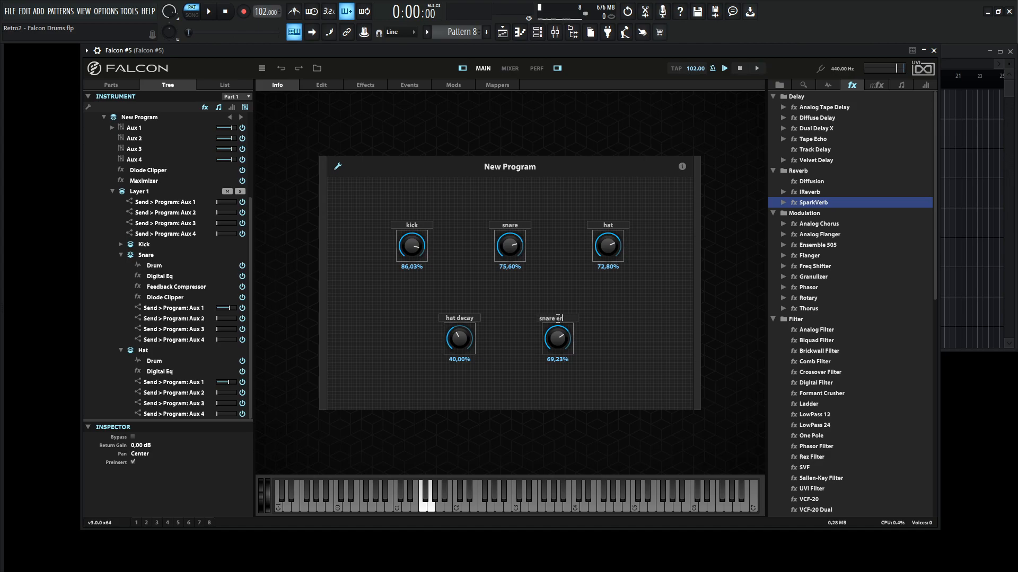
double_click(558, 318)
text(s)
click(337, 167)
- Audition the snare verb macro at different amounts while the beat plays, set it to 74.80%, and stop playback
drag(563, 341, 551, 284)
key(space)
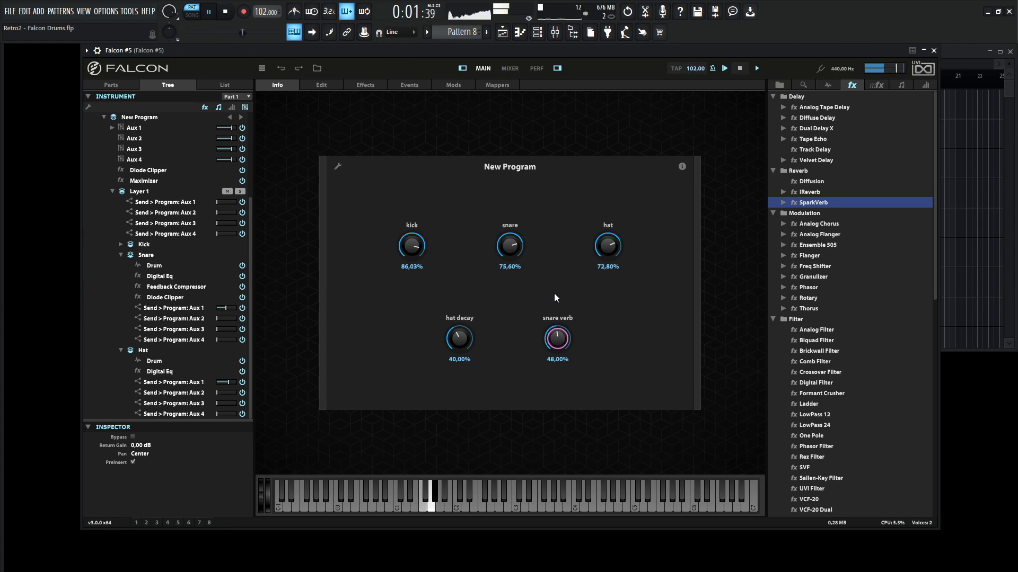
mouse_move(560, 344)
mouse_down()
mouse_move(556, 312)
mouse_move(554, 341)
mouse_up()
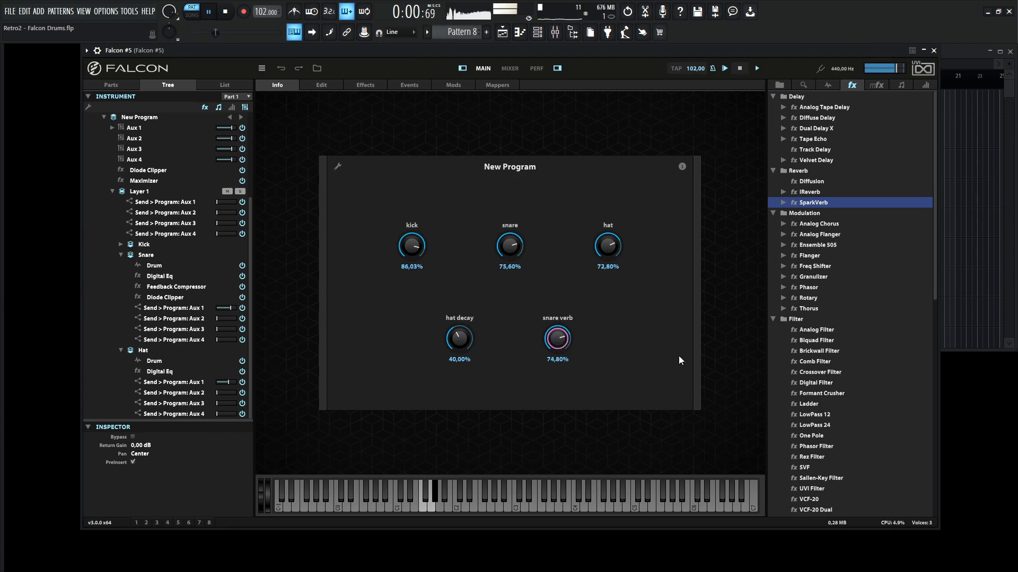
key(space)
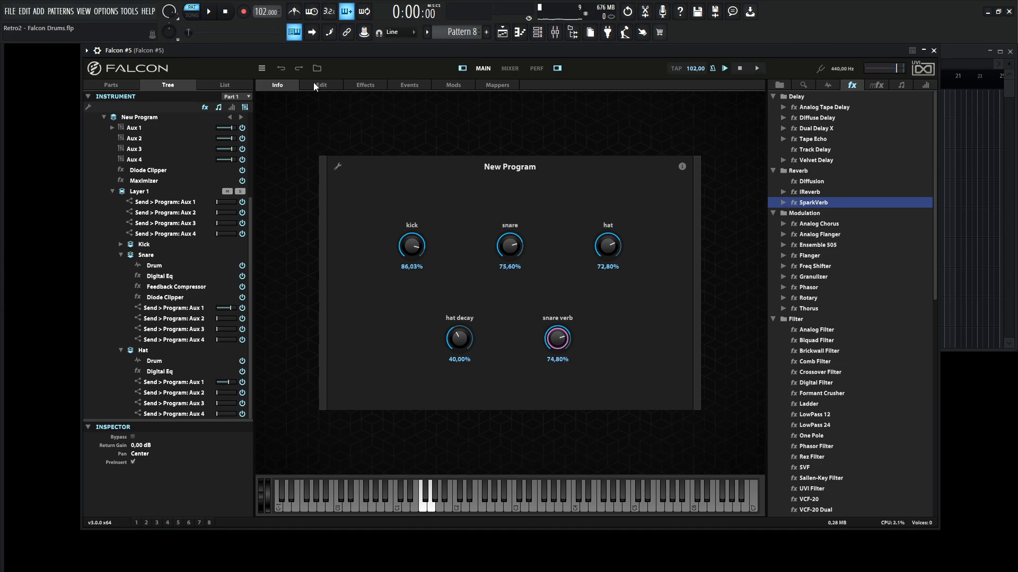
- Assign the hat keygroup's Aux 1 send level to a new macro
click(310, 86)
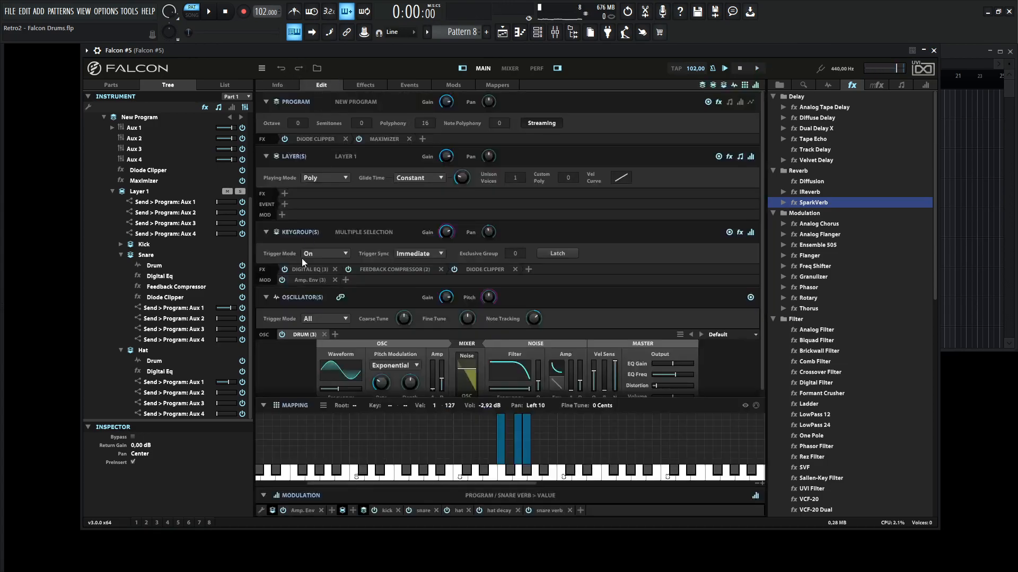
right_click(225, 382)
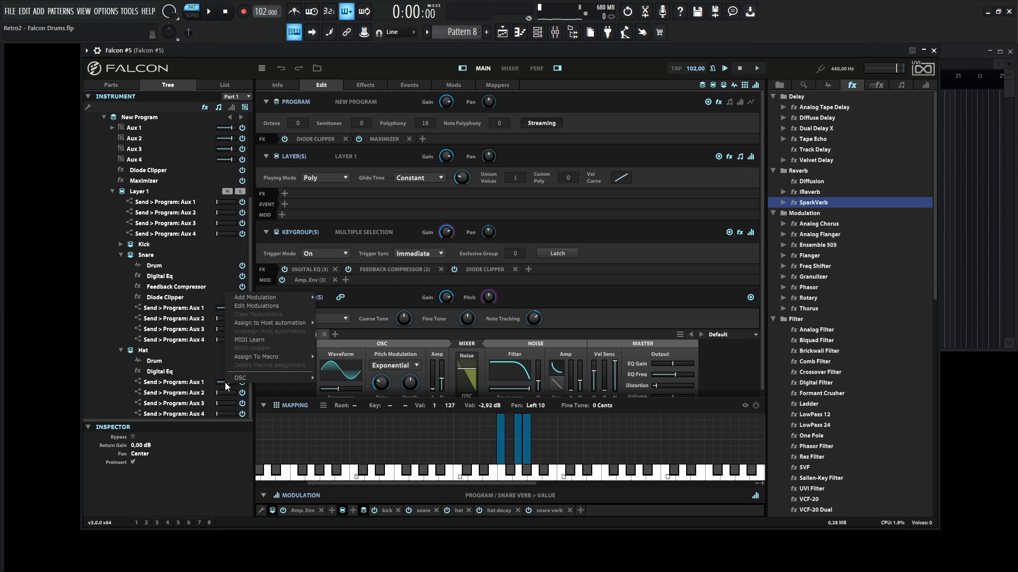
mouse_move(281, 362)
click(347, 357)
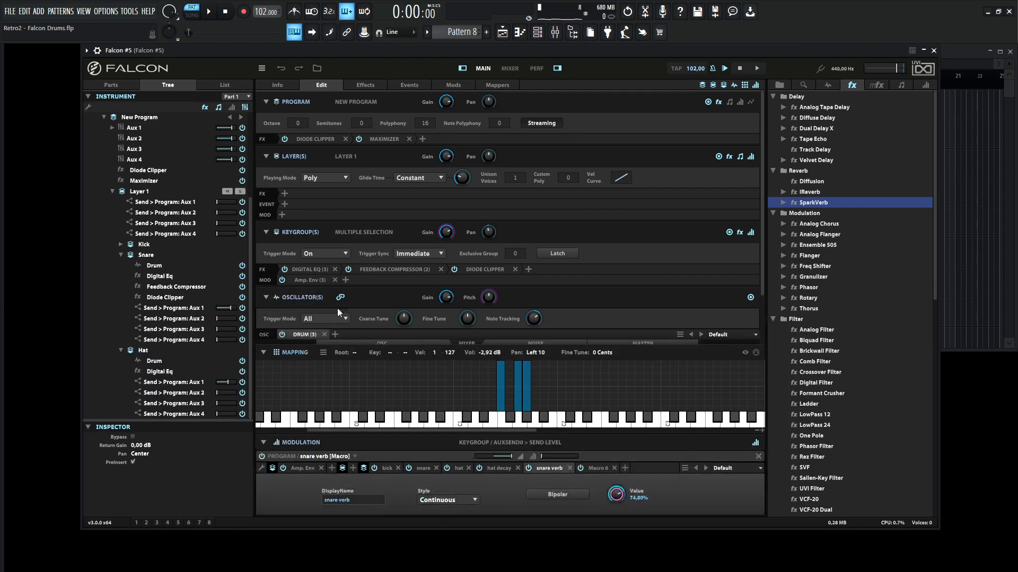
- Rename the new hat send macro as "hat verb" and leave the macro page's edit mode
click(277, 85)
click(338, 166)
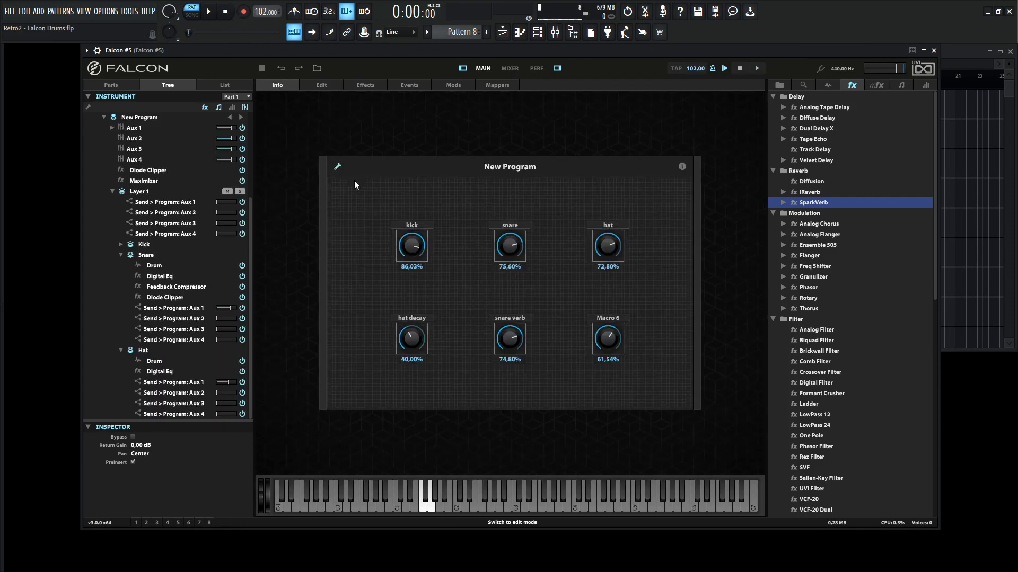
double_click(616, 317)
text(hat verb)
key(Return)
click(338, 167)
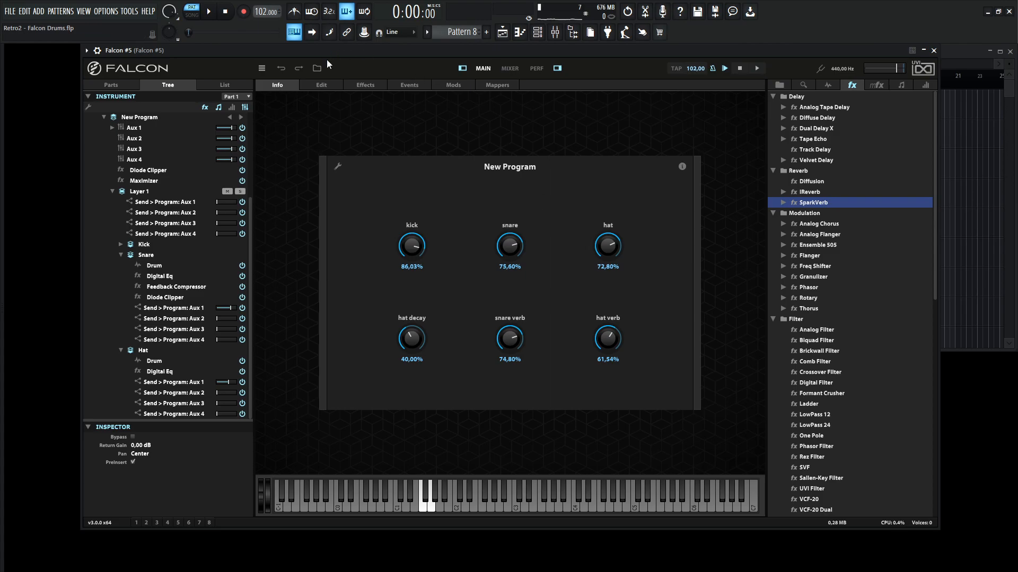
- Set the mix of the SparkVerb on the program's Aux 1 to 100%
click(328, 88)
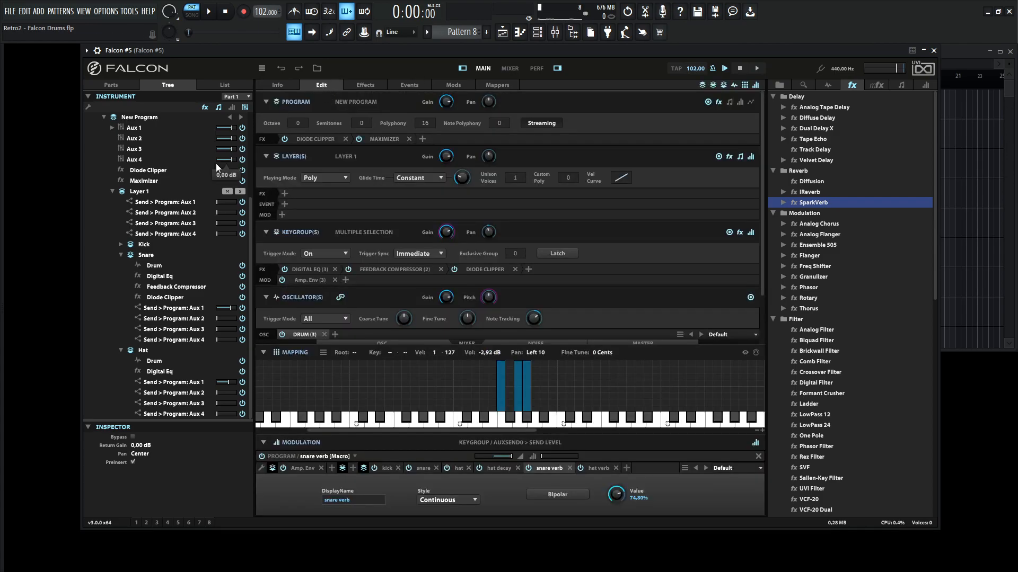
click(168, 202)
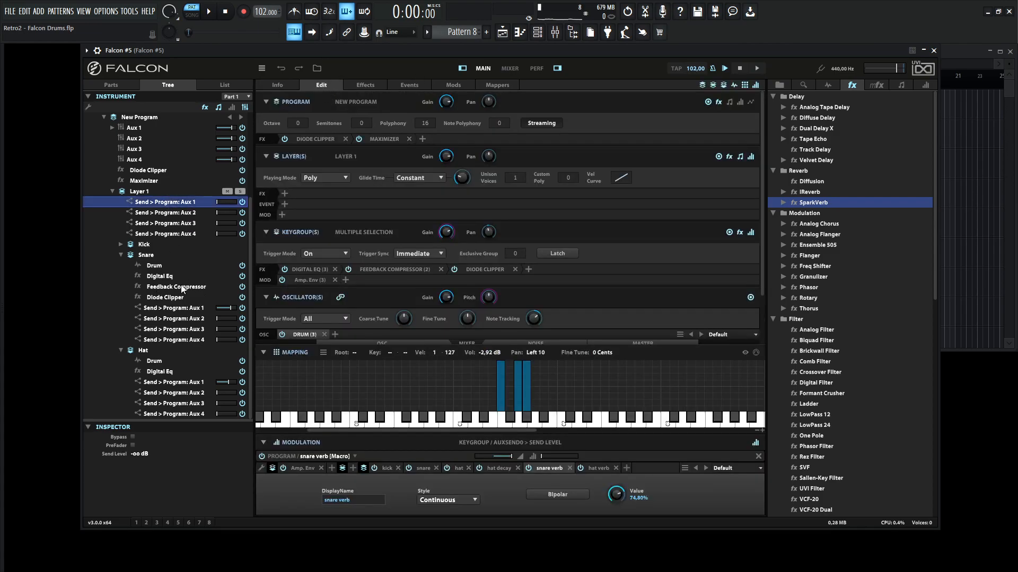
click(144, 131)
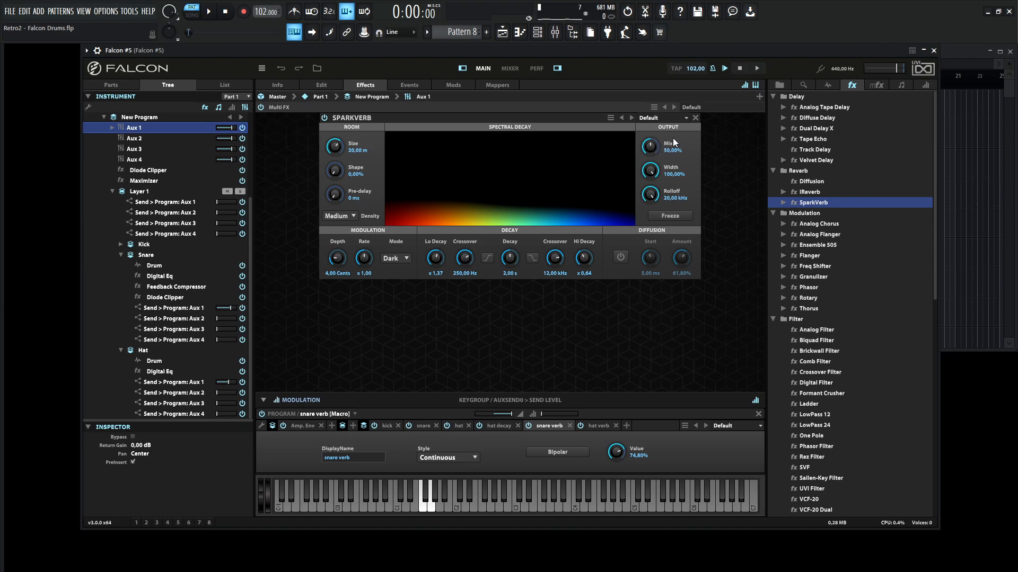
drag(657, 146, 645, 24)
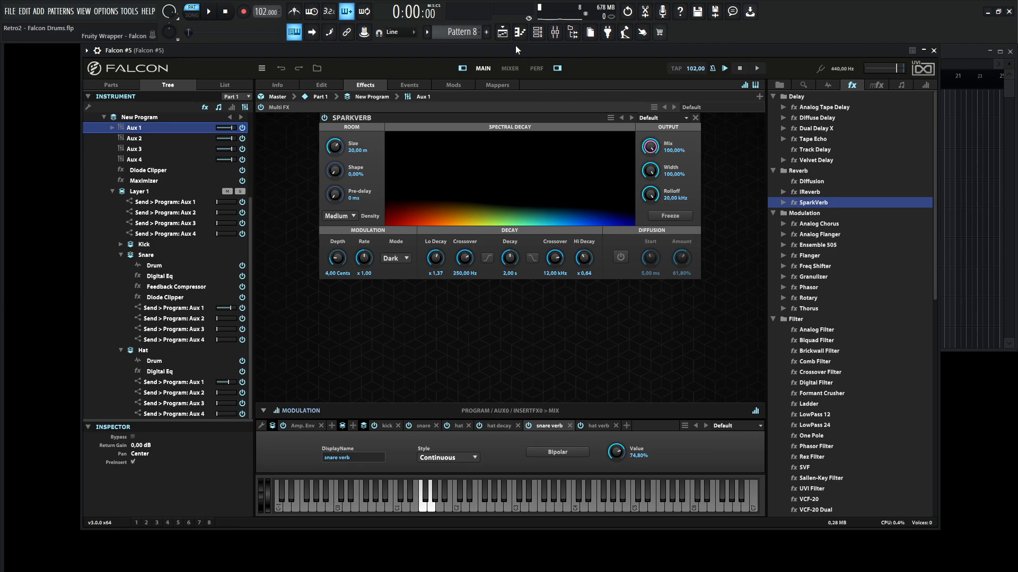
- Lower the snare verb macro to 70.00% while playing the beat, and stop playback
click(280, 85)
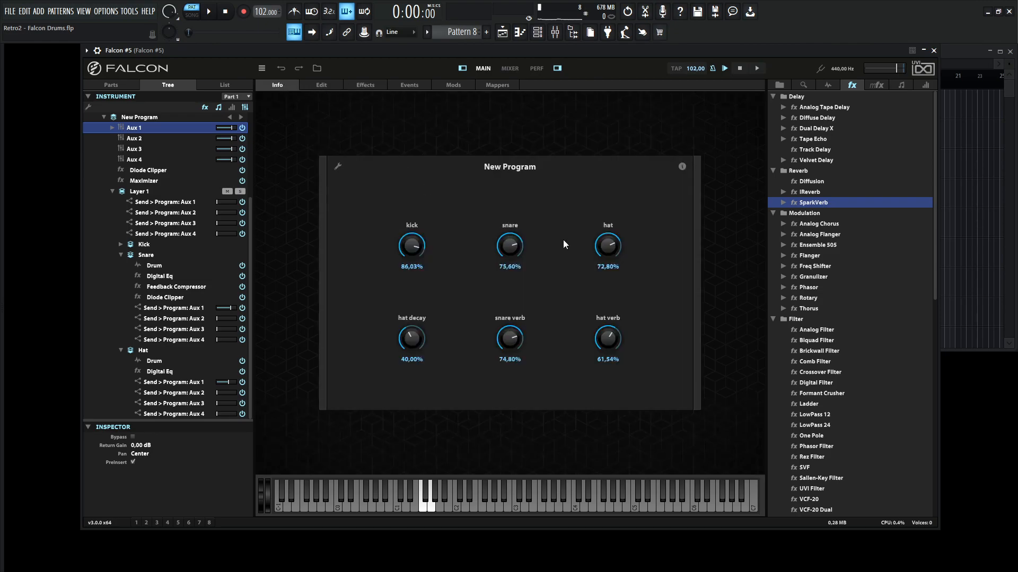
key(space)
drag(510, 344, 535, 345)
key(space)
- Turn the snare and kick macros down to 0% and set hat verb to 69.20% while auditioning the hat alone
drag(511, 246, 515, 499)
drag(417, 245, 469, 496)
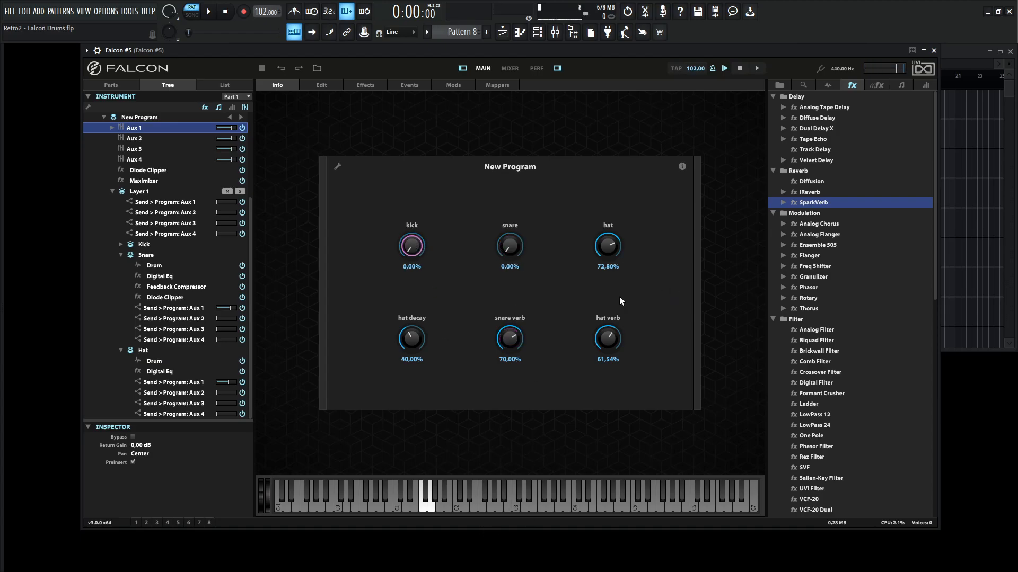
mouse_move(607, 338)
mouse_down()
mouse_move(604, 498)
mouse_move(609, 219)
mouse_move(617, 330)
mouse_move(606, 341)
mouse_up()
key(space)
key(space)
- Mute the hat macro and rebalance the playing beat with kick at 78.40% and snare at about 72.40%
double_click(607, 246)
key(space)
mouse_move(411, 252)
mouse_down()
mouse_move(392, 162)
mouse_move(409, 244)
mouse_up()
drag(506, 242, 512, 204)
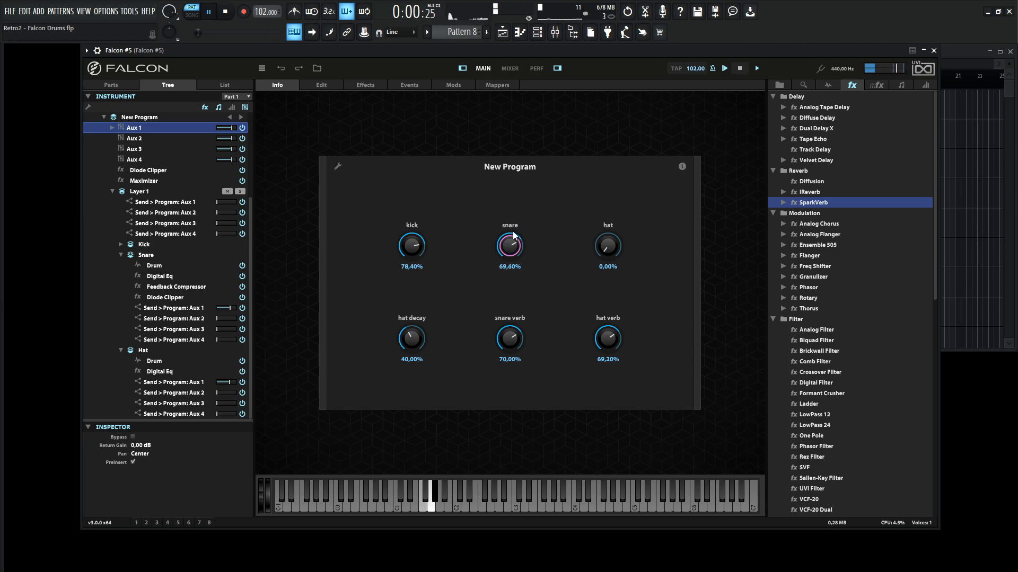
- Bring the hat macro up to 62.80%, try the hat decay macro and leave it at 40.00%, and stop playback
drag(607, 245, 608, 210)
drag(613, 247, 609, 254)
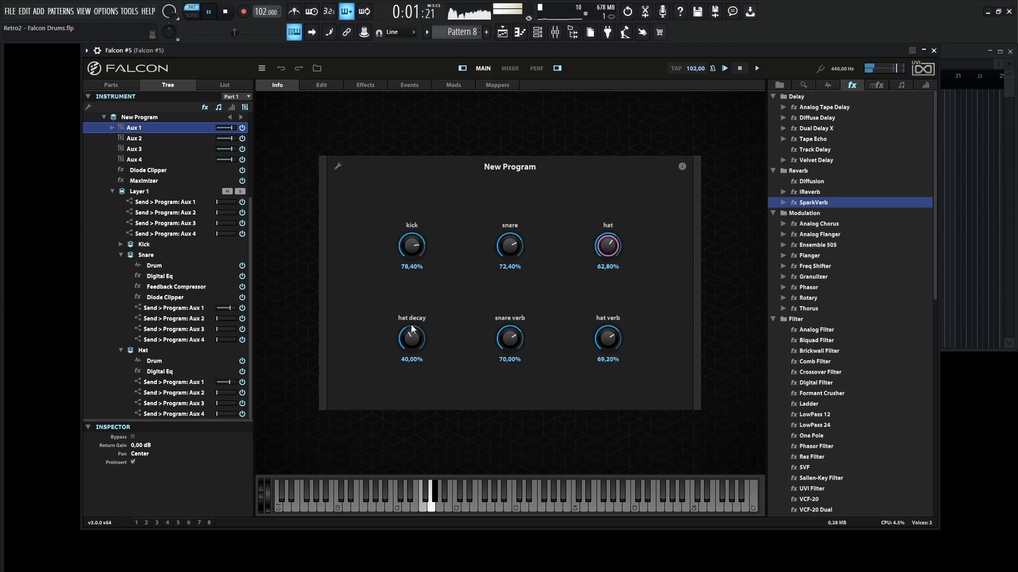
drag(416, 336, 417, 325)
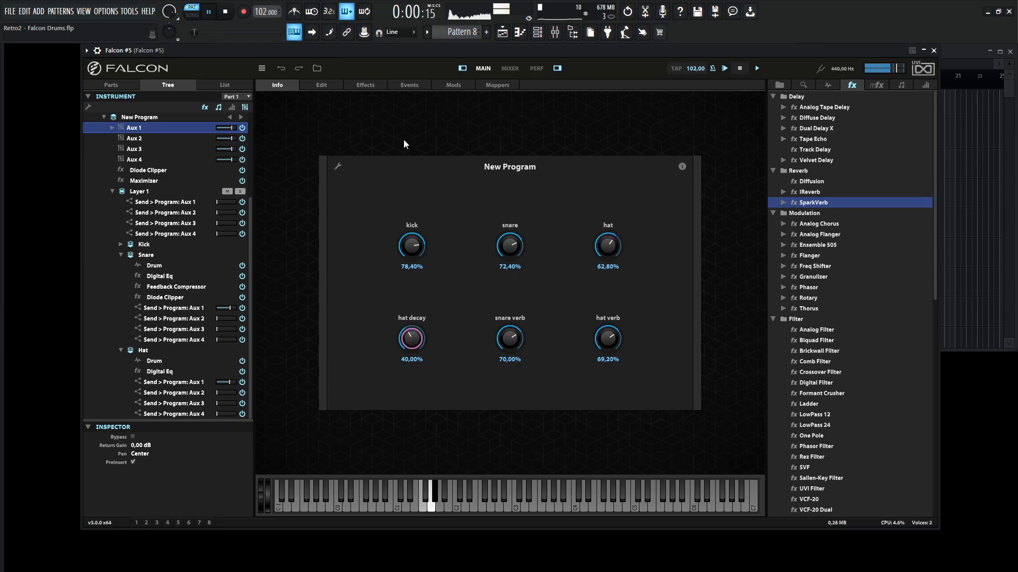
key(space)
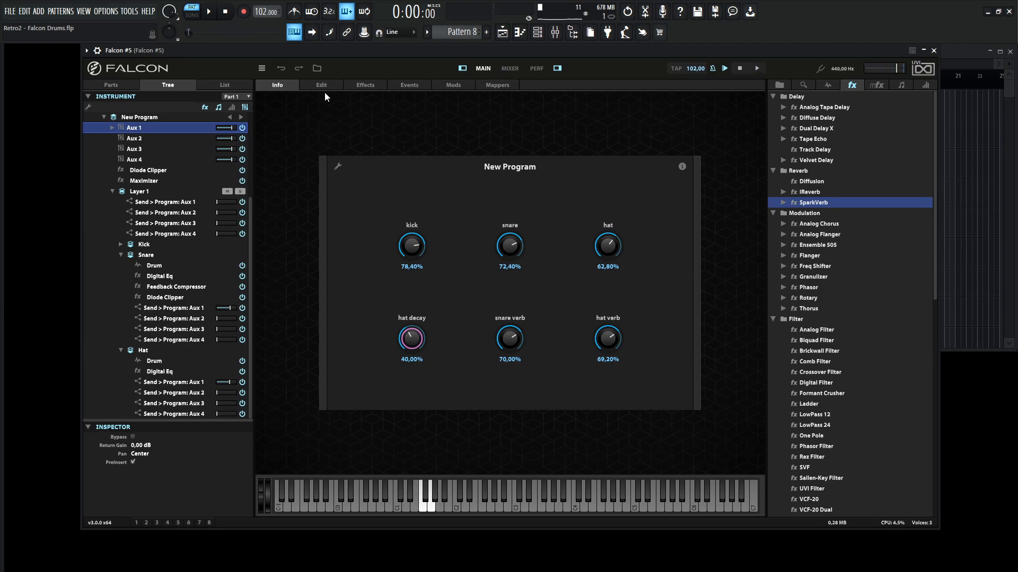
- Add a Drum synthesis oscillator to the key mapping as a new keygroup on A#1
click(321, 87)
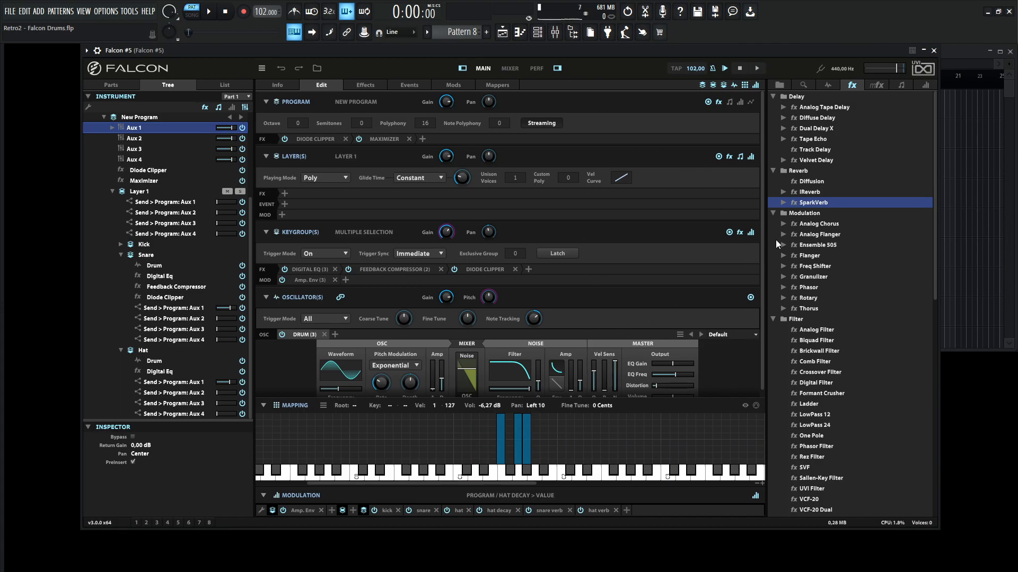
click(828, 86)
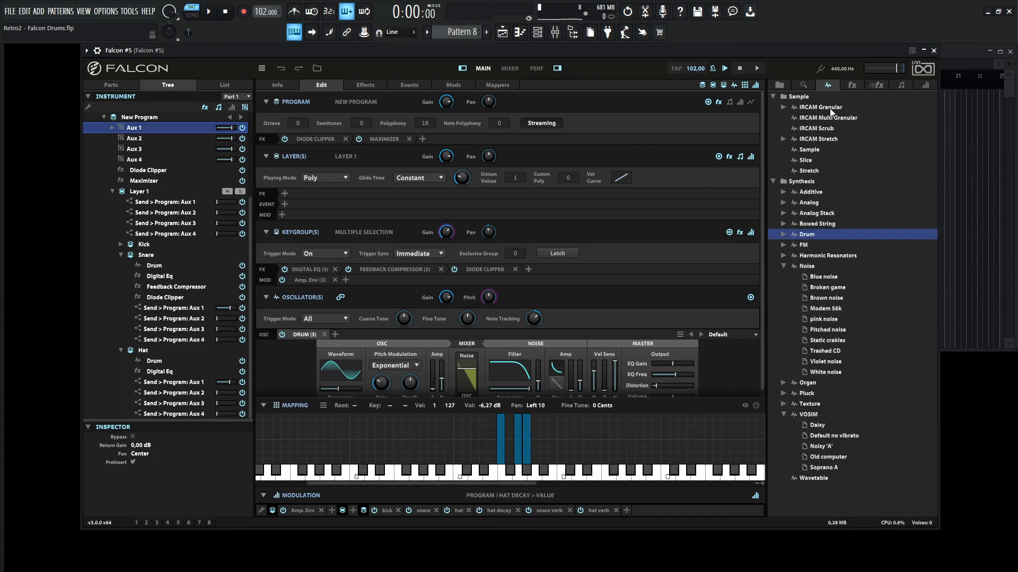
drag(809, 233, 543, 456)
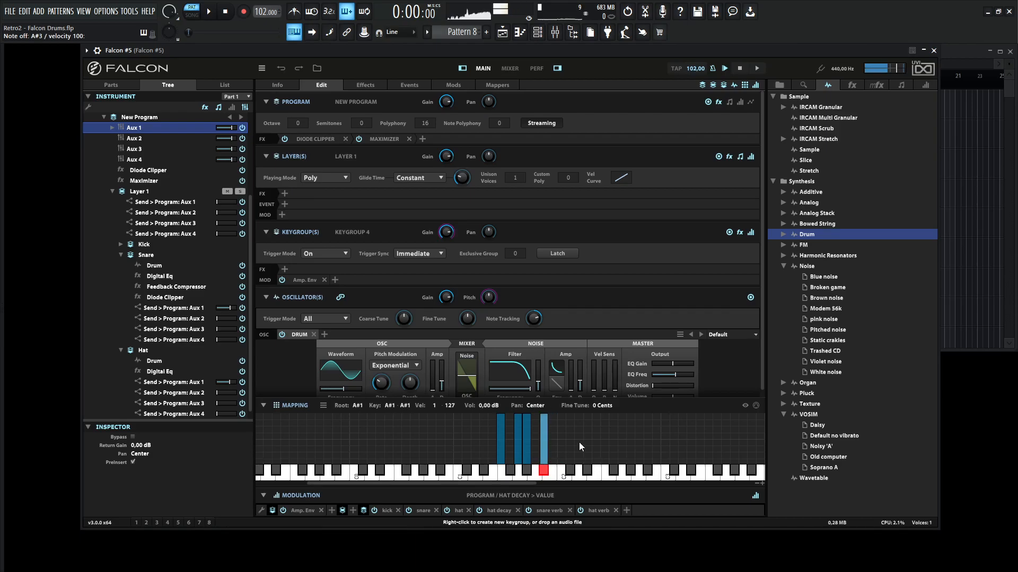
- Adjust the A#1 drum's oscillator decay, noise decay and waveform frequency while auditioning the note
scroll(762, 285, down, 1)
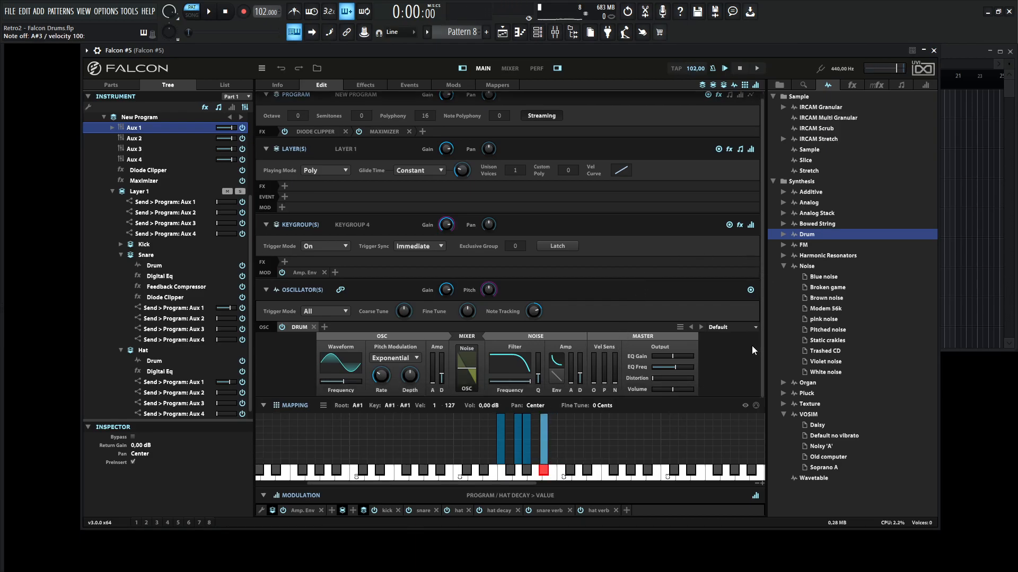
click(442, 377)
drag(442, 377, 442, 370)
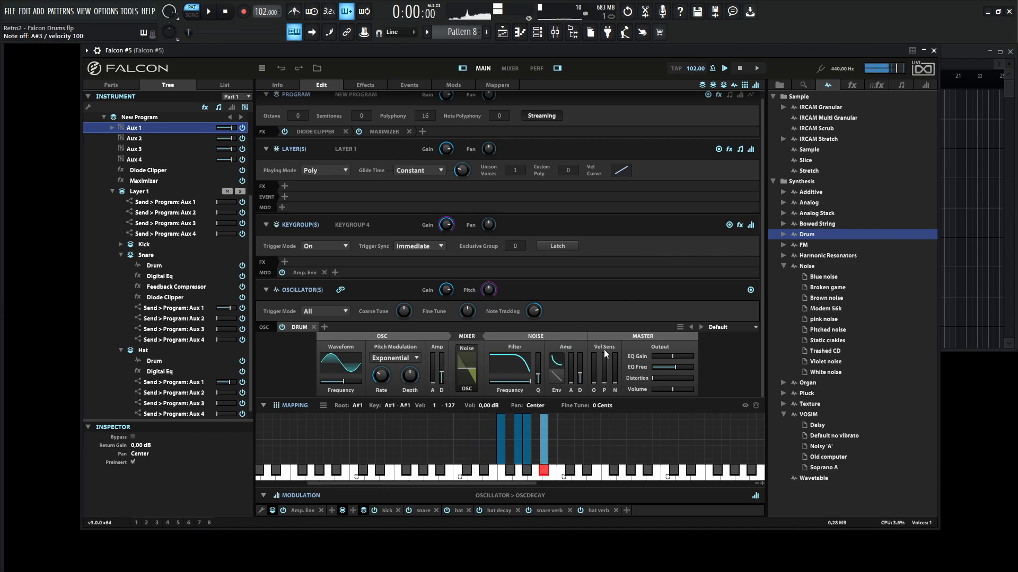
click(582, 374)
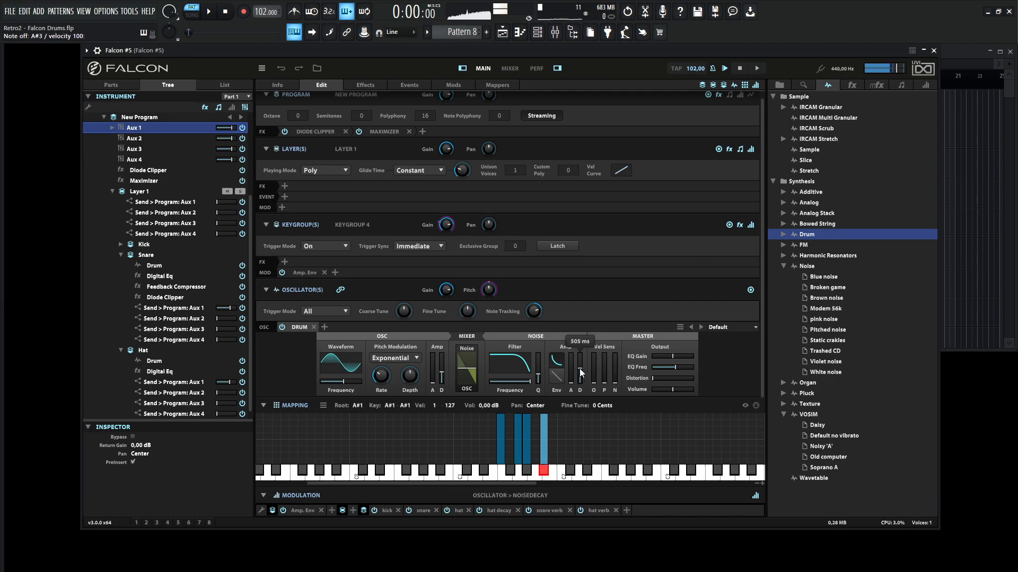
drag(343, 381, 343, 383)
- Shorten the A#1 drum's oscillator decay to about 50.8 ms, reduce its noise decay, and add a little distortion
click(444, 374)
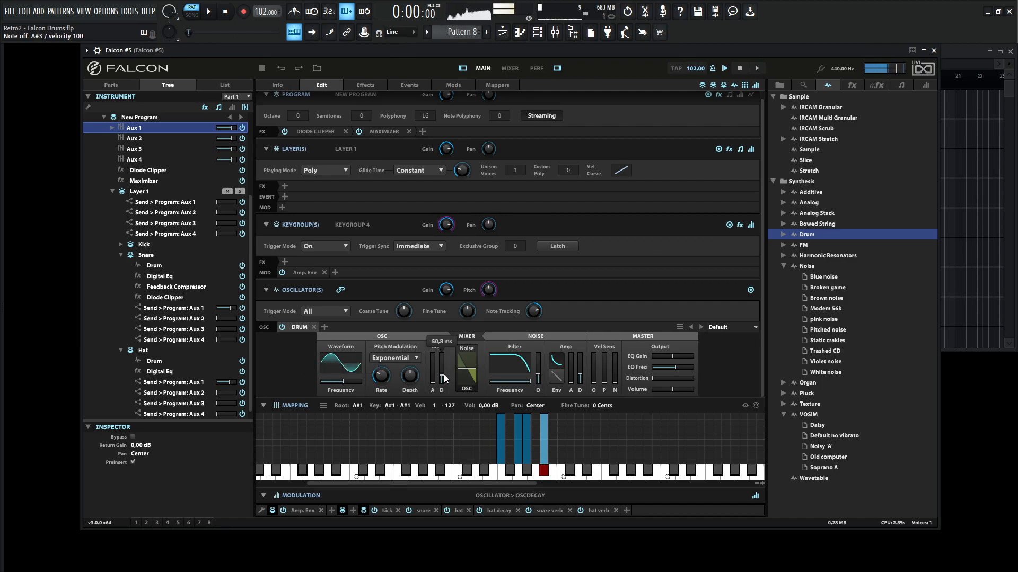
click(580, 378)
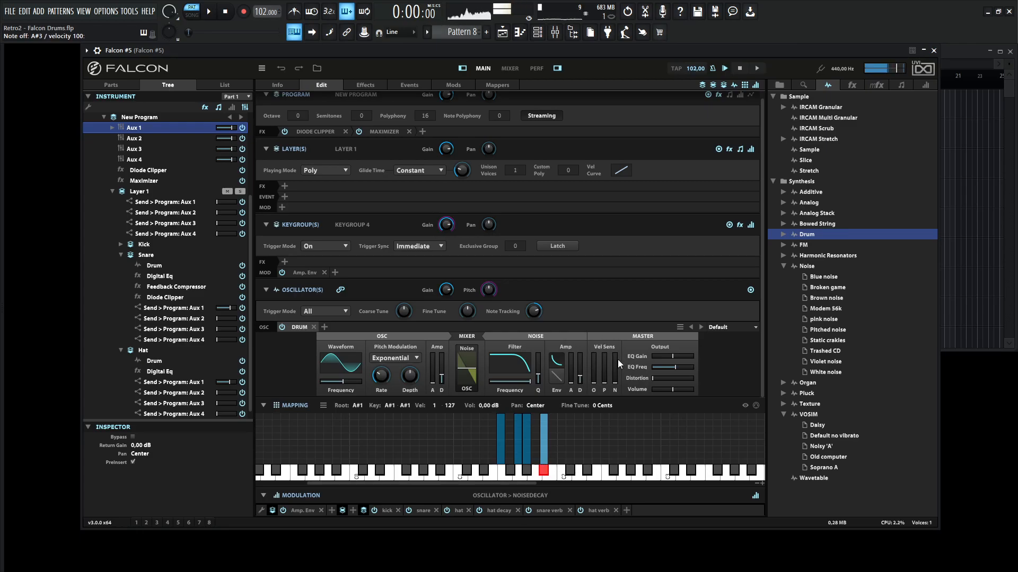
click(652, 380)
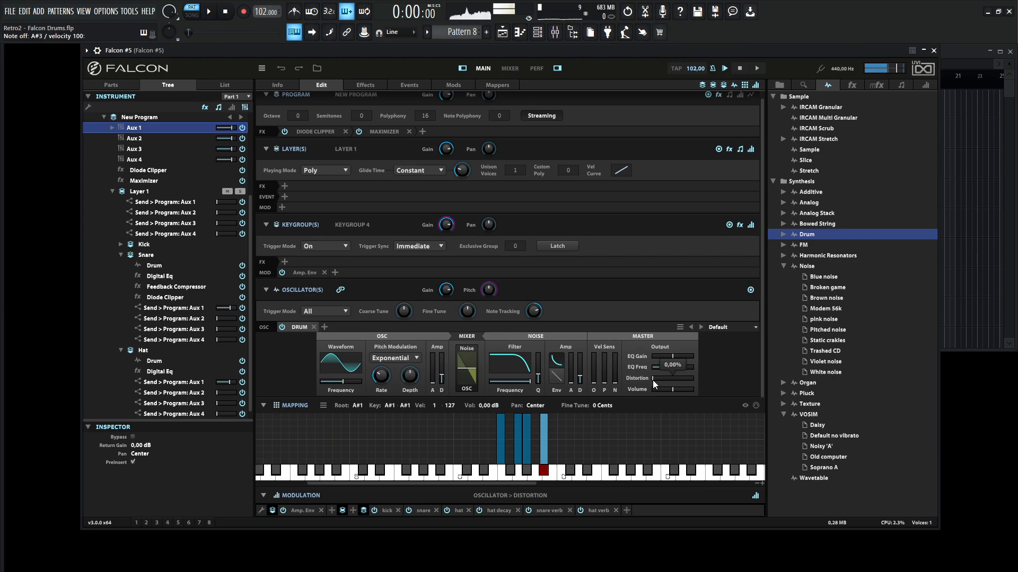
drag(654, 379, 663, 380)
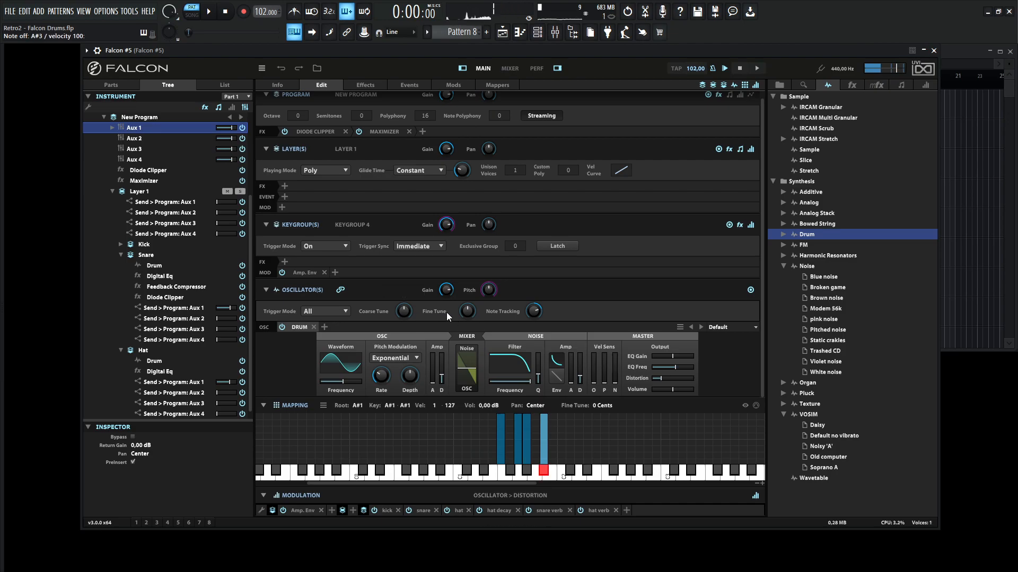
- Add a Digital Eq effect to the A#1 drum's keygroup
click(447, 291)
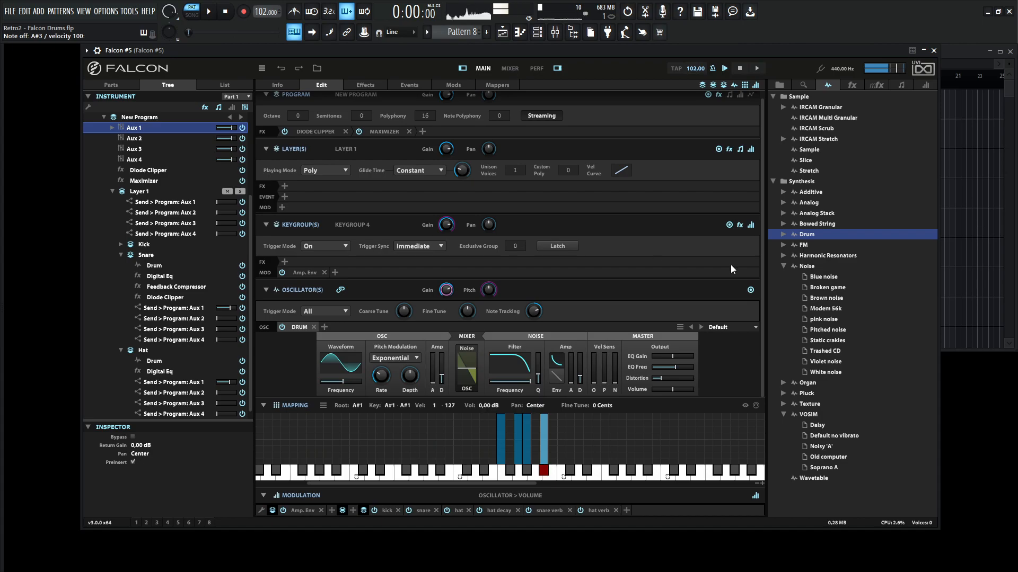
click(285, 260)
mouse_move(331, 317)
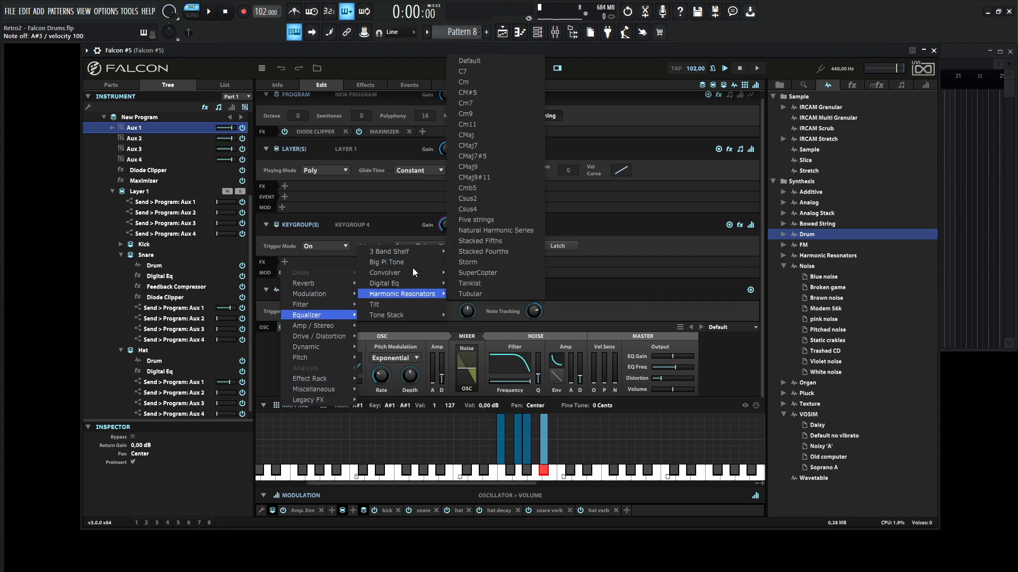
click(476, 289)
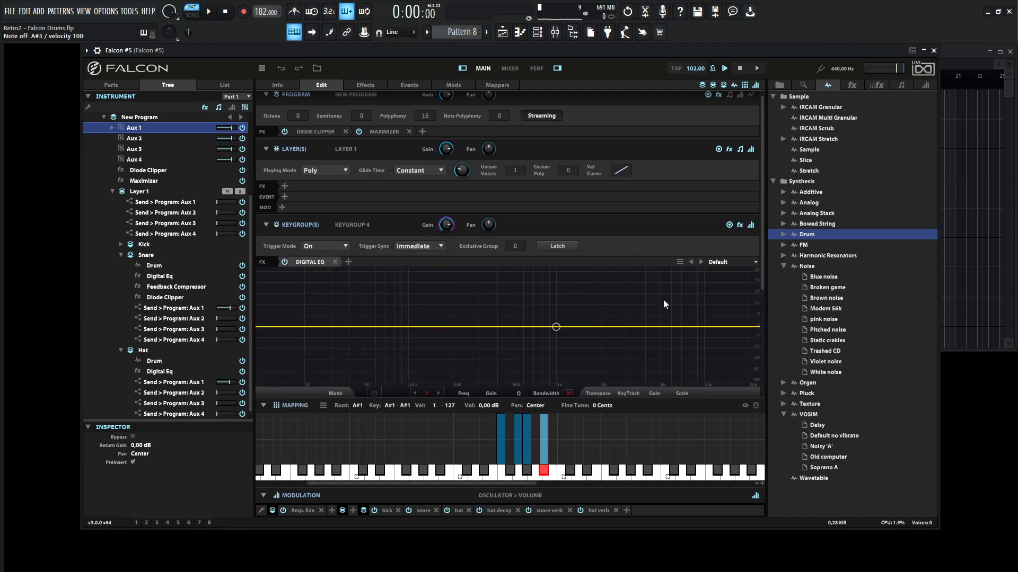
- Shape the A#1 drum's EQ with a low cut, a midrange dip of about 5 dB and a 4.33 dB boost near 4 kHz
drag(762, 268, 763, 338)
click(278, 221)
drag(278, 220, 552, 223)
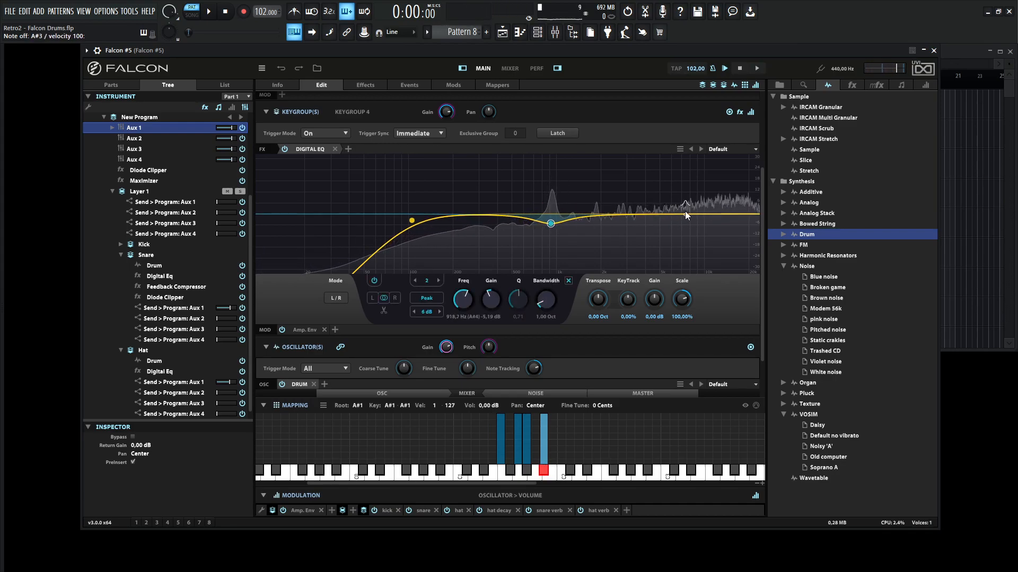
drag(692, 212, 645, 206)
scroll(761, 218, up, 1)
scroll(761, 218, up, 1)
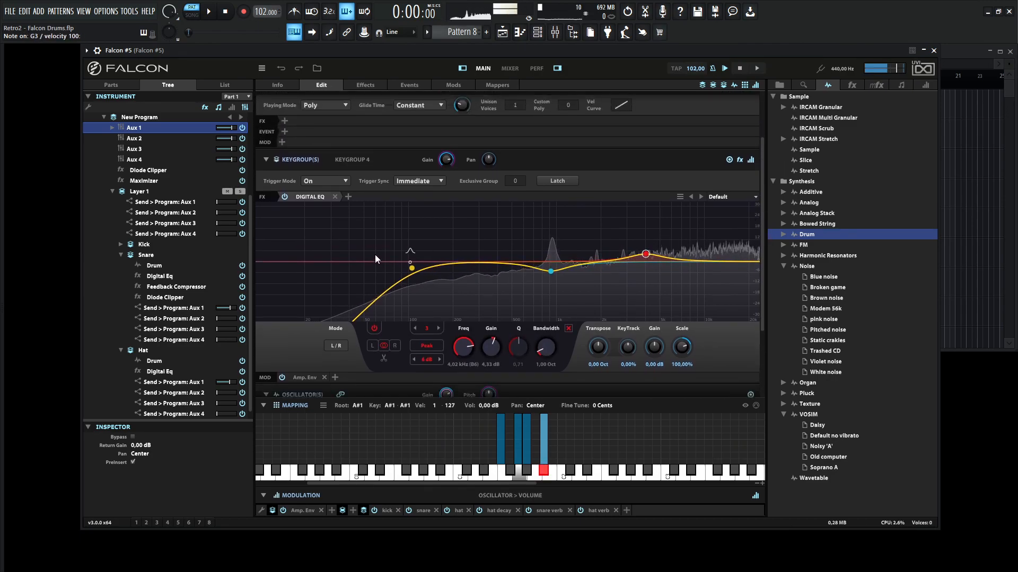
- Add a Diode Clipper after the keygroup's EQ, with drive at 21.00 dB and output gain at -11.20 dB
click(348, 197)
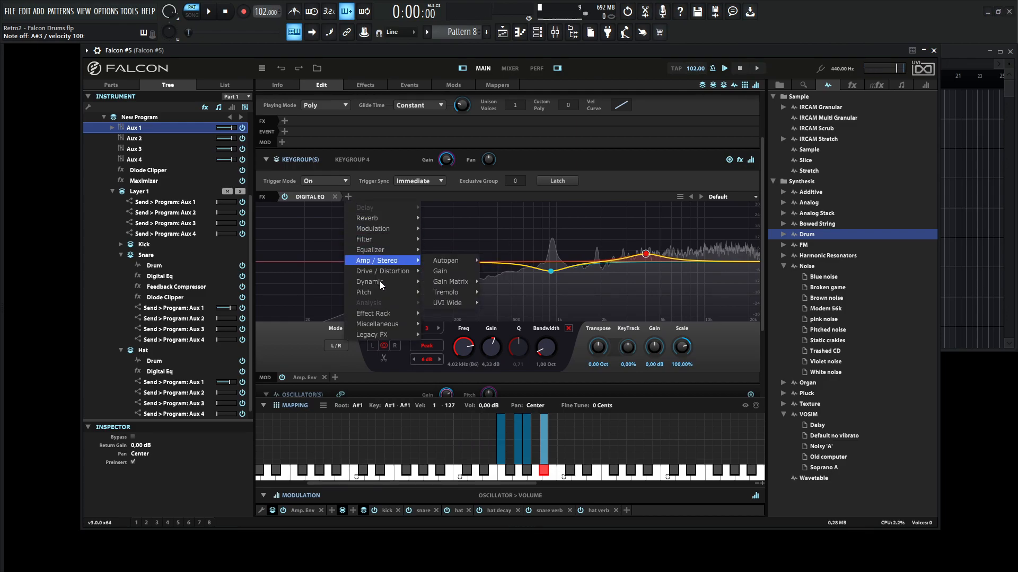
mouse_move(389, 269)
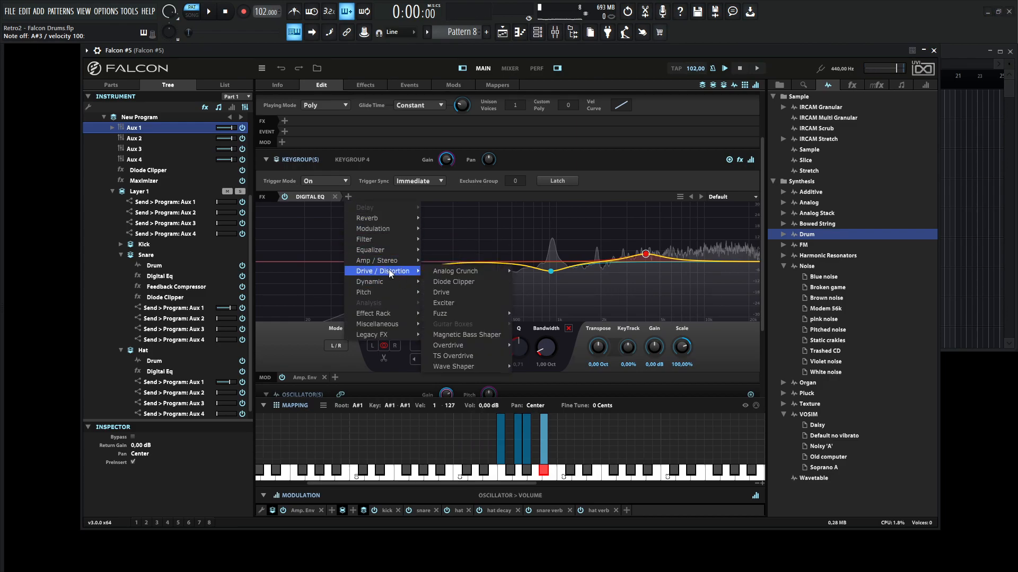
click(463, 285)
drag(345, 226, 343, 202)
drag(672, 243, 674, 292)
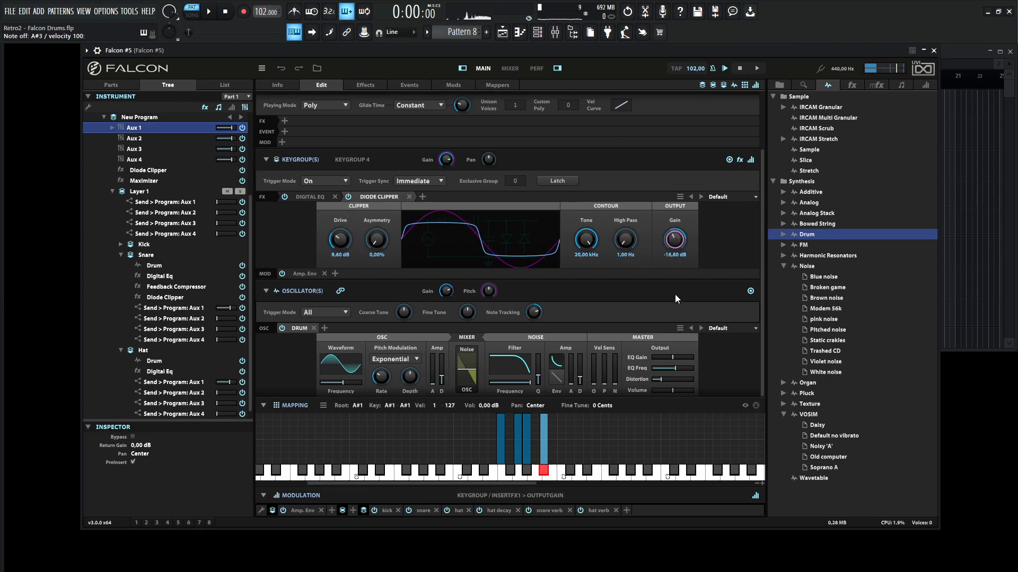
drag(340, 238, 340, 188)
drag(673, 244, 670, 198)
drag(678, 245, 677, 249)
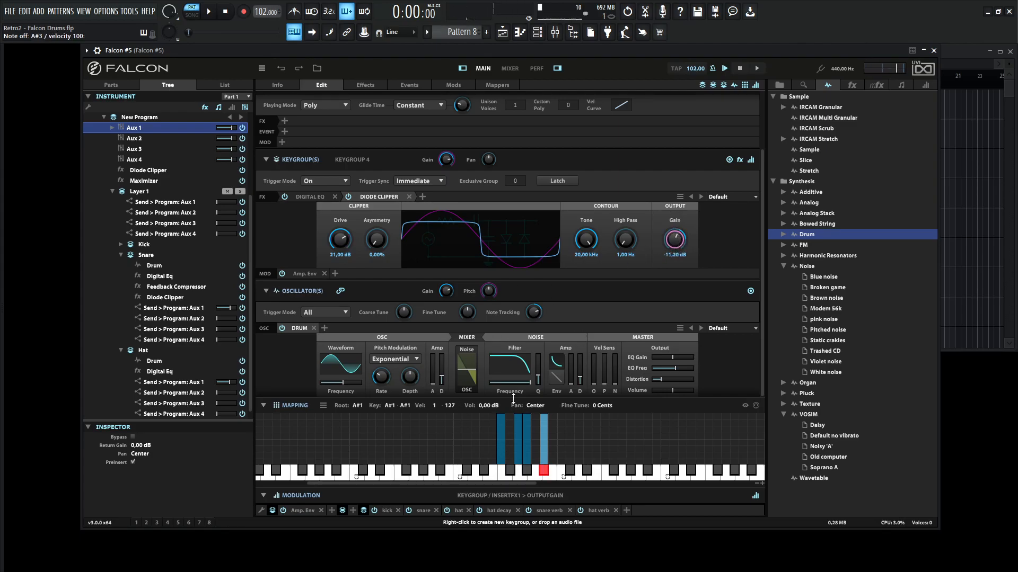
- Set the amp envelope's sustain to 0% and decay to about 8 ms, and raise the Diode Clipper's output gain to -6.80 dB
click(301, 510)
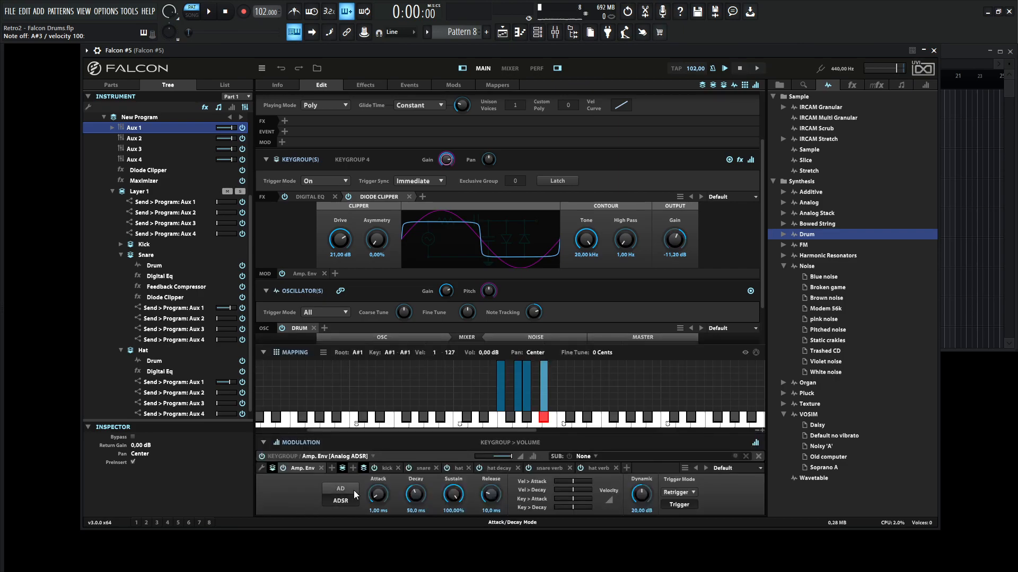
drag(454, 502, 459, 525)
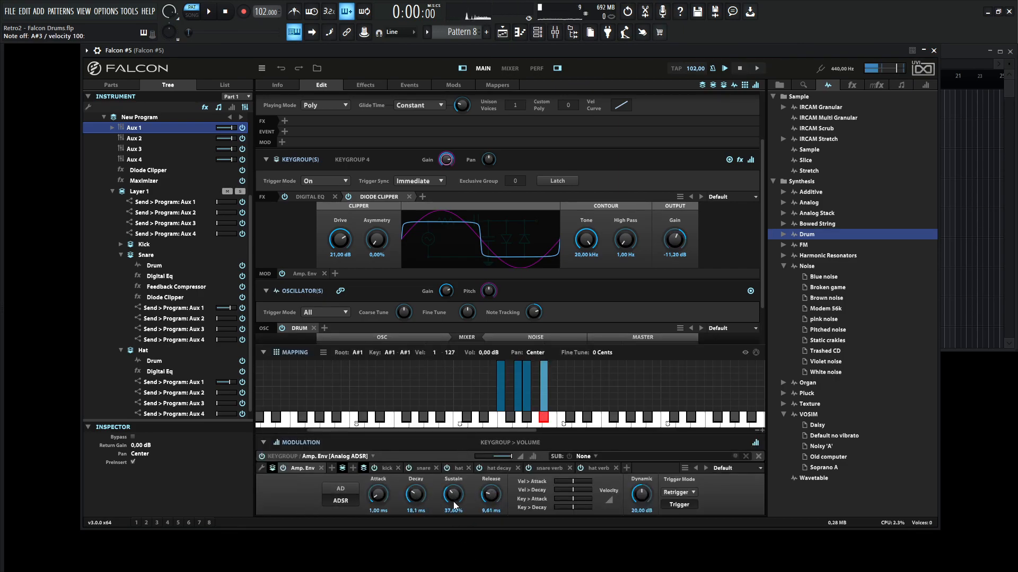
drag(418, 496, 418, 513)
drag(418, 497, 419, 494)
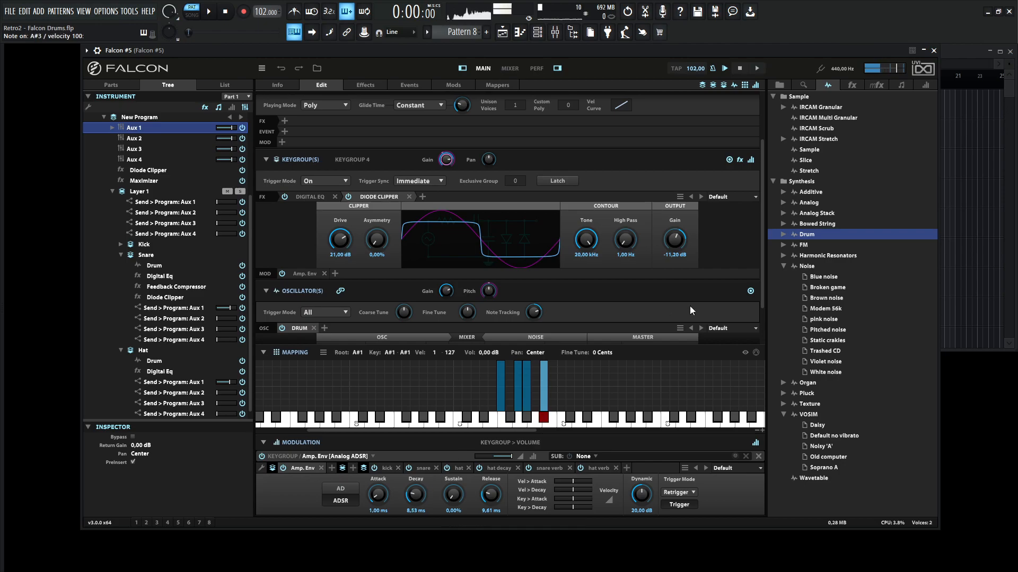
drag(763, 263, 764, 270)
drag(678, 233, 679, 227)
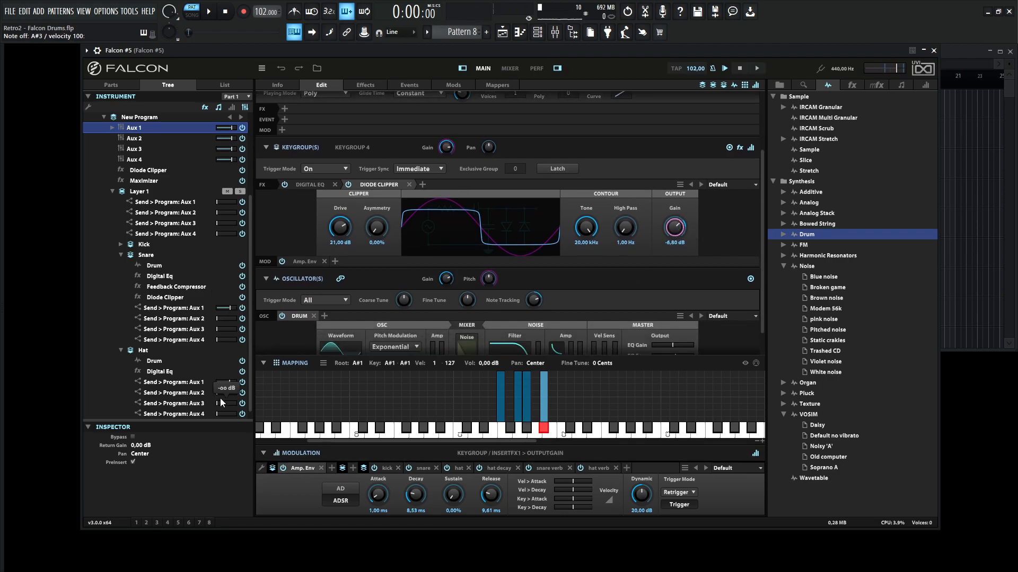
- Rename Keygroup 4 as Perc
scroll(252, 241, down, 1)
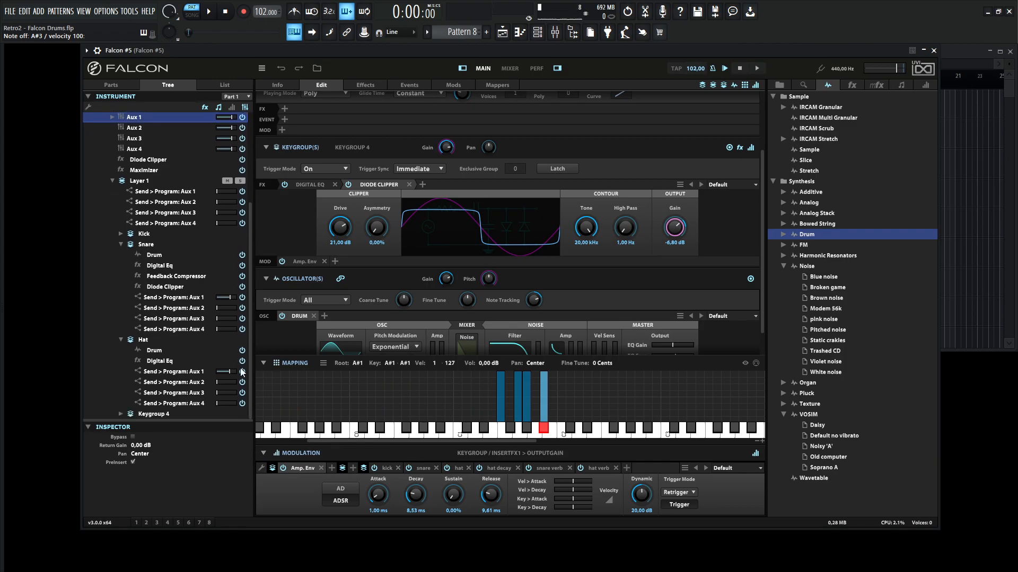
click(167, 413)
text(p)
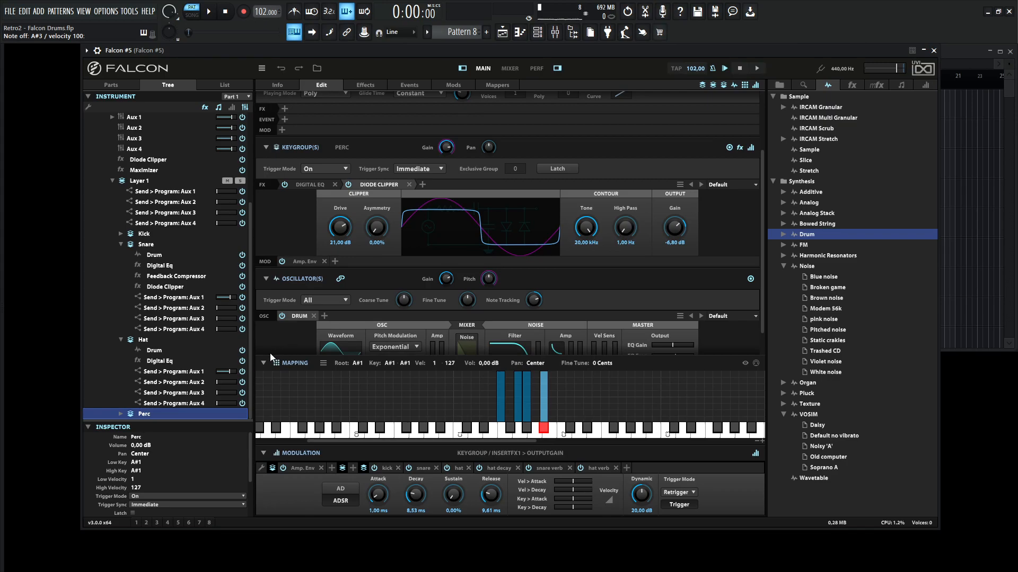
- Raise the Perc keygroup's send to Aux 1 and audition the sound with the pattern playing
click(122, 414)
drag(249, 357, 228, 384)
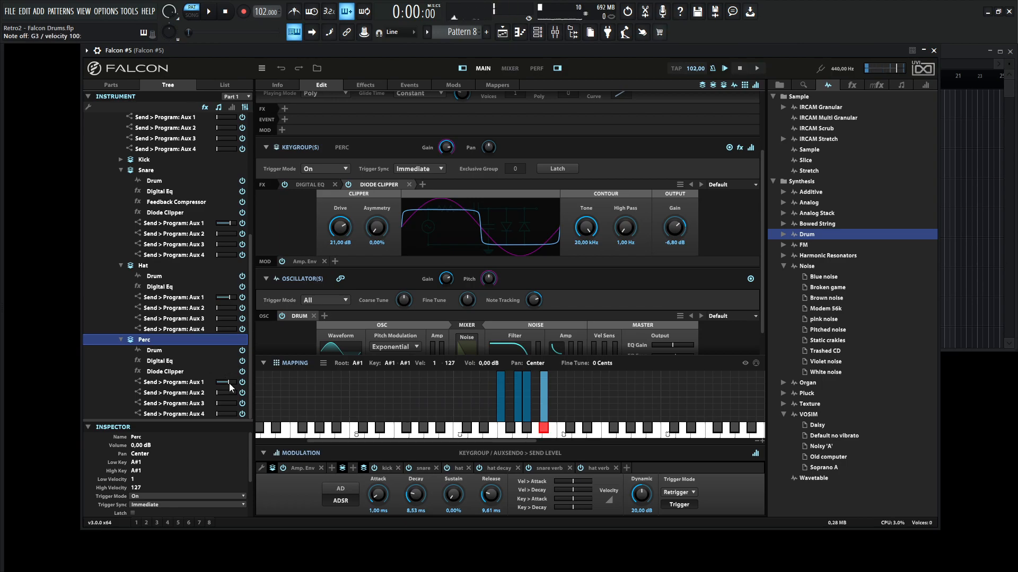
key(space)
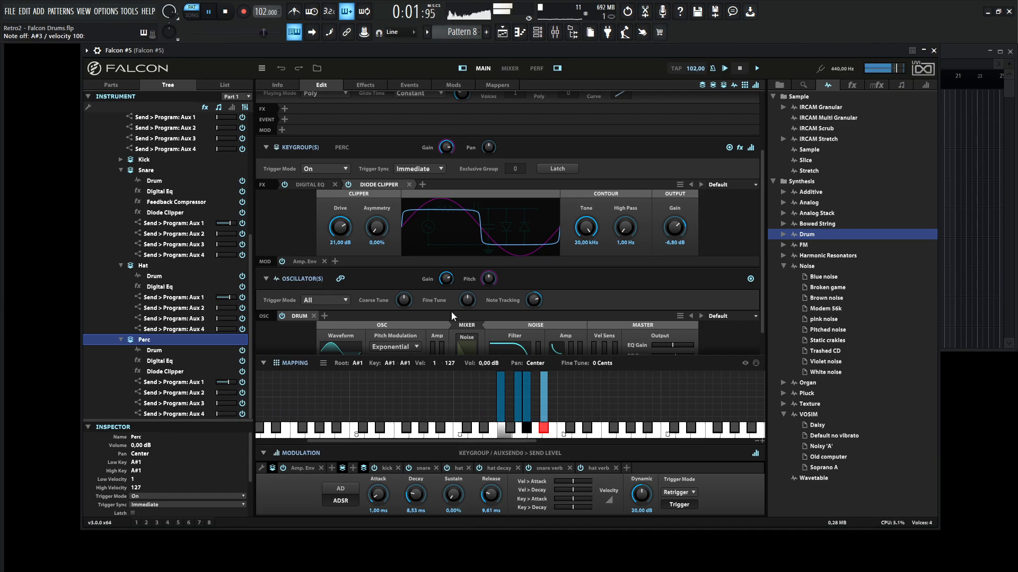
key(space)
- Pan the Perc keygroup to Right 48, slightly lower its Aux 1 send, and audition it with the pattern
drag(493, 147, 498, 116)
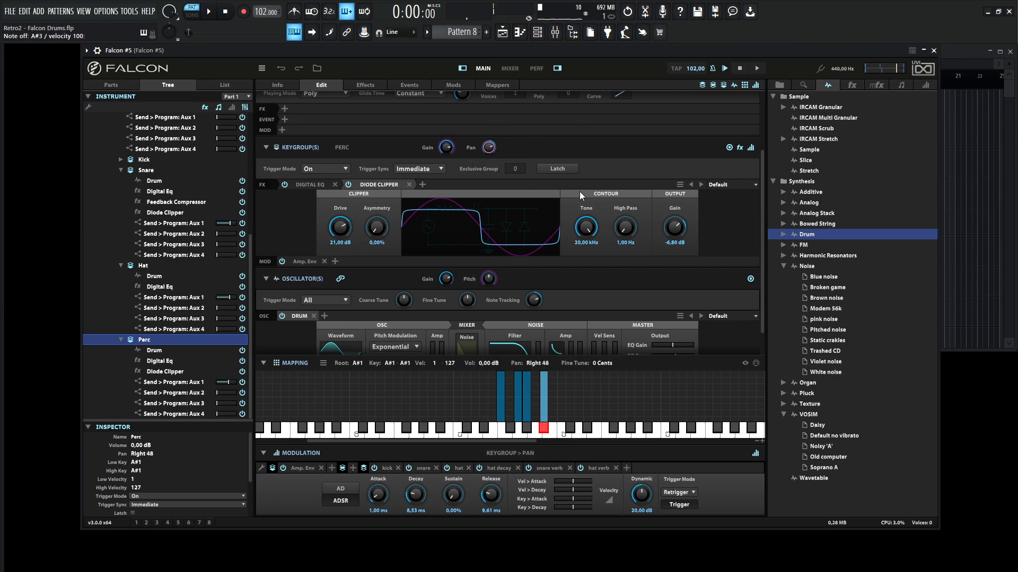
drag(229, 384, 226, 384)
key(space)
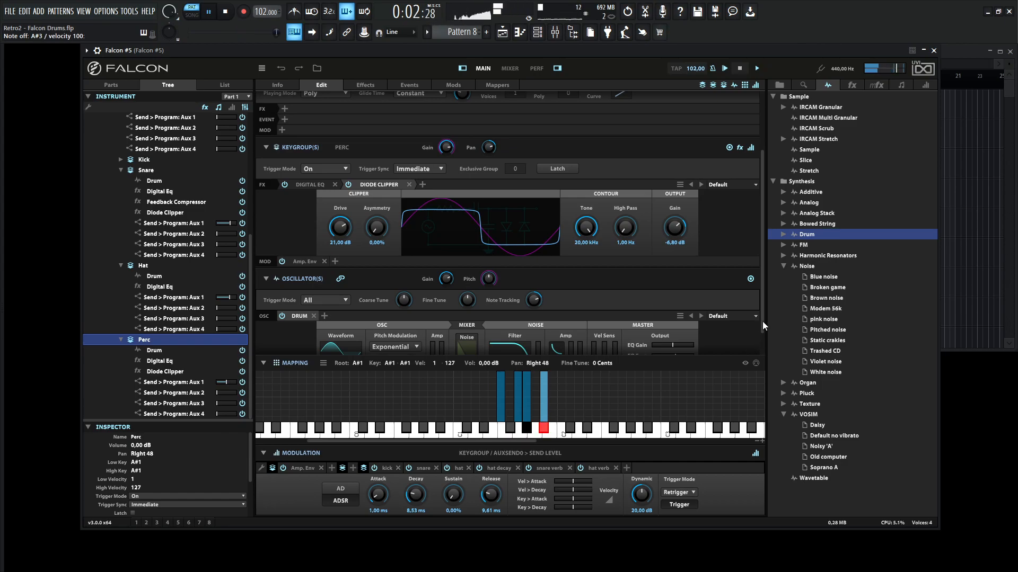
key(space)
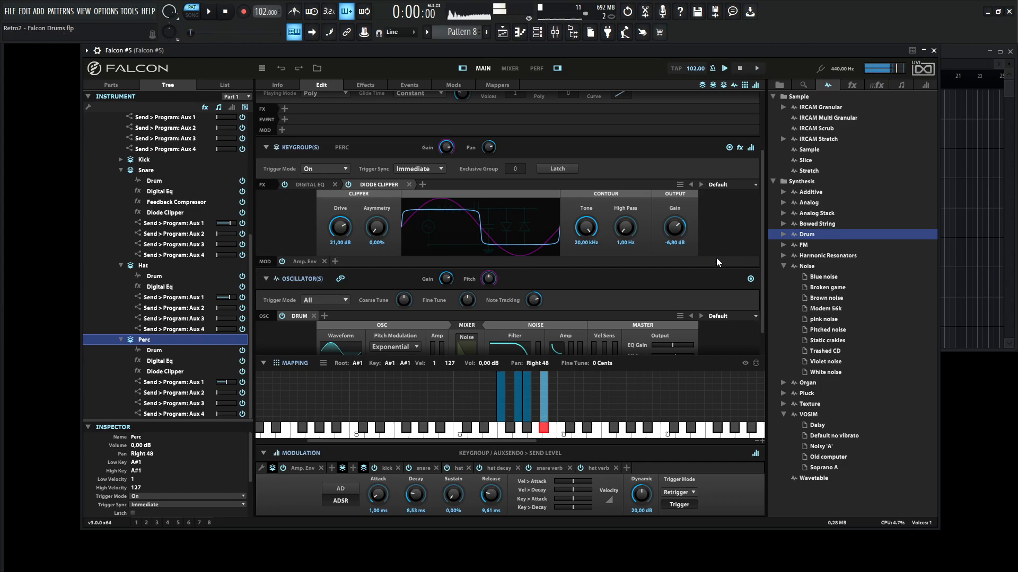
- Assign the Perc keygroup's gain to a new macro and name the macro Perc
scroll(764, 296, down, 2)
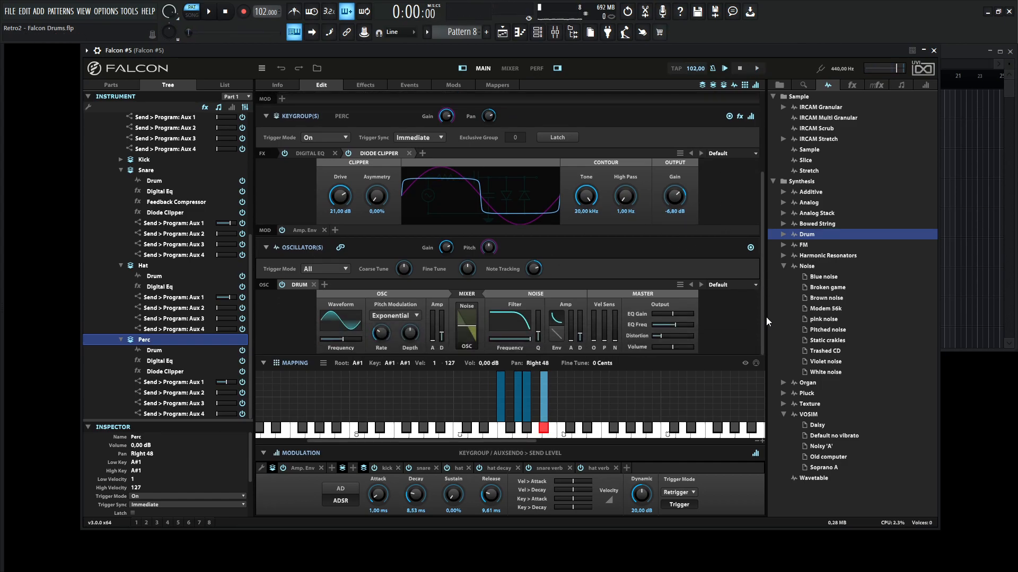
scroll(752, 249, up, 4)
scroll(747, 220, up, 1)
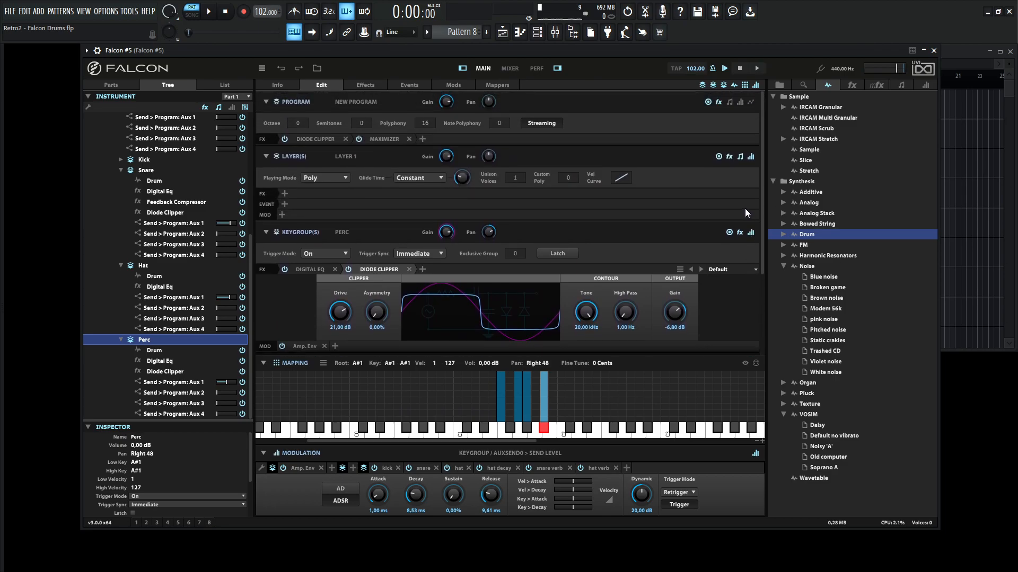
right_click(447, 232)
mouse_move(518, 261)
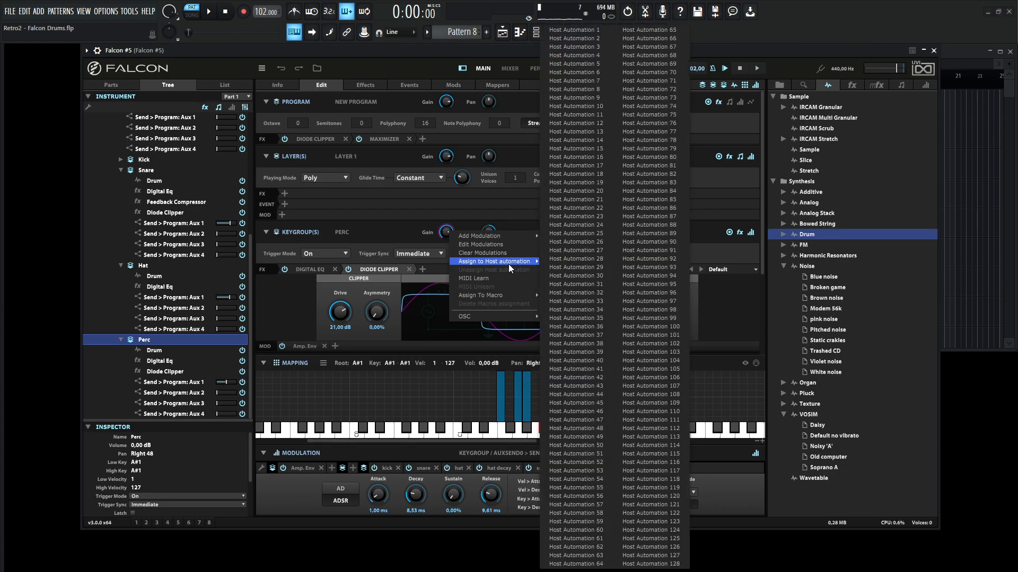
mouse_move(498, 295)
click(557, 294)
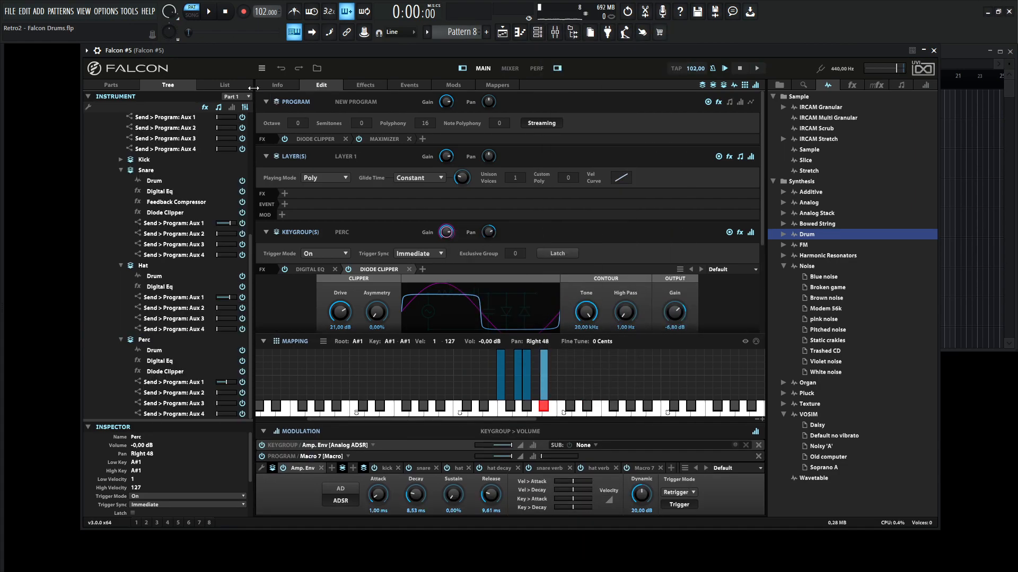
click(278, 86)
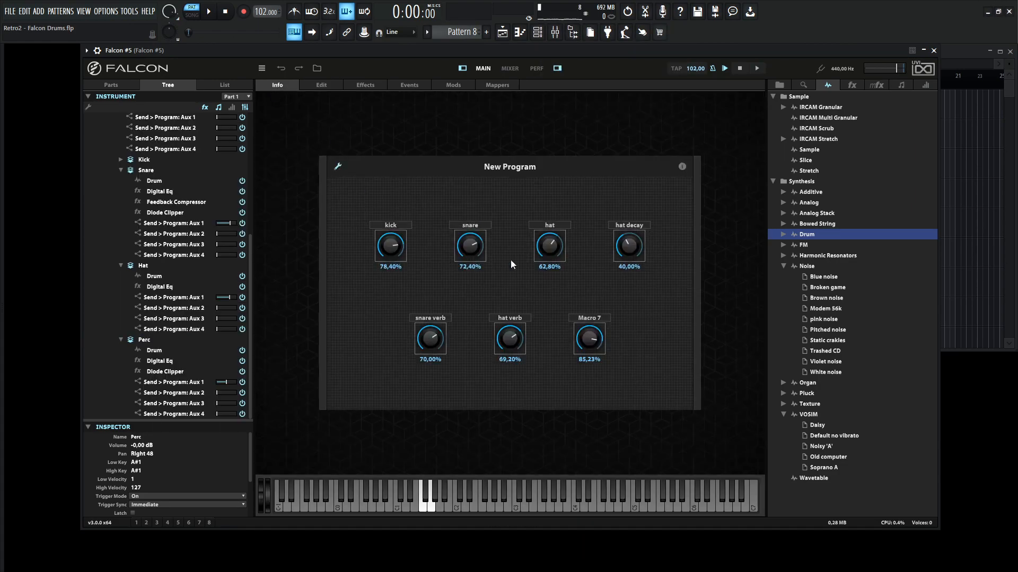
text(P)
- Arrange the macros with Perc beside hat, snare verb below snare, and hat decay and hat verb below hat, then leave macro editing
drag(558, 294, 564, 294)
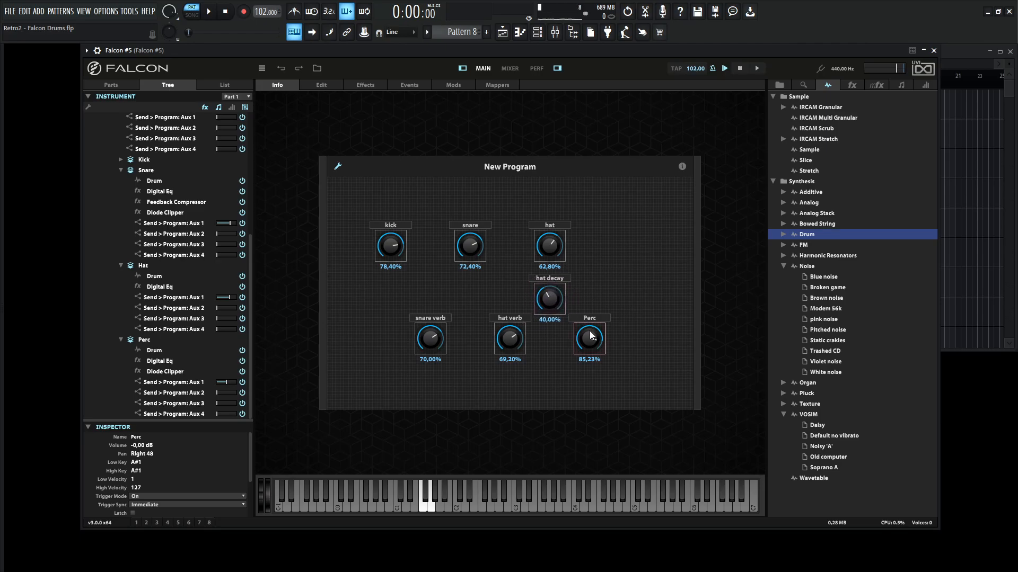
drag(589, 336, 623, 243)
drag(516, 339, 553, 362)
drag(434, 338, 474, 301)
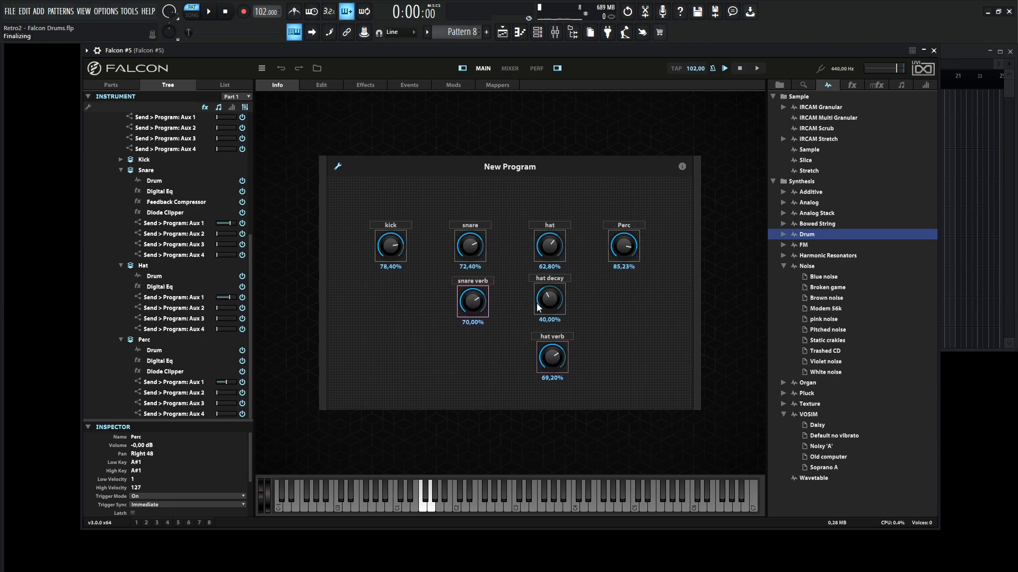
click(338, 167)
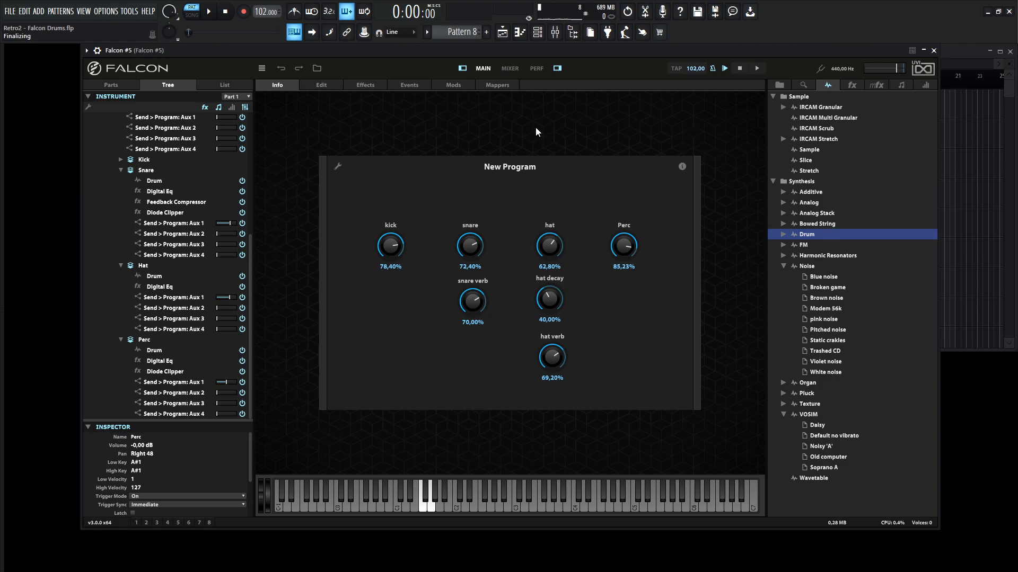
- Start playback and add A#3 perc notes at steps 7 and 15 of the first bar in the piano roll
key(space)
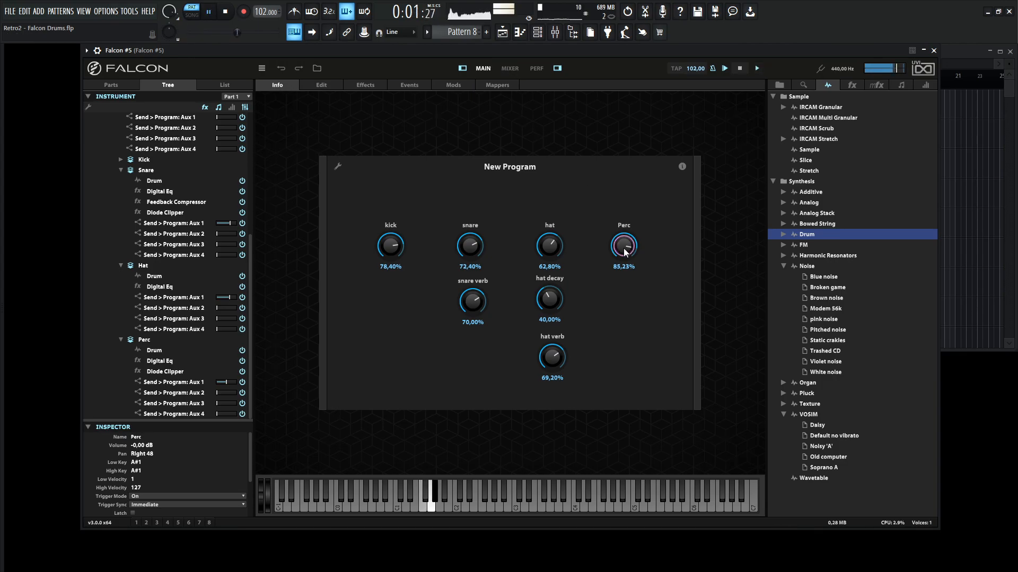
key(F7)
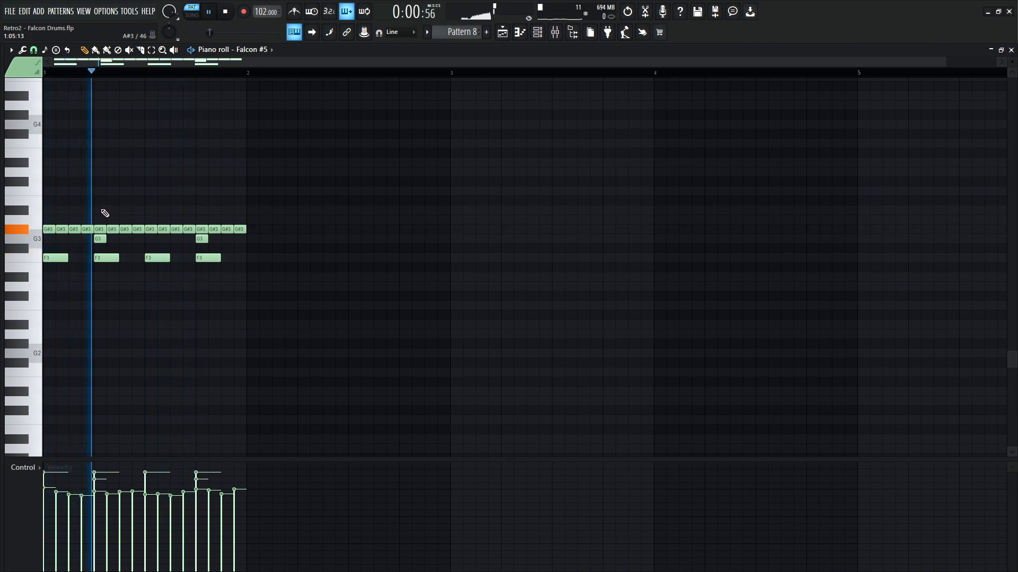
click(123, 210)
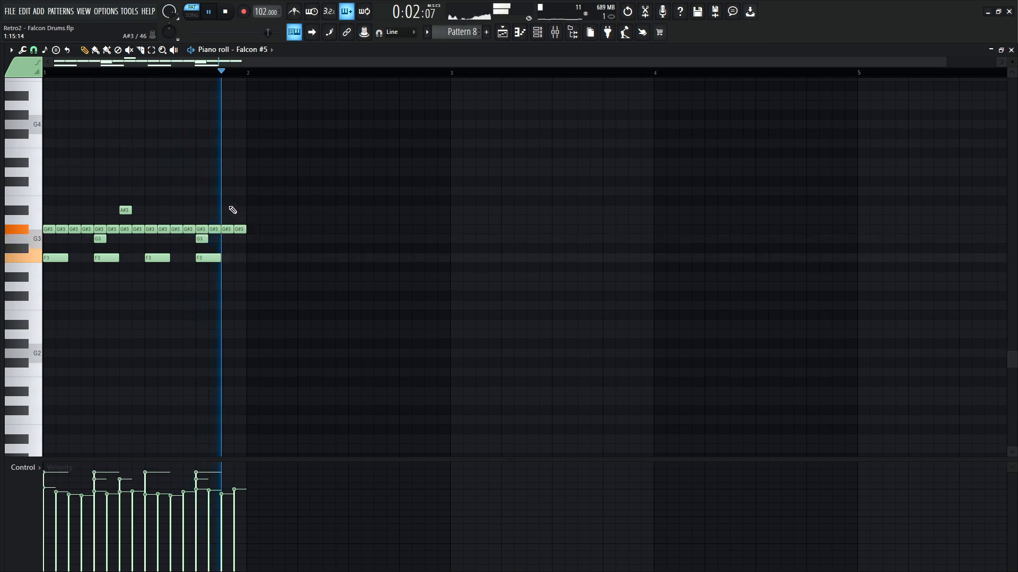
click(229, 210)
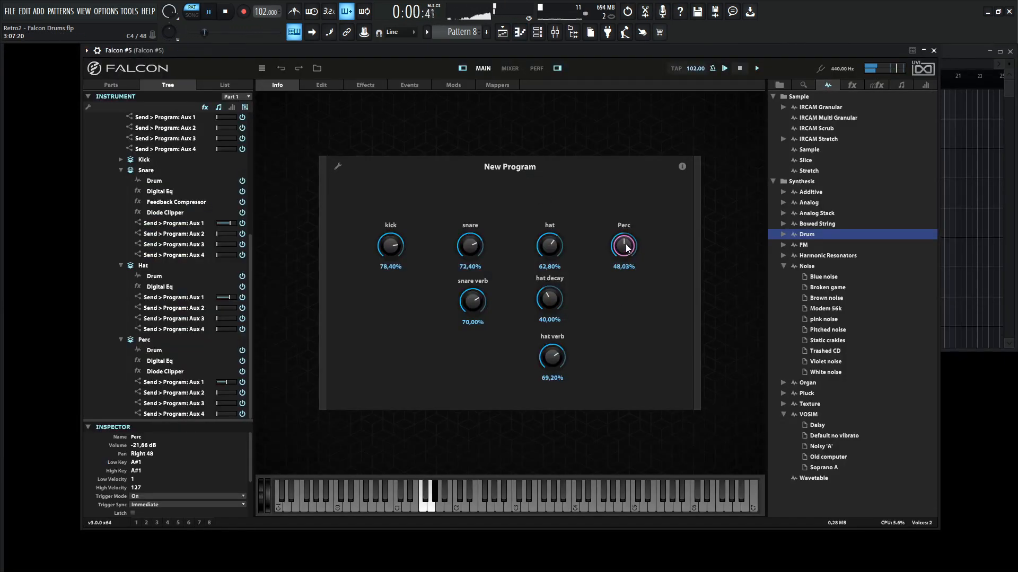
- Bring the Perc macro up to 78.43% during playback, then stop the pattern
scroll(627, 248, up, 5)
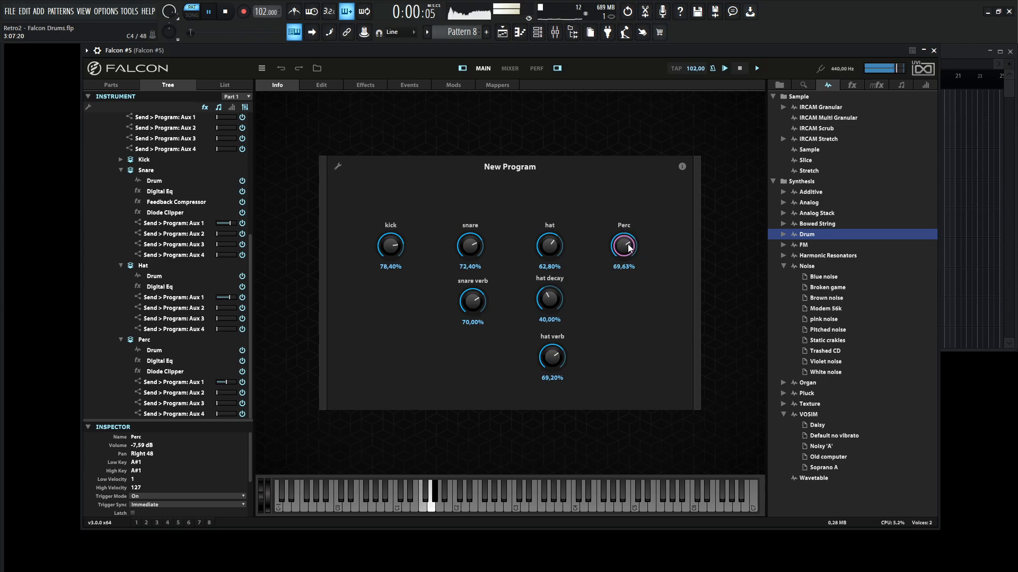
scroll(628, 248, up, 2)
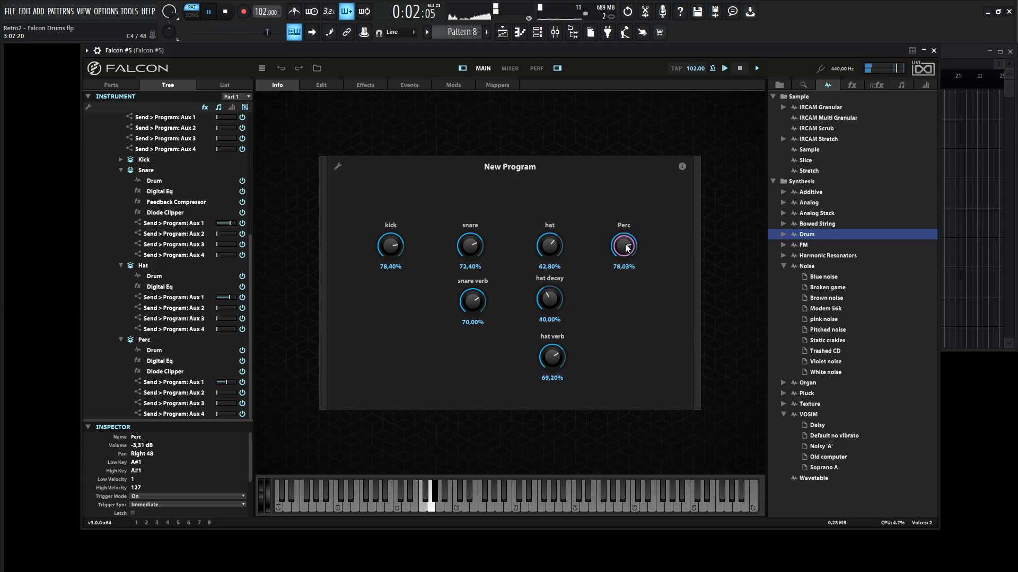
key(space)
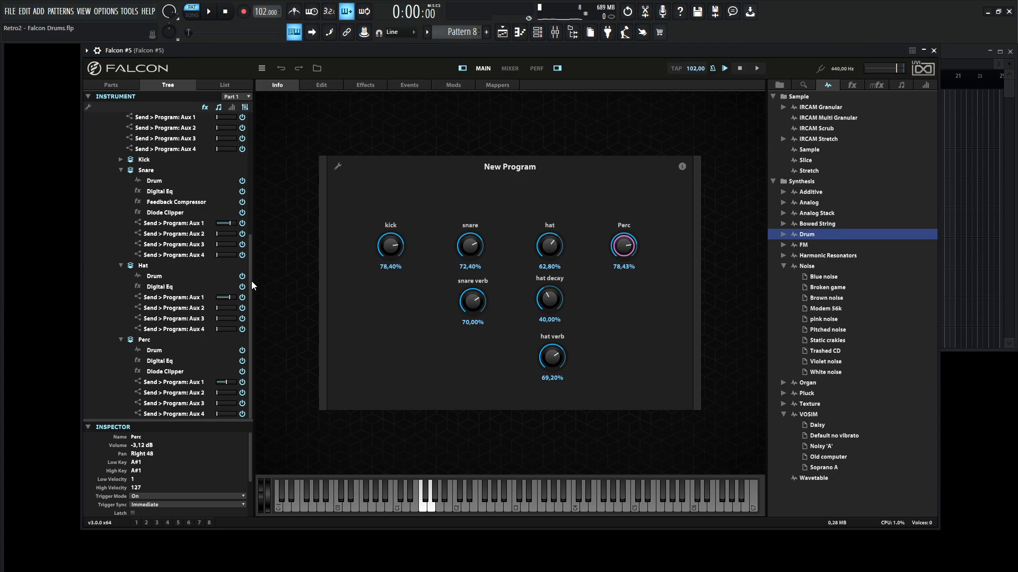
- Add a Dual Delay X effect to the Aux 2 bus of New Program
drag(251, 281, 251, 186)
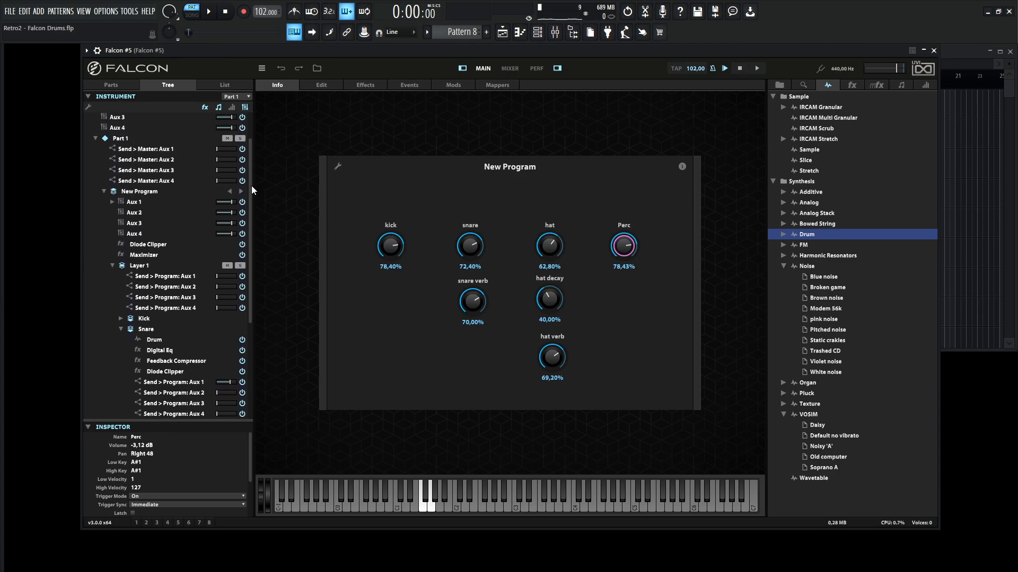
click(139, 206)
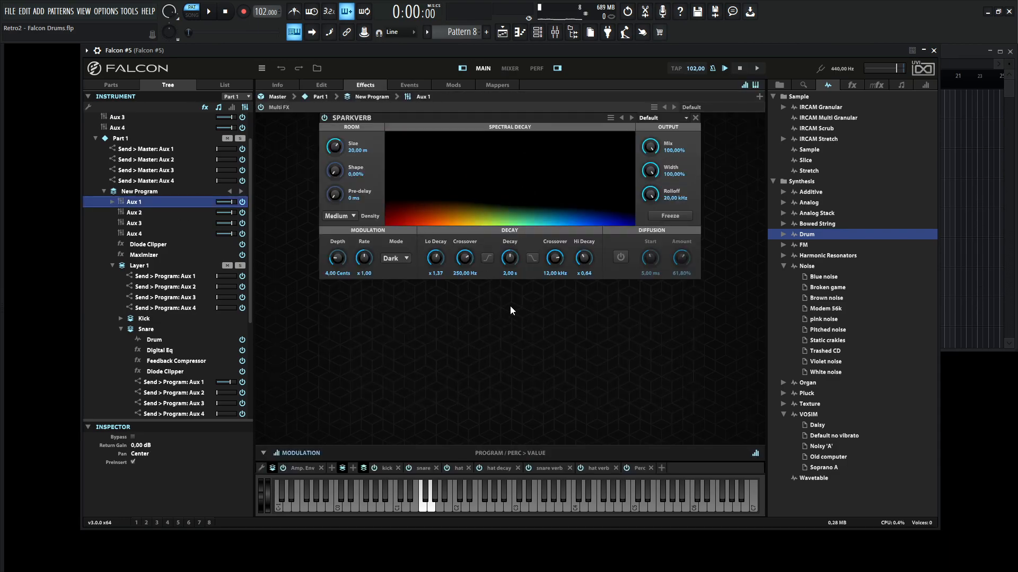
click(139, 214)
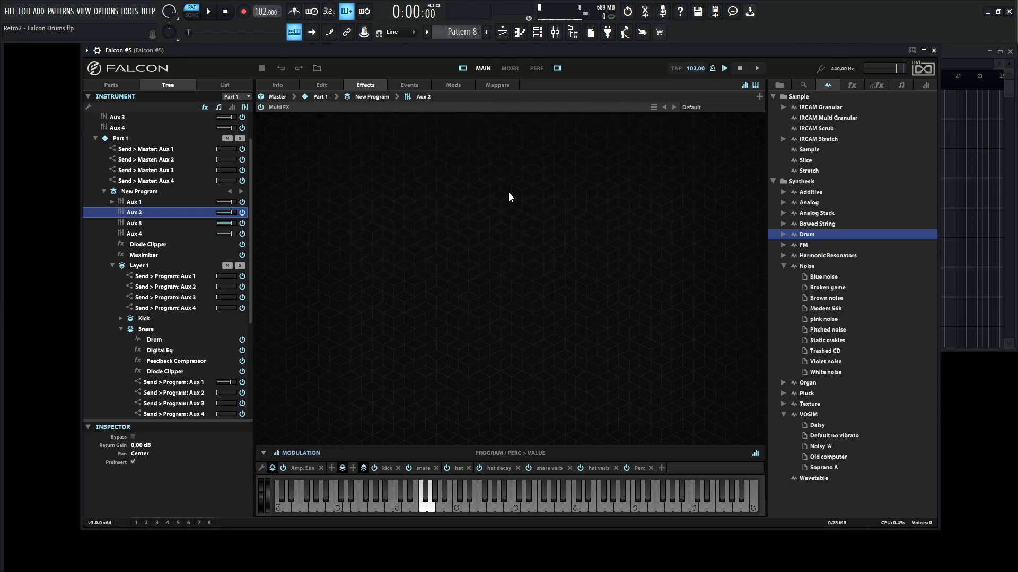
click(852, 86)
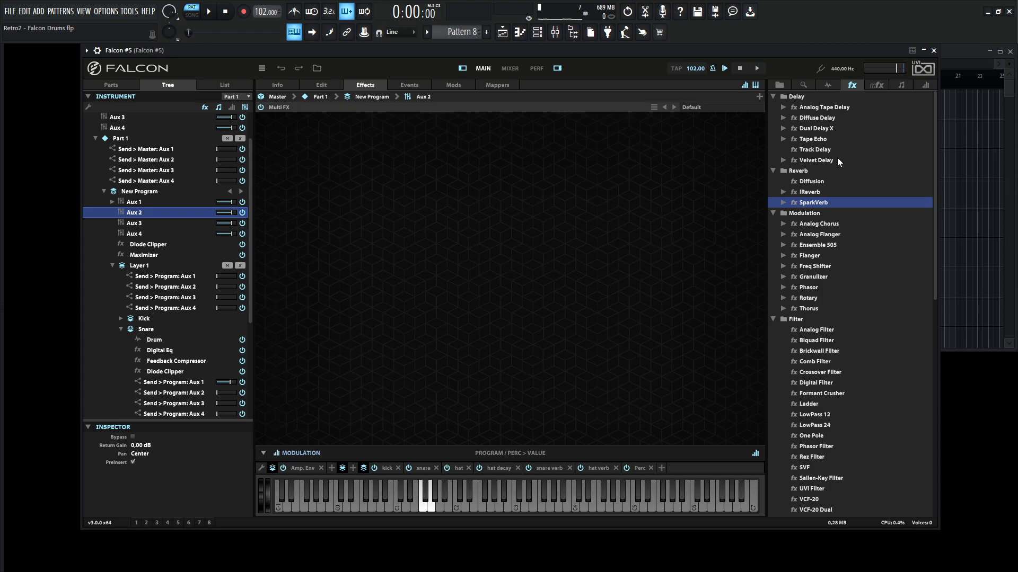
click(814, 129)
drag(823, 131, 467, 167)
- Load the LP Eight Dot preset from the 02 Rotation category into Dual Delay X
click(662, 117)
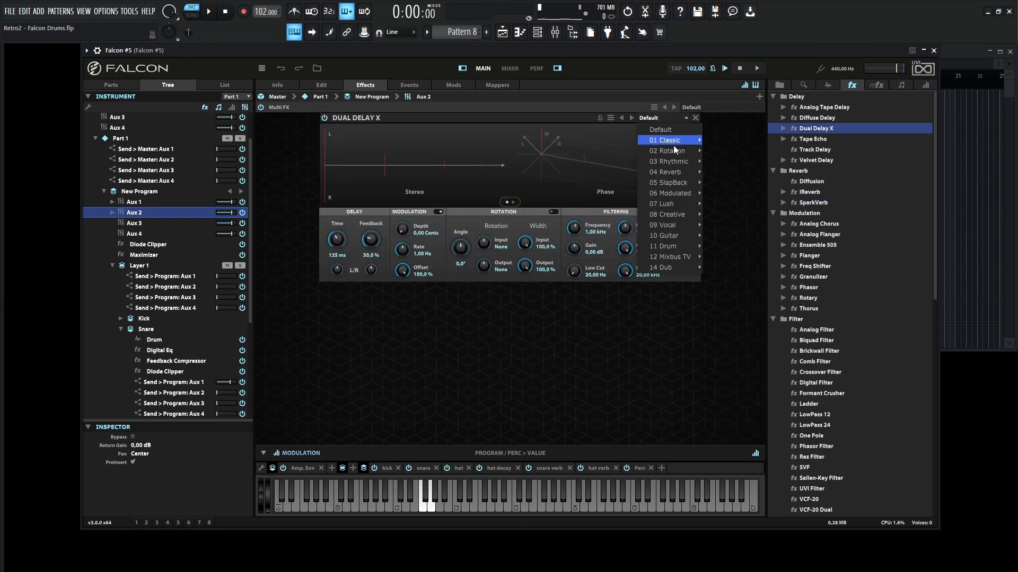
mouse_move(682, 152)
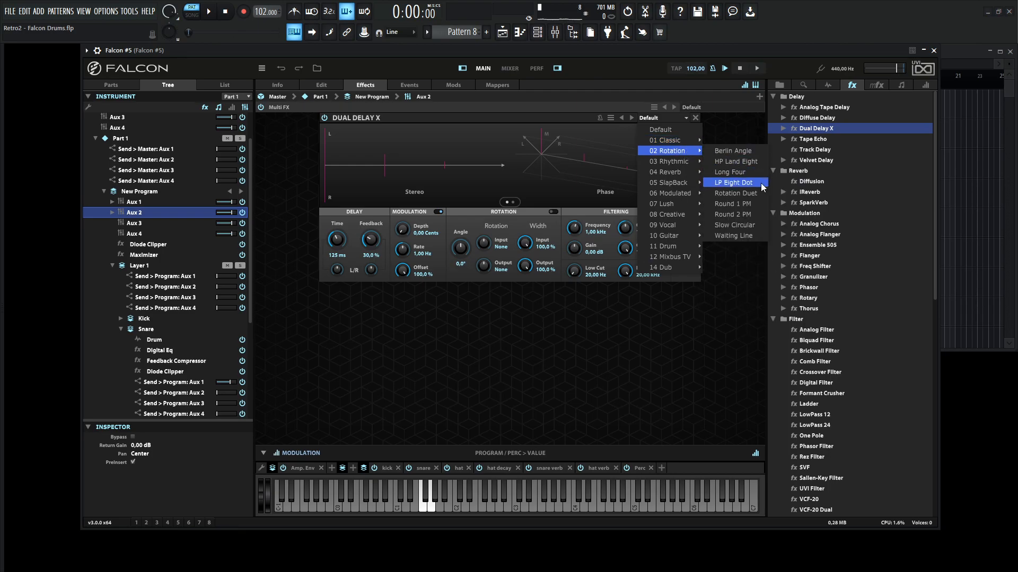
click(751, 182)
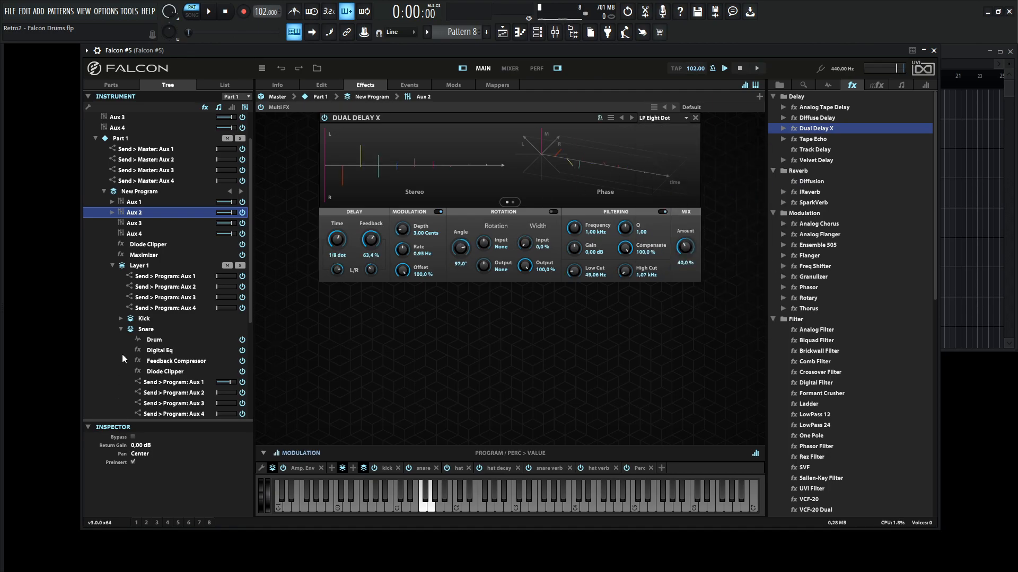
- Raise the Perc keygroup's send to program Aux 2 to nearly full during playback, then stop the pattern
drag(250, 260, 246, 373)
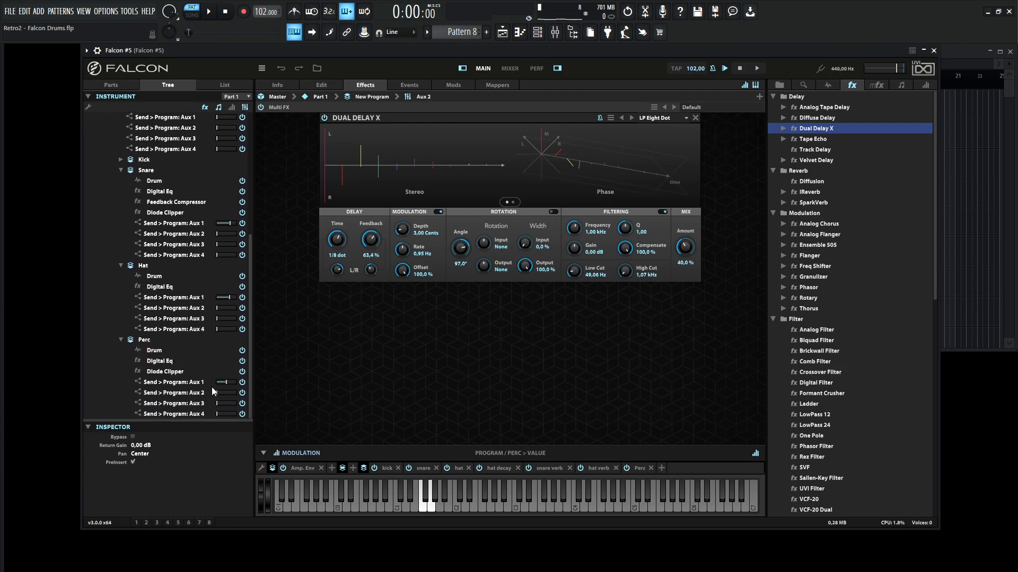
key(space)
drag(221, 394, 231, 393)
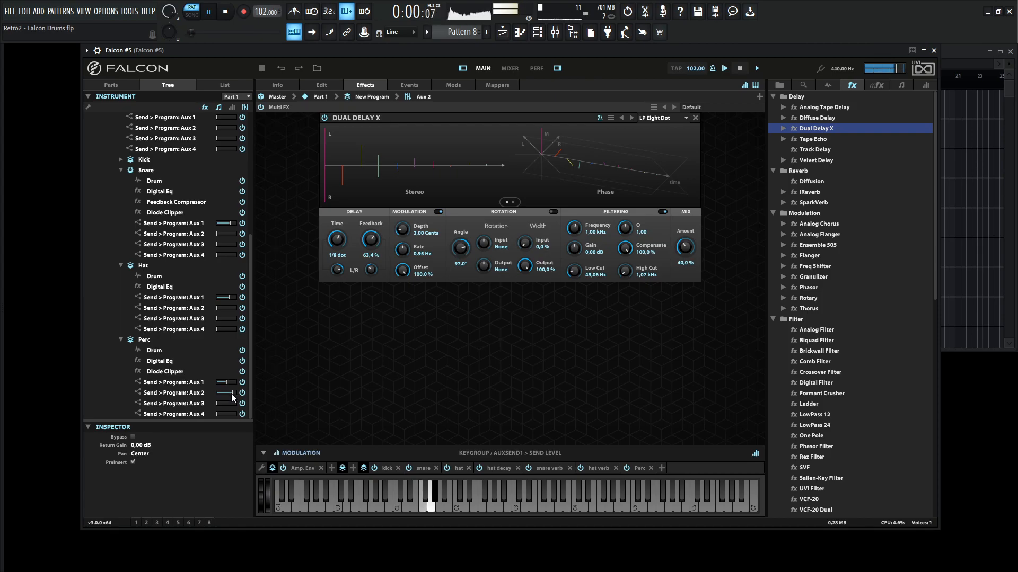
key(space)
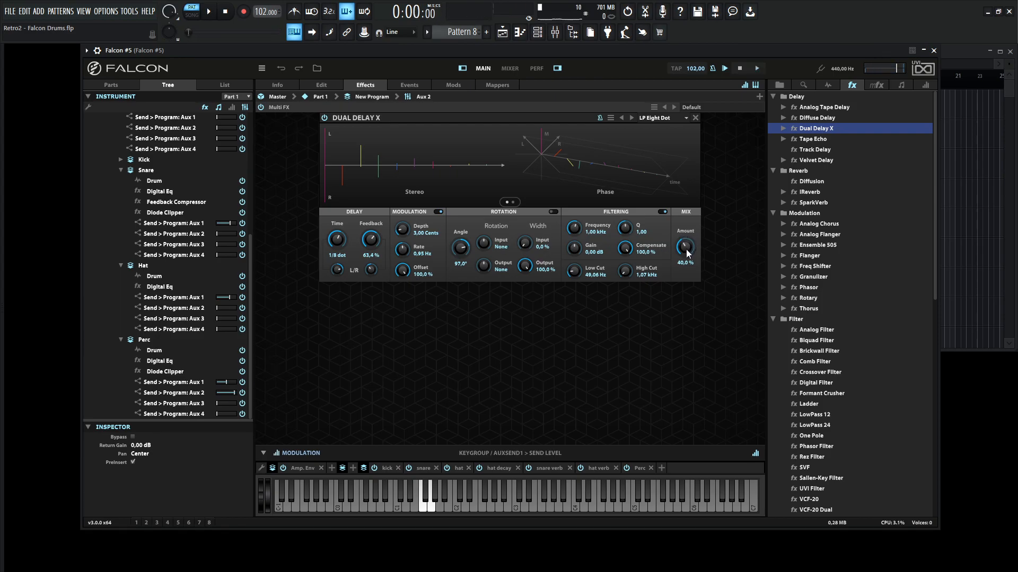
- Set the Dual Delay X mix amount to 100%, lower the Perc Aux 2 send slightly during playback, and audition the A#3 perc
drag(685, 247, 678, 139)
key(space)
click(232, 393)
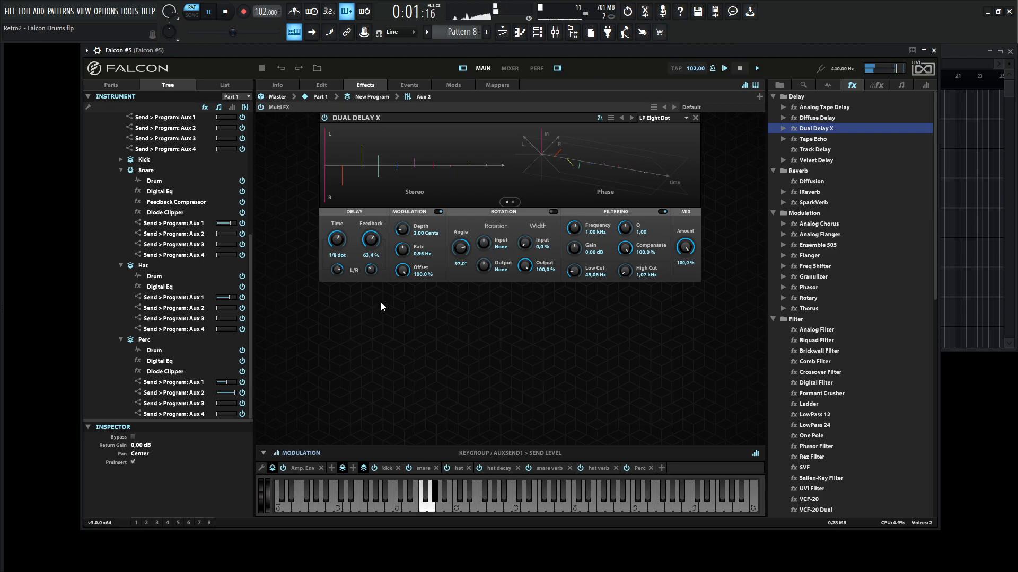
key(space)
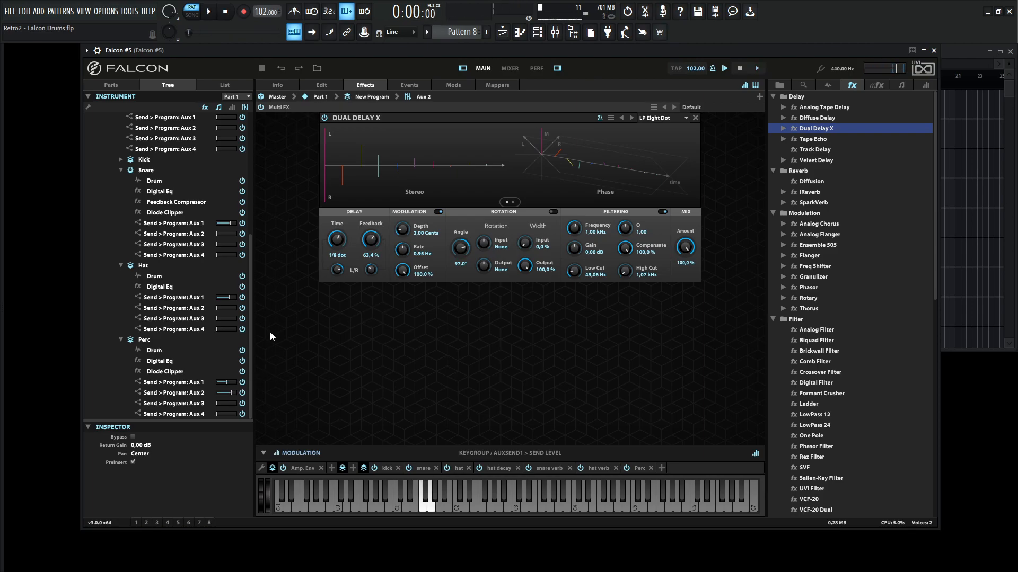
key(j)
key(j)
- From the program's edit view, play the arrangement in song mode and show the mixer to check the drum levels
click(360, 97)
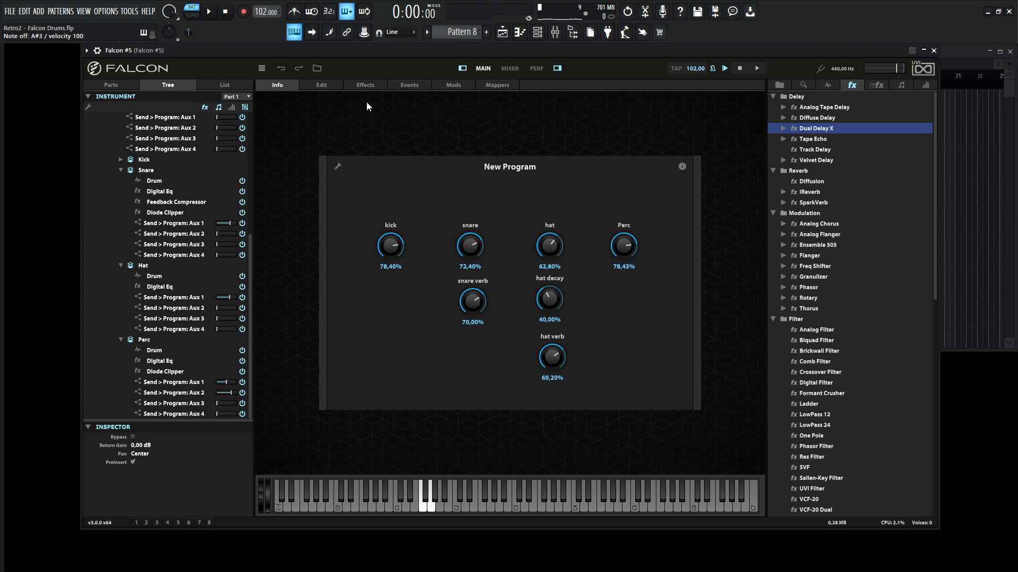
click(333, 88)
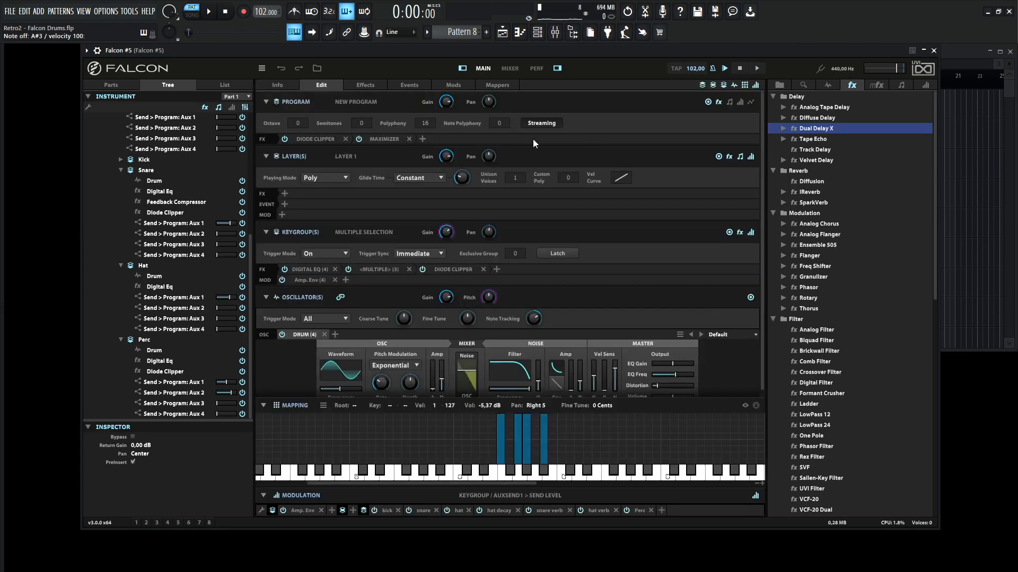
click(195, 15)
click(209, 12)
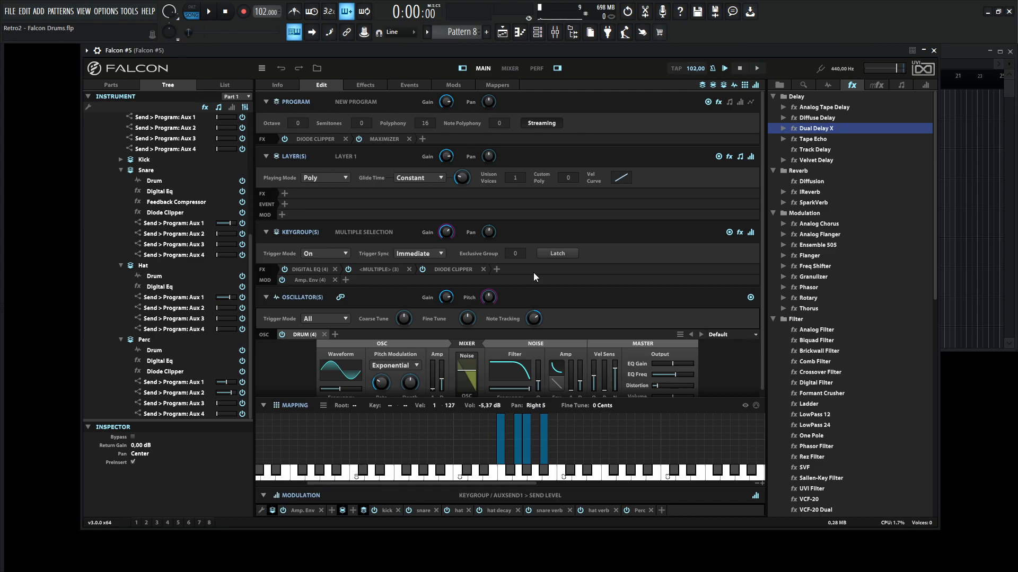
key(space)
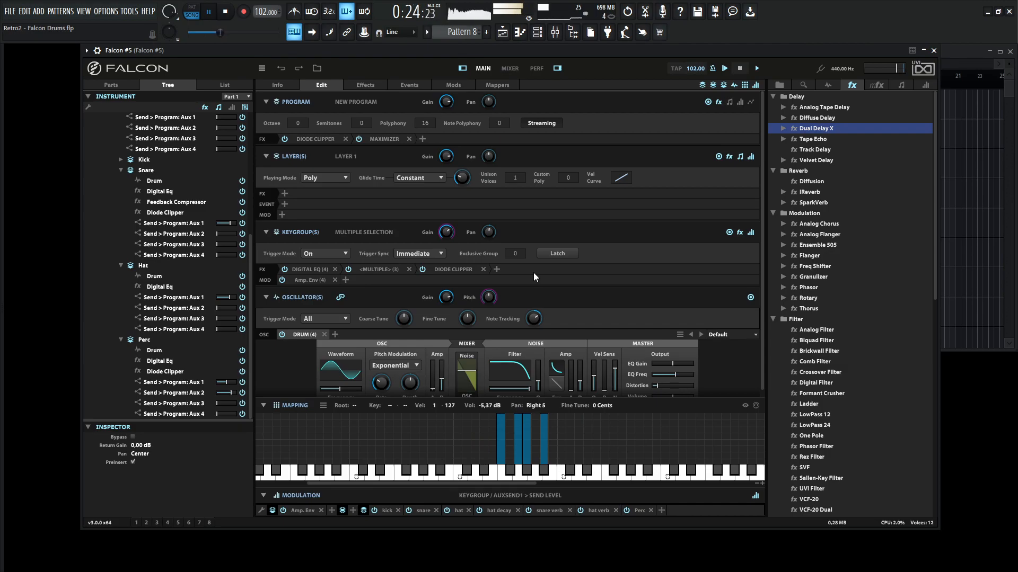
key(F9)
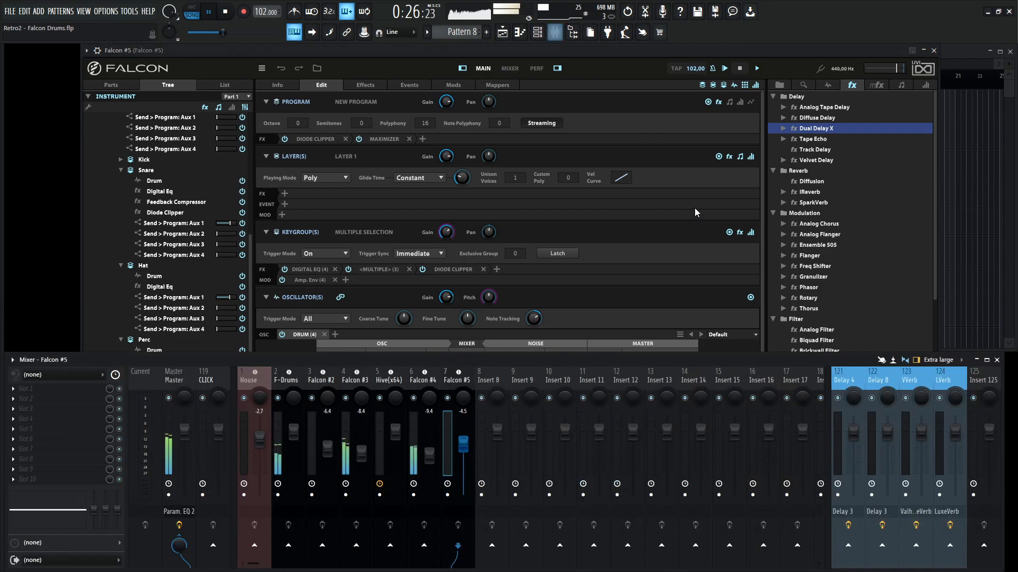